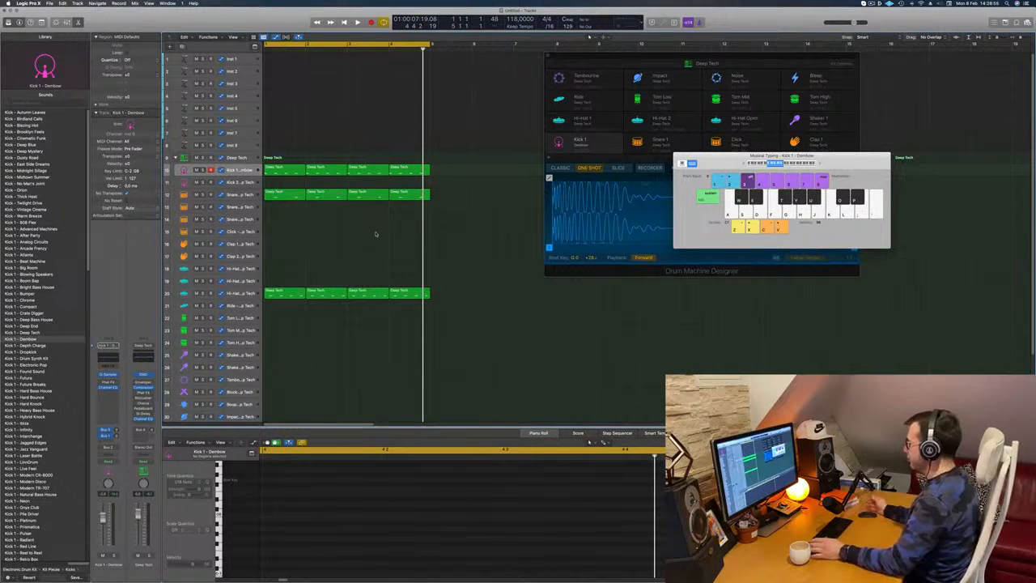
# Step: Play back the four-bar drum loop and examine the notes of the Kick 1, Hi-Hat Open and Snare 1 tracks
pyautogui.press('space')
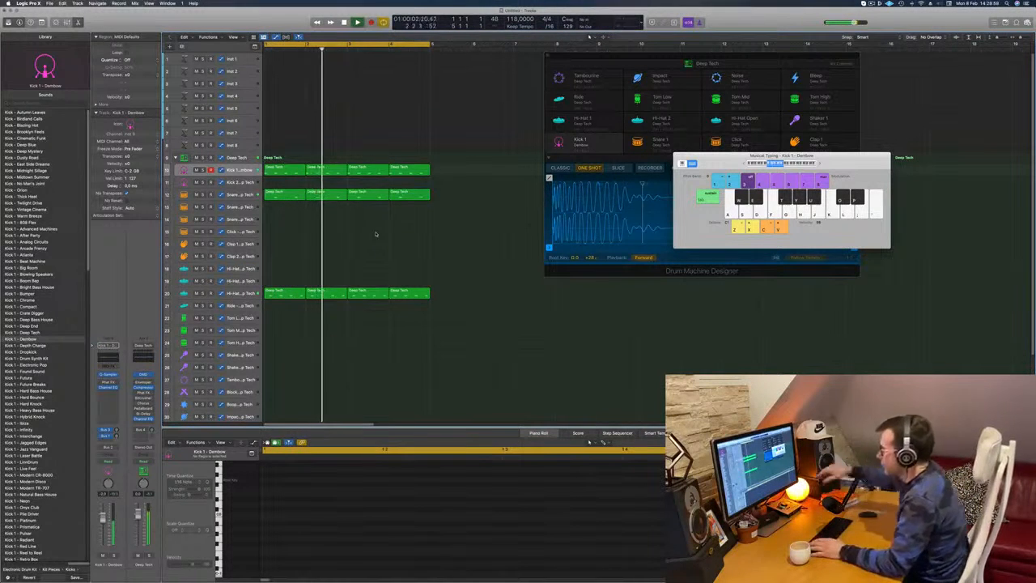
pyautogui.press('space')
pyautogui.press('space')
pyautogui.press('space')
pyautogui.press('space')
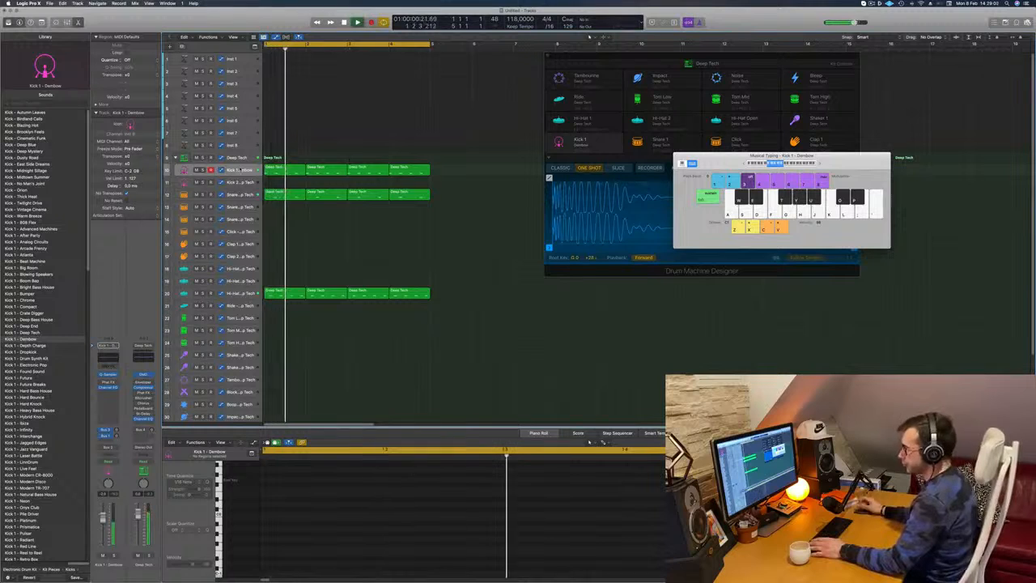
pyautogui.click(240, 170)
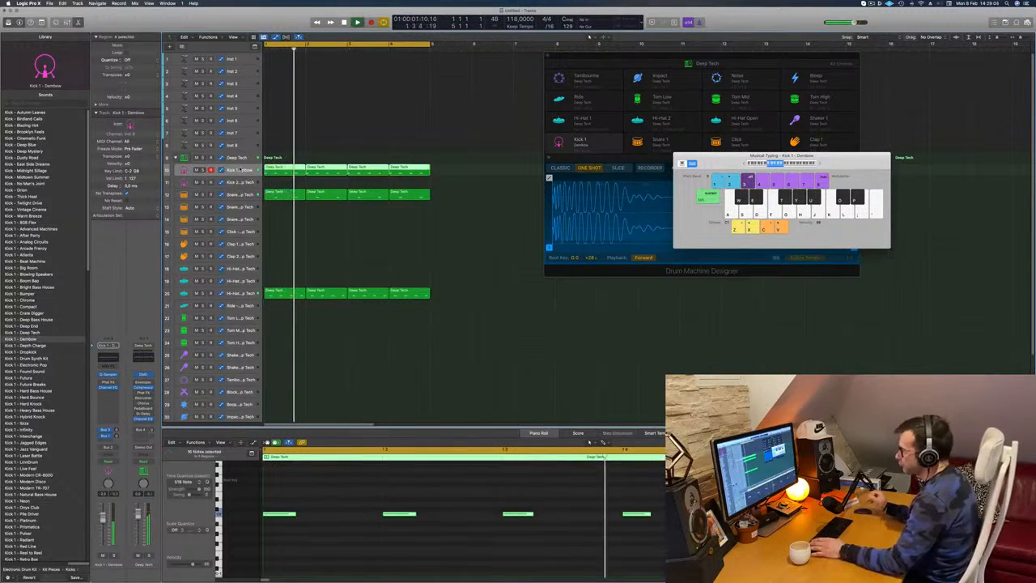
pyautogui.doubleClick(280, 514)
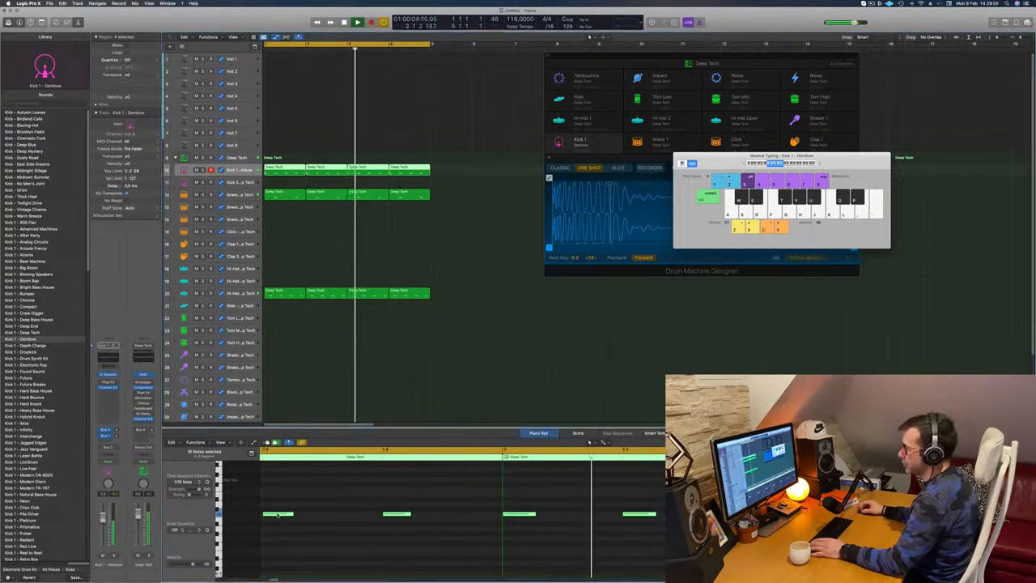
pyautogui.click(398, 254)
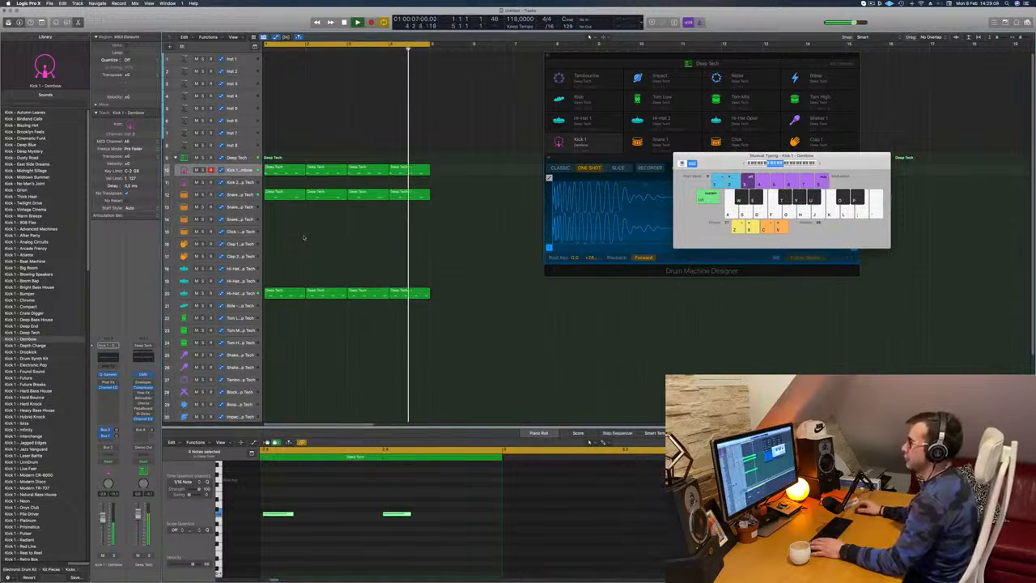
pyautogui.click(240, 293)
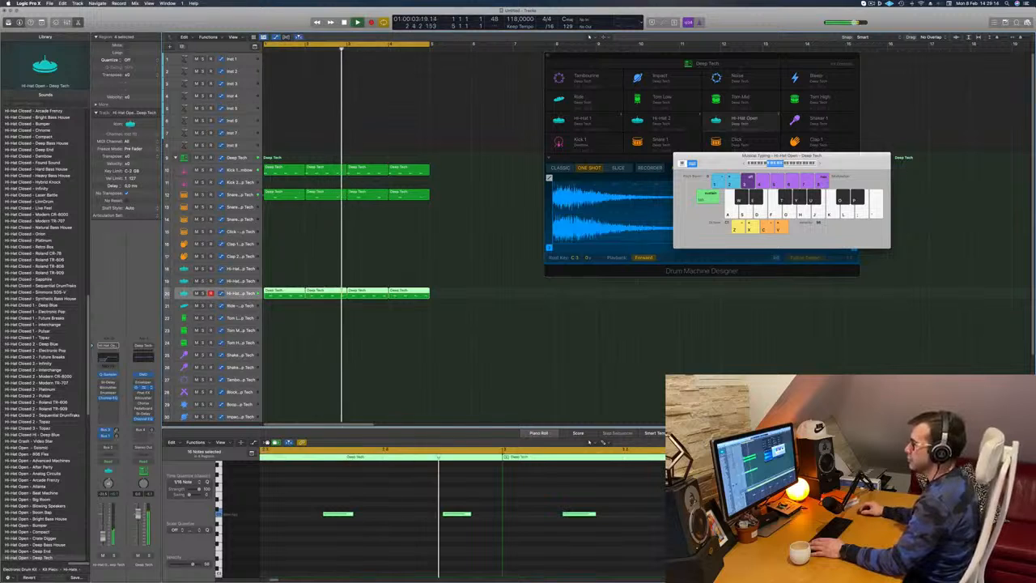
pyautogui.click(240, 194)
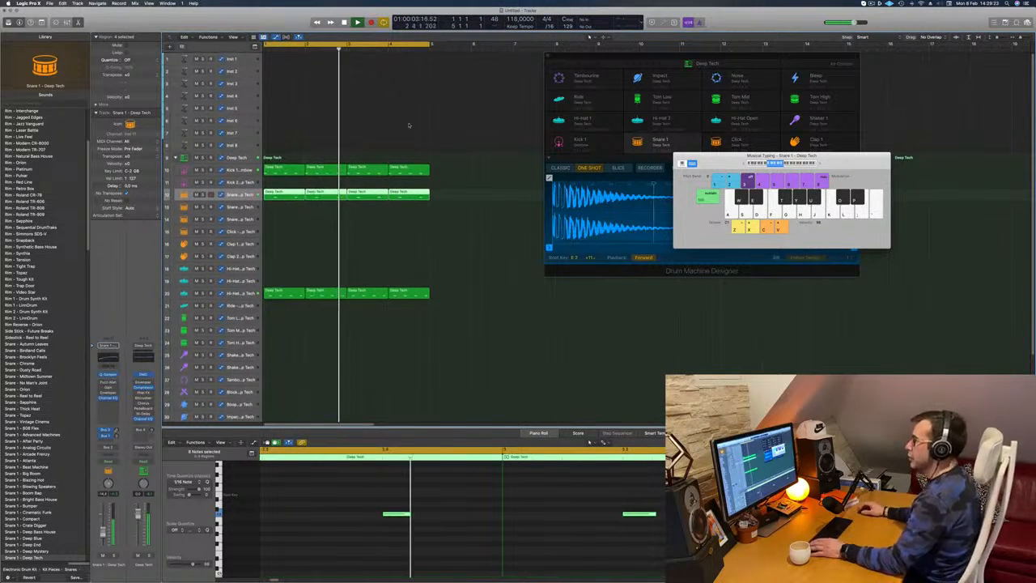
pyautogui.click(339, 220)
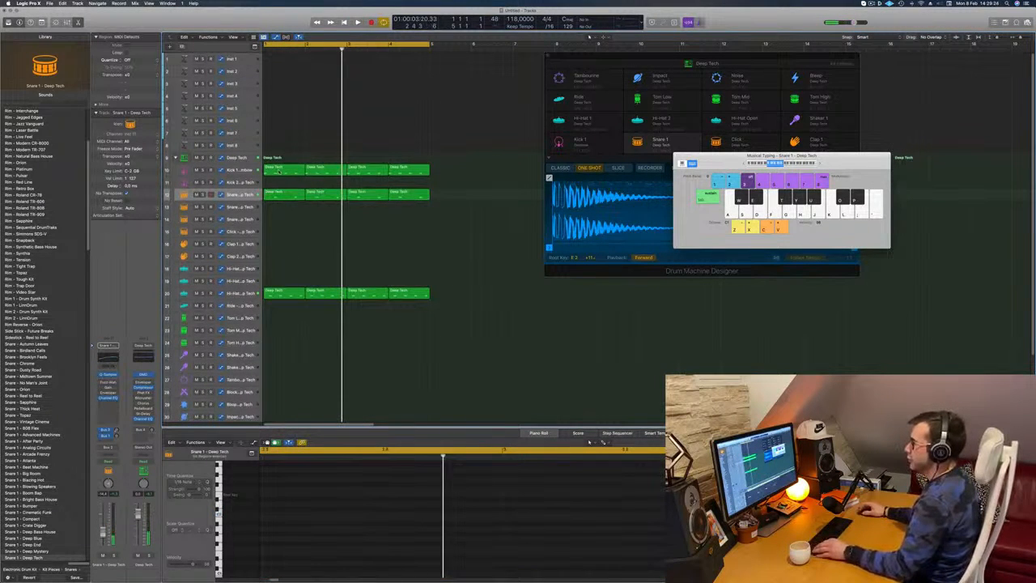
# Step: Move the bar 1 Kick 1 region to the Kick 2 track, keep only its last note and shift it later
pyautogui.moveTo(279, 171); pyautogui.dragTo(280, 184)
pyautogui.moveTo(276, 487); pyautogui.dragTo(529, 569)
pyautogui.scroll(4, 607, 556)
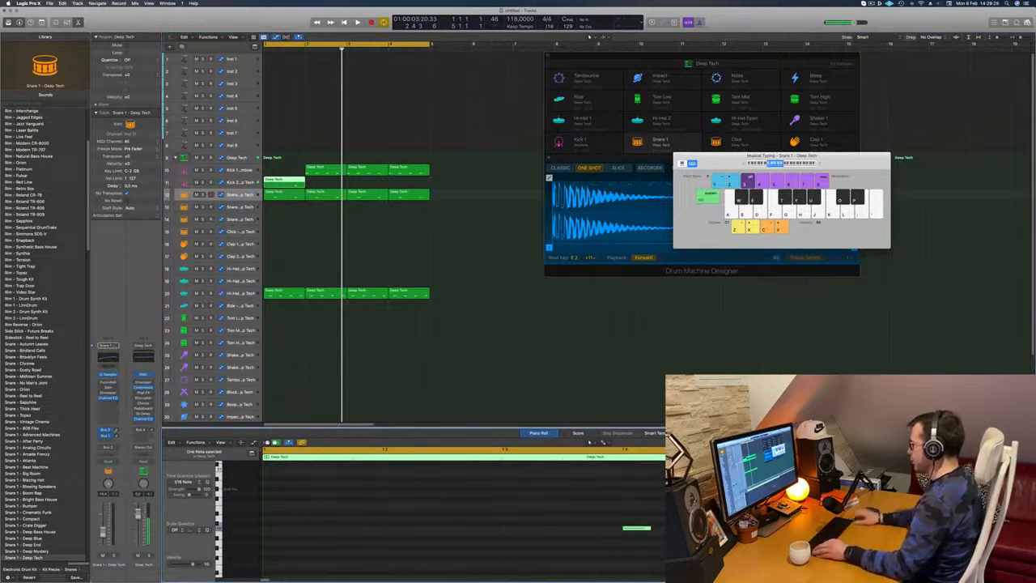
pyautogui.press('space')
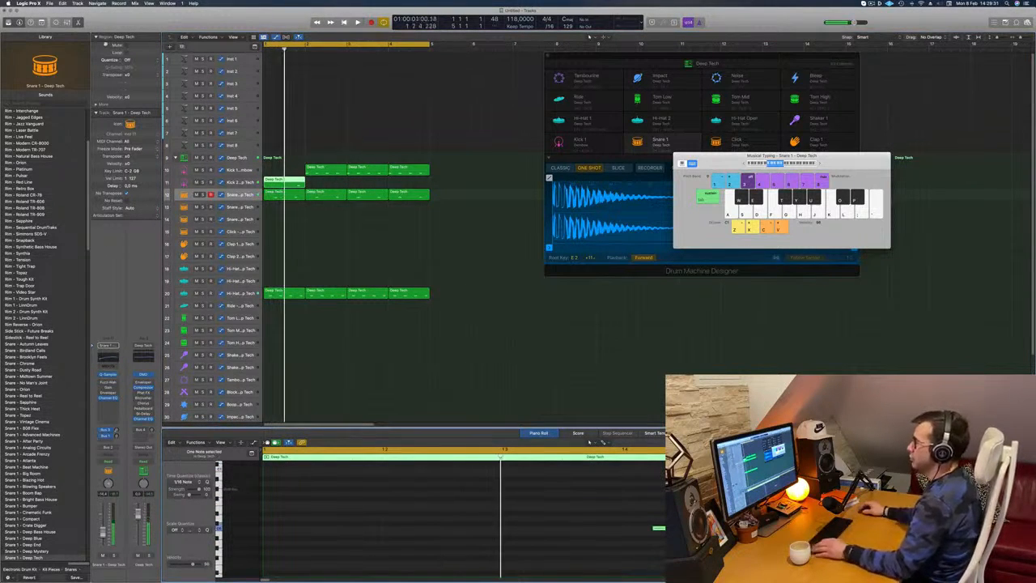
# Step: Refill bar 1 of Kick 1 with a copy of its bar 2 region, and repeat the Kick 2 region through bar 4
pyautogui.moveTo(327, 170); pyautogui.dragTo(291, 173)
pyautogui.press('space')
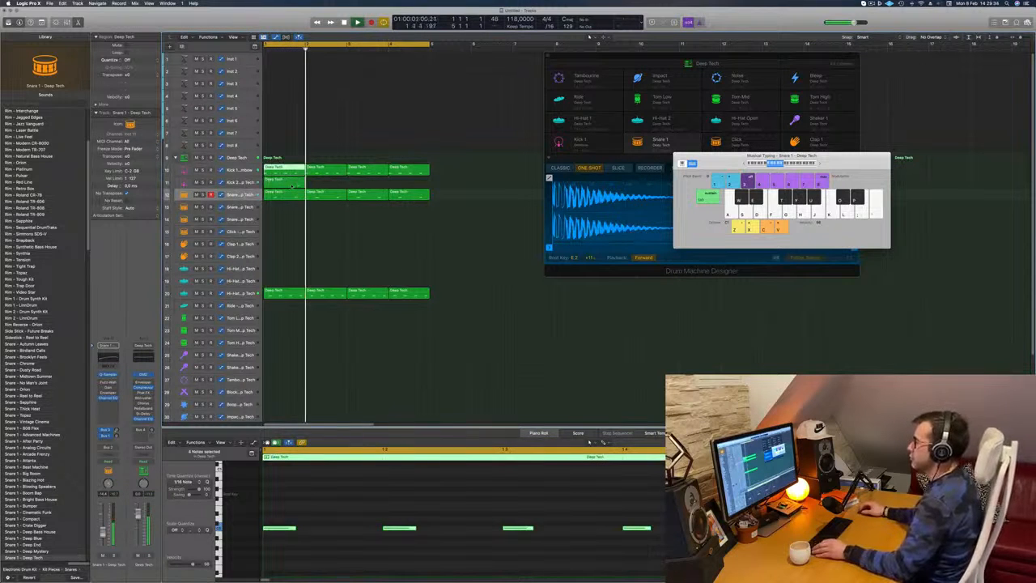
pyautogui.moveTo(292, 186); pyautogui.dragTo(370, 190)
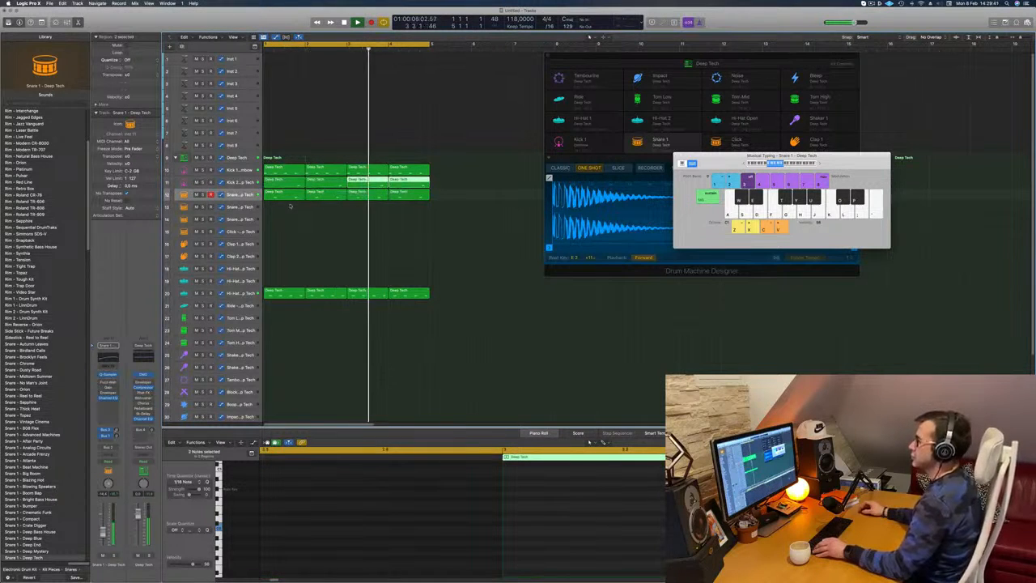
pyautogui.click(236, 183)
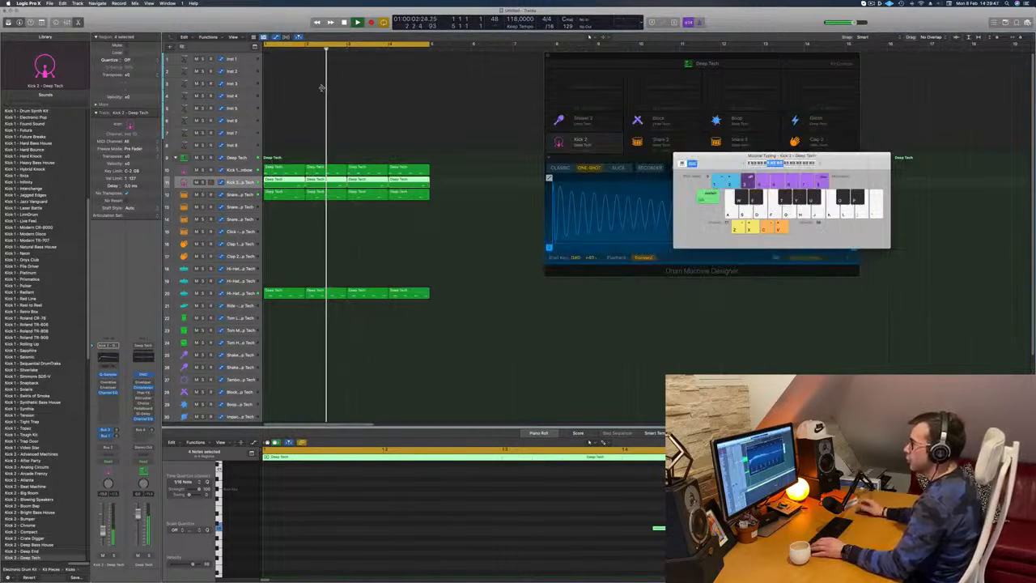
pyautogui.click(322, 86)
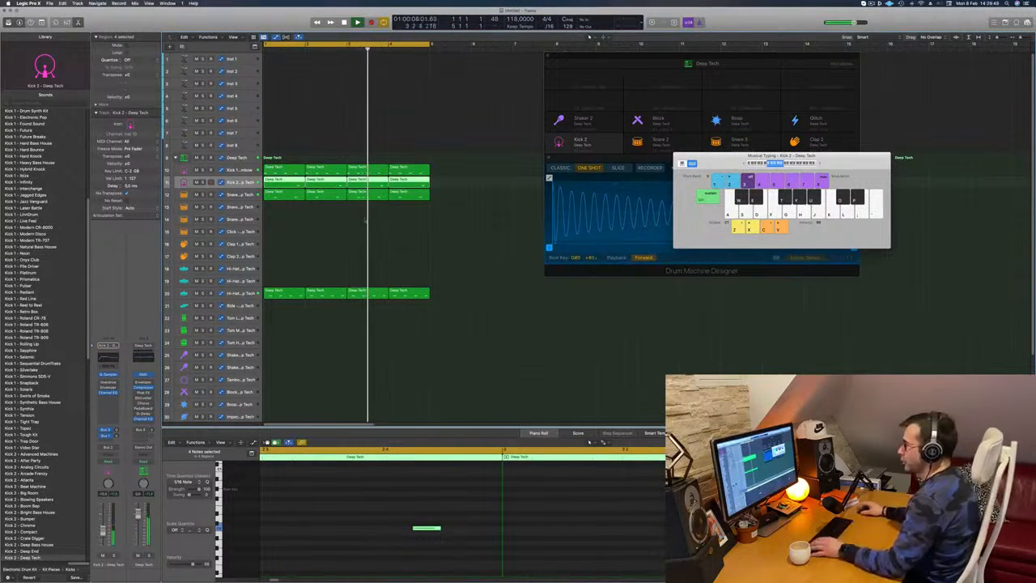
# Step: Copy the bar 1 open hi-hat region onto the Tom Low track and shift its second note one sixteenth later
pyautogui.scroll(-2, 291, 243)
pyautogui.click(282, 268)
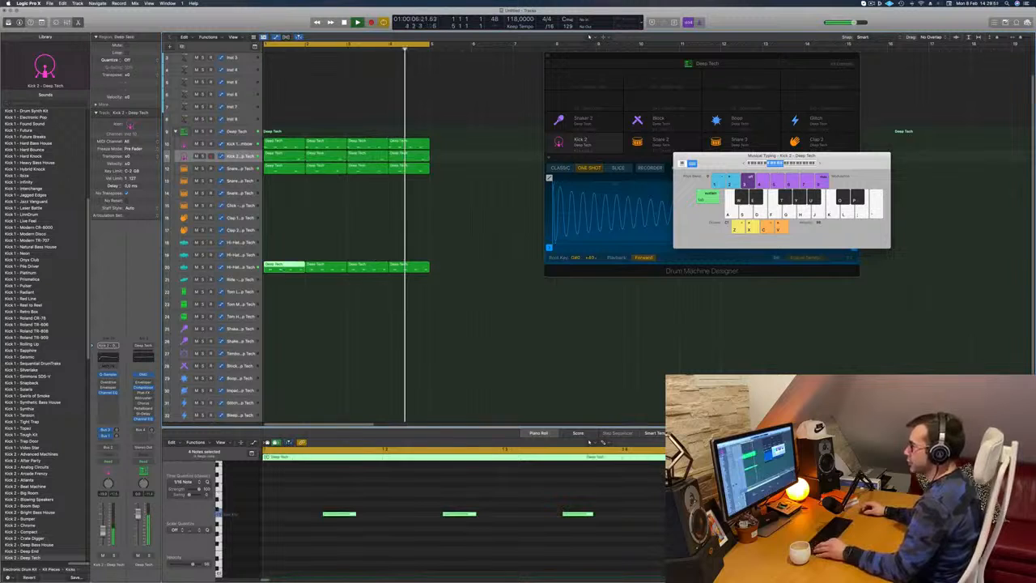
pyautogui.moveTo(283, 268); pyautogui.dragTo(283, 291)
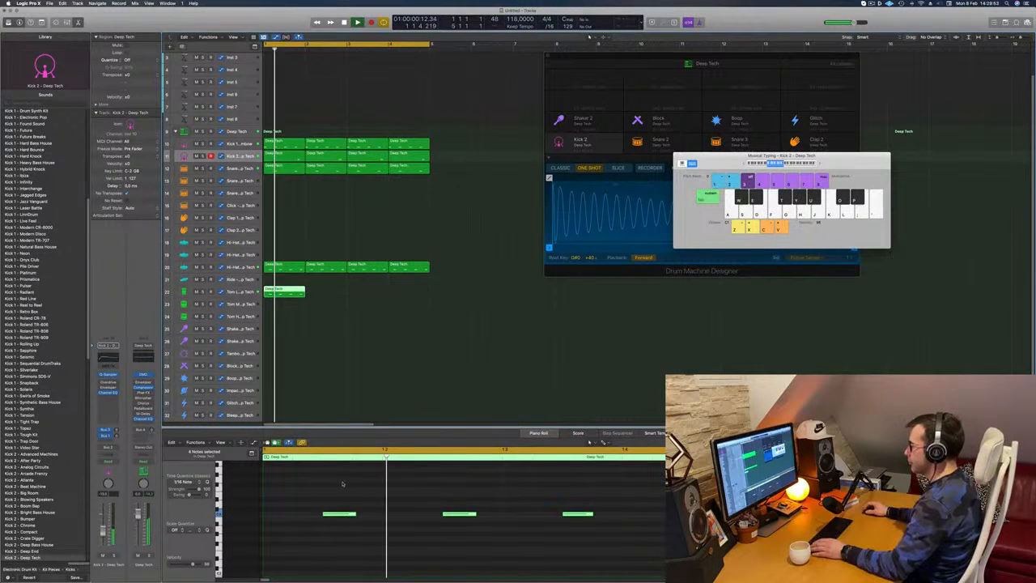
pyautogui.press('space')
pyautogui.moveTo(320, 485); pyautogui.dragTo(728, 530)
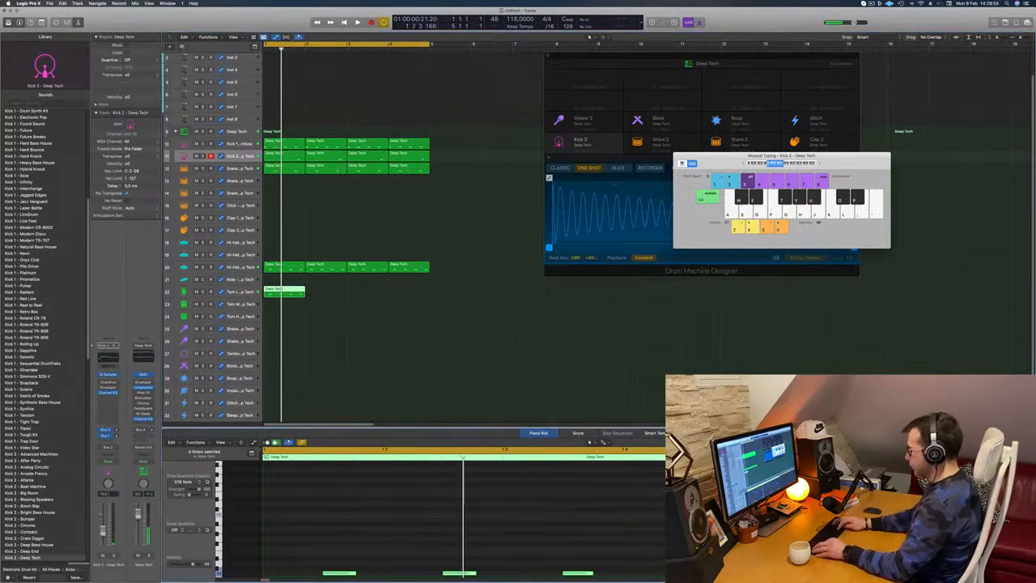
pyautogui.press('space')
pyautogui.scroll(-2, 490, 394)
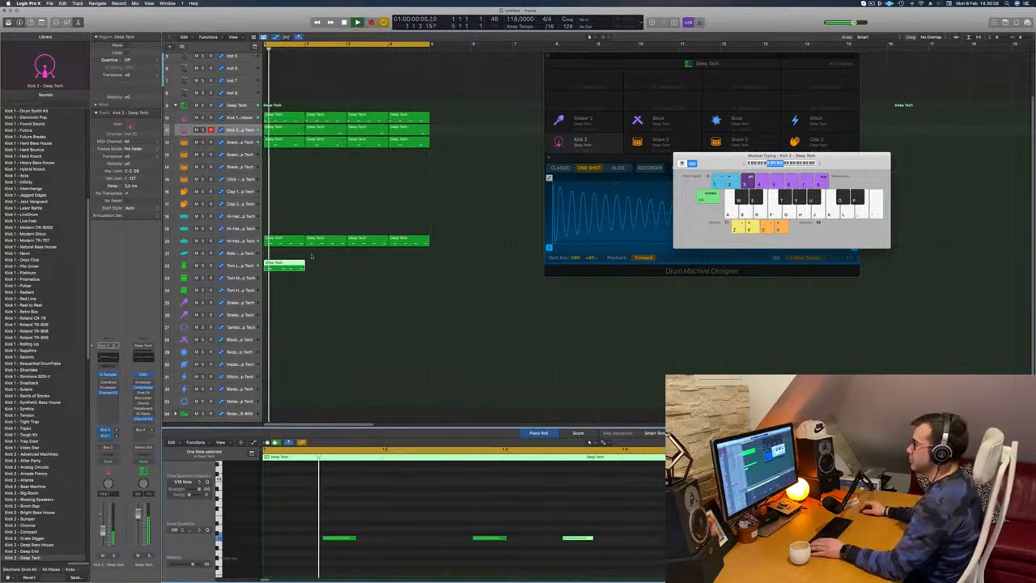
# Step: Select all four notes in the Tom Low region and adjust their pitch while auditioning the Tom Low sound
pyautogui.click(252, 266)
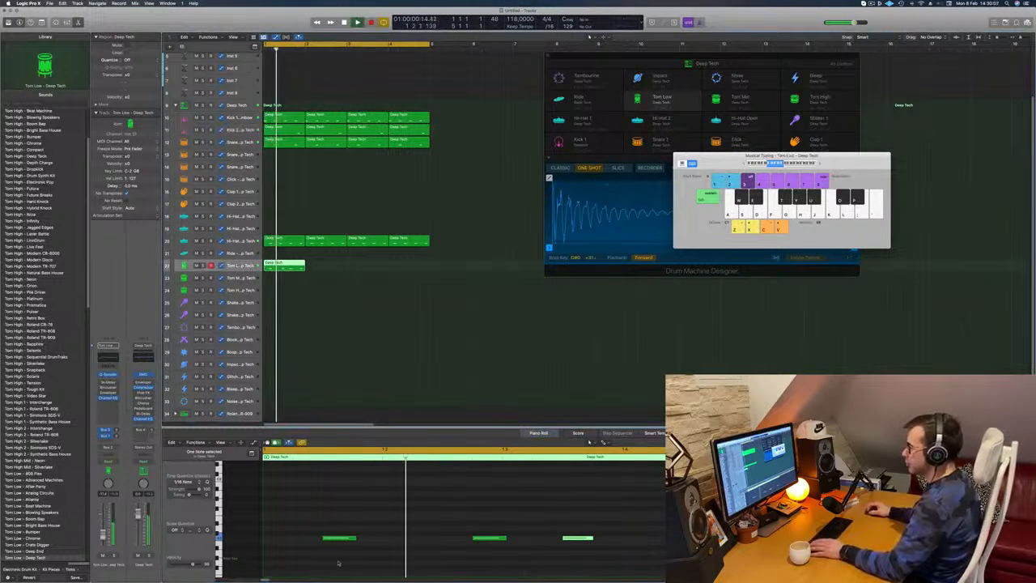
pyautogui.press('space')
pyautogui.moveTo(319, 514); pyautogui.dragTo(777, 564)
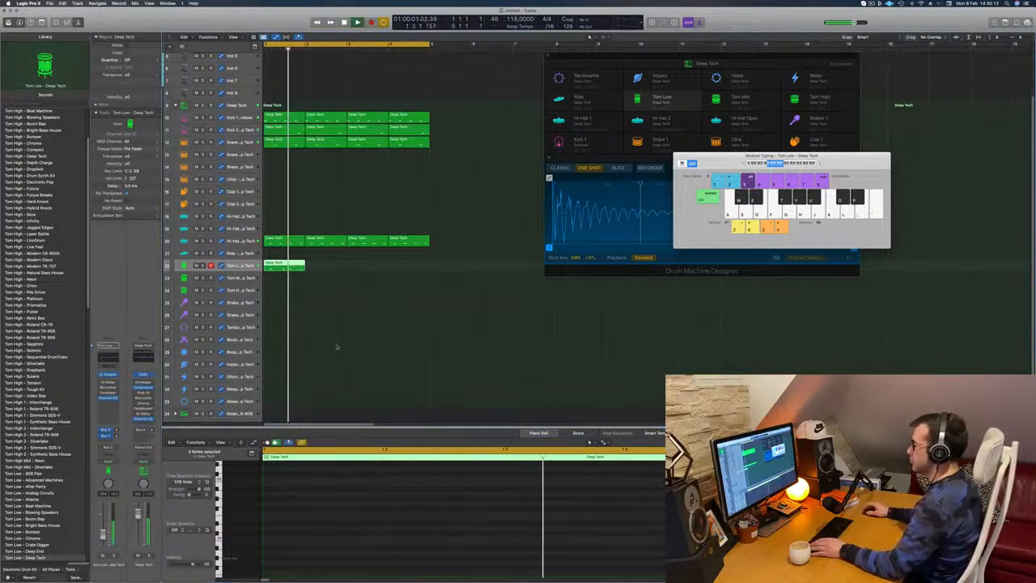
pyautogui.press('p')
pyautogui.press('p')
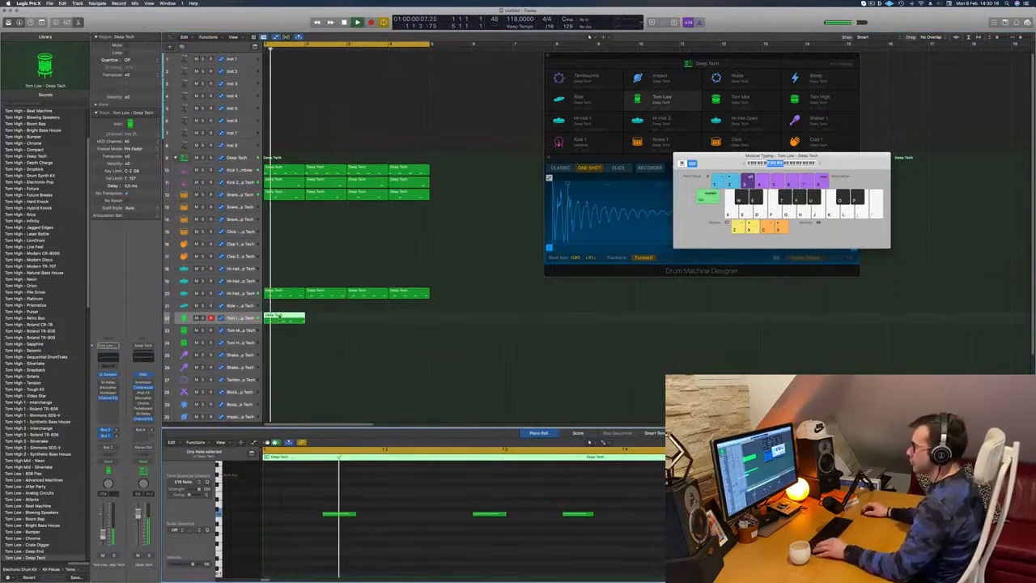
# Step: Repeat the Tom Low region through bar 4 and adjust the track's Bus 1 send to the delay
pyautogui.moveTo(287, 319); pyautogui.dragTo(328, 321)
pyautogui.moveTo(341, 329); pyautogui.dragTo(379, 318)
pyautogui.press('super+z')
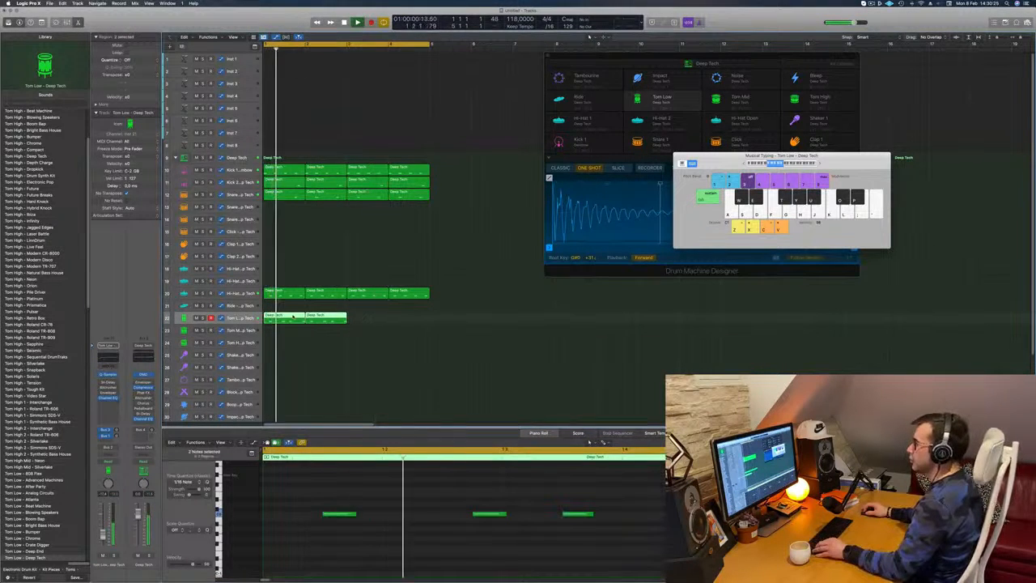
pyautogui.moveTo(293, 317); pyautogui.dragTo(379, 323)
pyautogui.press('super+Left')
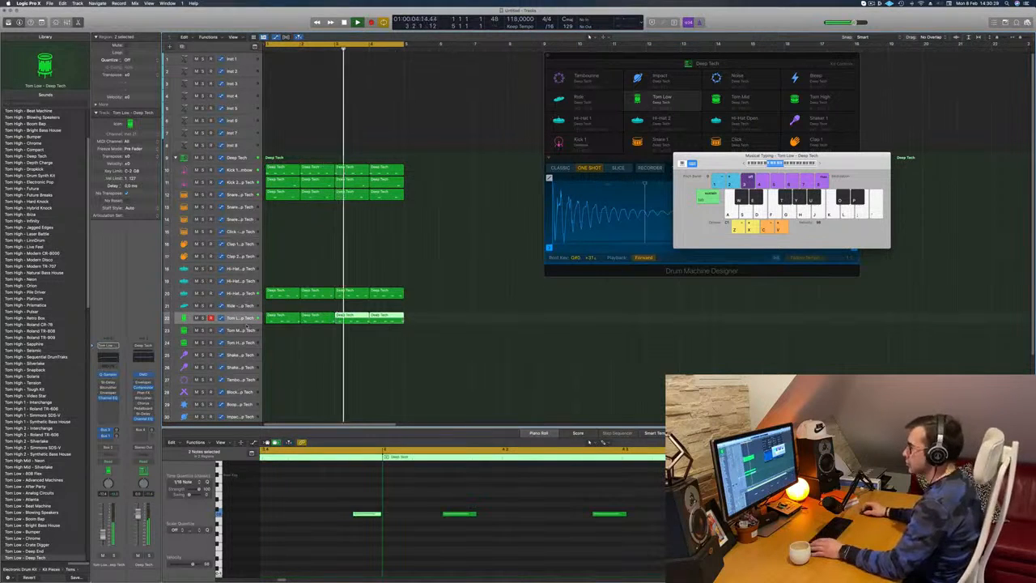
pyautogui.click(218, 322)
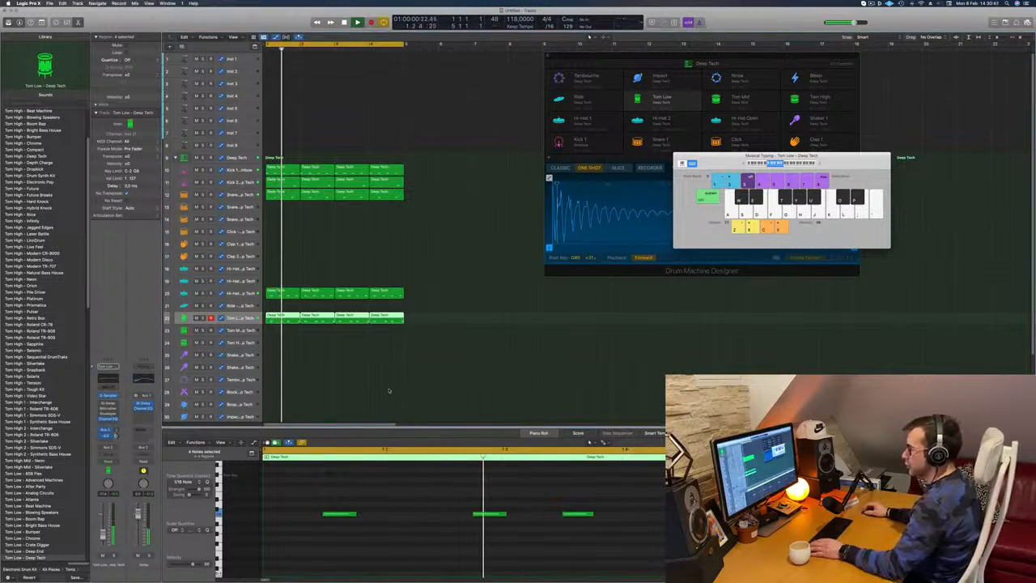
pyautogui.click(343, 387)
# Step: Copy the bar 1 Kick 1 region onto the Shaker 2 track and transpose its four notes up an octave
pyautogui.scroll(-1, 356, 358)
pyautogui.scroll(-2, 356, 356)
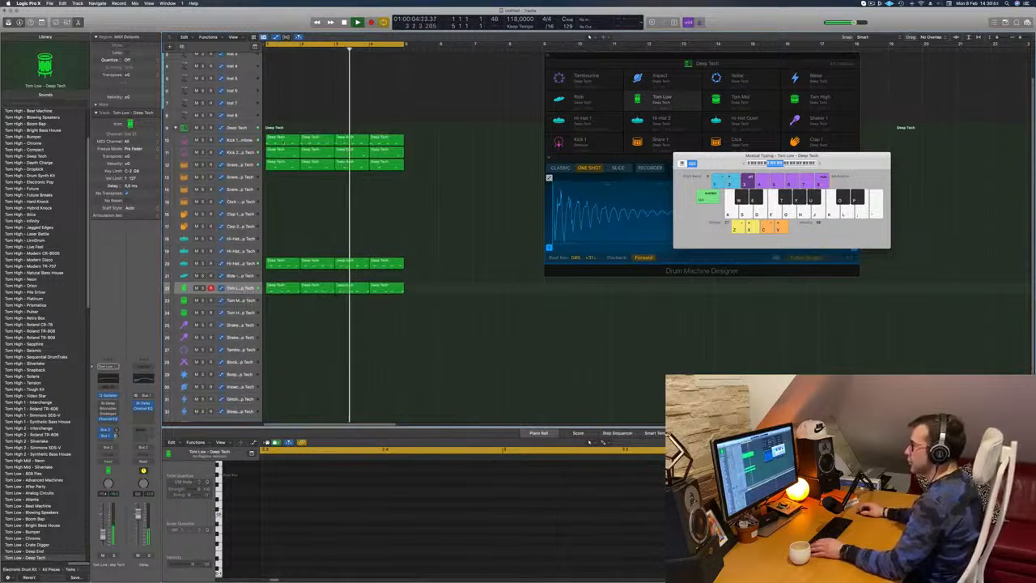
pyautogui.moveTo(282, 141); pyautogui.dragTo(283, 338)
pyautogui.moveTo(277, 495); pyautogui.dragTo(681, 572)
pyautogui.hotkey('alt', 'shift', 'Up')
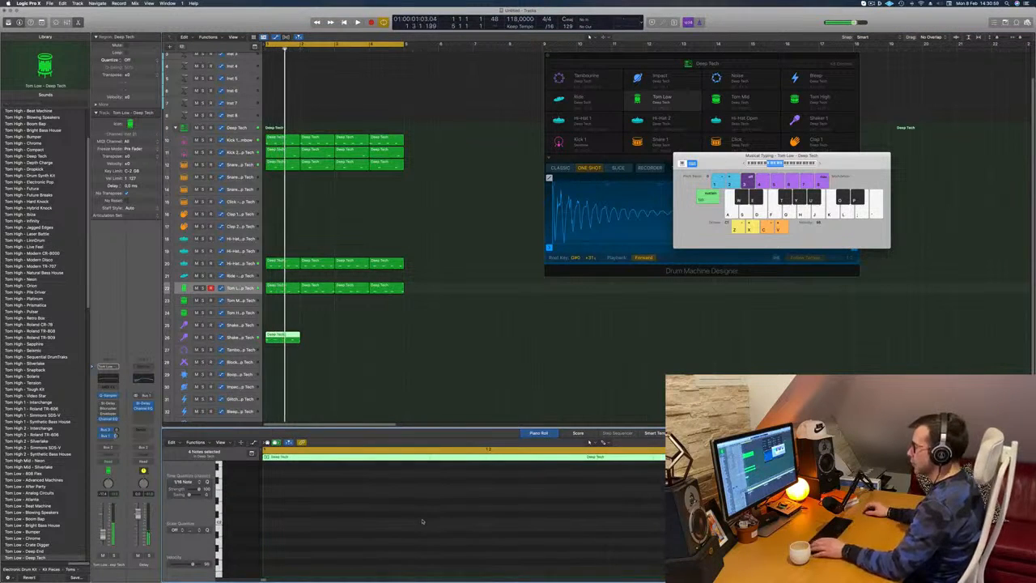
pyautogui.scroll(3, 422, 520)
pyautogui.press('super+Left')
pyautogui.press('super+Left')
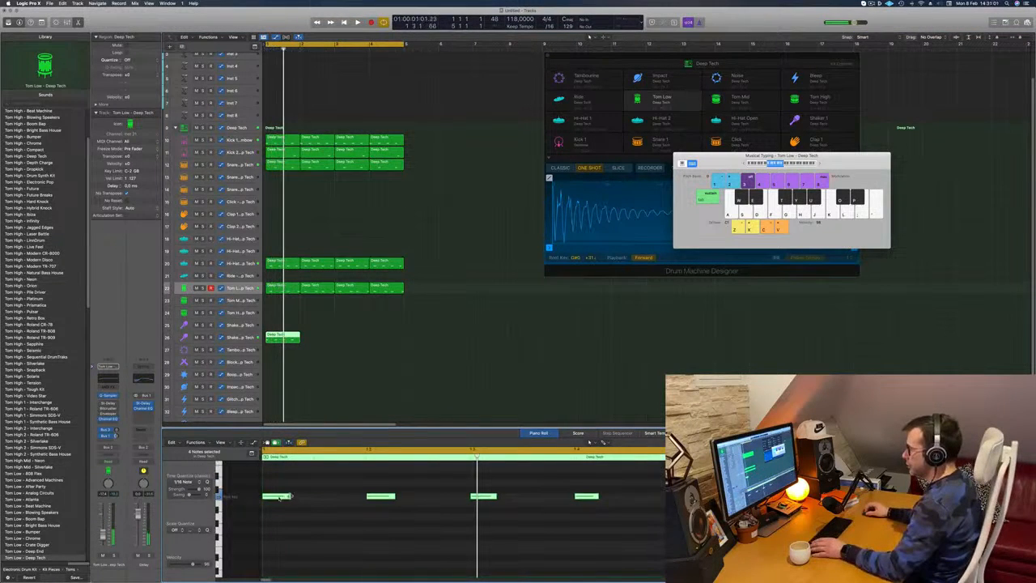
# Step: Shorten and duplicate the Shaker 2 notes to fill every sixteenth of the bar, and repeat the region through bar 4
pyautogui.moveTo(284, 502); pyautogui.dragTo(309, 501)
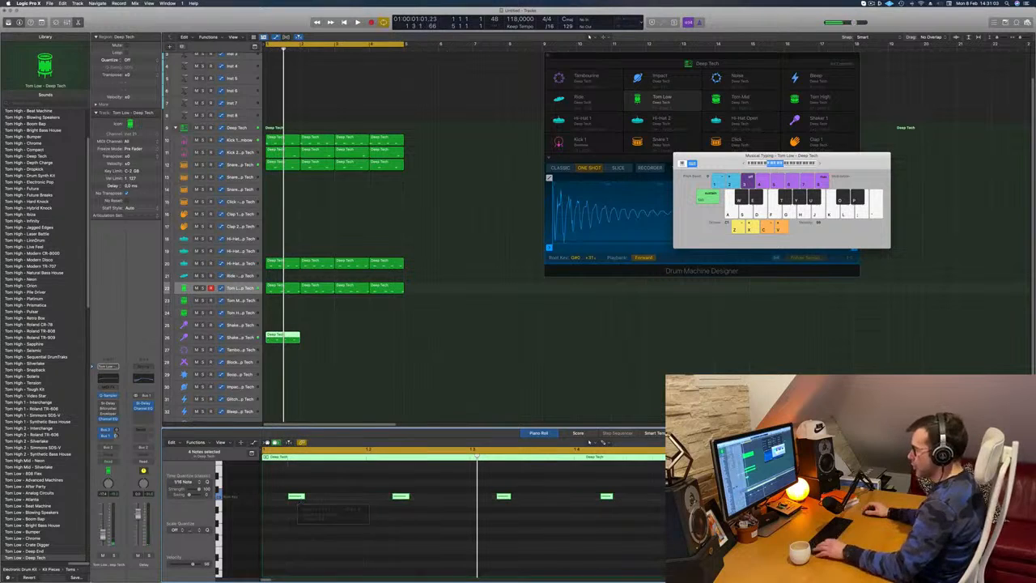
pyautogui.press('super+z')
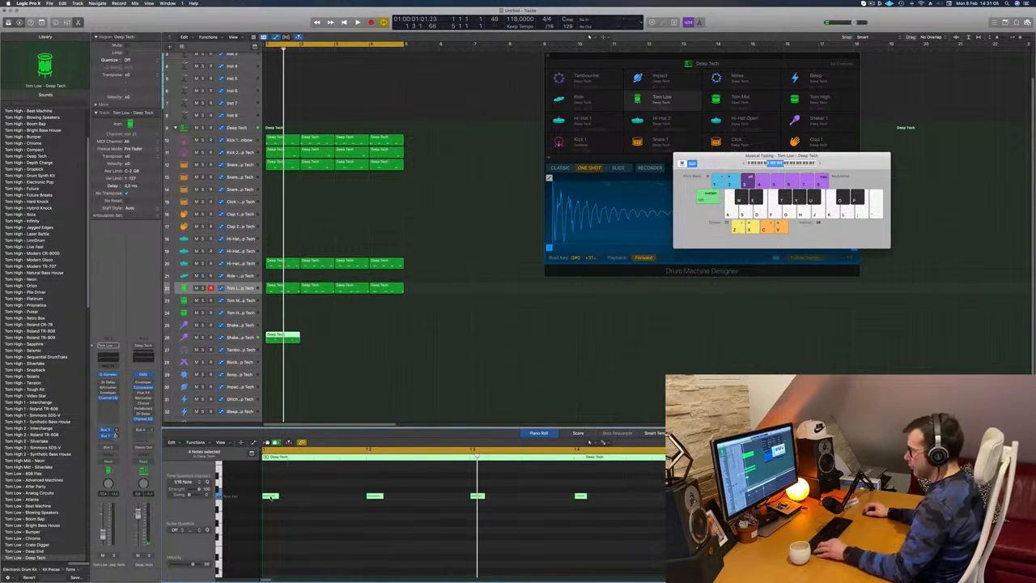
pyautogui.moveTo(271, 497); pyautogui.dragTo(314, 504)
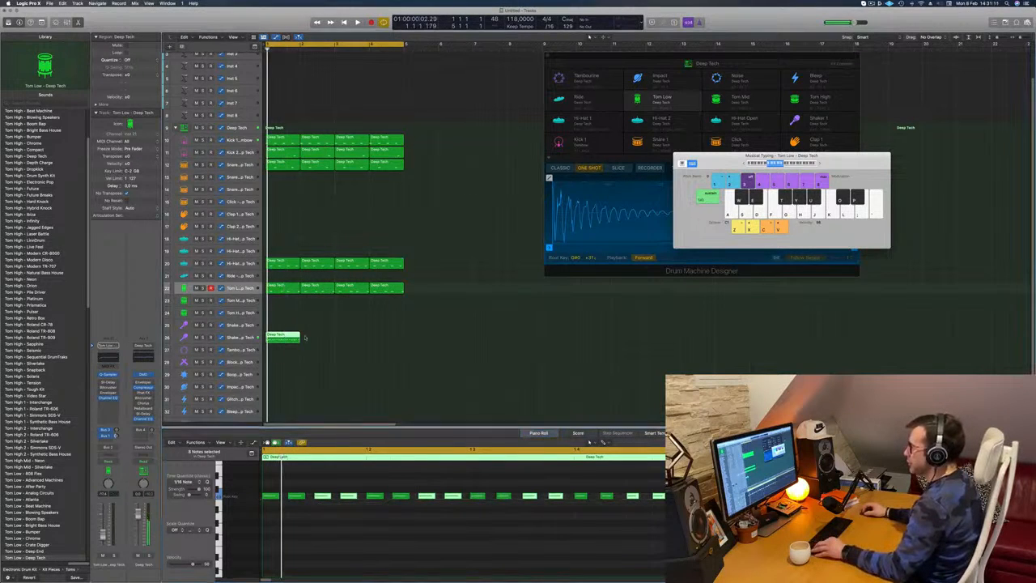
pyautogui.moveTo(286, 339); pyautogui.dragTo(371, 343)
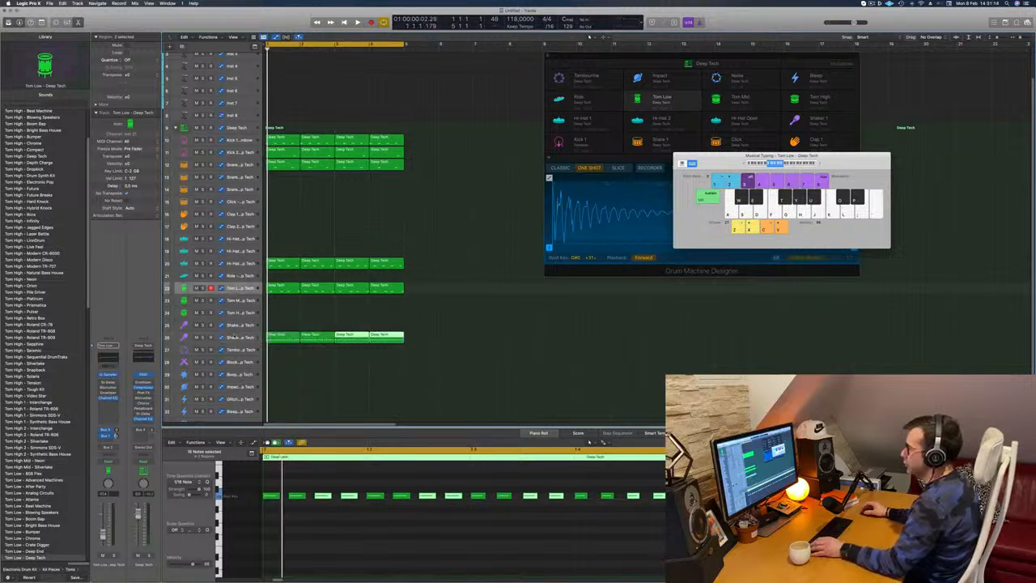
# Step: Enable the Stereo Delay on the Shaker 2 track and set its output mix to 26% left and 32% right while auditioning
pyautogui.click(232, 337)
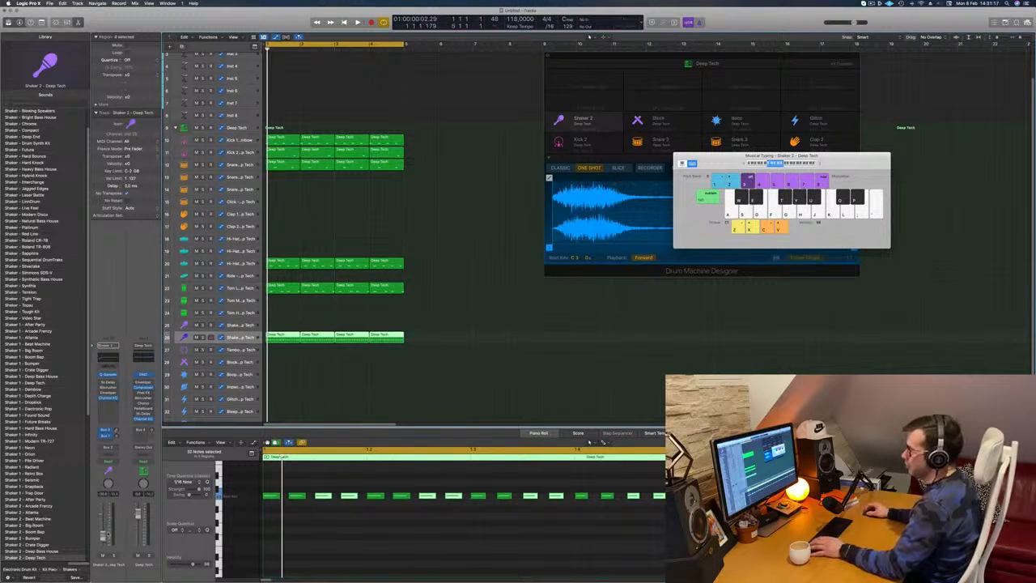
pyautogui.press('space')
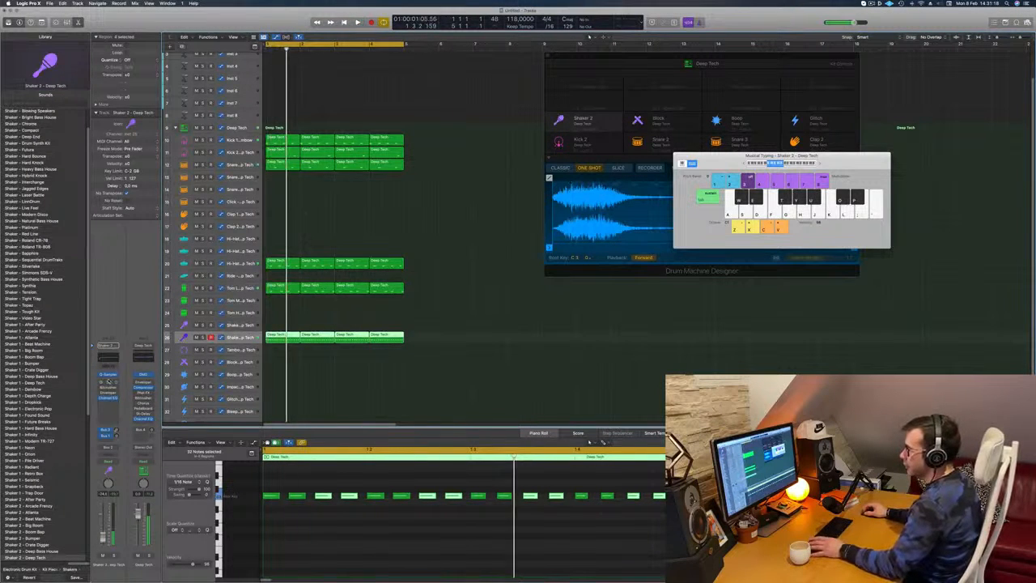
pyautogui.click(108, 382)
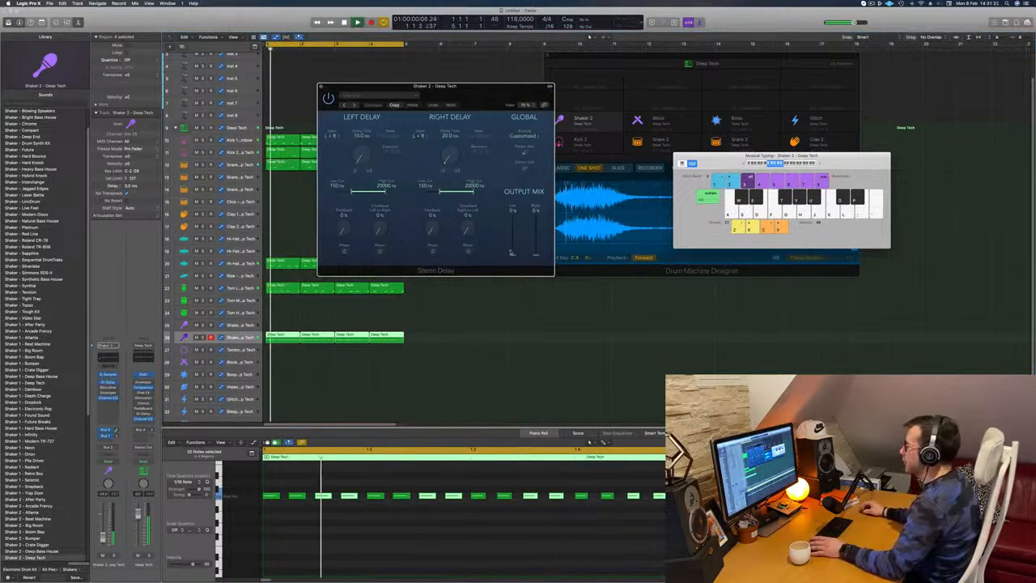
pyautogui.moveTo(512, 254); pyautogui.dragTo(513, 212)
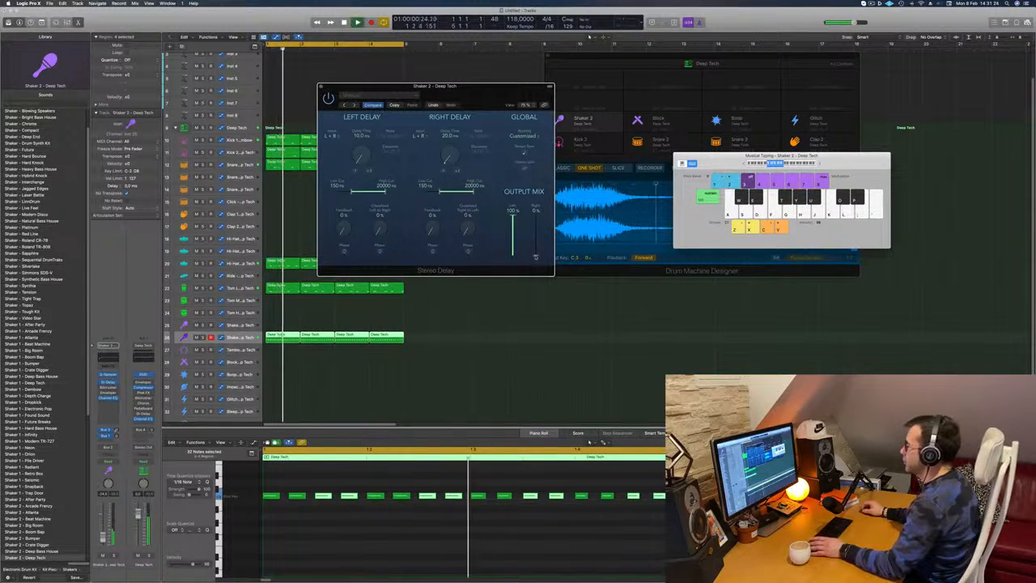
pyautogui.moveTo(535, 255); pyautogui.dragTo(536, 215)
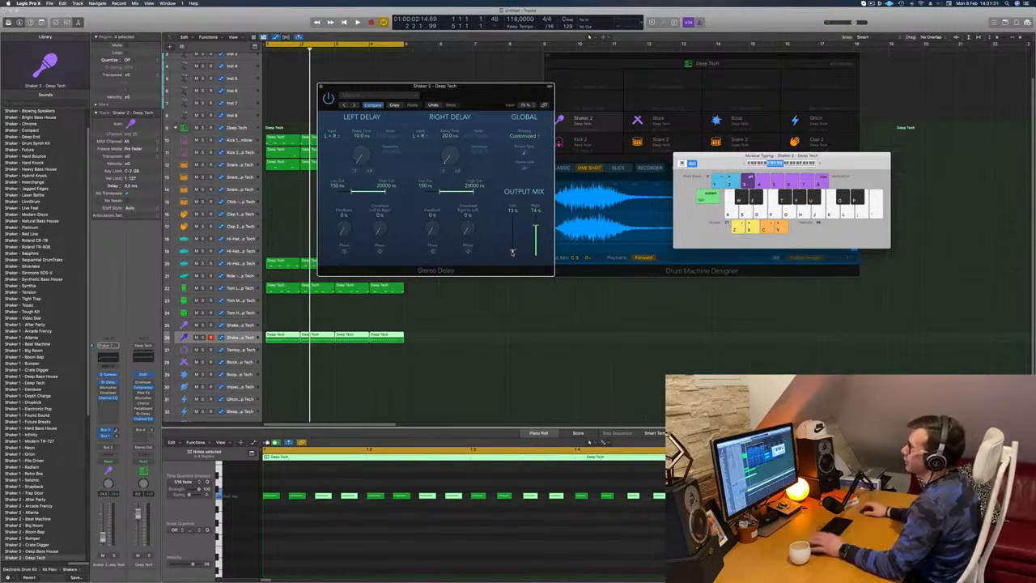
pyautogui.press('space')
pyautogui.moveTo(512, 250); pyautogui.dragTo(512, 246)
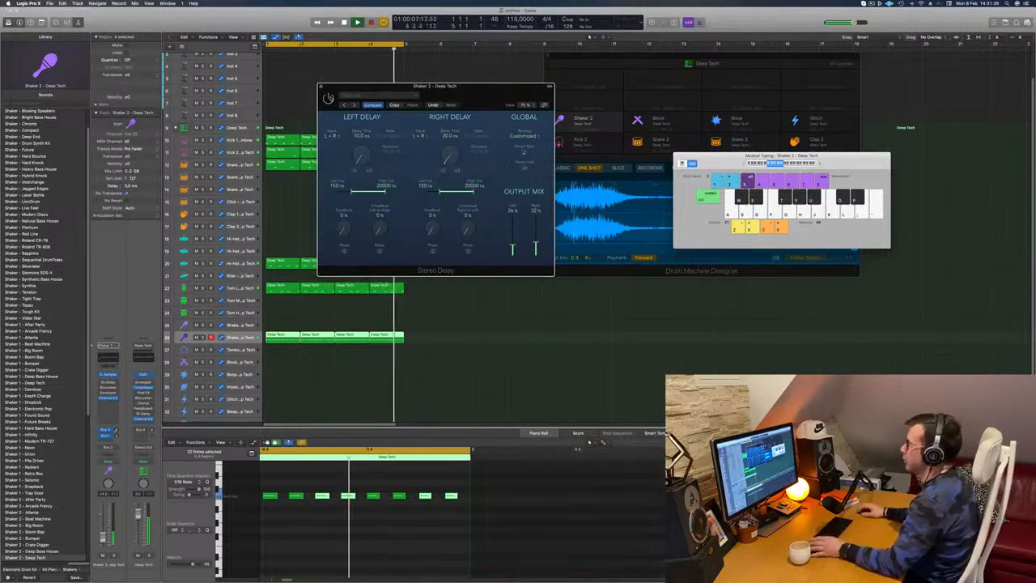
pyautogui.click(321, 86)
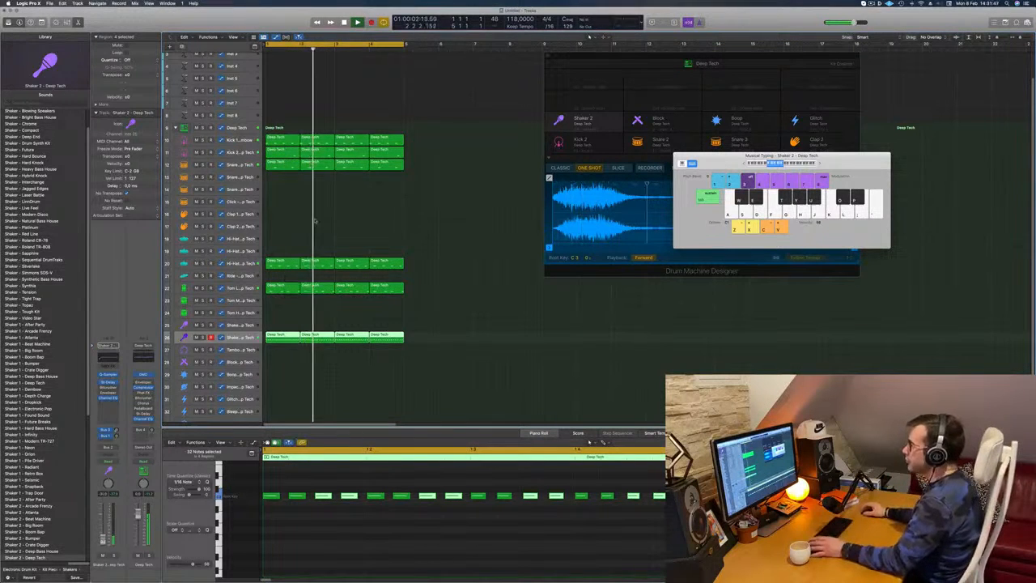
# Step: Select the Inst 1 track, increase its height and open its Alchemy instrument, placing the window clear of the track list
pyautogui.scroll(1, 348, 227)
pyautogui.scroll(3, 243, 227)
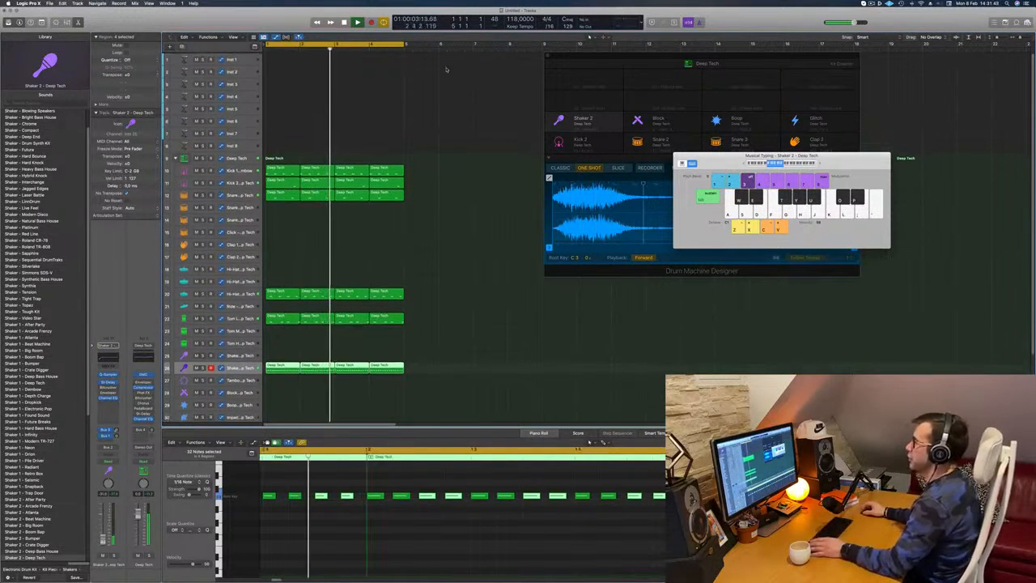
pyautogui.click(242, 58)
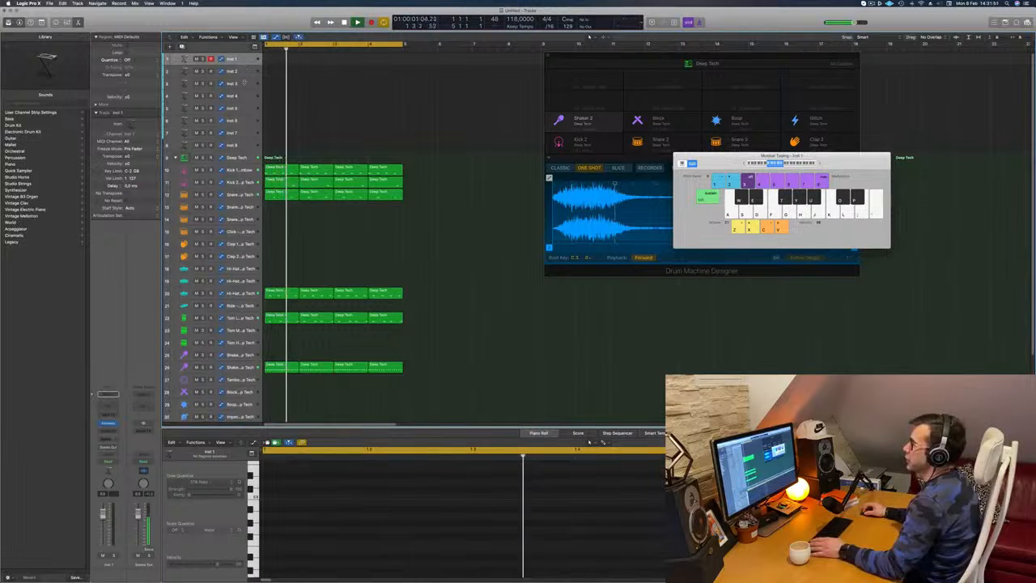
pyautogui.moveTo(245, 64); pyautogui.dragTo(245, 82)
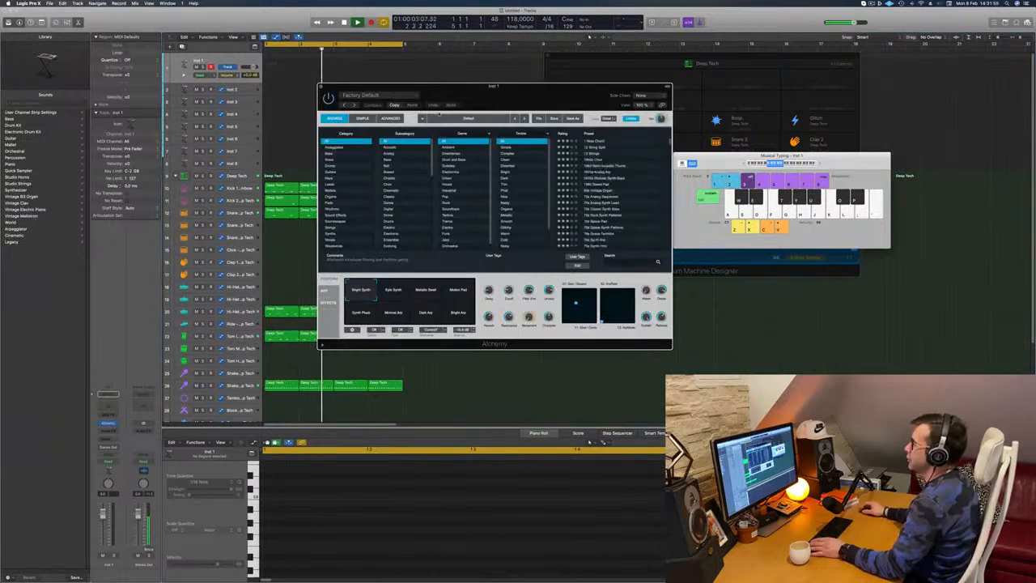
pyautogui.moveTo(405, 88); pyautogui.dragTo(455, 104)
# Step: Load the Arcane Future preset from Alchemy's Bass category and lower the track's volume
pyautogui.click(380, 172)
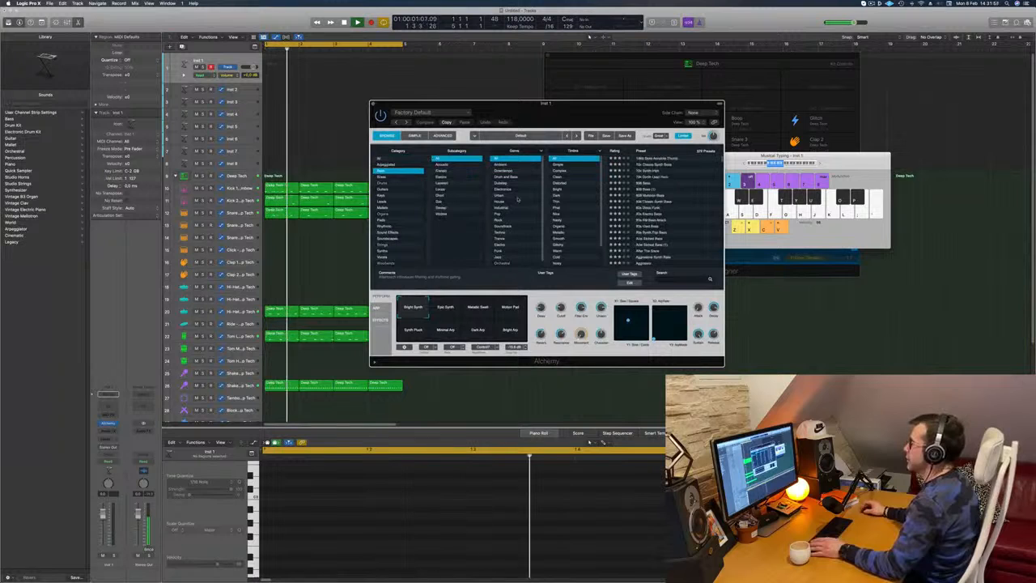
pyautogui.scroll(-5, 676, 193)
pyautogui.scroll(-3, 676, 194)
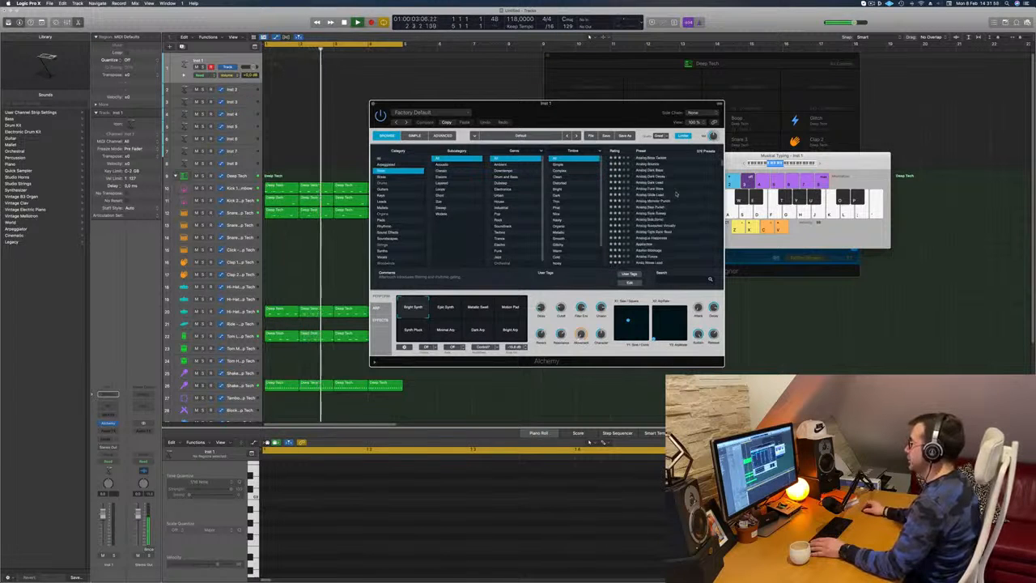
pyautogui.click(654, 203)
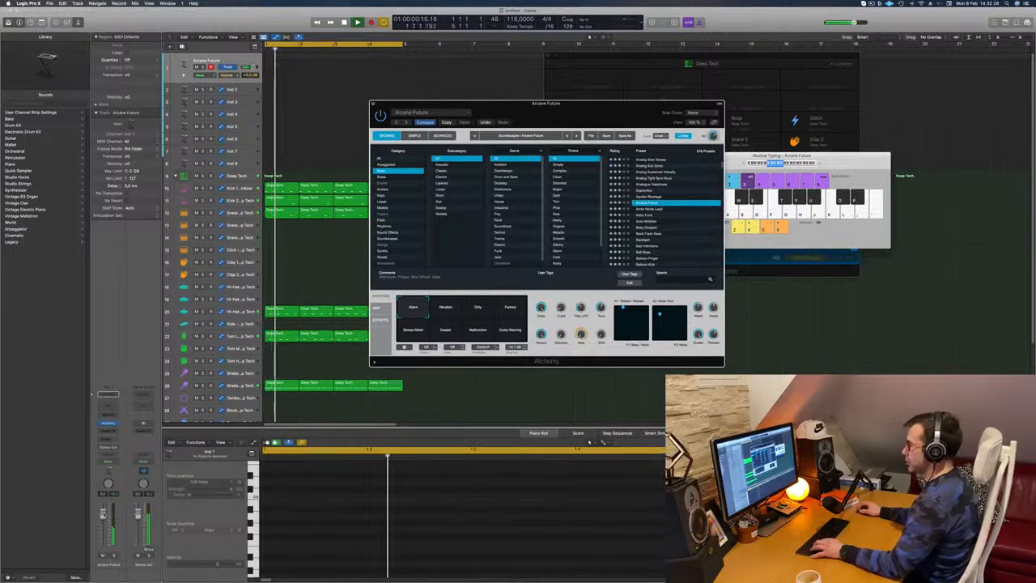
pyautogui.moveTo(103, 513); pyautogui.dragTo(103, 523)
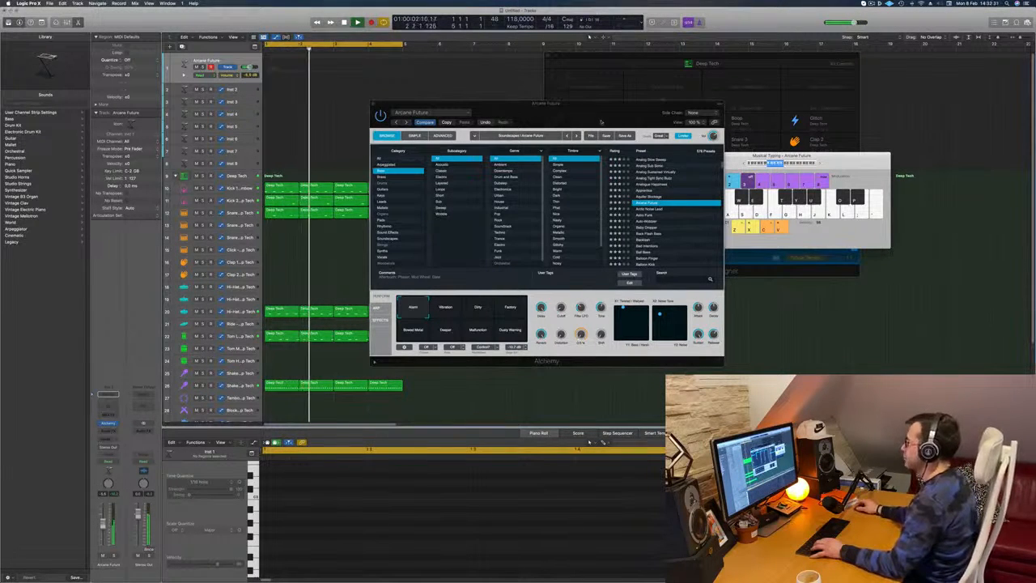
# Step: Arrange the Alchemy and Musical Typing windows so both are accessible, and shift the Musical Typing keyboard range higher
pyautogui.moveTo(603, 116); pyautogui.dragTo(620, 210)
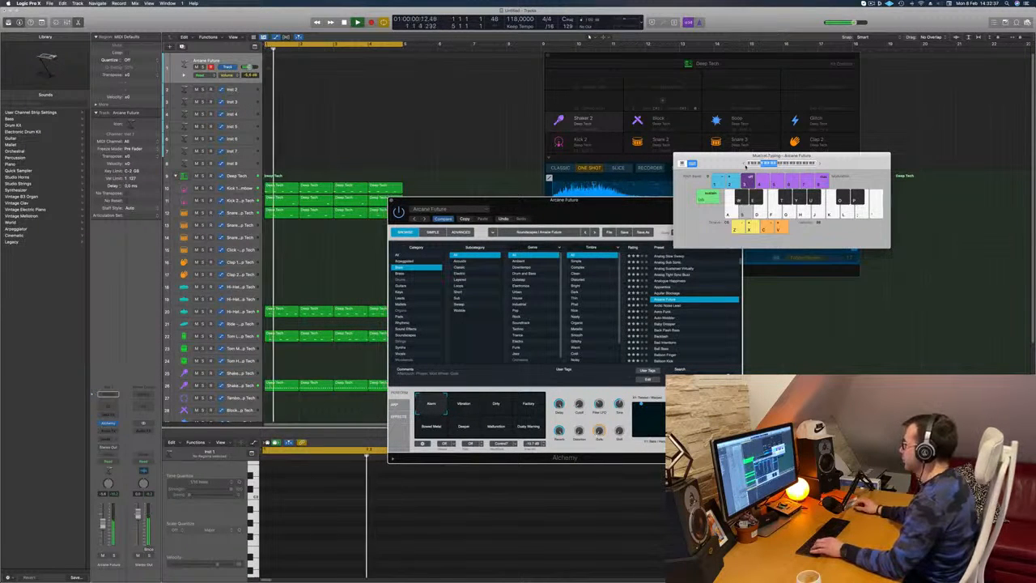
pyautogui.moveTo(746, 168); pyautogui.dragTo(797, 144)
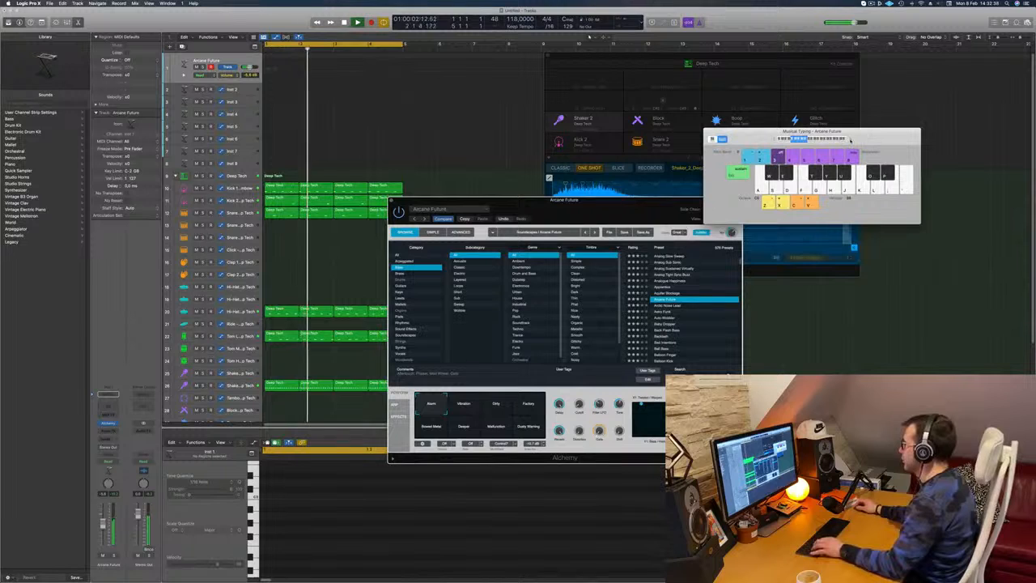
pyautogui.click(849, 139)
pyautogui.click(850, 139)
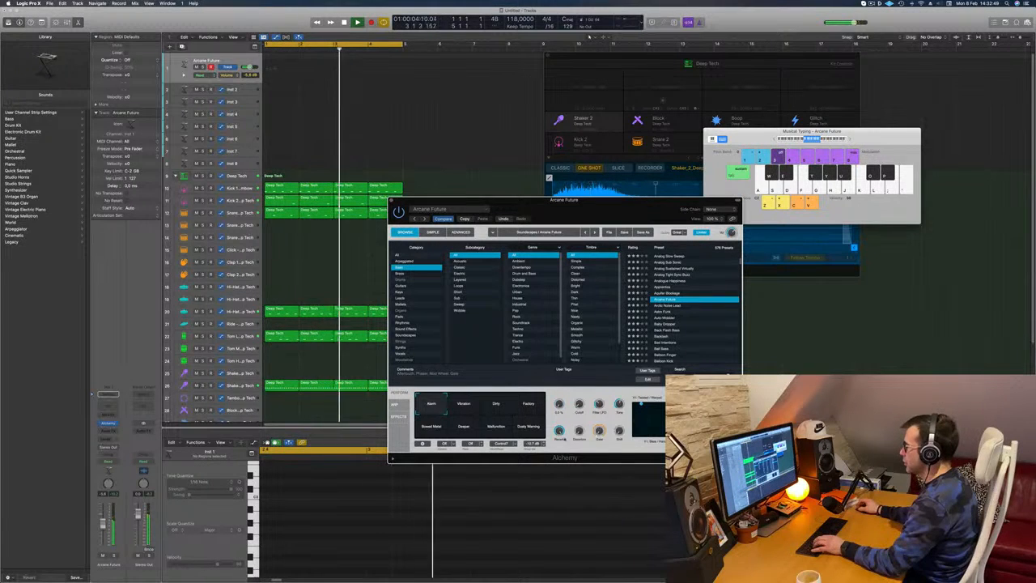
pyautogui.moveTo(617, 212); pyautogui.dragTo(611, 212)
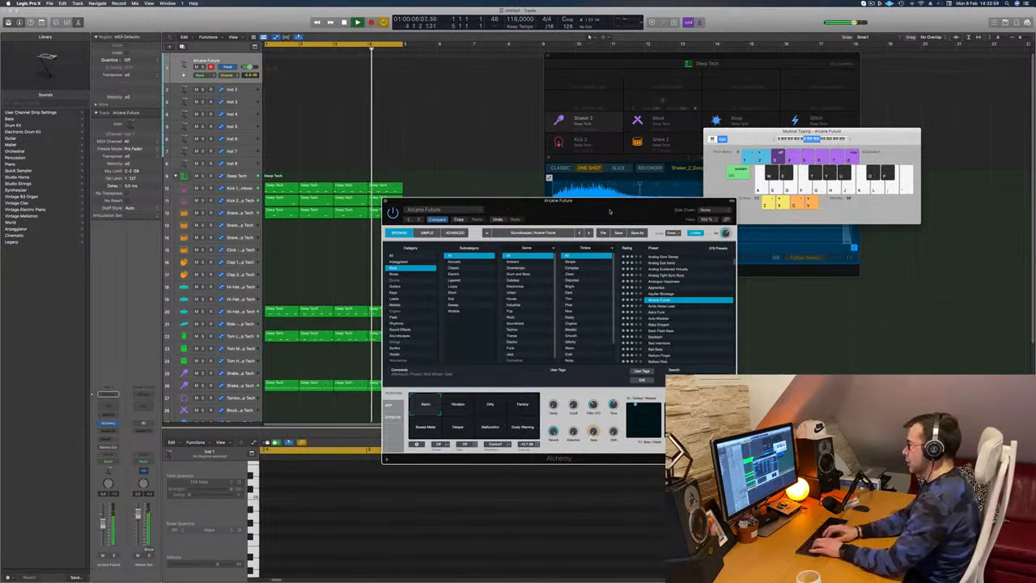
# Step: Audition the Arcane Future performance snapshots, including Vibration, Dirty, Deeper, Malfunction and Dusty Warning, and settle on Factory
pyautogui.click(467, 409)
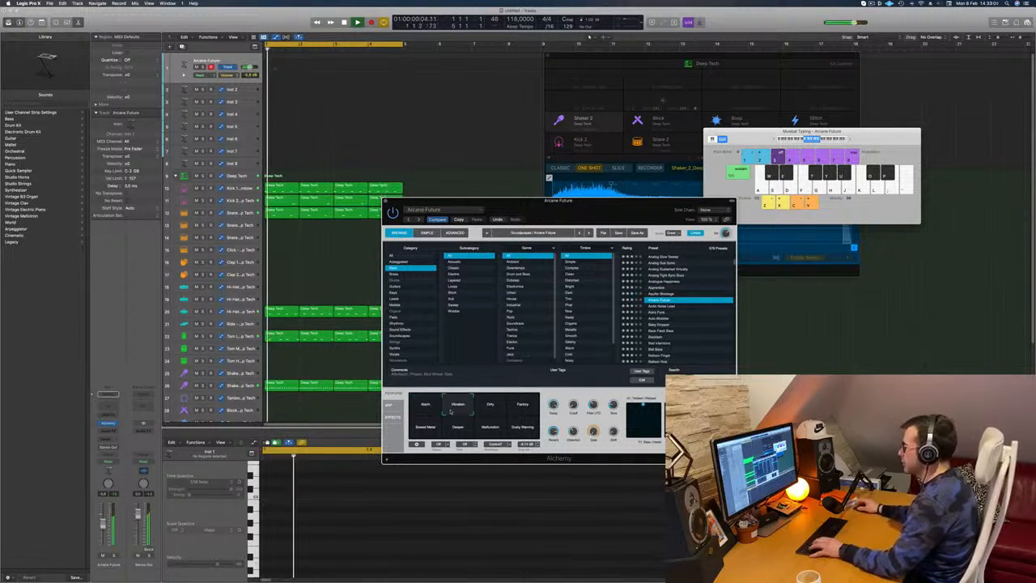
pyautogui.click(494, 409)
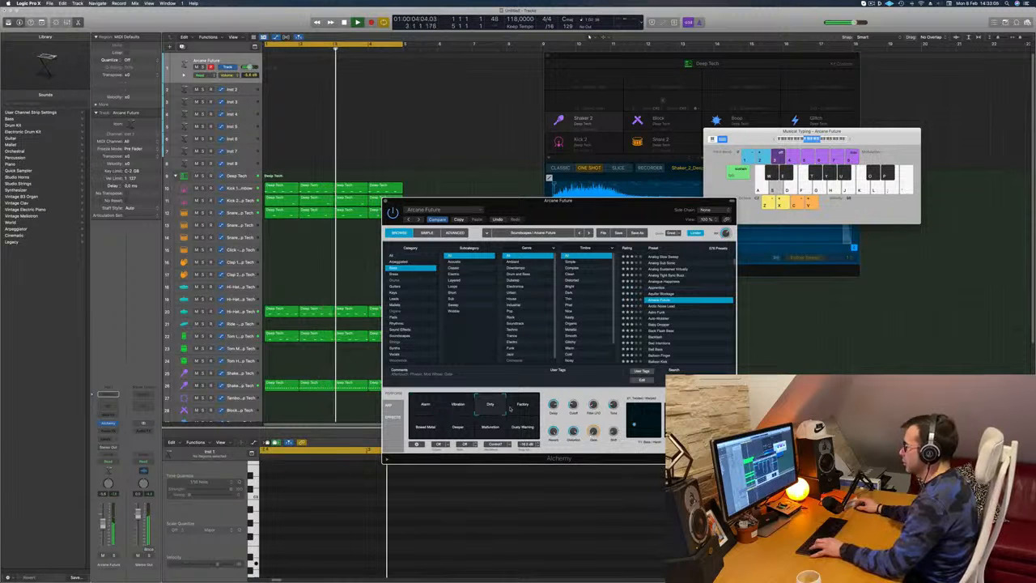
pyautogui.click(521, 408)
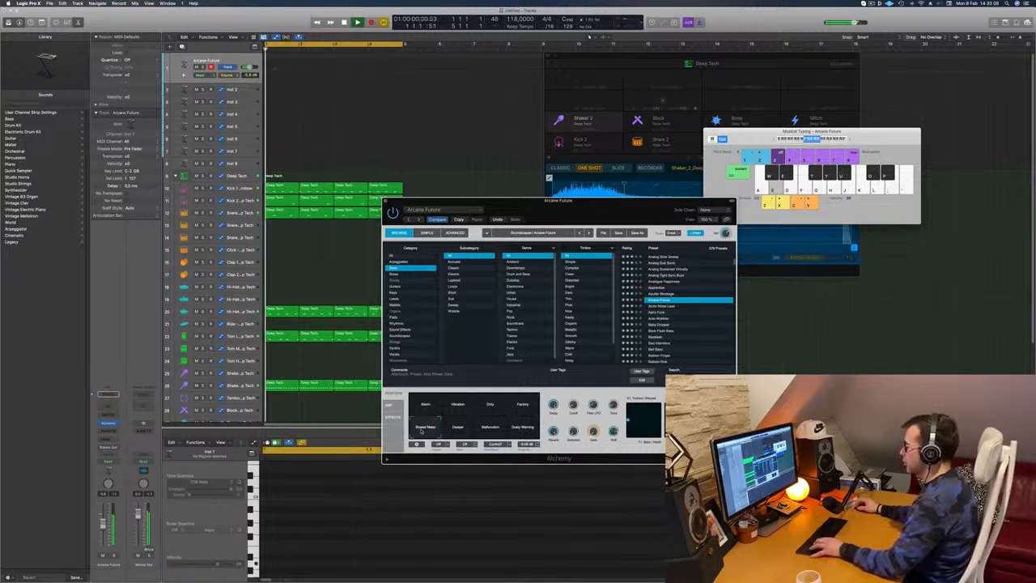
pyautogui.click(458, 426)
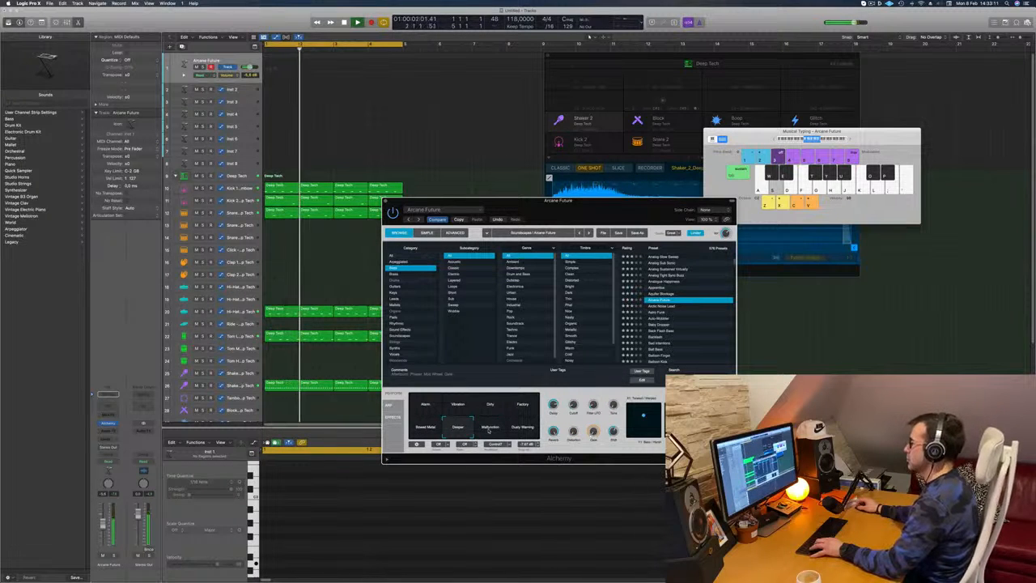
pyautogui.click(489, 428)
pyautogui.click(521, 428)
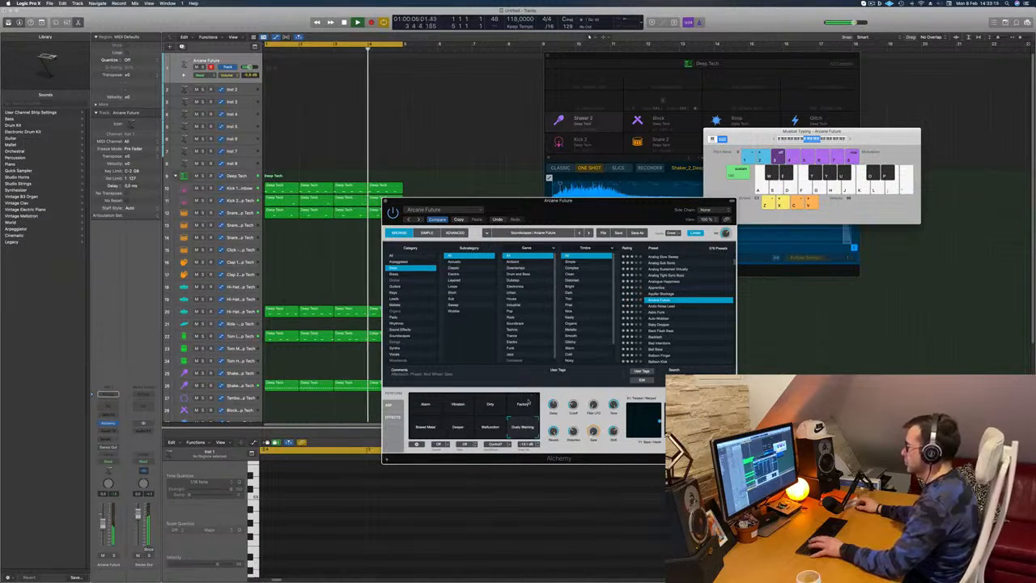
pyautogui.click(525, 403)
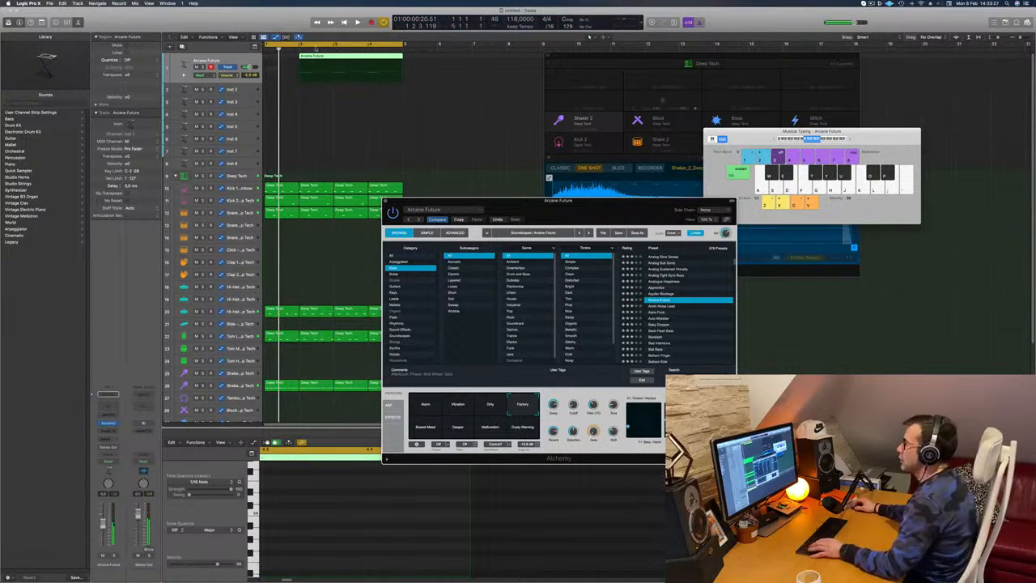
# Step: Move the recorded Arcane Future region to start at bar 1 and check it in playback
pyautogui.moveTo(311, 57); pyautogui.dragTo(276, 58)
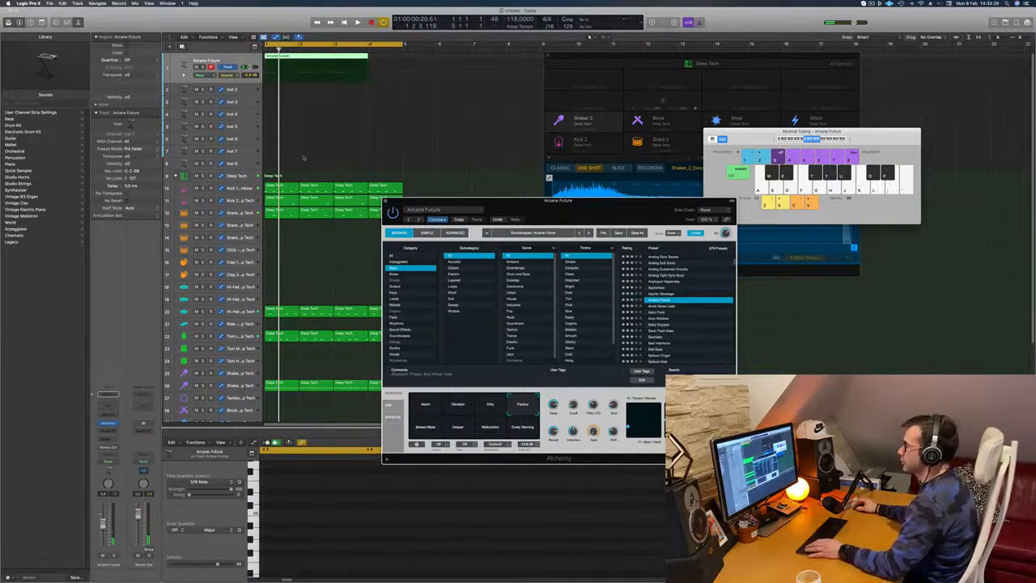
pyautogui.press('space')
pyautogui.press('space')
# Step: Split the Arcane Future region at bar 3, splitting the notes that cross the cut, and delete the part after it
pyautogui.press('e')
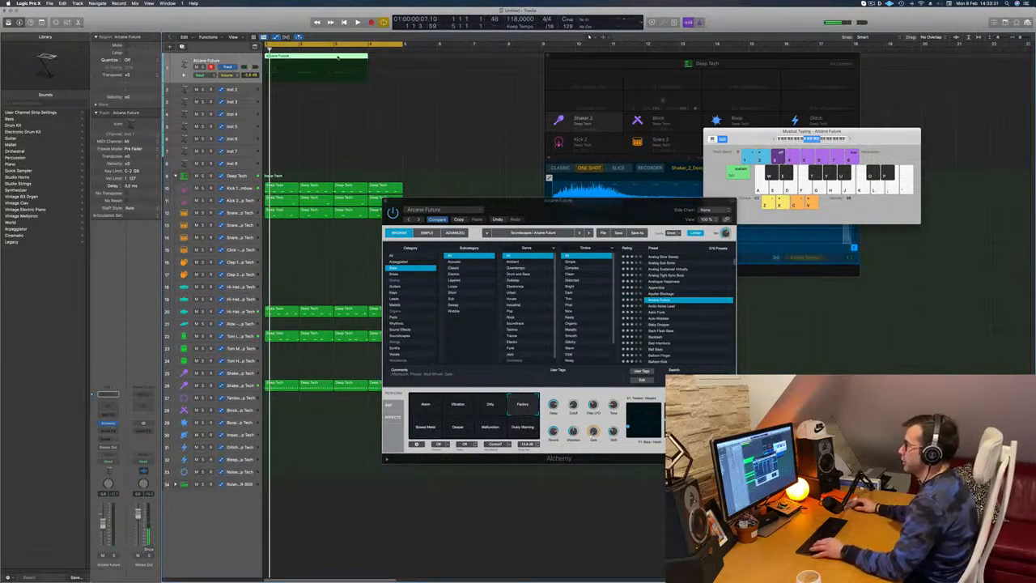
pyautogui.click(333, 58)
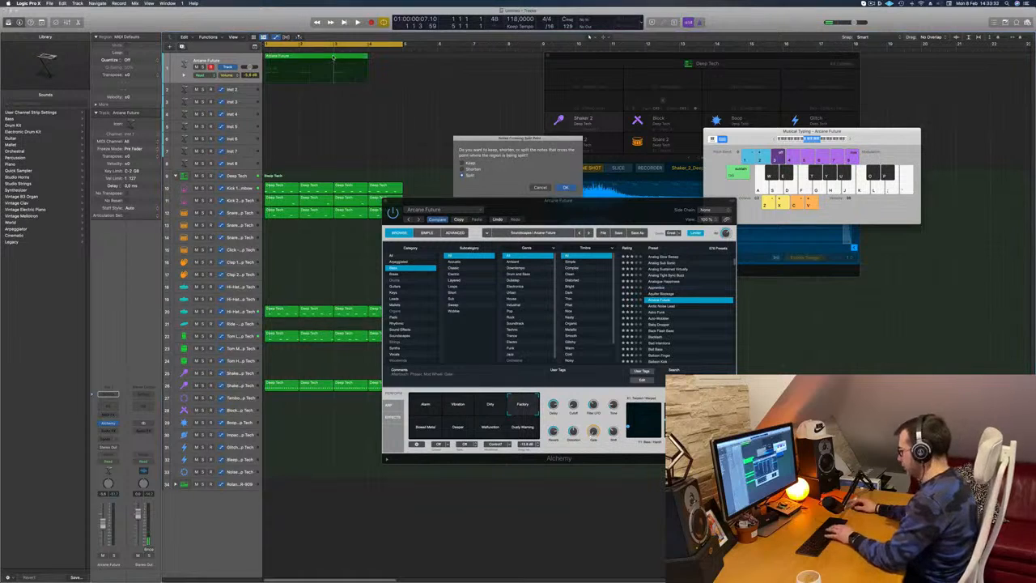
pyautogui.click(564, 188)
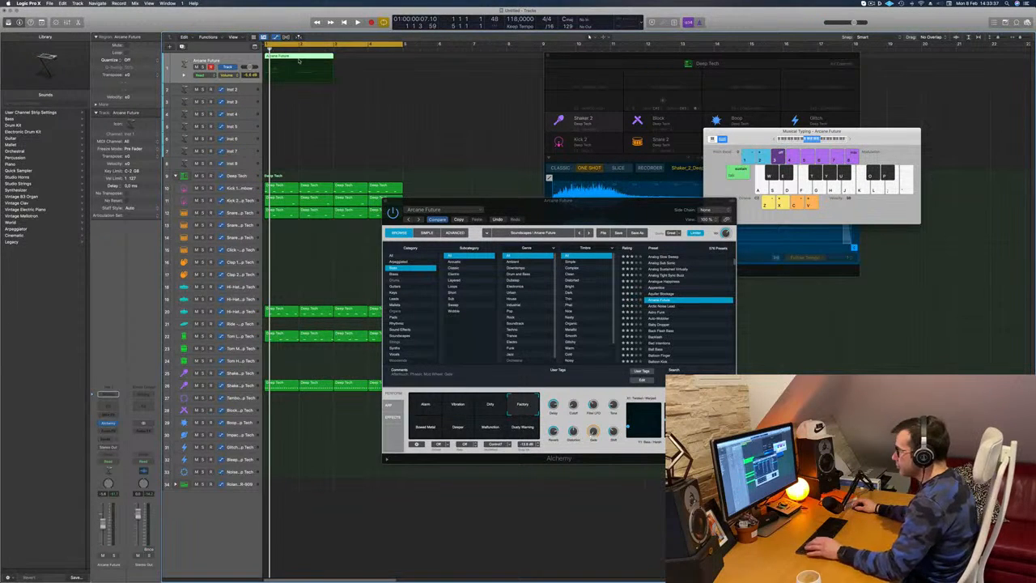
pyautogui.doubleClick(299, 60)
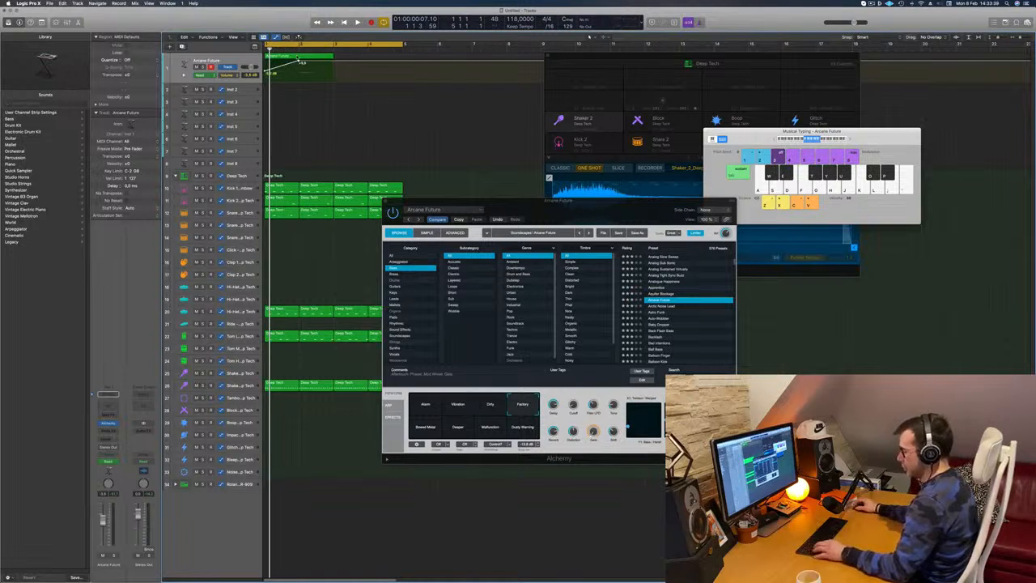
pyautogui.press('super+z')
pyautogui.press('super+z')
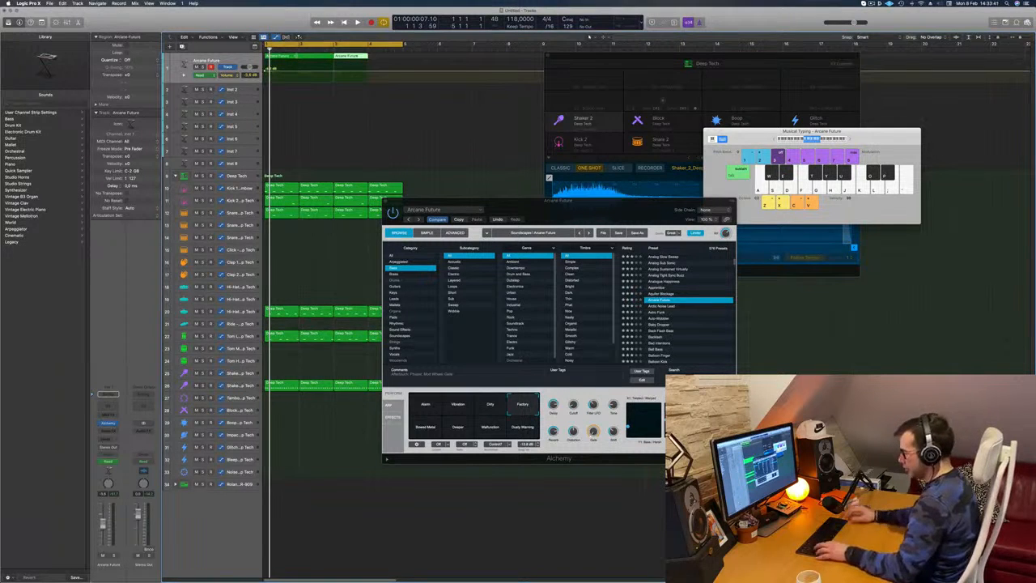
pyautogui.press('super+z')
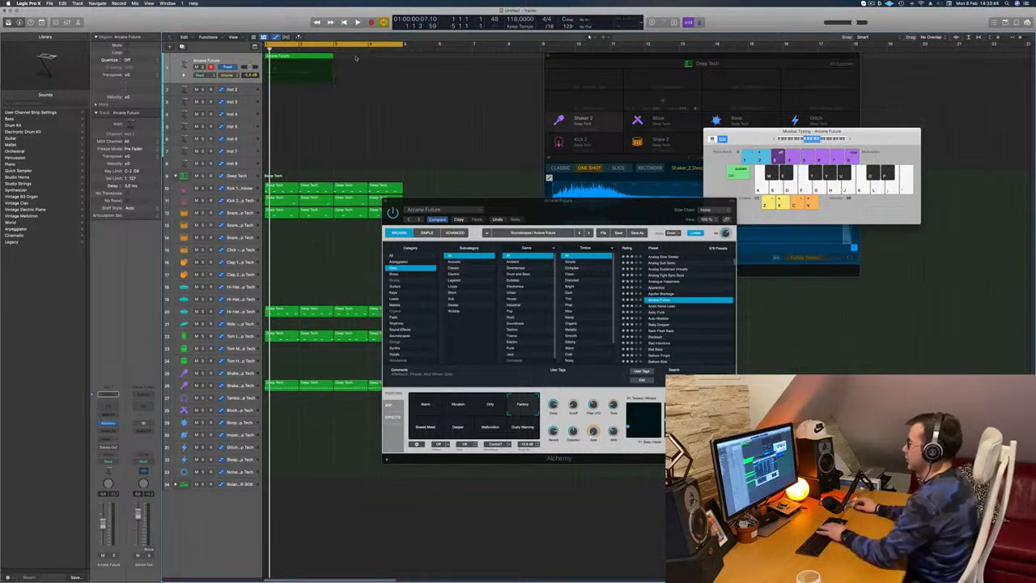
# Step: Open the Arcane Future region in the Piano Roll and adjust Alchemy's Cutoff, Filter LFO and Tone performance knobs during playback
pyautogui.doubleClick(301, 57)
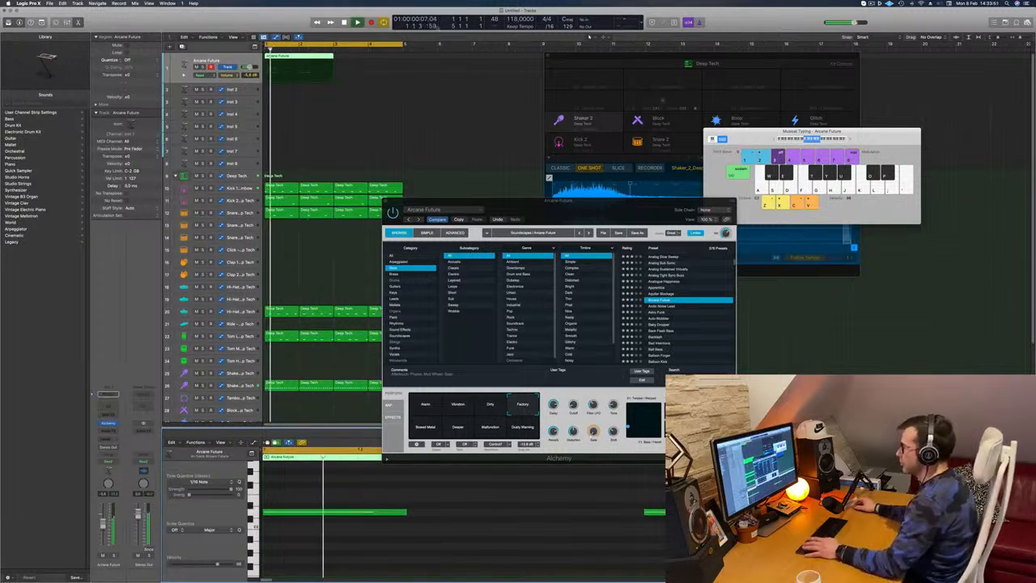
pyautogui.moveTo(550, 206); pyautogui.dragTo(604, 109)
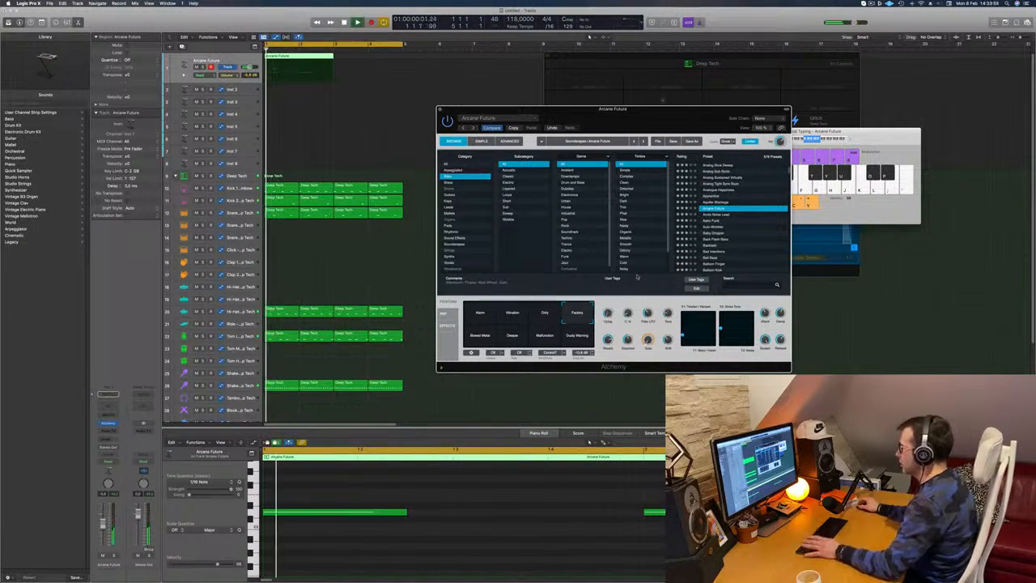
pyautogui.moveTo(666, 115); pyautogui.dragTo(629, 114)
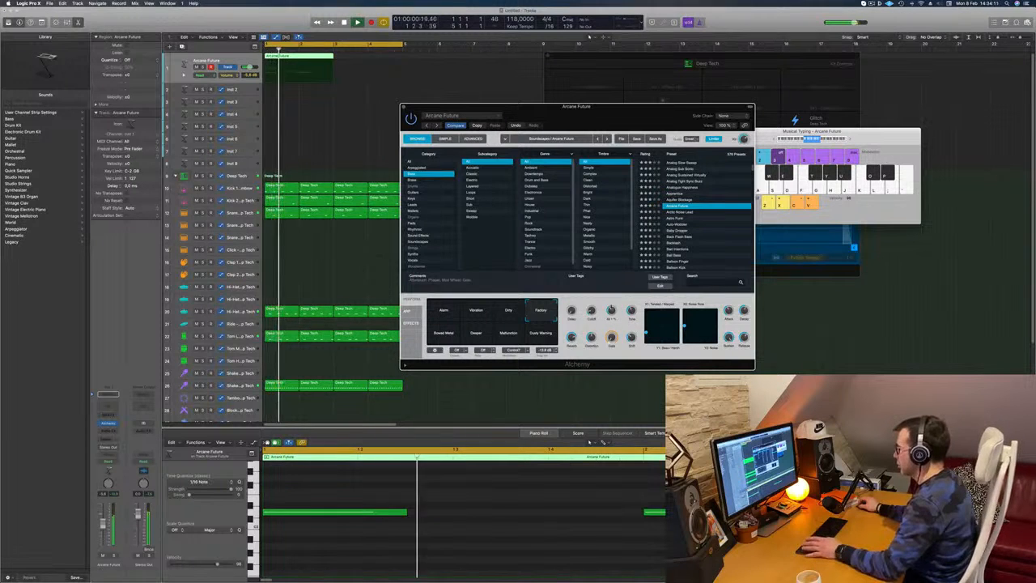
pyautogui.moveTo(614, 119); pyautogui.dragTo(632, 146)
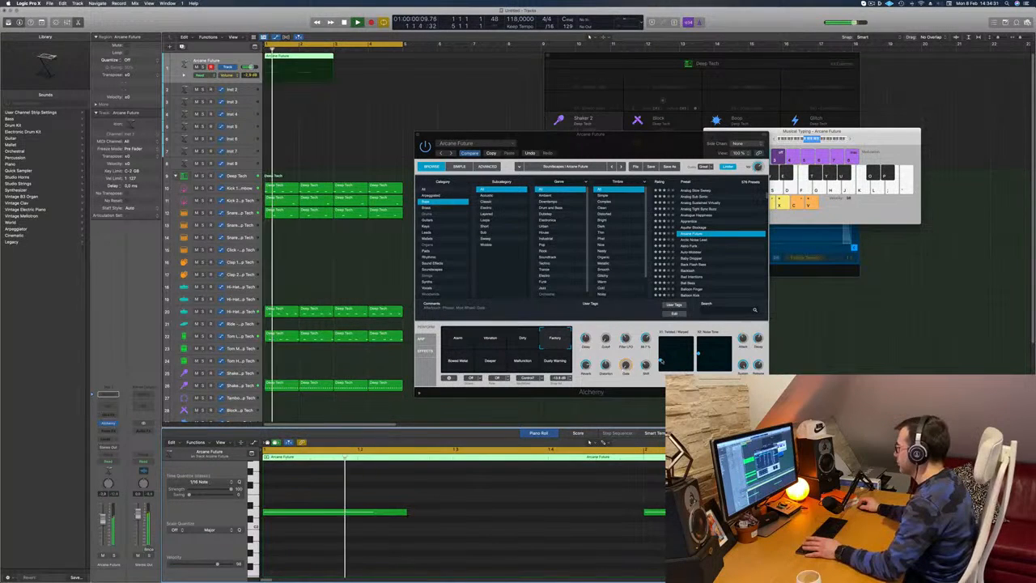
# Step: Adjust Alchemy's two performance X/Y pads while replaying the groove from bar 1
pyautogui.click(680, 352)
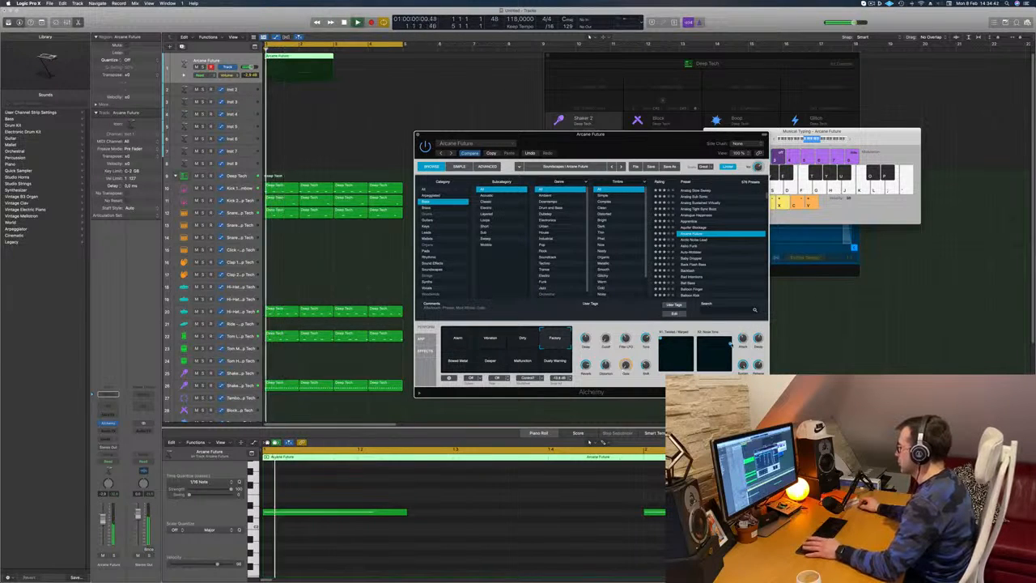
pyautogui.press('Return')
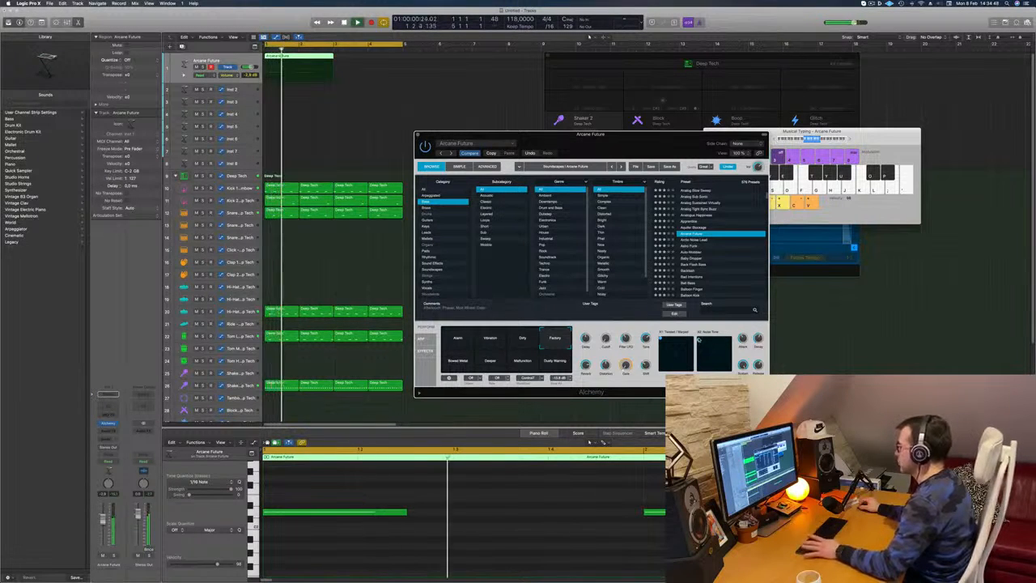
pyautogui.press('Return')
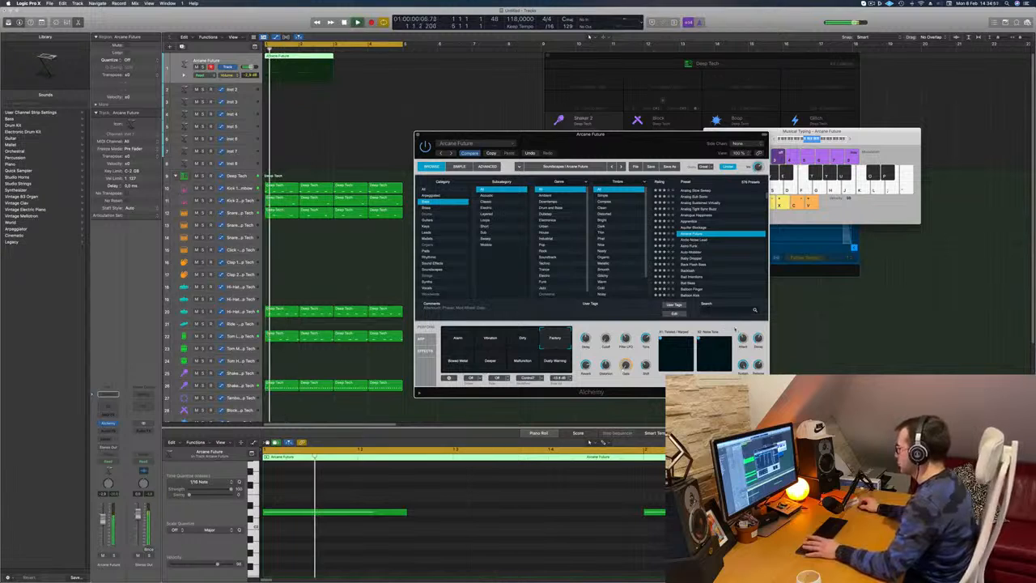
pyautogui.moveTo(628, 148); pyautogui.dragTo(662, 153)
pyautogui.press('Return')
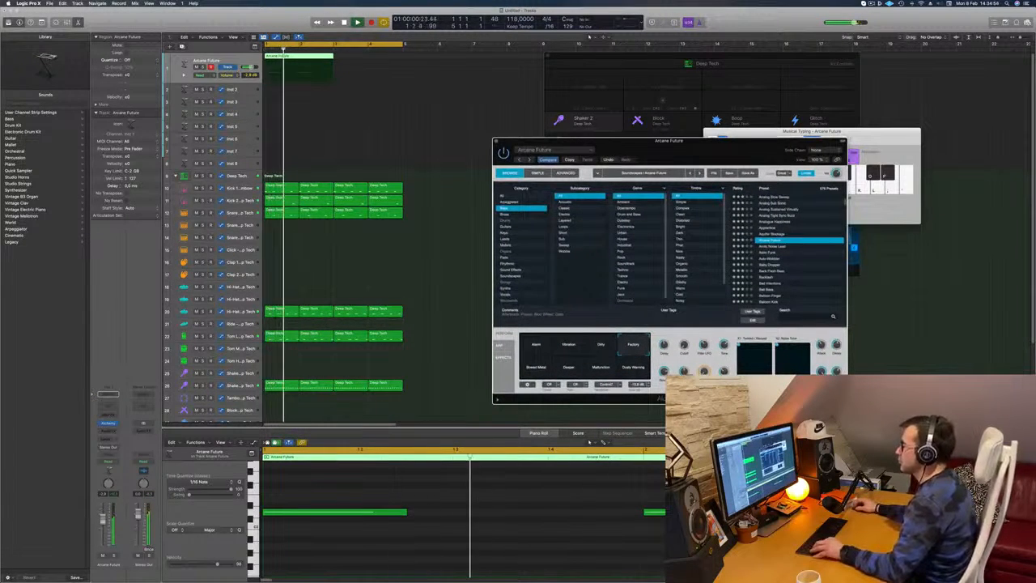
# Step: Copy the Arcane Future region to bar 3 and switch its Alchemy sound to the Dirty snapshot
pyautogui.moveTo(309, 62); pyautogui.dragTo(377, 61)
pyautogui.press('Return')
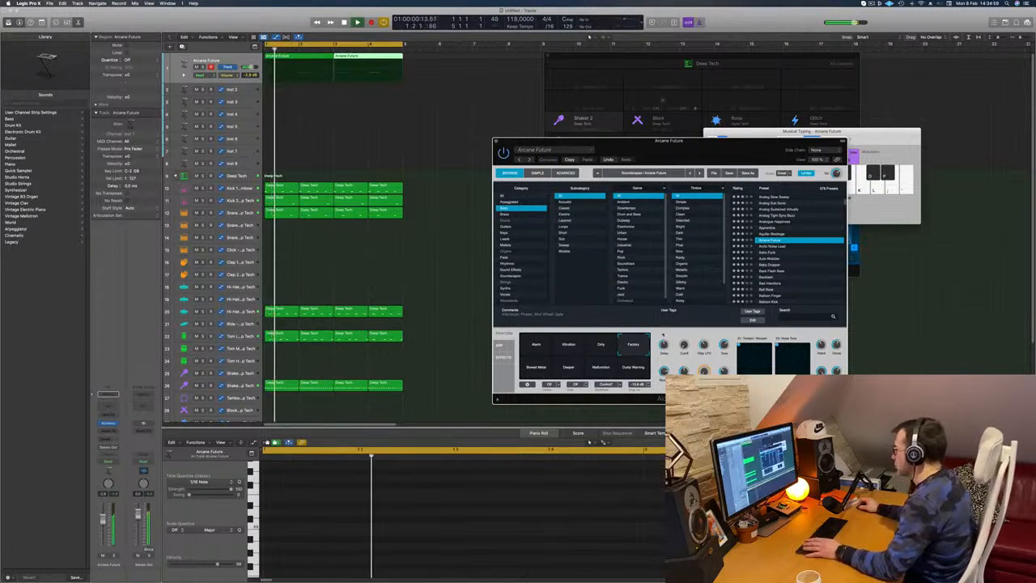
pyautogui.click(571, 158)
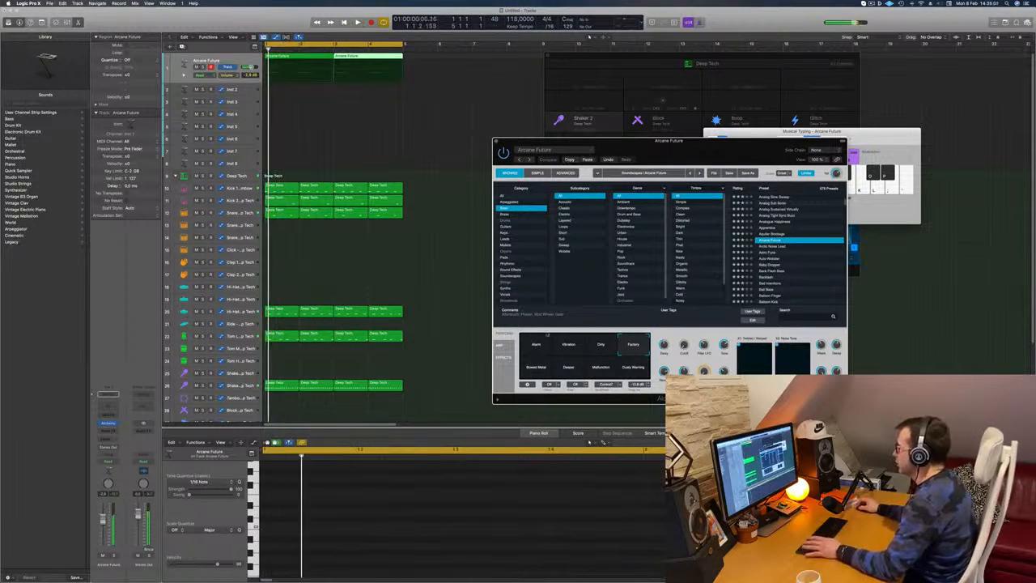
pyautogui.click(599, 350)
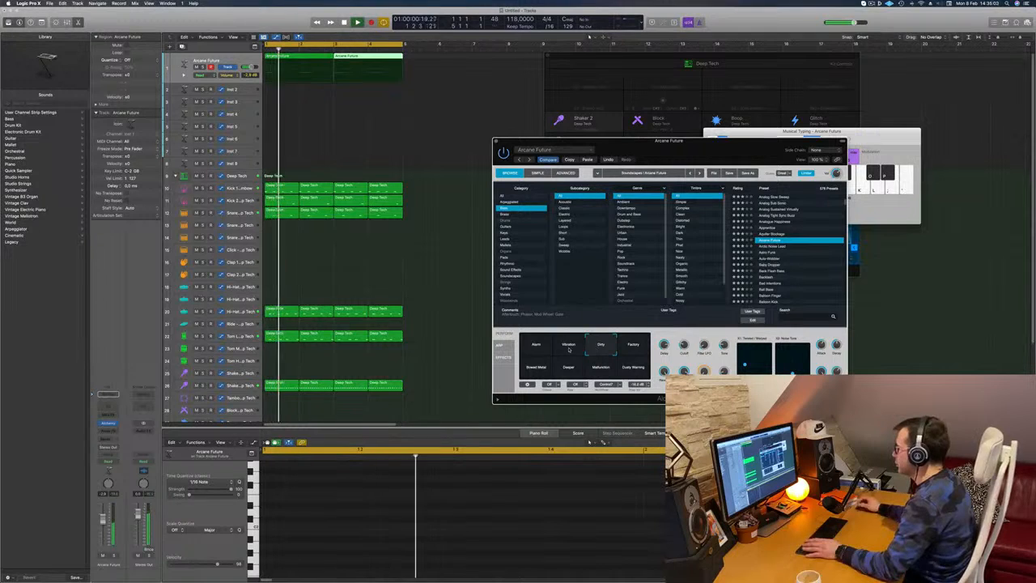
pyautogui.moveTo(716, 151); pyautogui.dragTo(688, 128)
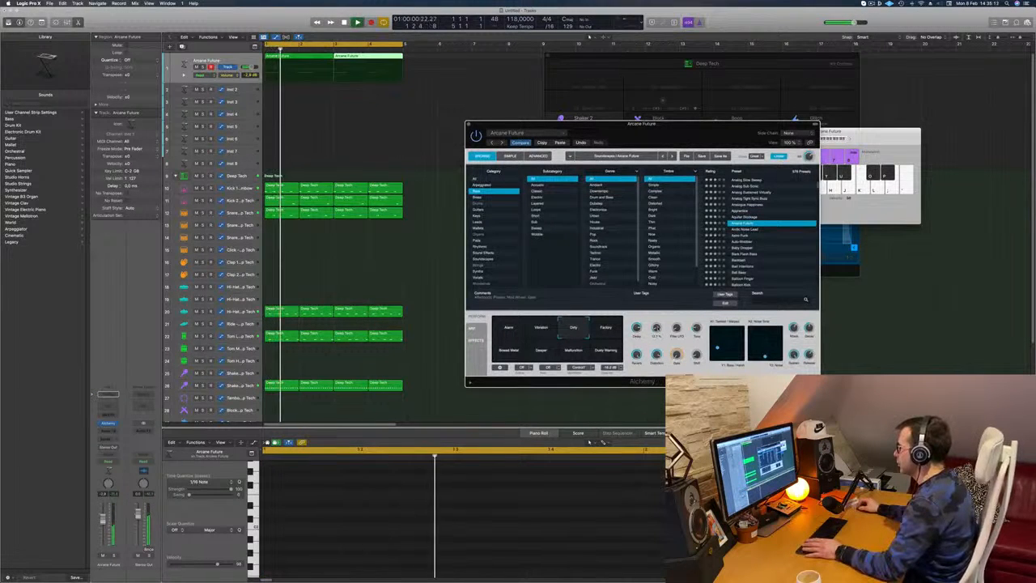
pyautogui.moveTo(679, 133); pyautogui.dragTo(792, 123)
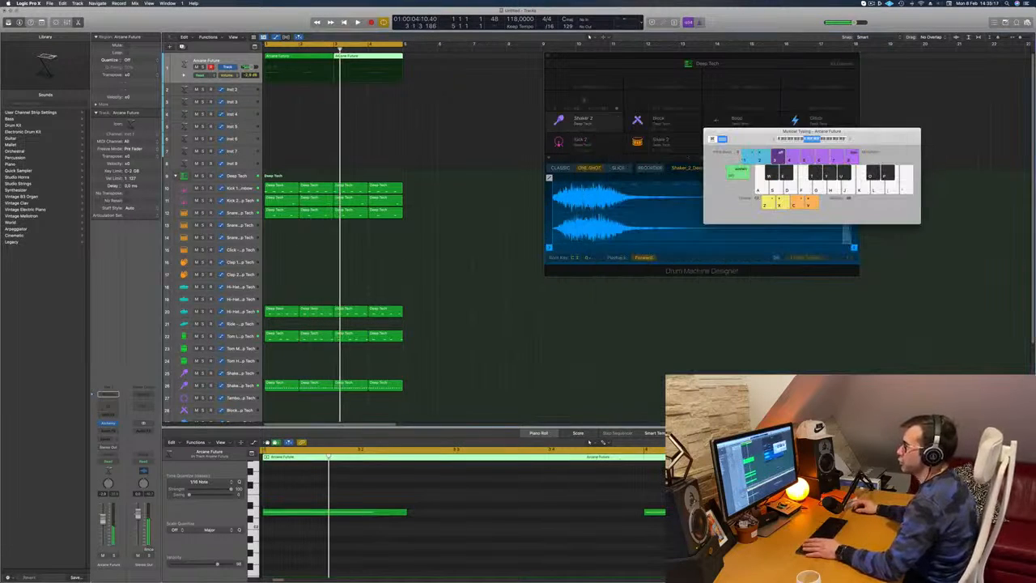
# Step: Duplicate the Arcane Future track with its instrument and copy both of its regions onto the new track
pyautogui.press('super+d')
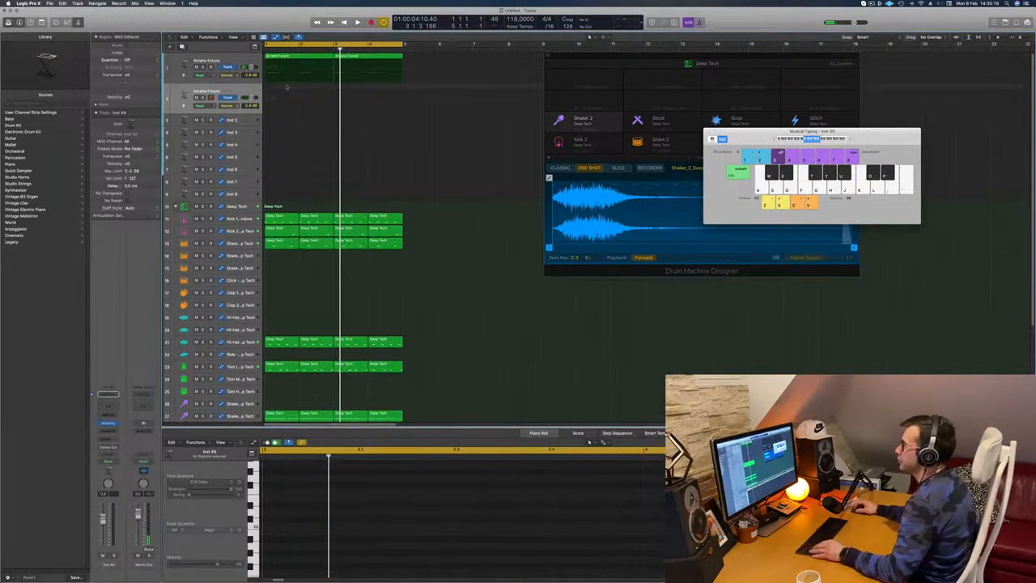
pyautogui.click(299, 61)
pyautogui.moveTo(299, 61); pyautogui.dragTo(296, 99)
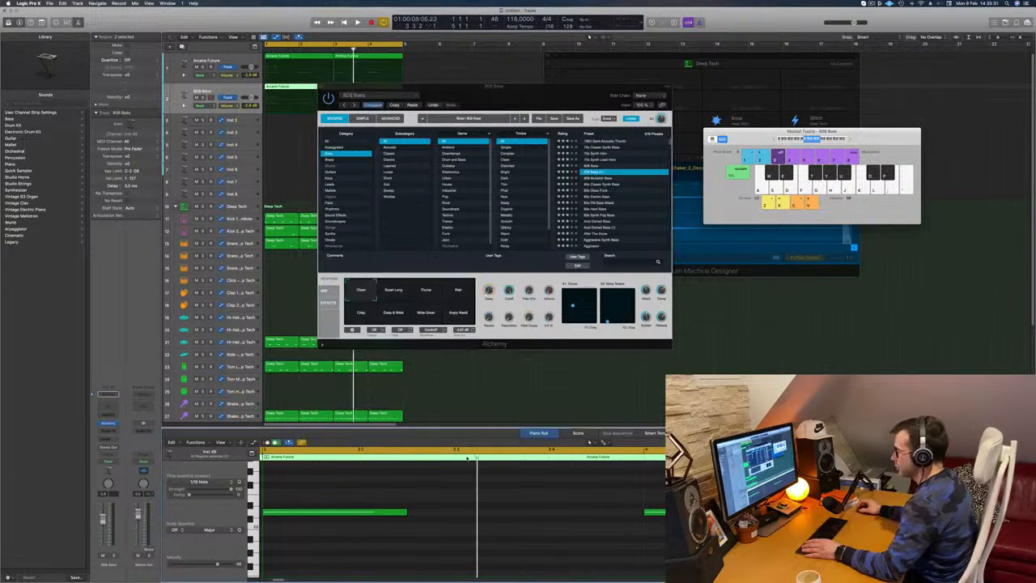
# Step: Audition the 808 Bass preset from Alchemy's Bass category on the duplicated track, and close the instrument window
pyautogui.press('space')
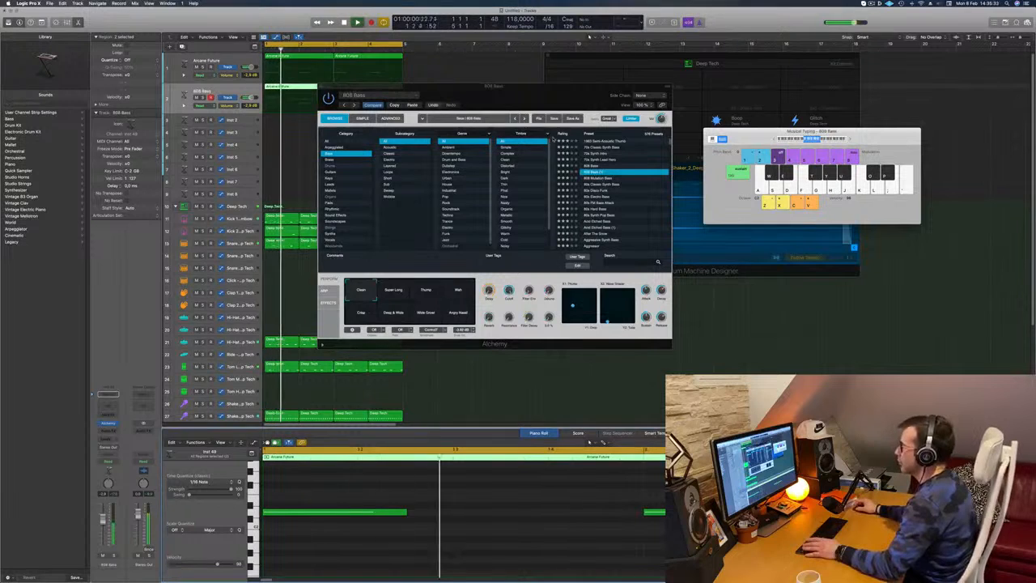
pyautogui.moveTo(518, 95); pyautogui.dragTo(631, 106)
pyautogui.press('super+w')
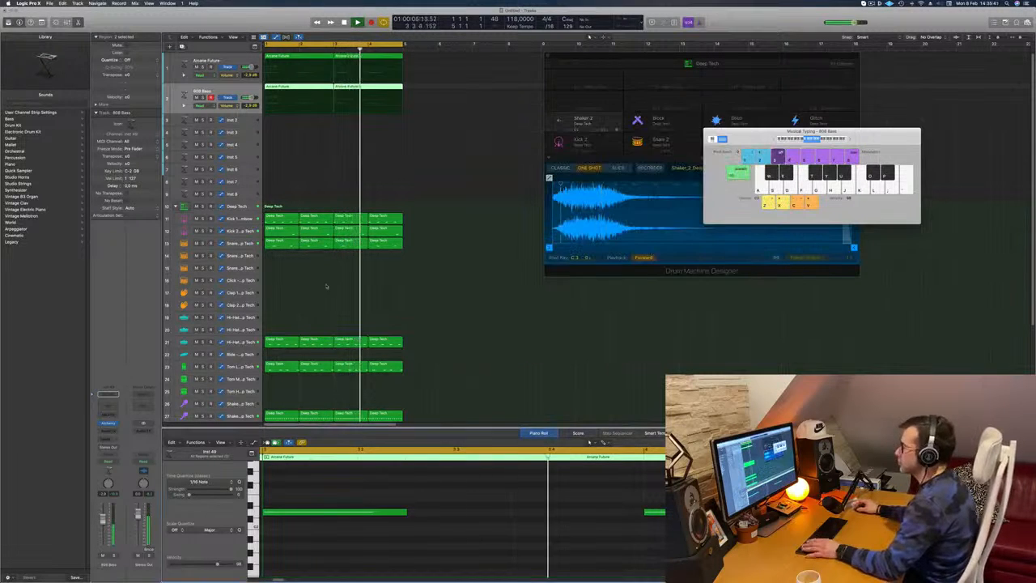
# Step: Play back the groove with the layered basses and examine the Hi-Hat Open track's notes
pyautogui.press('space')
pyautogui.press('space')
pyautogui.scroll(-1, 236, 236)
pyautogui.press('space')
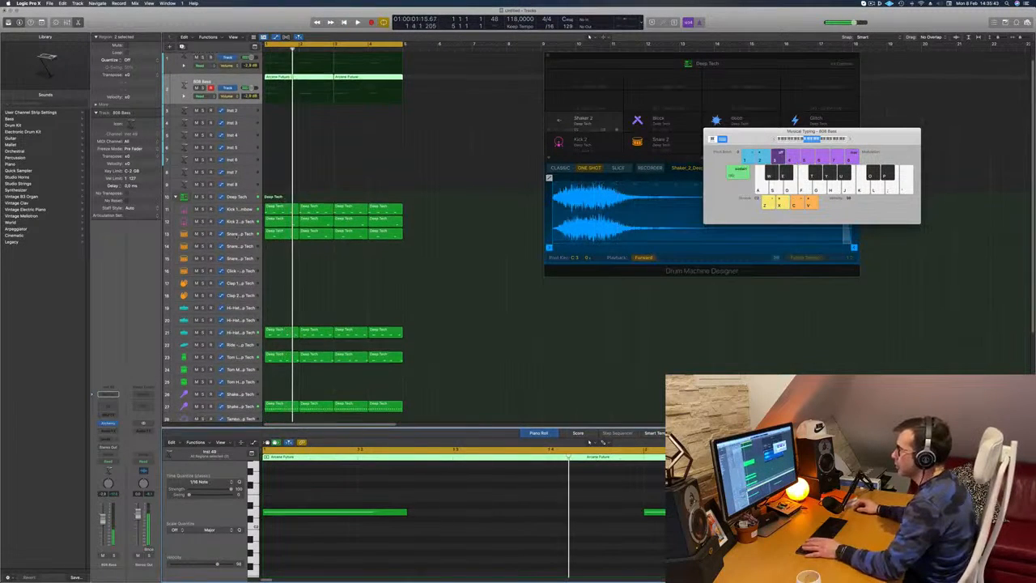
pyautogui.press('space')
pyautogui.scroll(-2, 204, 301)
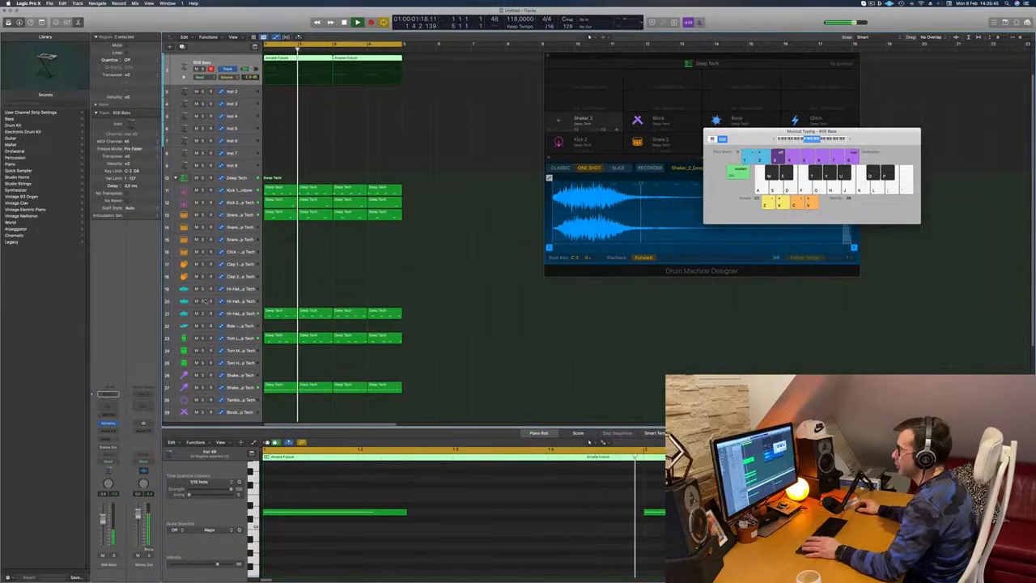
pyautogui.click(206, 312)
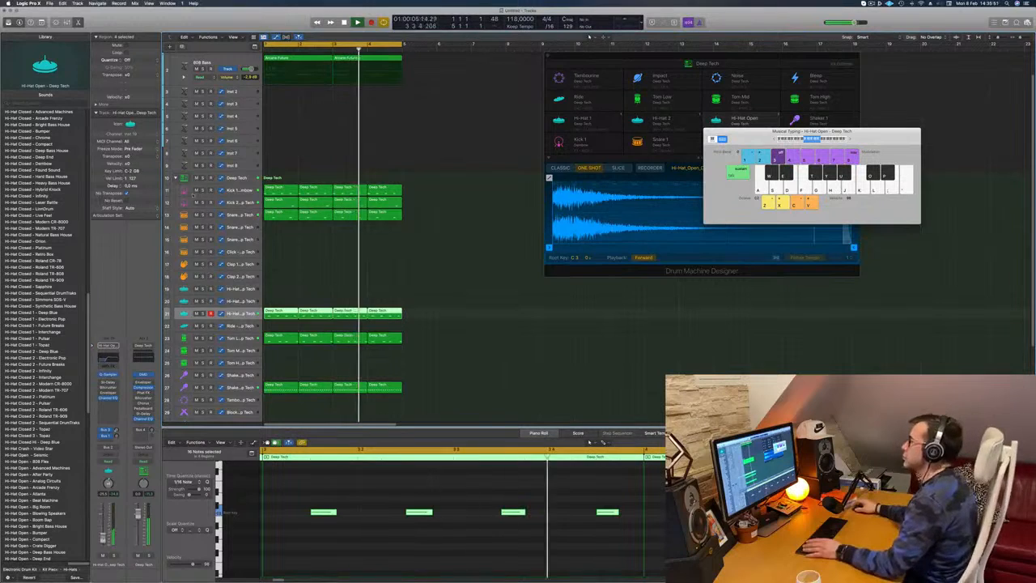
pyautogui.scroll(3, 344, 162)
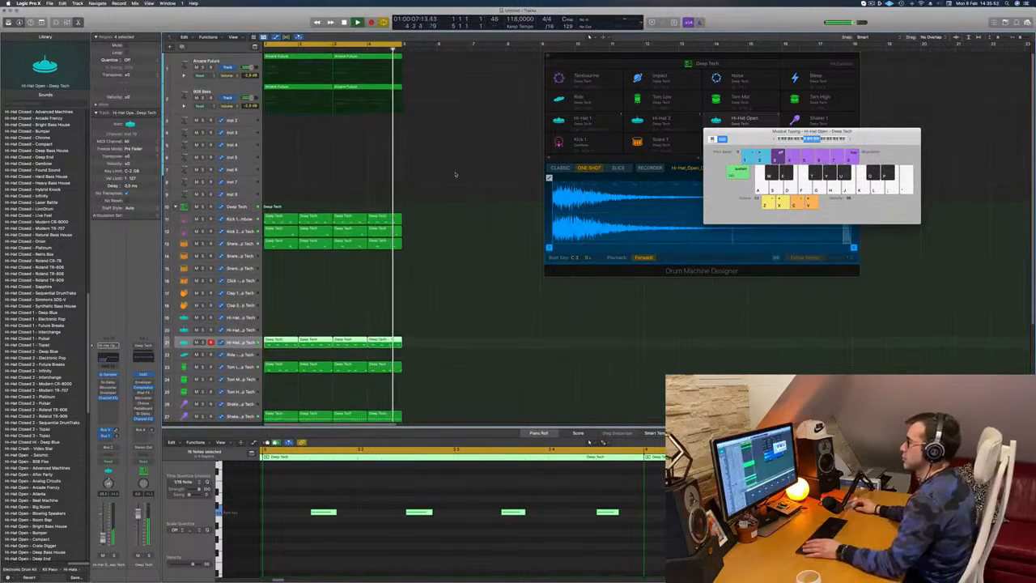
pyautogui.click(455, 173)
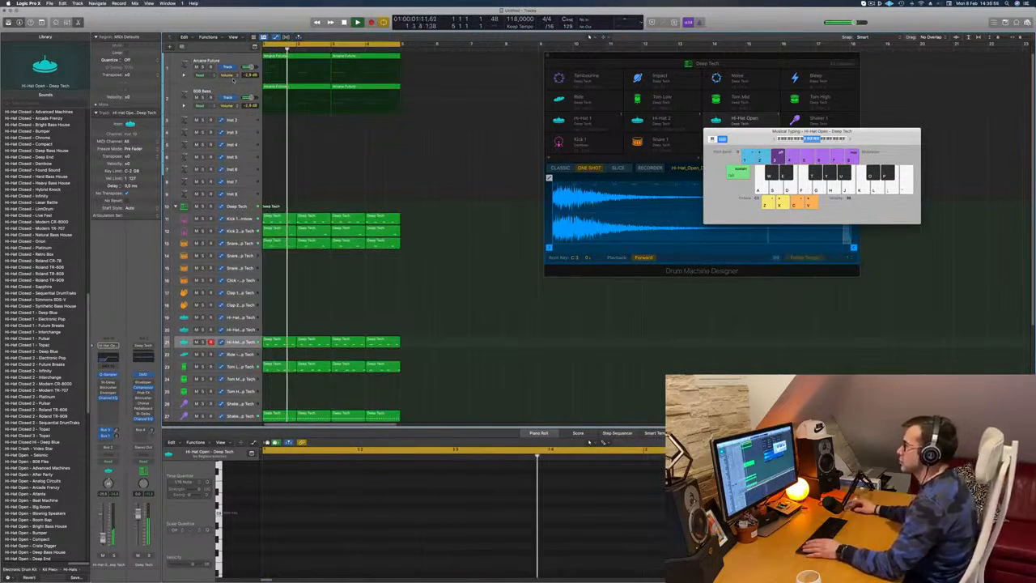
# Step: Copy the first region of the 808 Bass track down to the Inst 2 track at bar 1
pyautogui.click(215, 95)
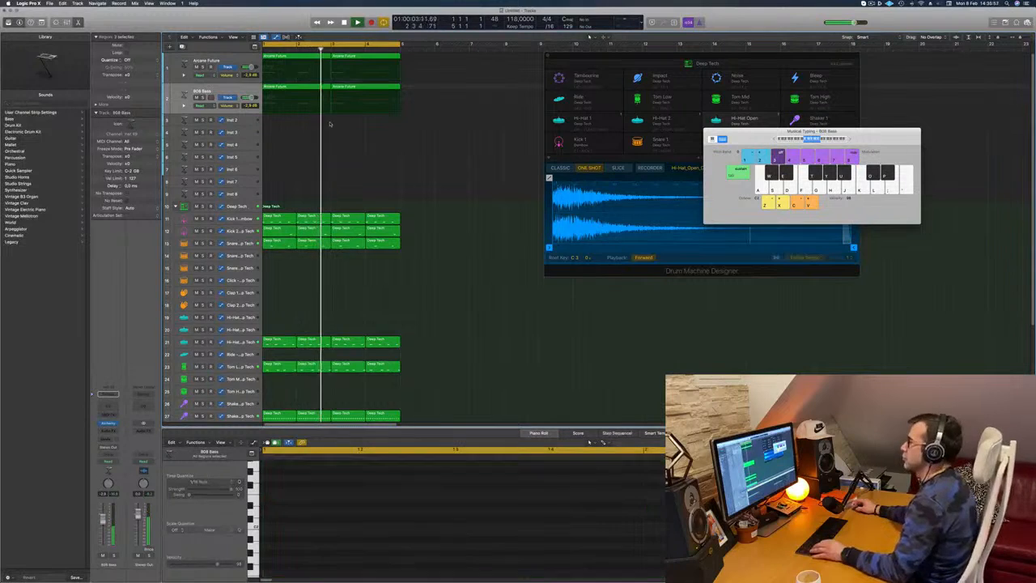
pyautogui.click(293, 104)
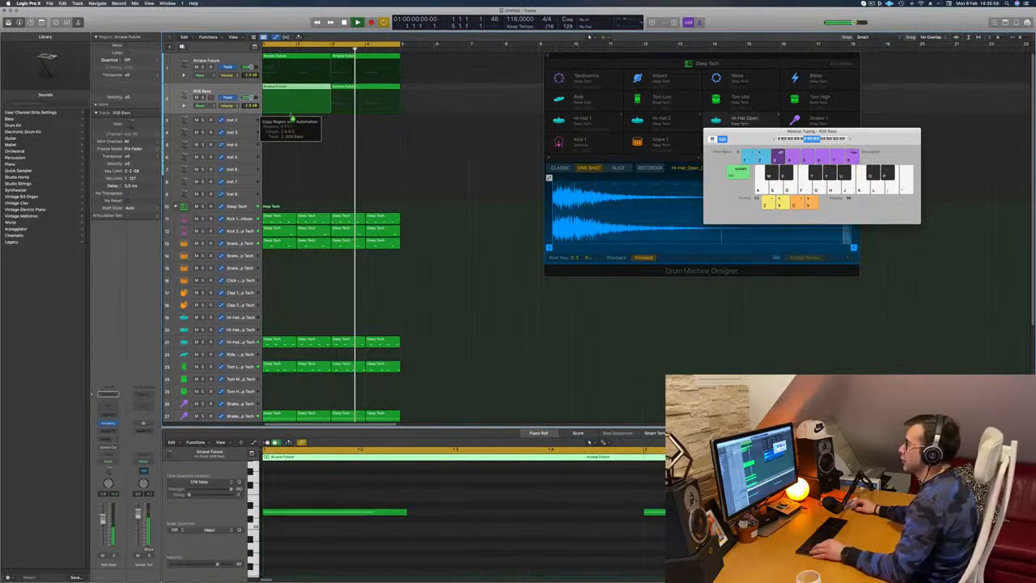
pyautogui.moveTo(291, 117)
pyautogui.mouseDown()
pyautogui.moveTo(291, 137)
pyautogui.moveTo(291, 120)
pyautogui.mouseUp()
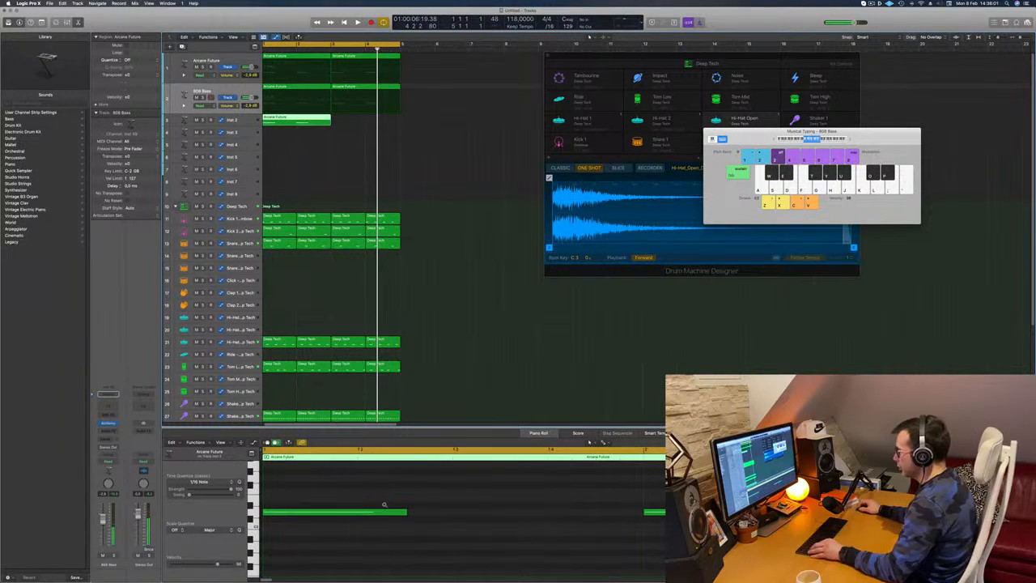
# Step: Shorten the two notes in the Inst 2 region and duplicate them into a repeating four-note eighth-note pattern across both bars
pyautogui.moveTo(338, 488); pyautogui.dragTo(696, 543)
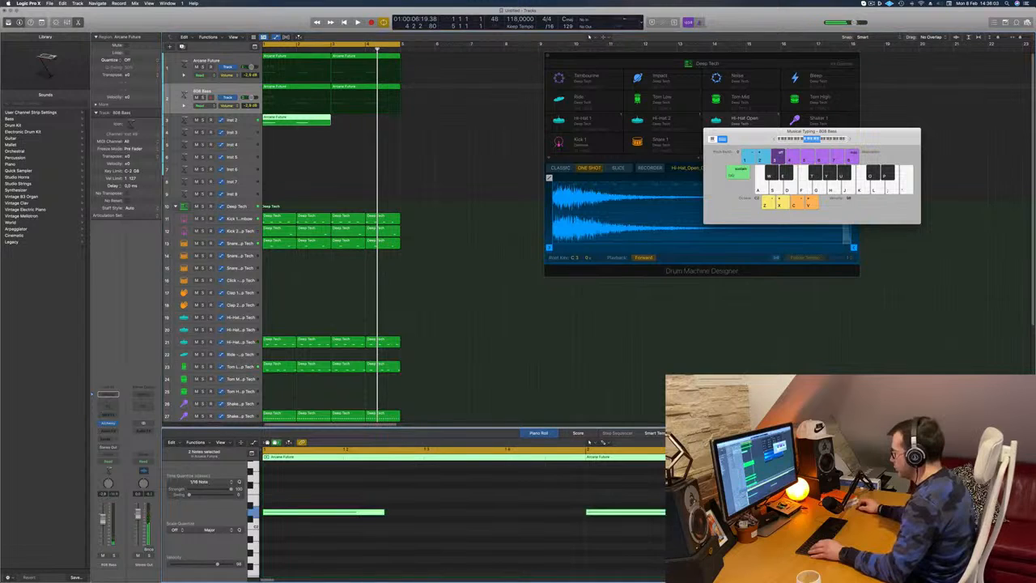
pyautogui.moveTo(631, 521); pyautogui.dragTo(586, 526)
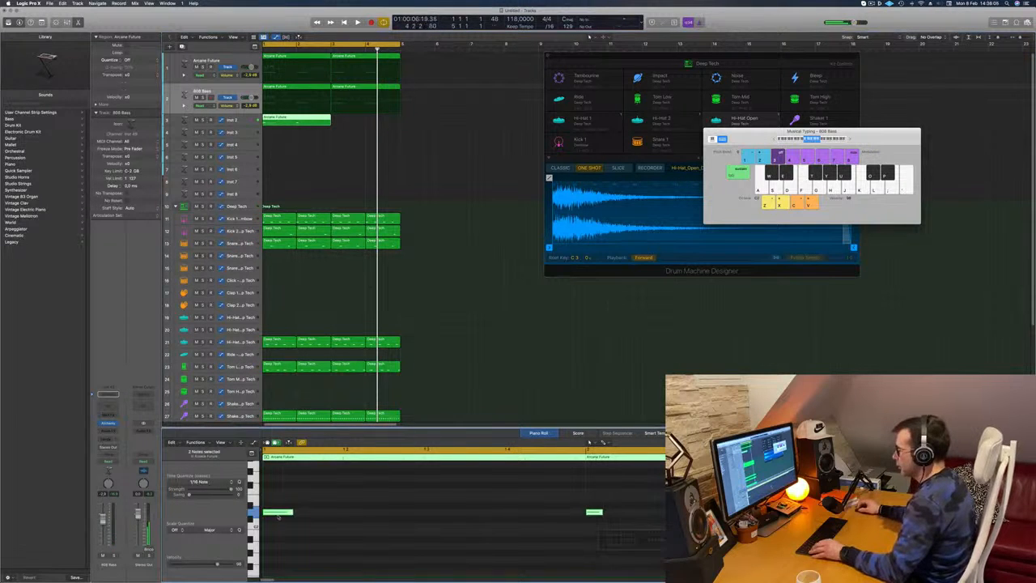
pyautogui.moveTo(282, 512); pyautogui.dragTo(402, 503)
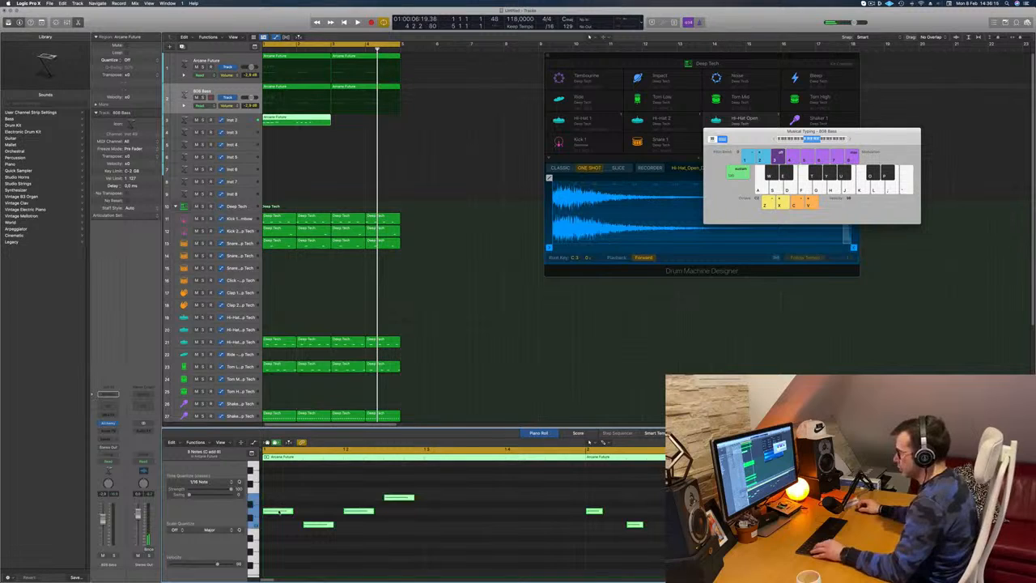
pyautogui.moveTo(279, 512); pyautogui.dragTo(442, 515)
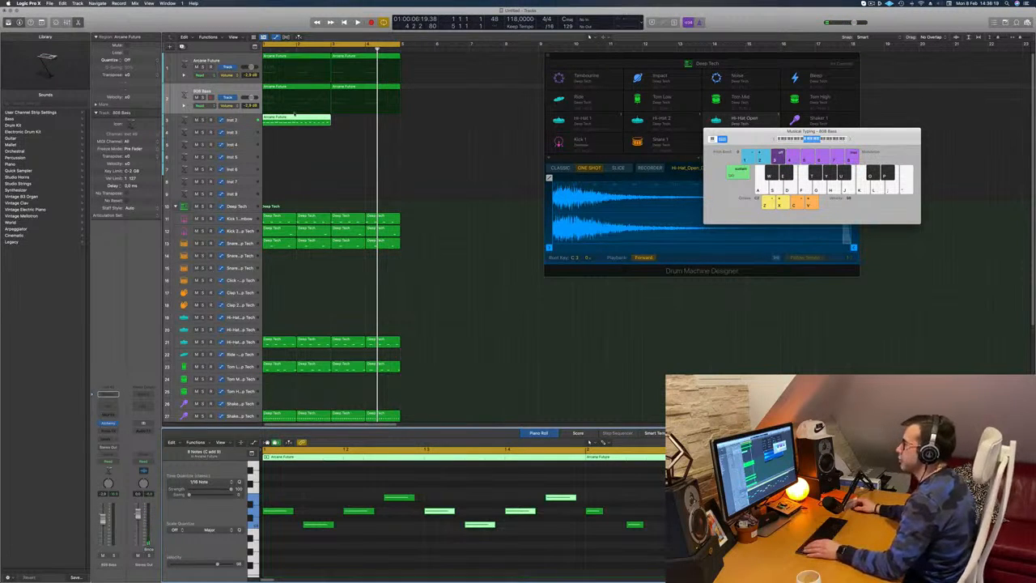
# Step: Copy the Inst 2 region to bar 3 and move all notes of both regions to a different pitch range
pyautogui.moveTo(311, 119); pyautogui.dragTo(365, 122)
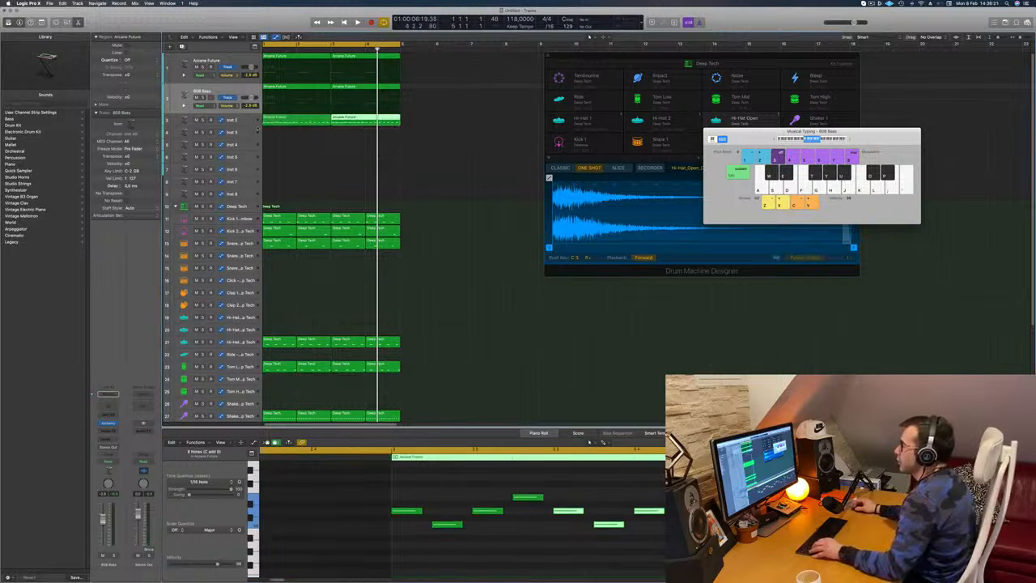
pyautogui.click(385, 573)
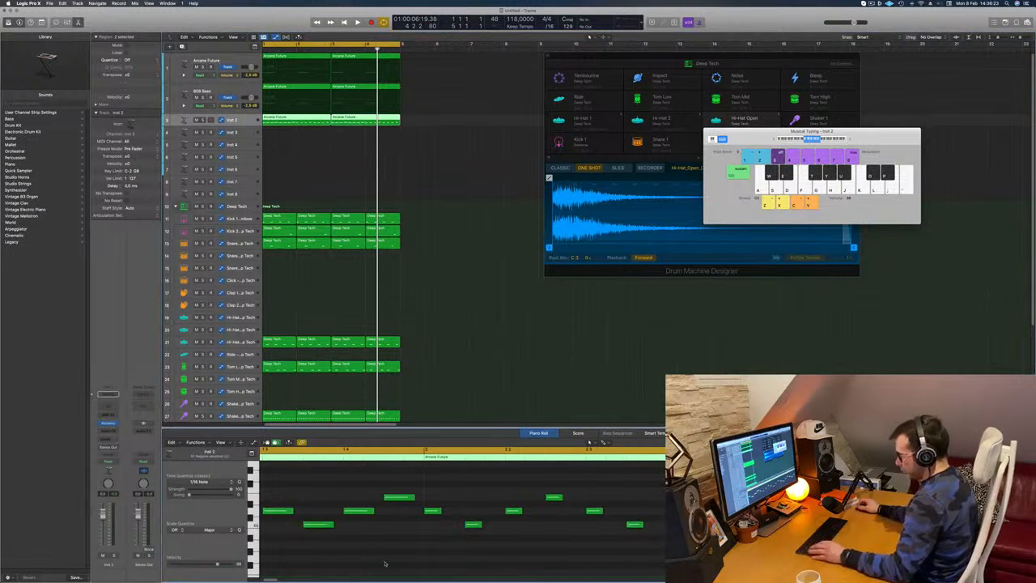
pyautogui.press('Delete')
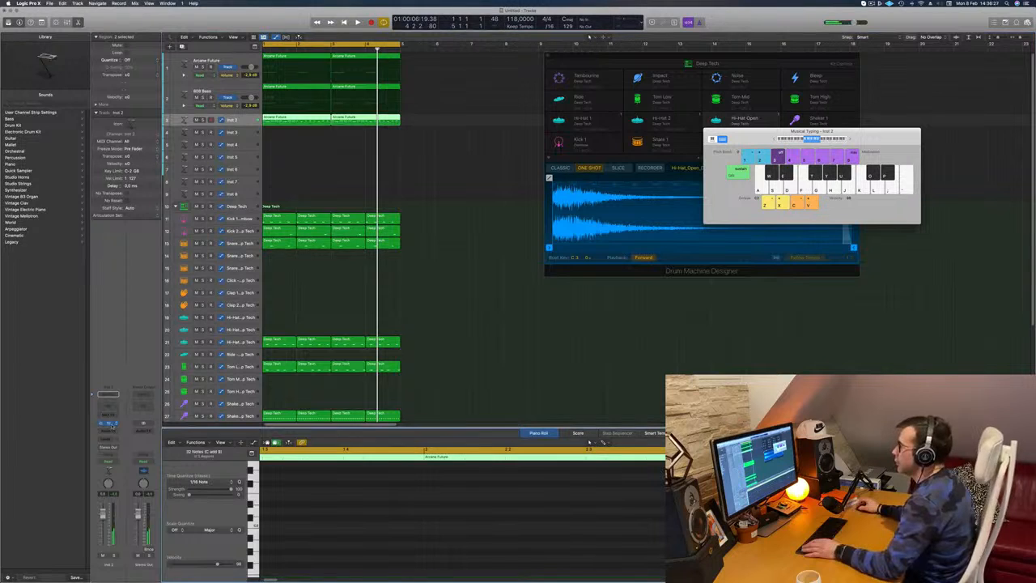
# Step: Open Alchemy on the Inst 2 track, load the Keys preset 80s Digital Piano, and audition it in playback
pyautogui.click(108, 423)
pyautogui.moveTo(493, 86); pyautogui.dragTo(575, 121)
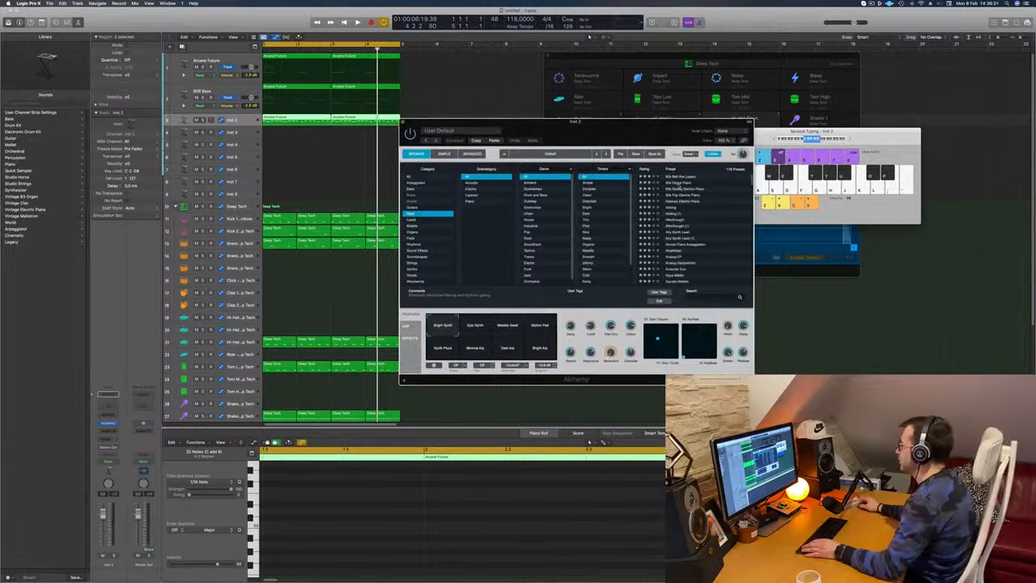
pyautogui.moveTo(630, 132); pyautogui.dragTo(643, 127)
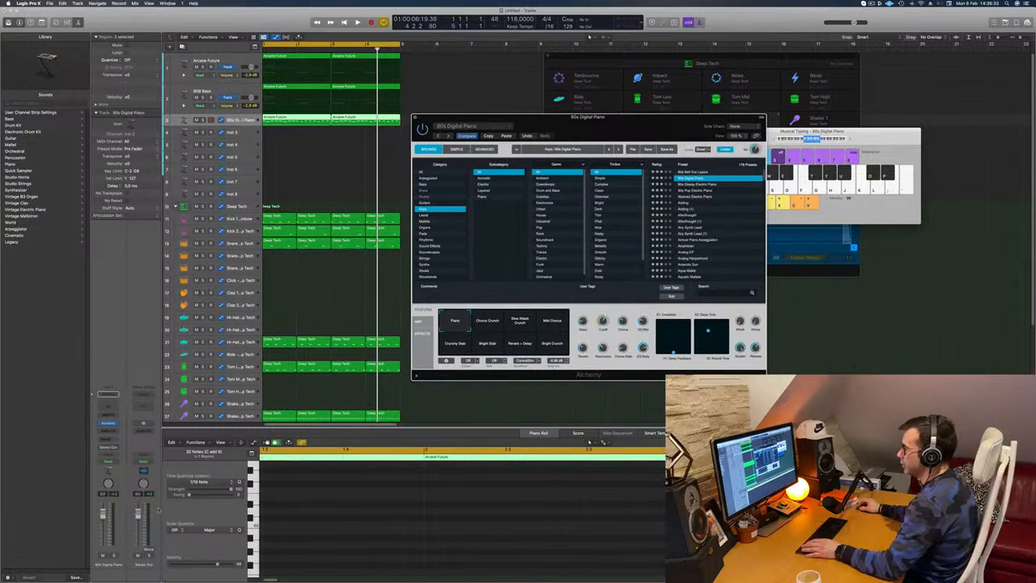
pyautogui.press('space')
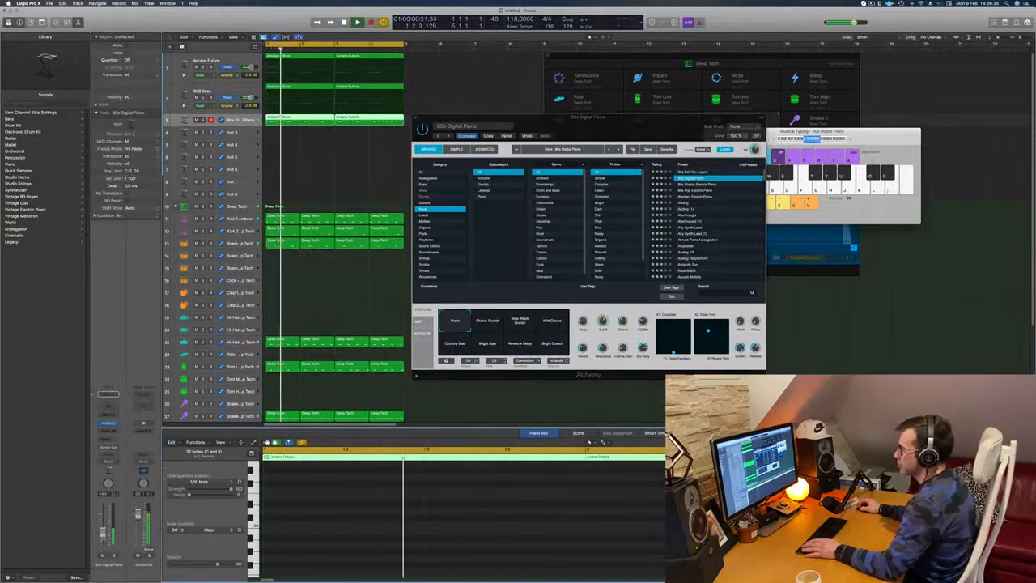
# Step: Audition the Keys presets 80s Glossy Electric Piano, 80s Pop Electric Piano, Abstract Electric Piano and Adding against the playing loop
pyautogui.click(703, 184)
pyautogui.moveTo(663, 128); pyautogui.dragTo(760, 136)
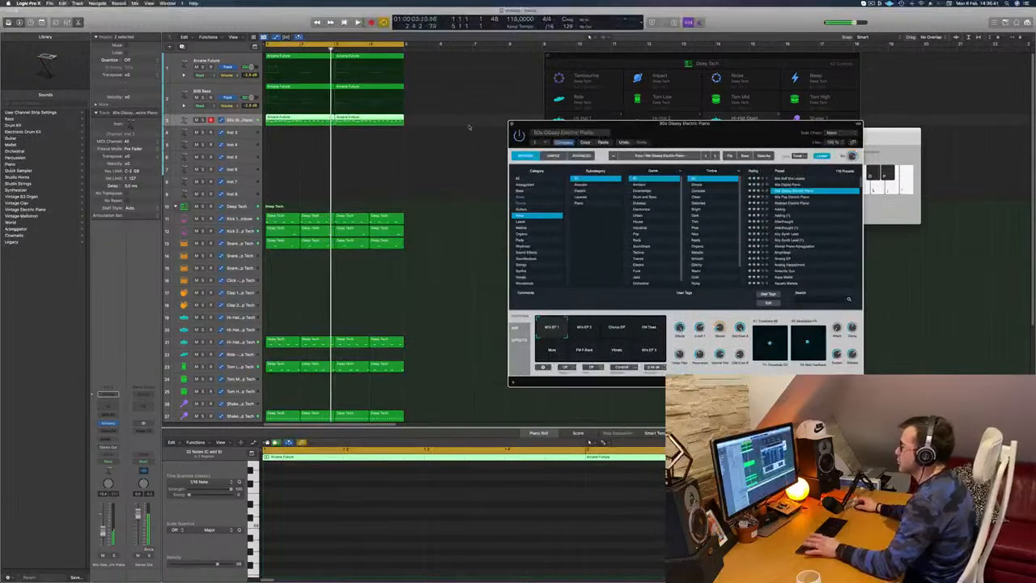
pyautogui.click(174, 454)
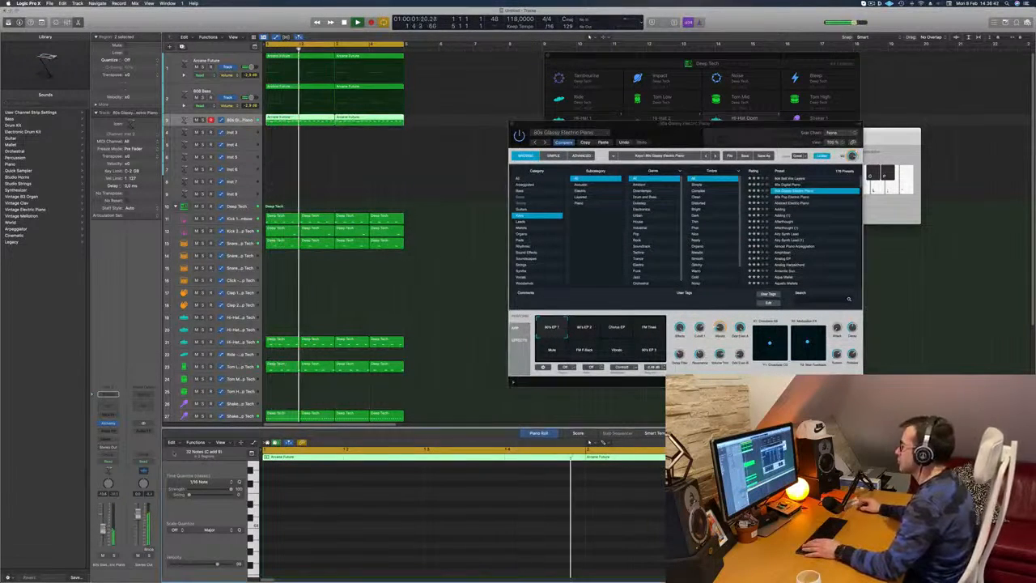
pyautogui.moveTo(712, 143); pyautogui.dragTo(584, 133)
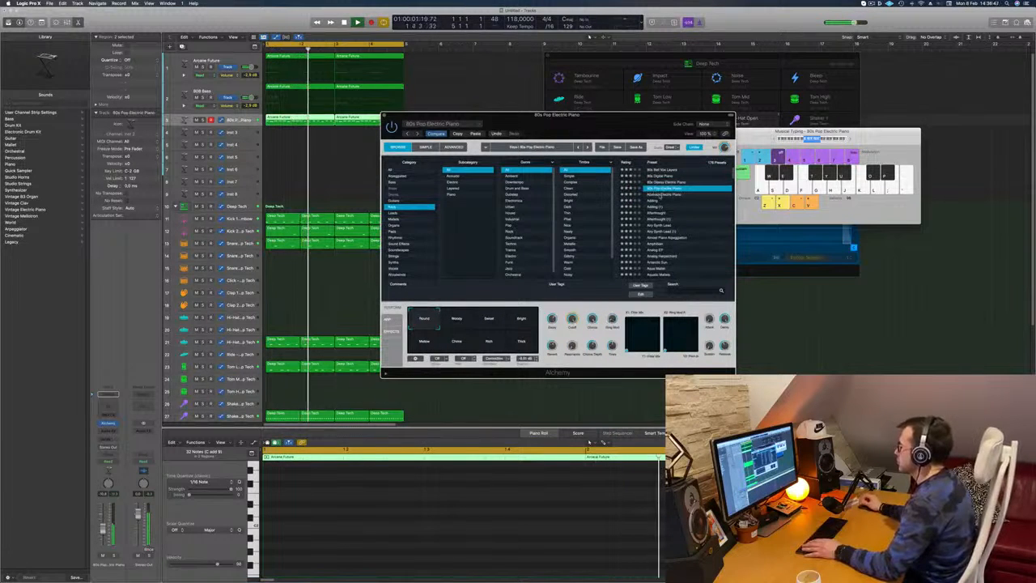
pyautogui.click(659, 195)
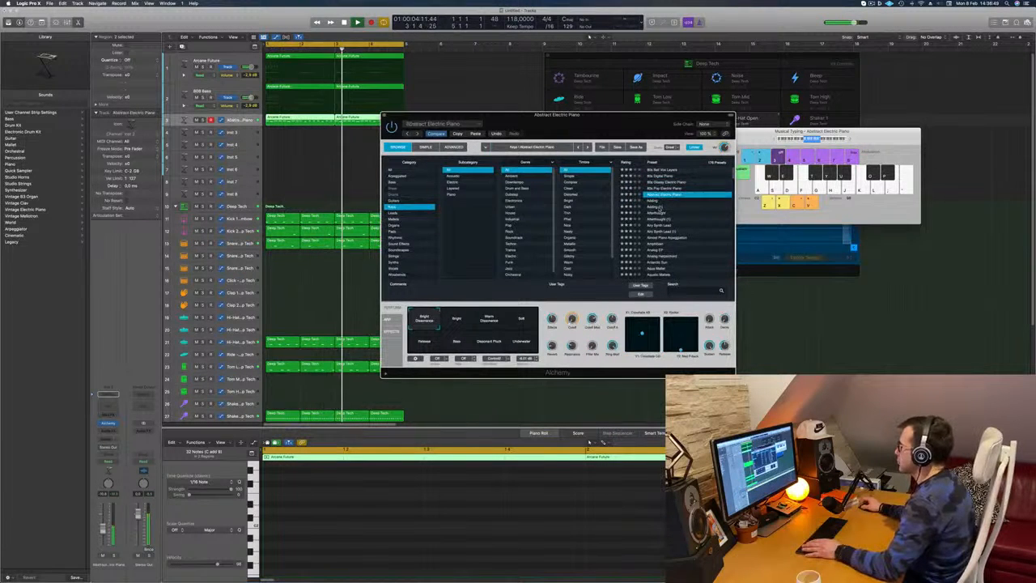
pyautogui.click(659, 208)
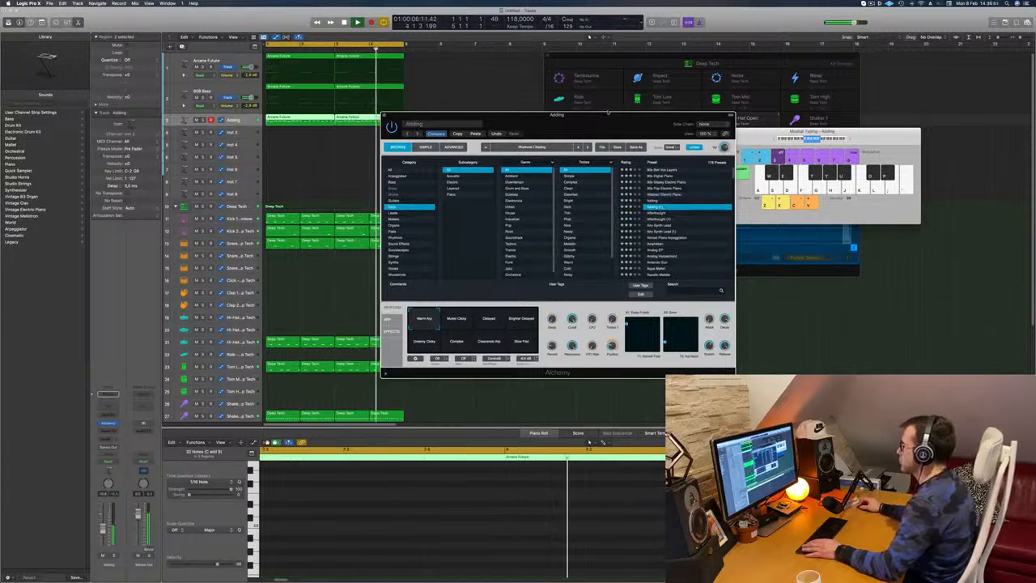
pyautogui.moveTo(565, 129); pyautogui.dragTo(580, 122)
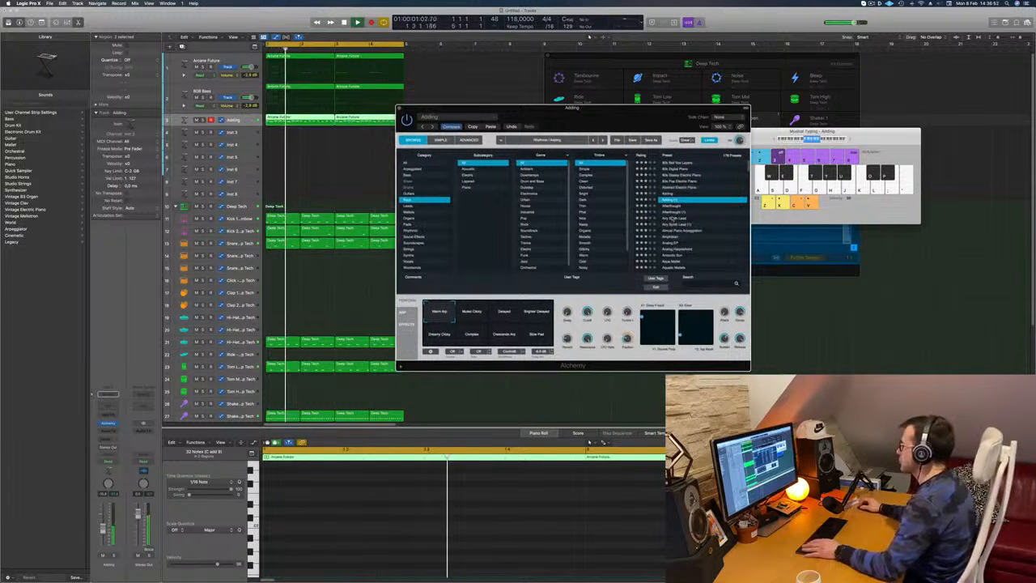
# Step: Audition the presets Airy Synth Lead and Analog EP, and settle on the Keys preset Antarctic Sun
pyautogui.click(671, 218)
pyautogui.scroll(-2, 684, 224)
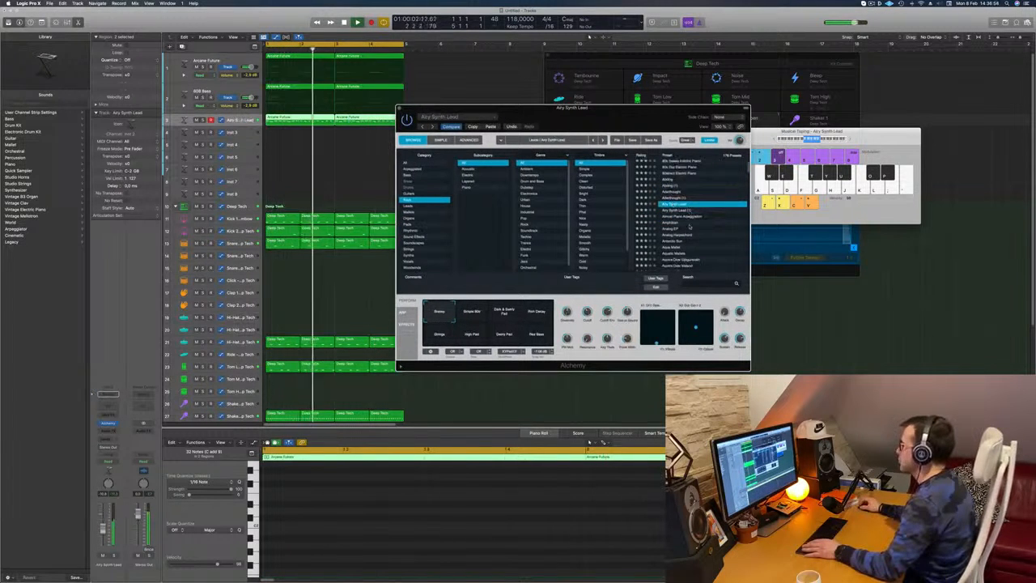
pyautogui.click(672, 228)
pyautogui.scroll(-3, 673, 219)
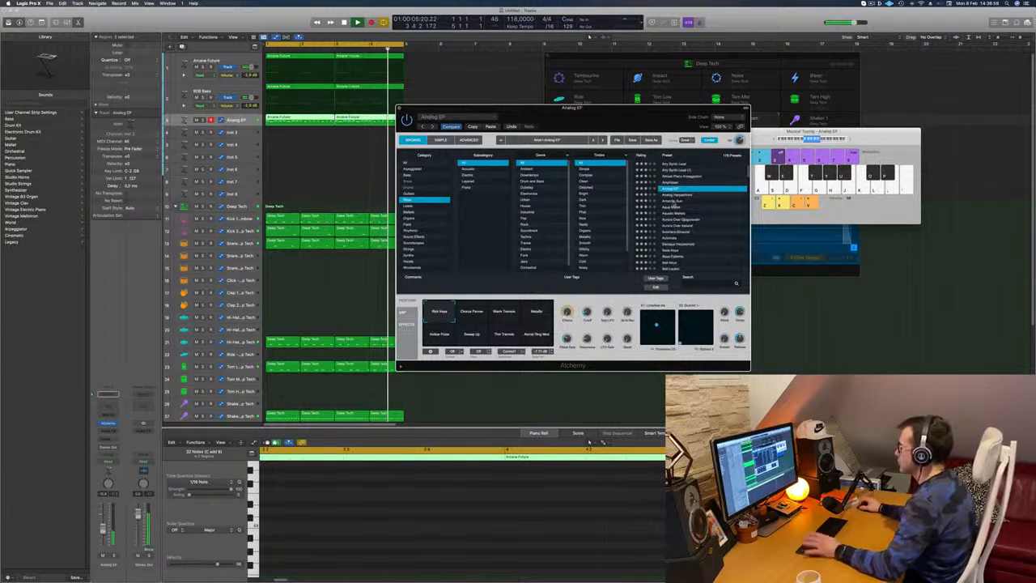
pyautogui.click(672, 201)
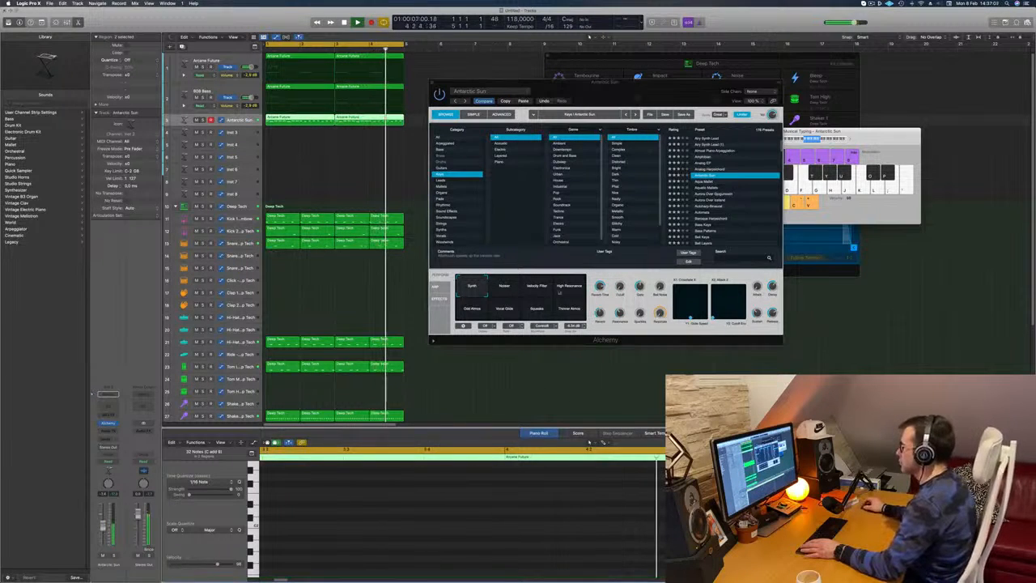
# Step: Switch Antarctic Sun to its High Resonance snapshot and slightly lower the track's volume
pyautogui.click(503, 287)
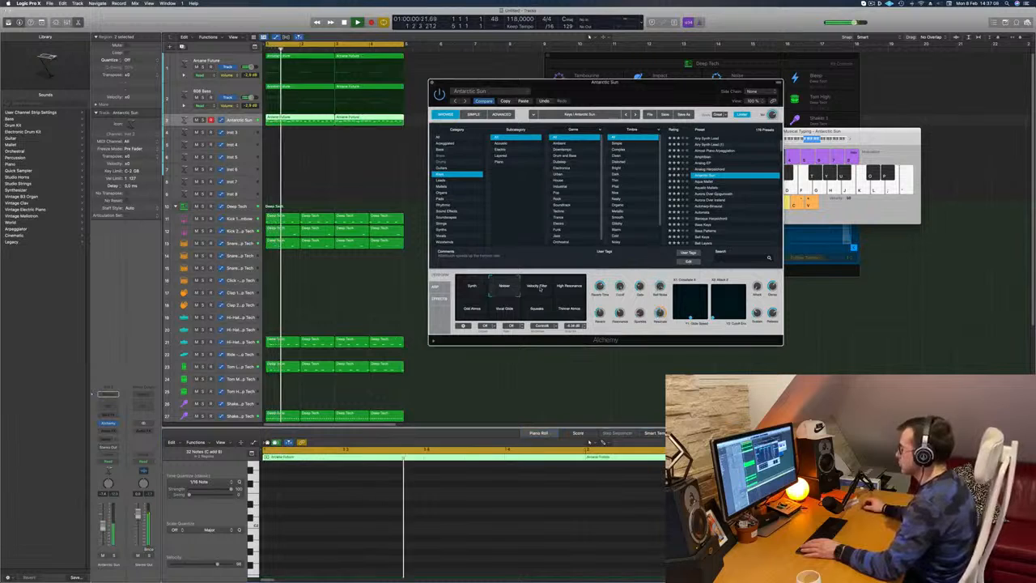
pyautogui.click(537, 293)
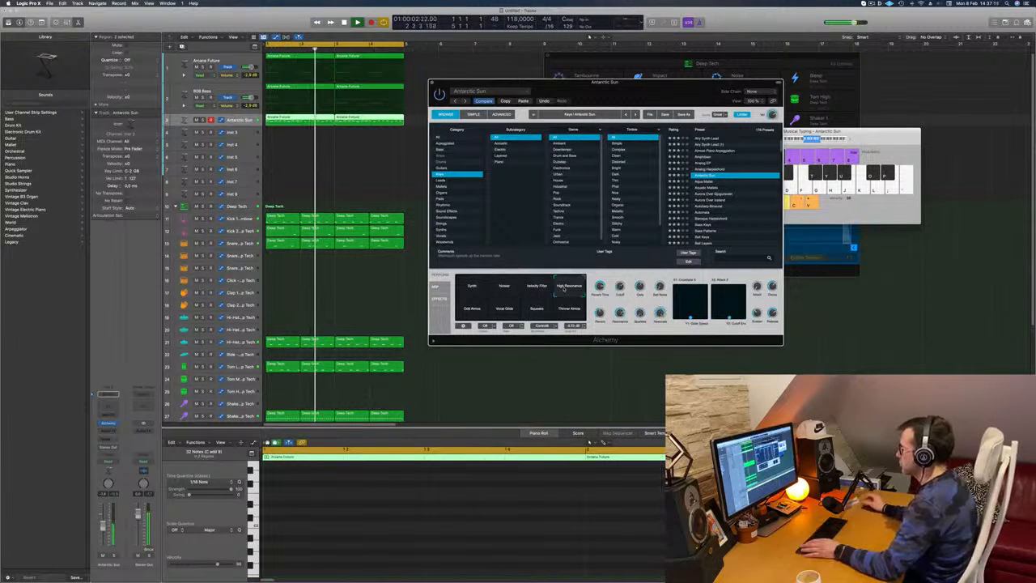
pyautogui.moveTo(648, 82)
pyautogui.mouseDown()
pyautogui.moveTo(673, 81)
pyautogui.moveTo(590, 79)
pyautogui.moveTo(644, 78)
pyautogui.mouseUp()
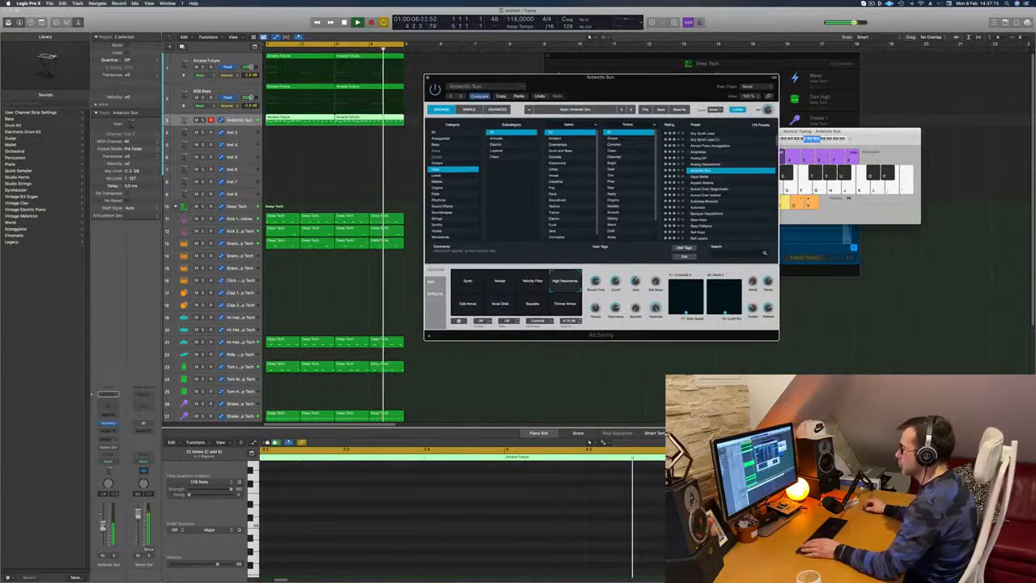
pyautogui.moveTo(103, 525); pyautogui.dragTo(103, 527)
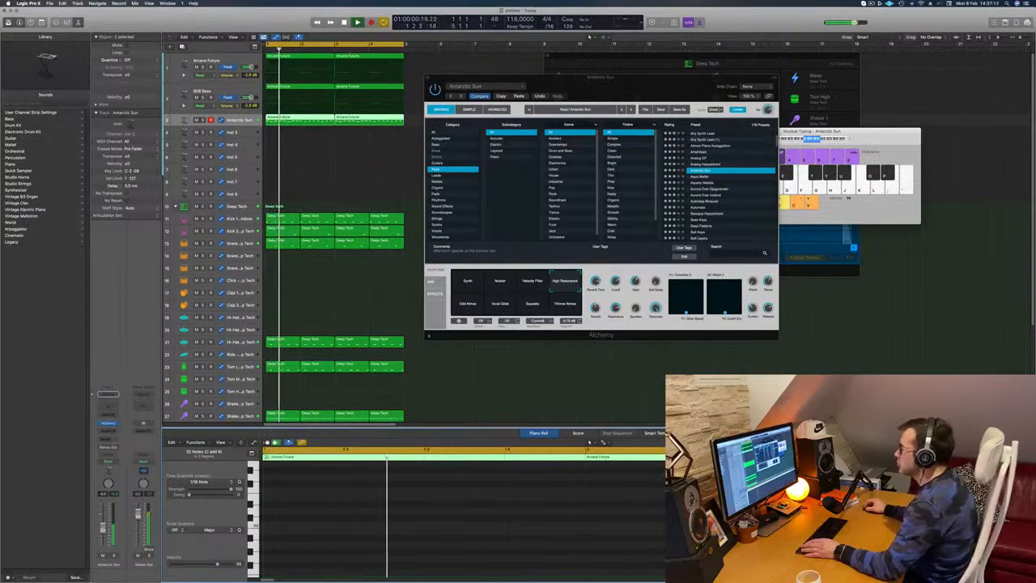
pyautogui.moveTo(647, 76); pyautogui.dragTo(612, 85)
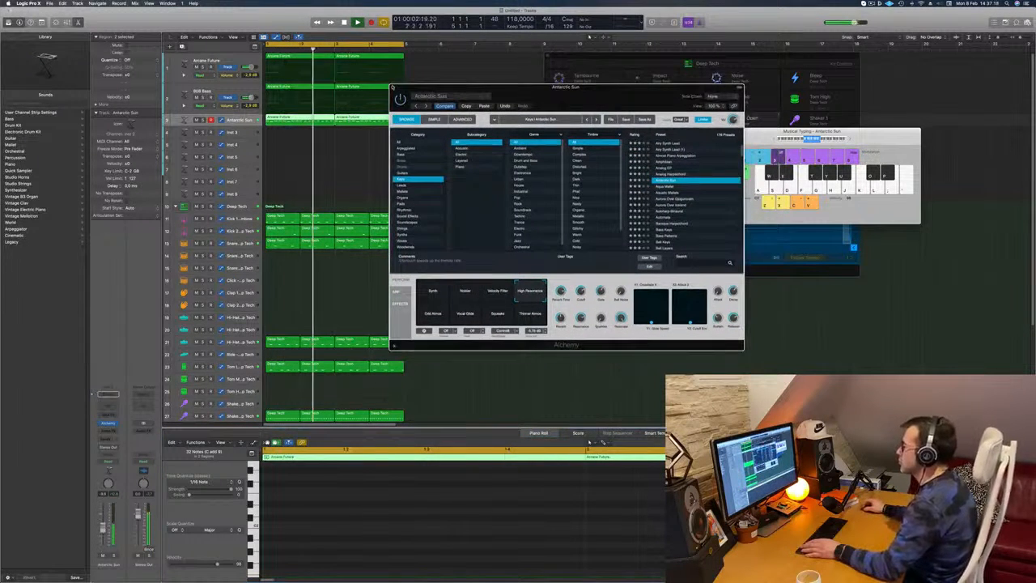
pyautogui.press('super+w')
# Step: Copy the first region of the Antarctic Sun track down to the Inst 3 track at bar 1
pyautogui.click(282, 157)
pyautogui.click(236, 122)
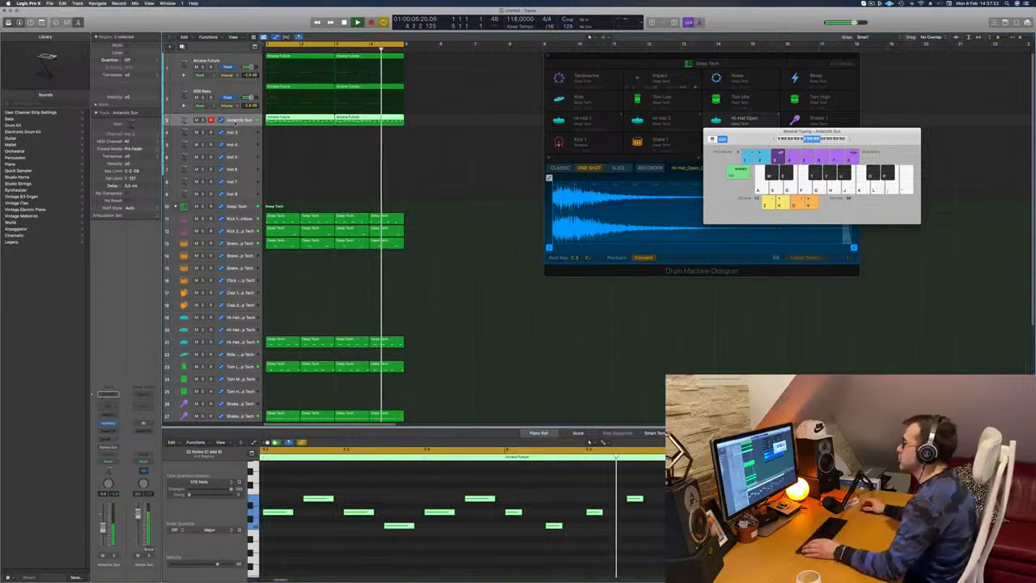
pyautogui.click(347, 133)
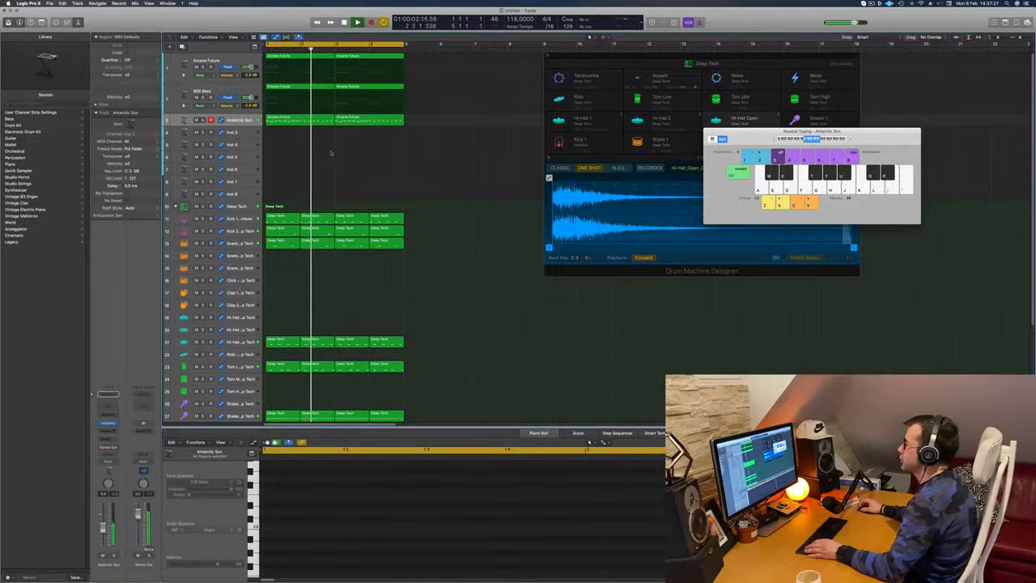
pyautogui.click(302, 119)
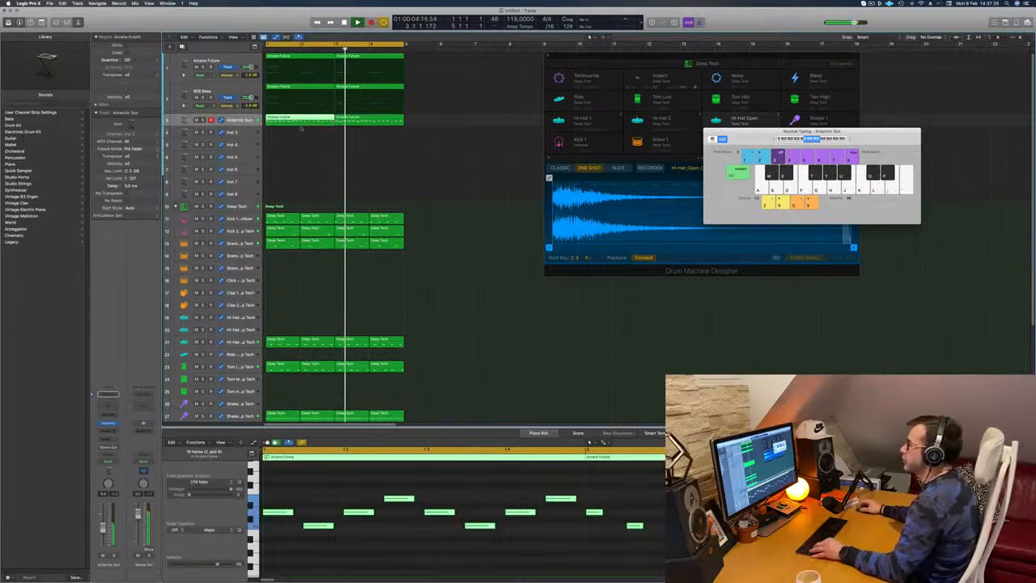
pyautogui.moveTo(302, 128); pyautogui.dragTo(302, 132)
# Step: Delete all notes of the two upper pitches in the Inst 3 region, keeping only the lowest-pitched notes
pyautogui.scroll(-2, 308, 498)
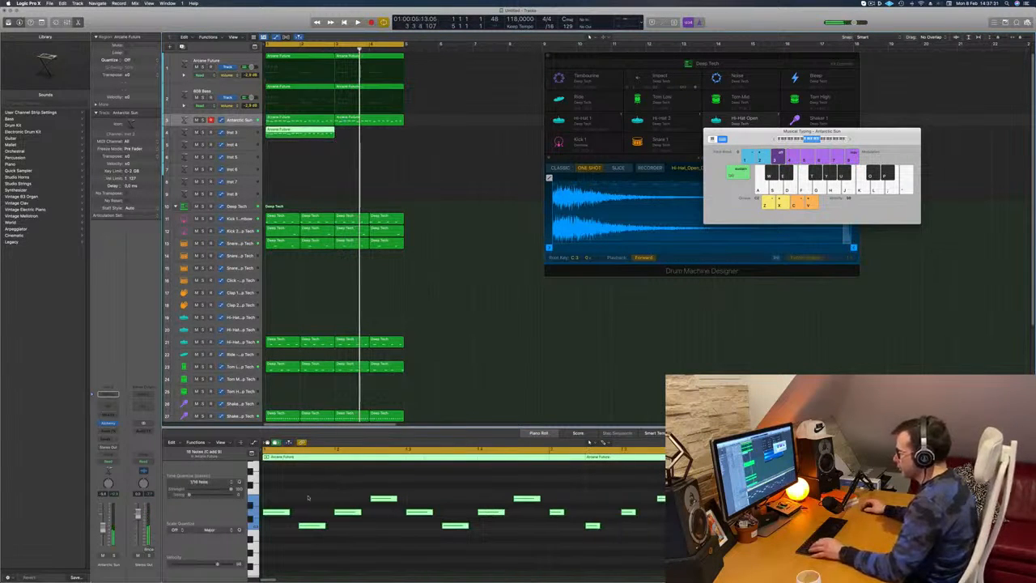
pyautogui.click(283, 513)
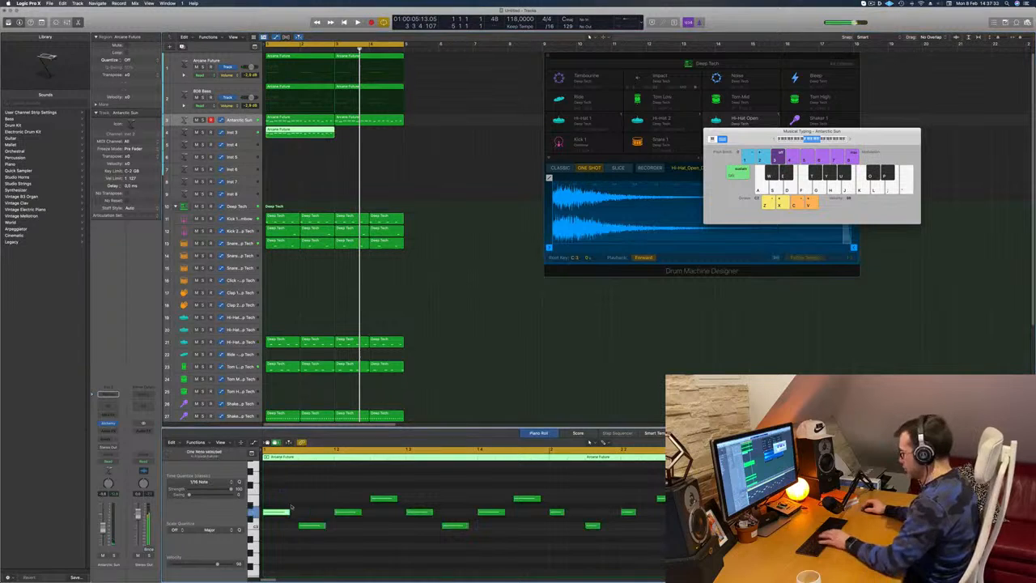
pyautogui.moveTo(398, 494); pyautogui.dragTo(436, 518)
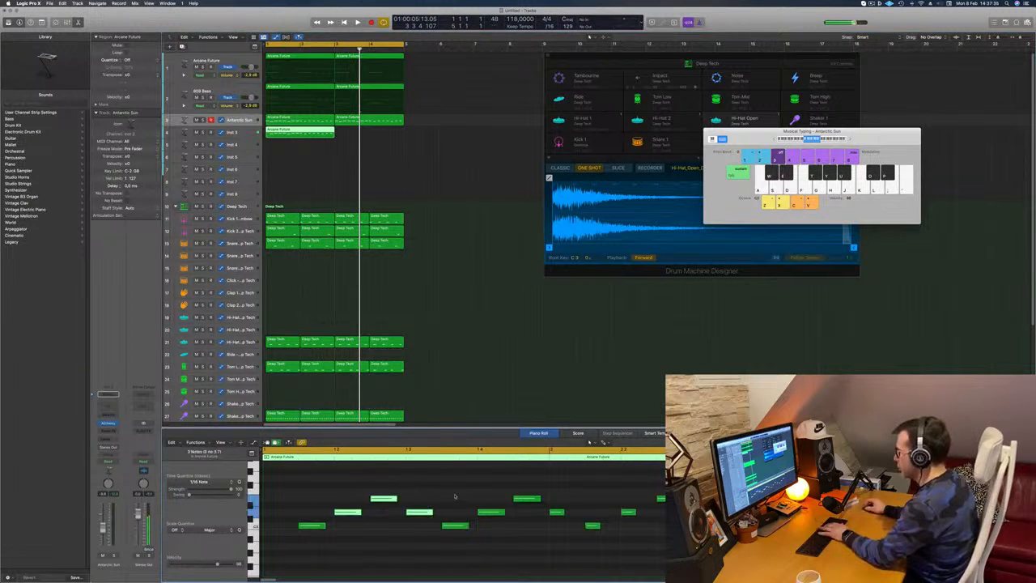
pyautogui.press('Delete')
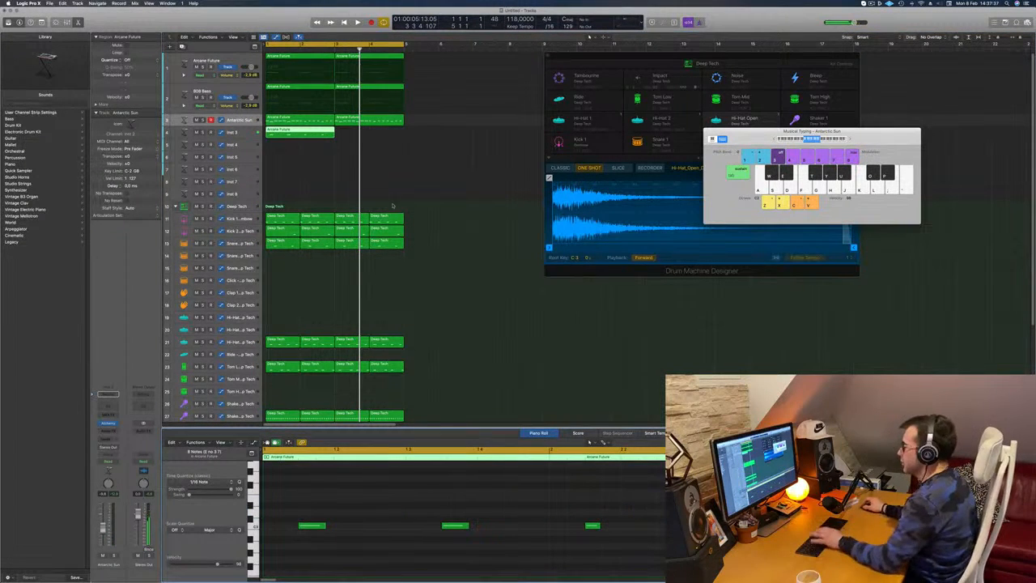
# Step: Lower the Inst 3 track's volume during playback and move all notes of its region to a different pitch range
pyautogui.press('space')
pyautogui.click(236, 134)
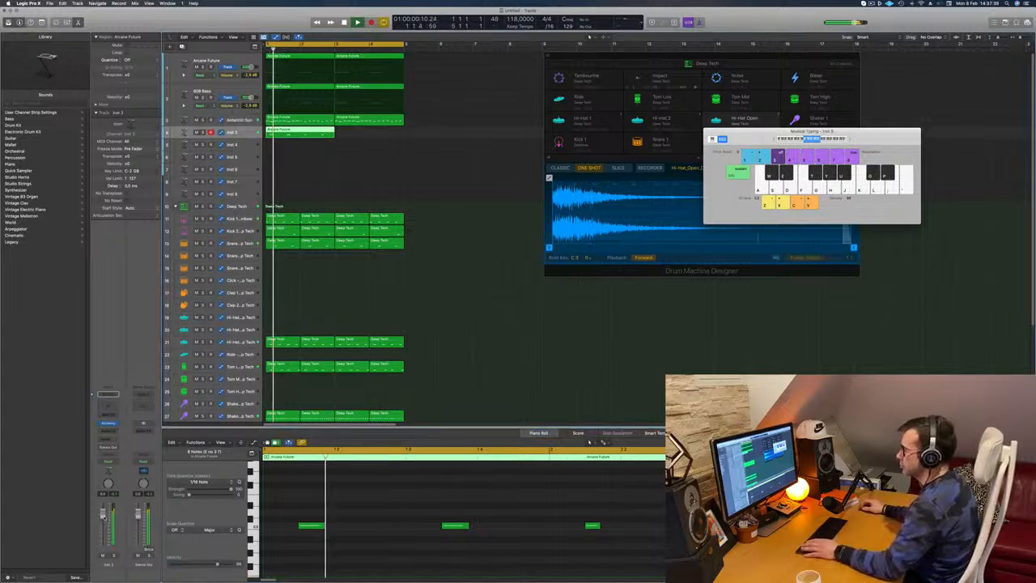
pyautogui.click(344, 522)
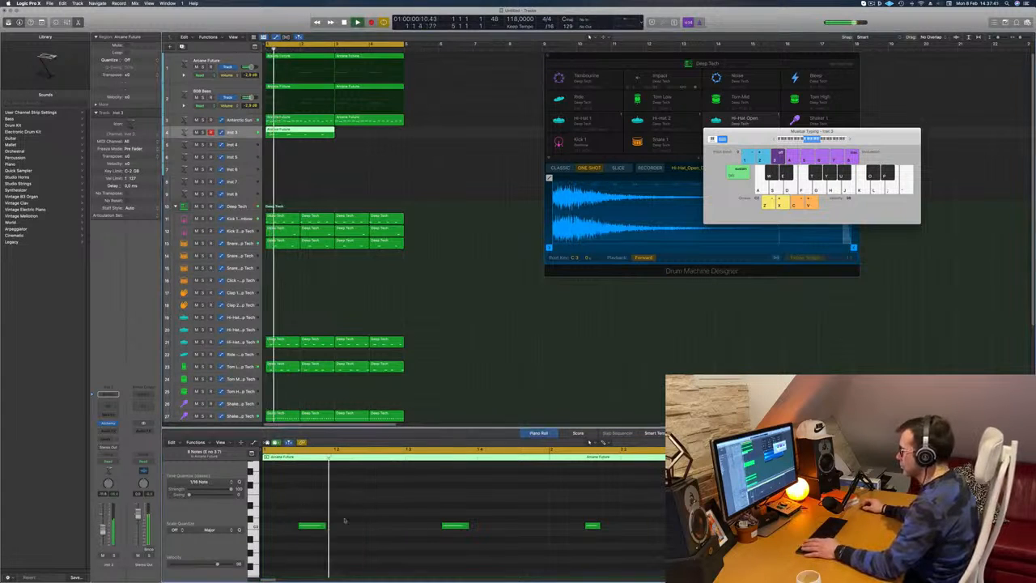
pyautogui.press('super+a')
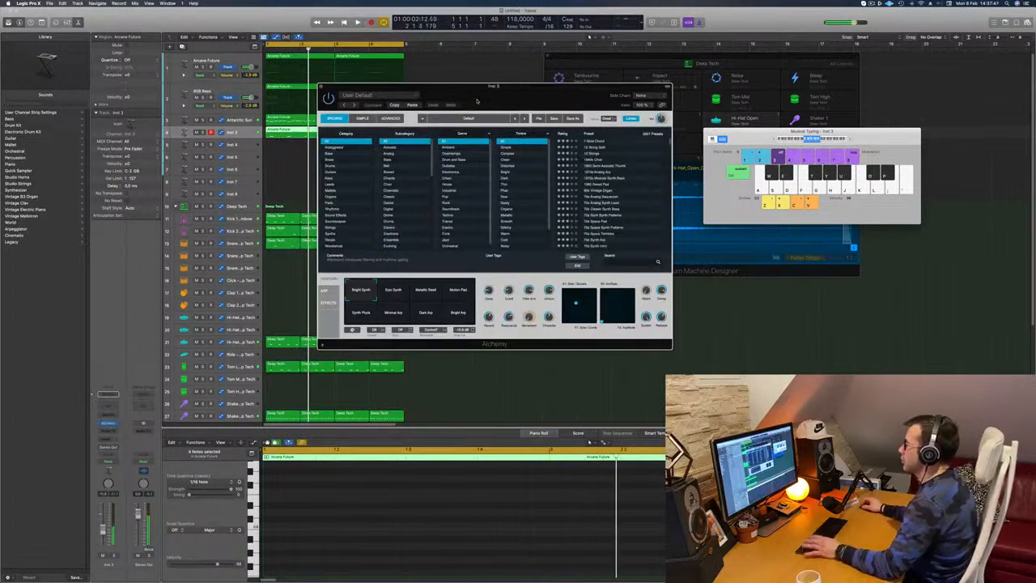
# Step: Open Alchemy on the Inst 3 track, filter the presets to Brass, and audition Brass Response and Brass Section
pyautogui.moveTo(477, 99); pyautogui.dragTo(491, 101)
pyautogui.click(346, 158)
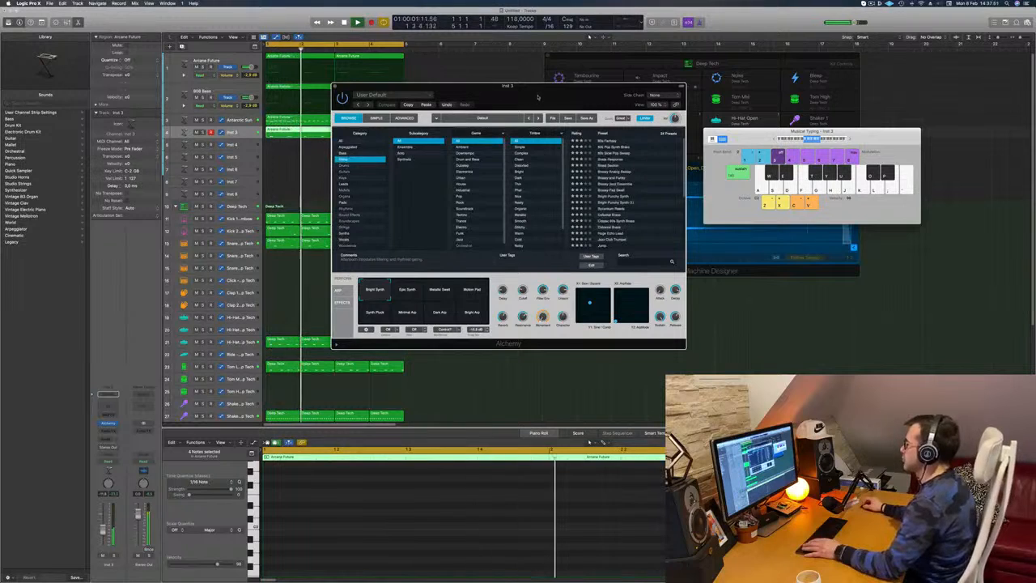
pyautogui.moveTo(537, 97); pyautogui.dragTo(581, 89)
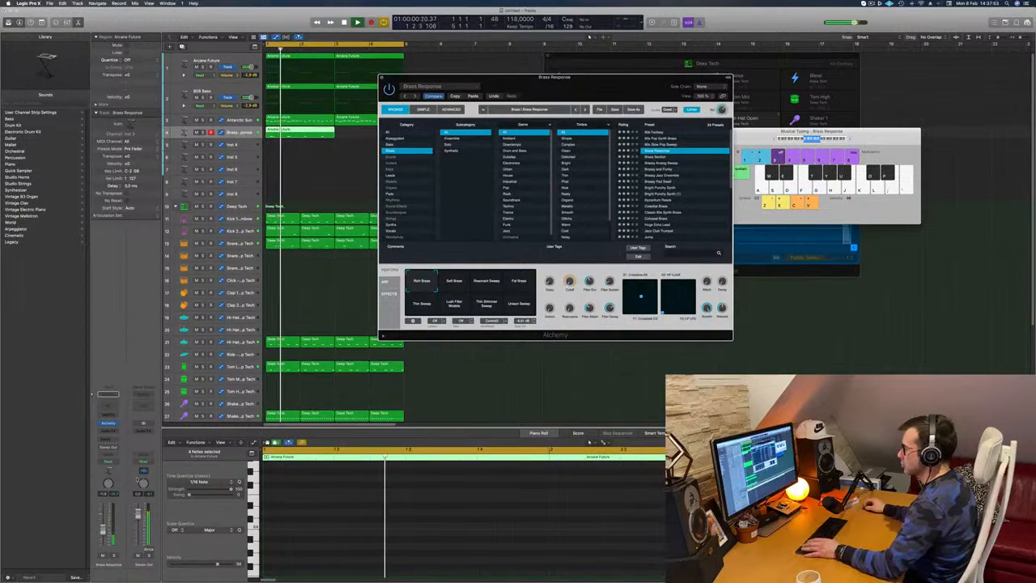
pyautogui.press('space')
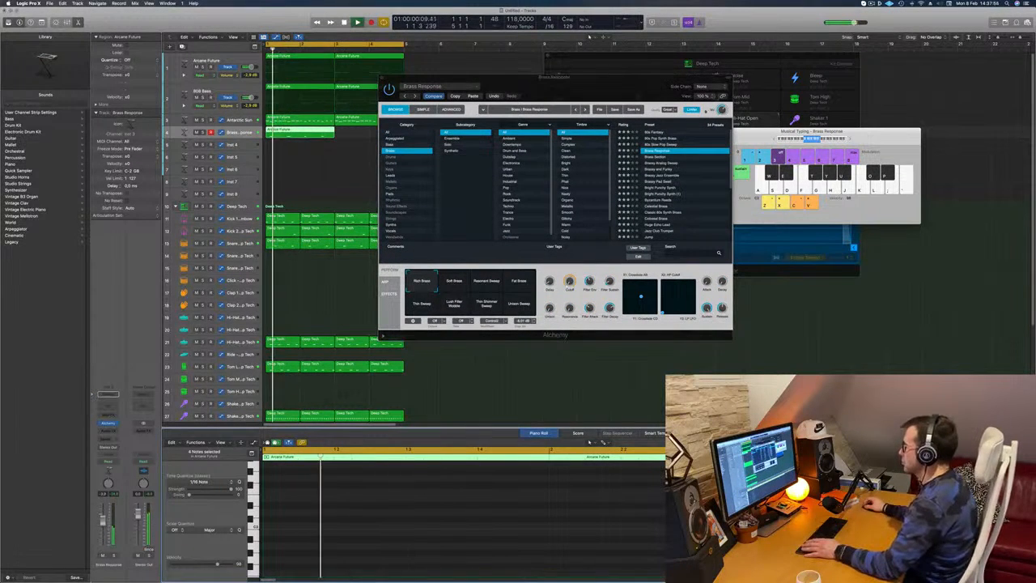
pyautogui.click(662, 157)
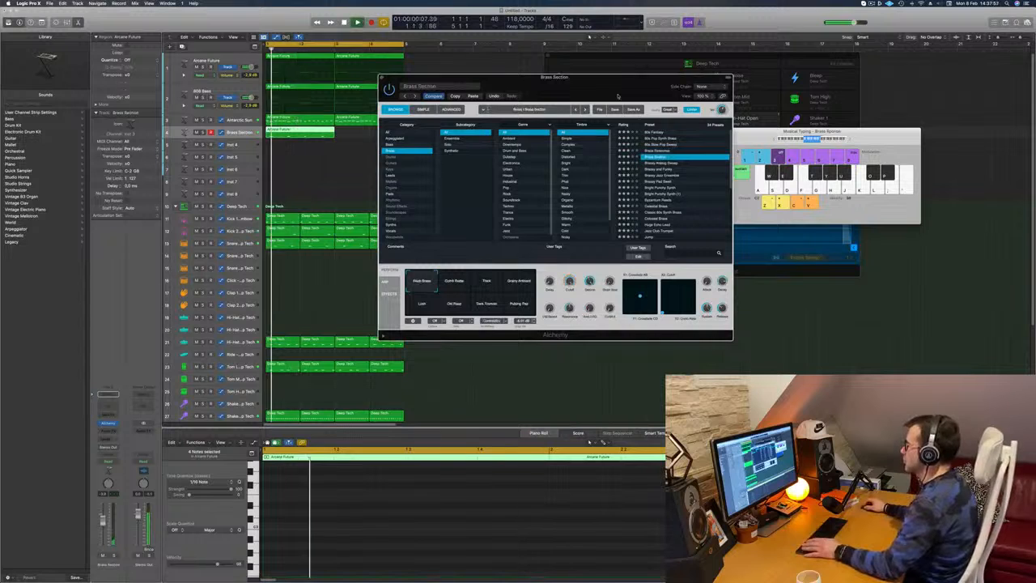
pyautogui.moveTo(615, 78); pyautogui.dragTo(665, 54)
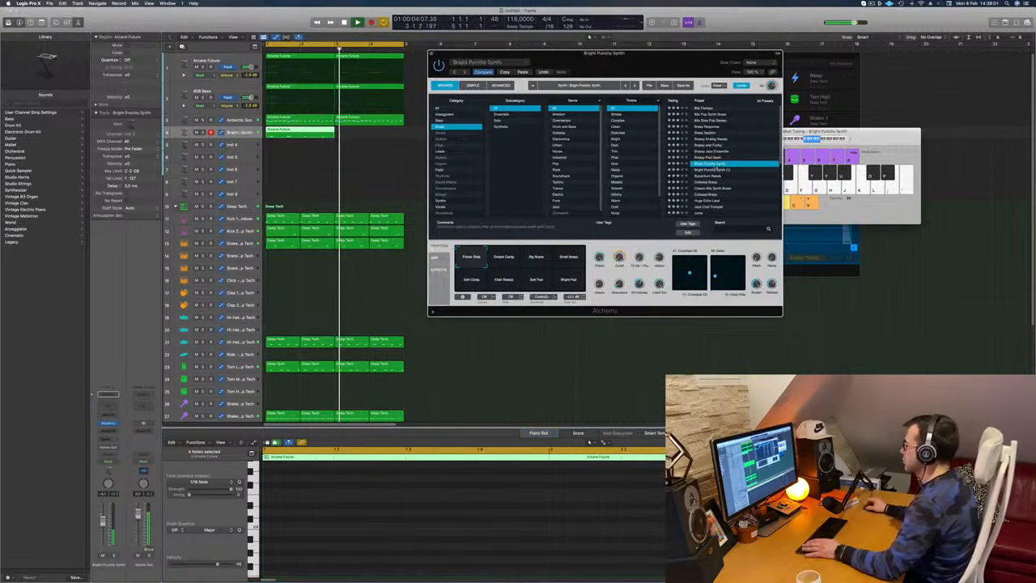
# Step: Audition Bright Punchy Synth and Colossal Brass, and settle on the Brass preset Jump
pyautogui.click(717, 165)
pyautogui.scroll(-5, 728, 174)
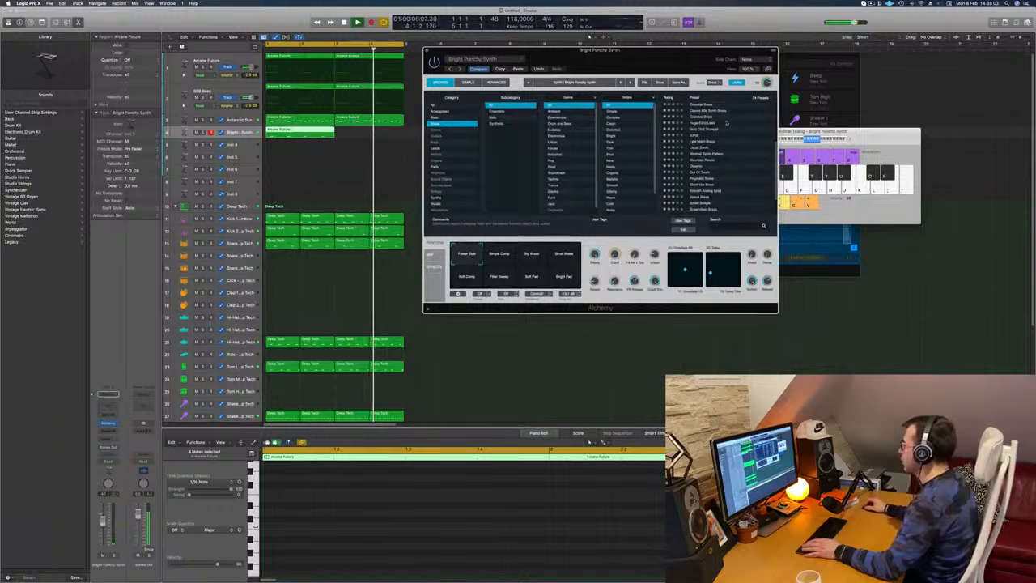
pyautogui.click(703, 124)
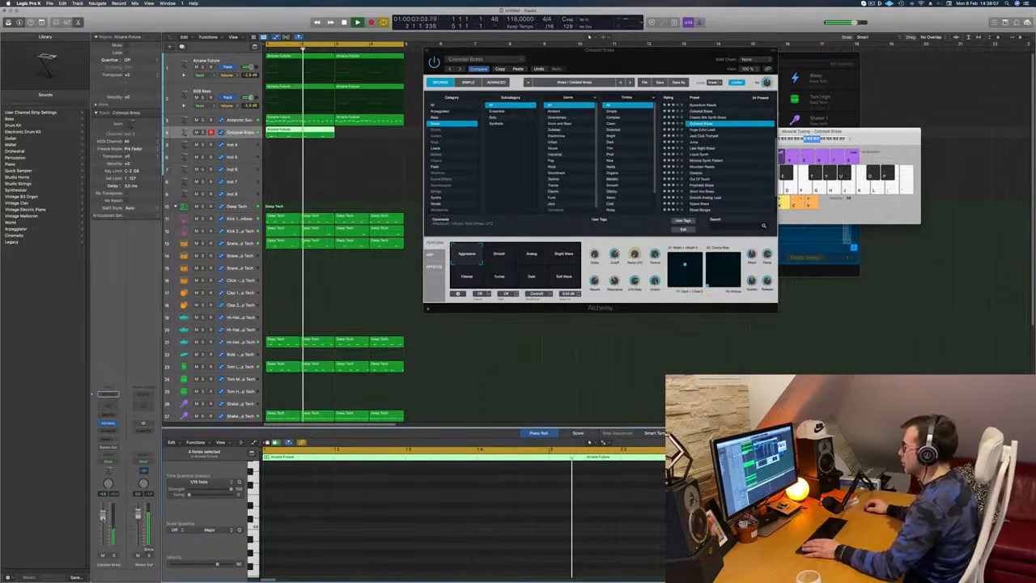
pyautogui.click(698, 142)
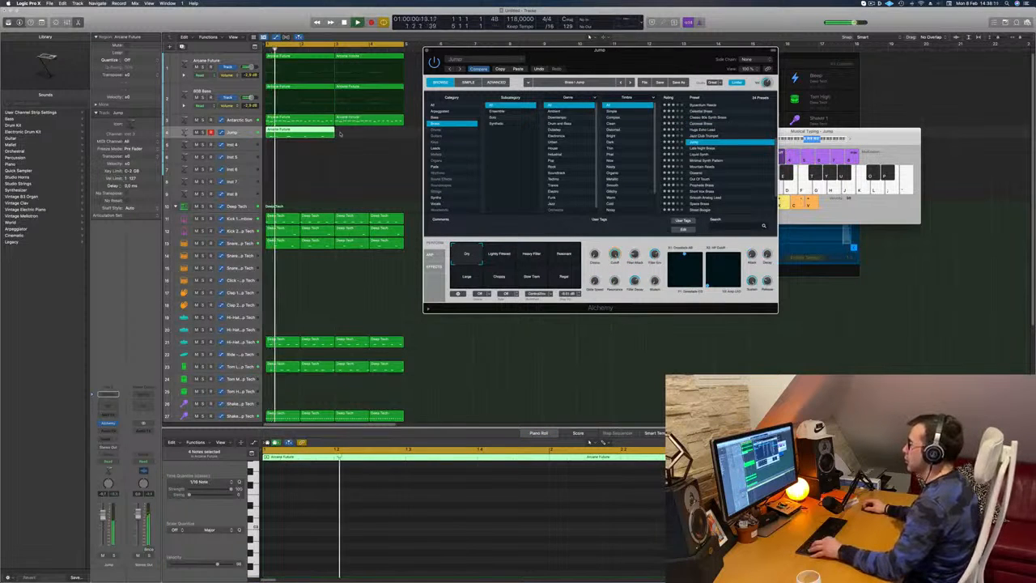
# Step: Copy the Jump track's region to bar 3 and look through the other Brass presets
pyautogui.moveTo(316, 132); pyautogui.dragTo(371, 136)
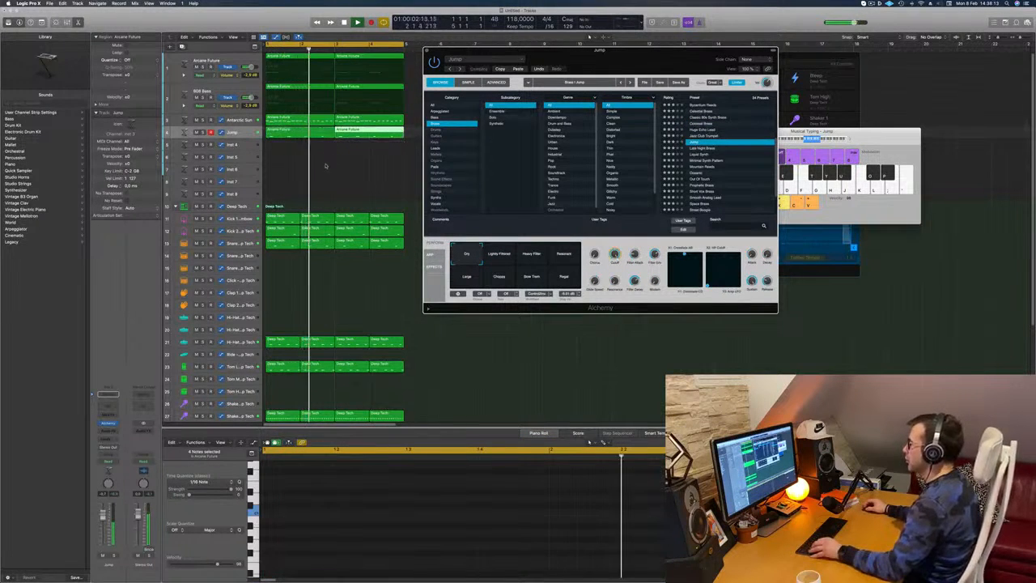
pyautogui.scroll(-2, 715, 161)
pyautogui.scroll(-1, 714, 162)
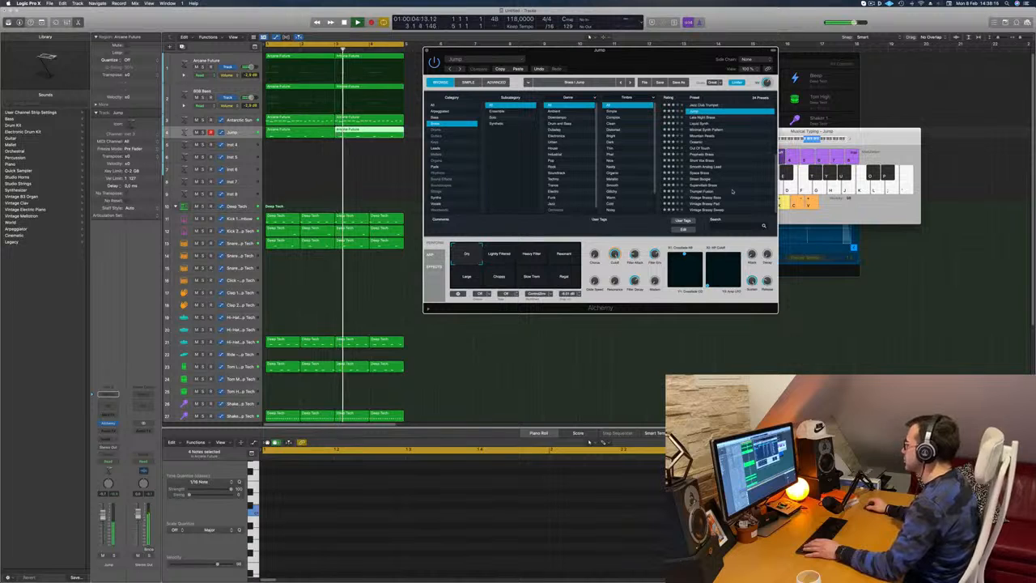
pyautogui.scroll(5, 734, 188)
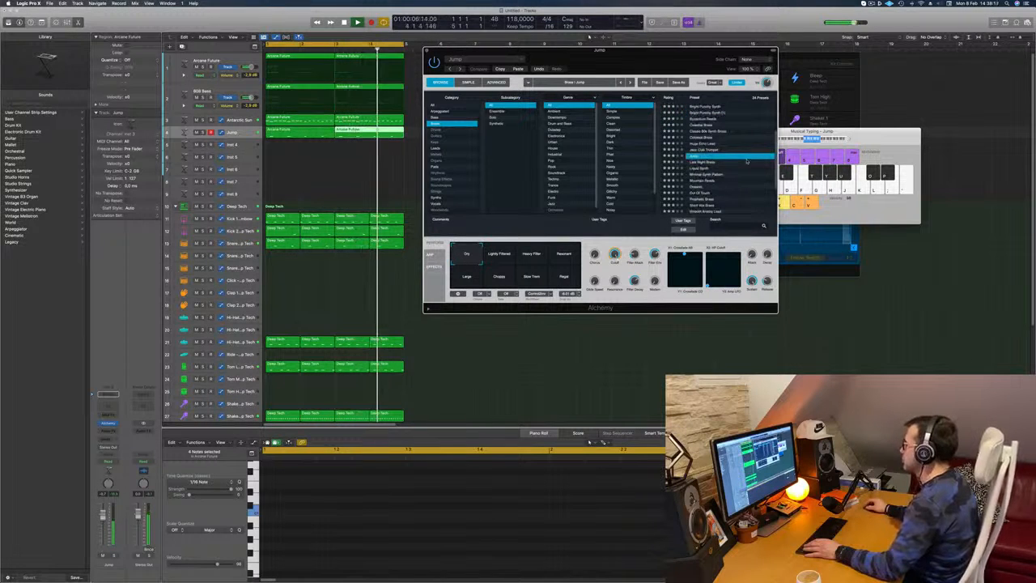
# Step: Load the Brass preset Byzantium Reeds in Alchemy and select both of the track's regions
pyautogui.click(702, 136)
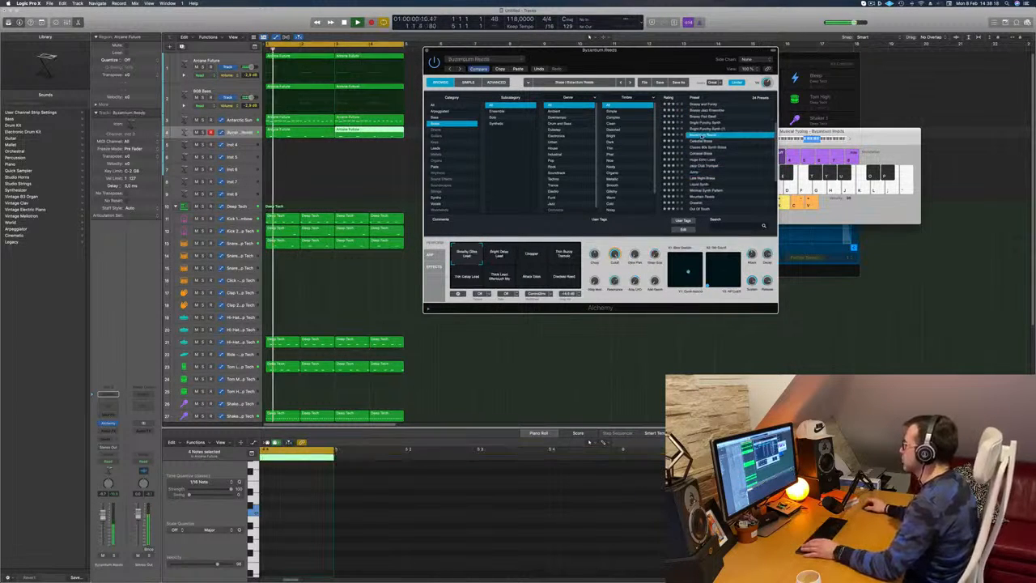
pyautogui.moveTo(650, 68); pyautogui.dragTo(821, 72)
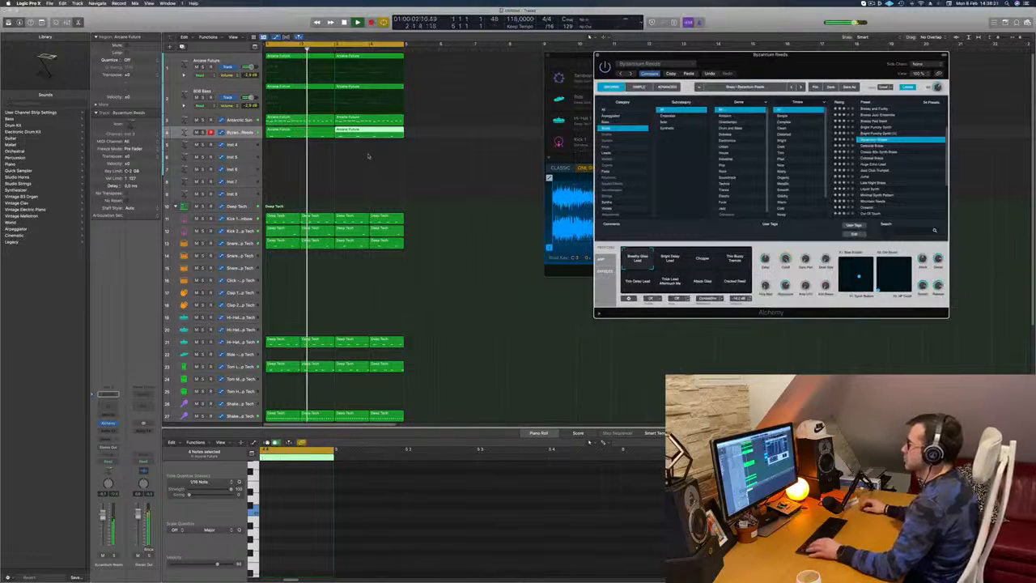
pyautogui.scroll(-2, 284, 152)
pyautogui.moveTo(287, 152); pyautogui.dragTo(326, 136)
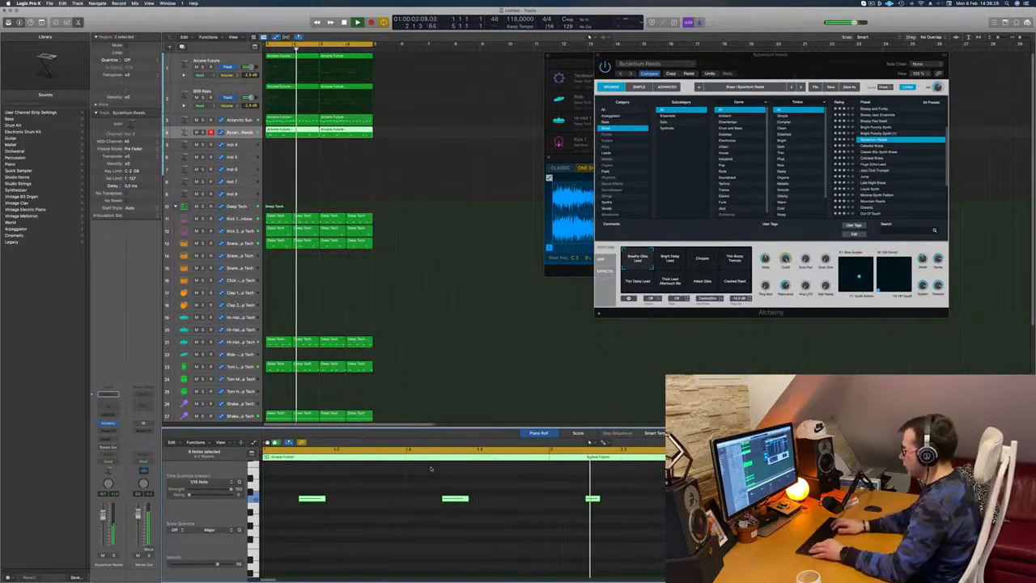
# Step: Audition the Bright Delay Lead variation of Byzantium Reeds during playback, settle on Thin Delay Lead, and deselect the regions
pyautogui.click(669, 262)
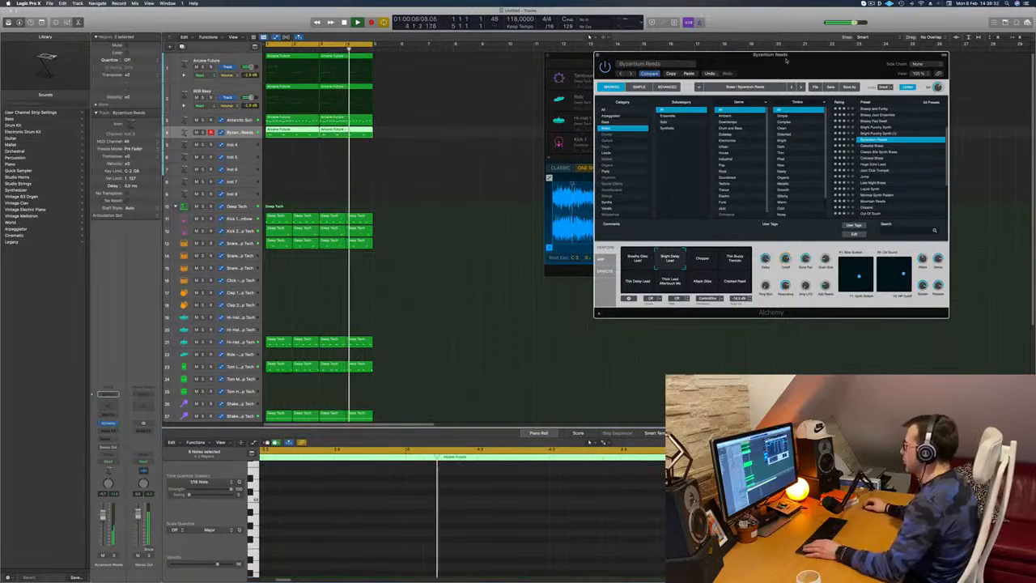
pyautogui.moveTo(786, 56); pyautogui.dragTo(697, 86)
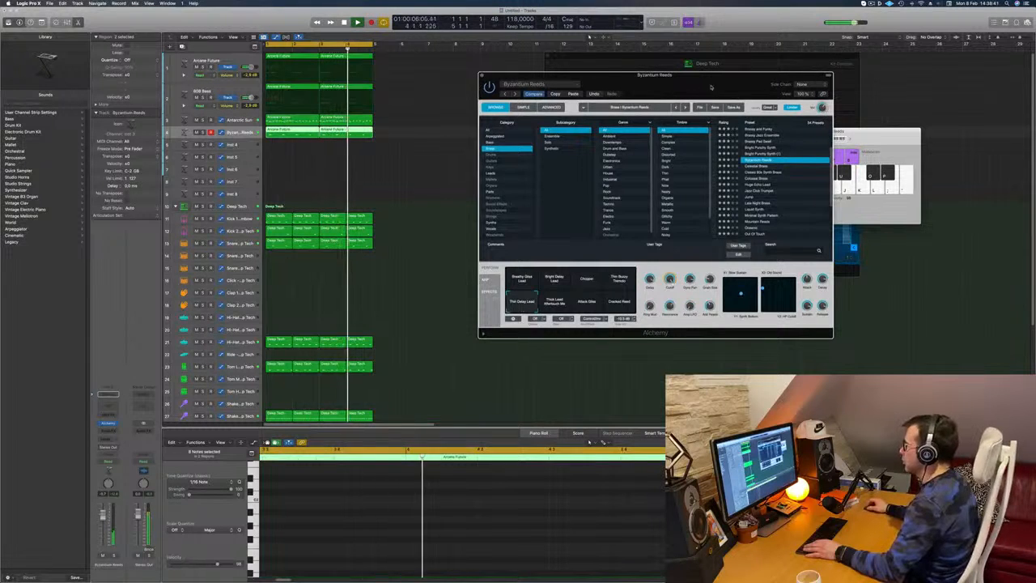
pyautogui.moveTo(672, 75); pyautogui.dragTo(785, 51)
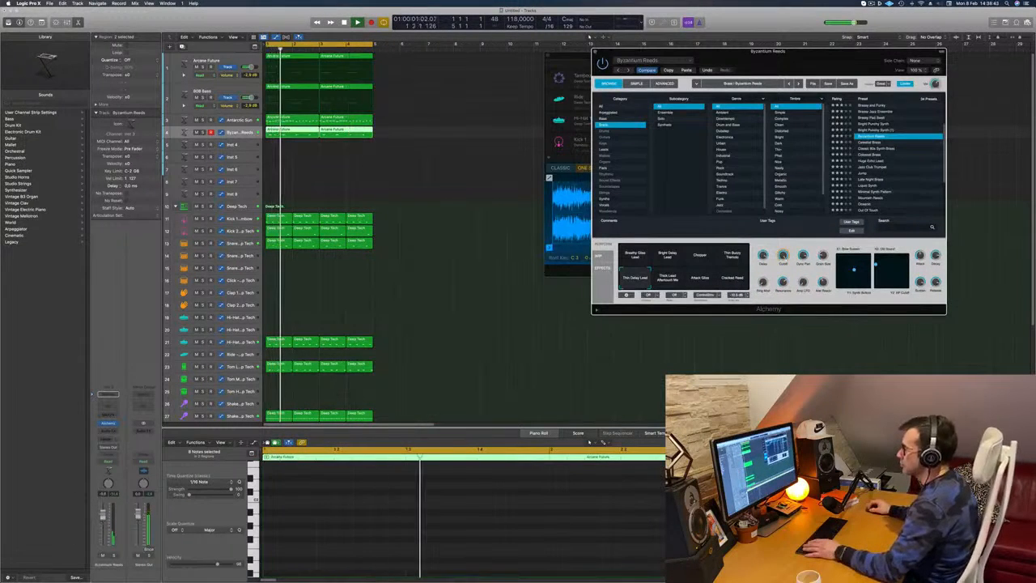
pyautogui.click(481, 201)
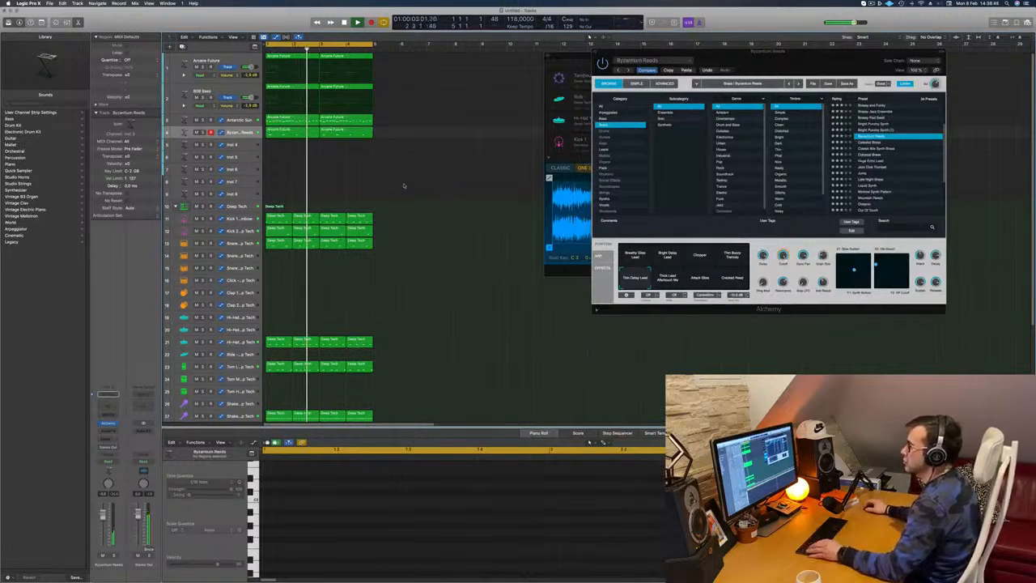
# Step: Open Alchemy on the Antarctic Sun track, audition the Thinner Atmos variation, return to High Resonance, and close the plug-in
pyautogui.scroll(-1, 405, 184)
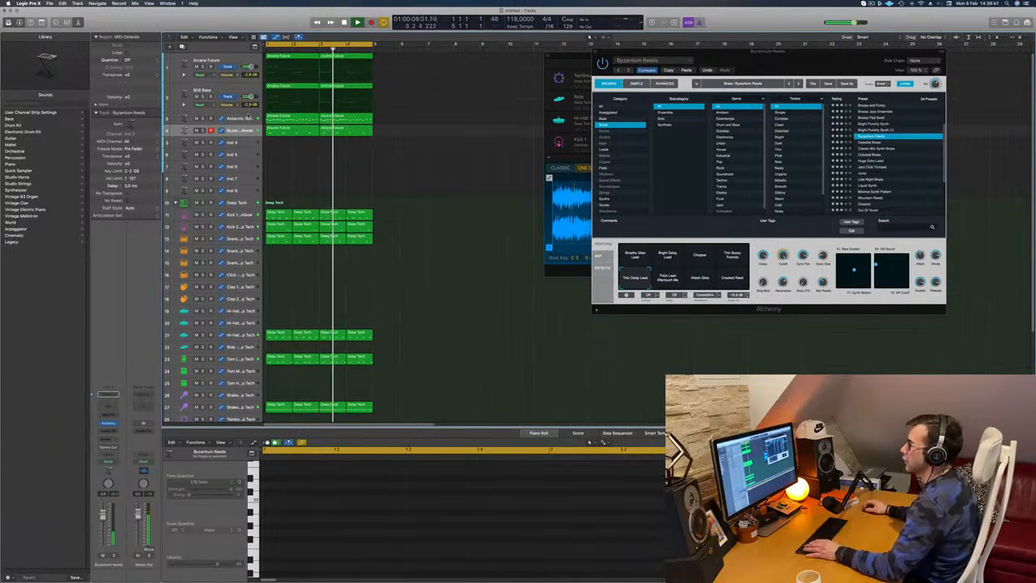
pyautogui.click(249, 119)
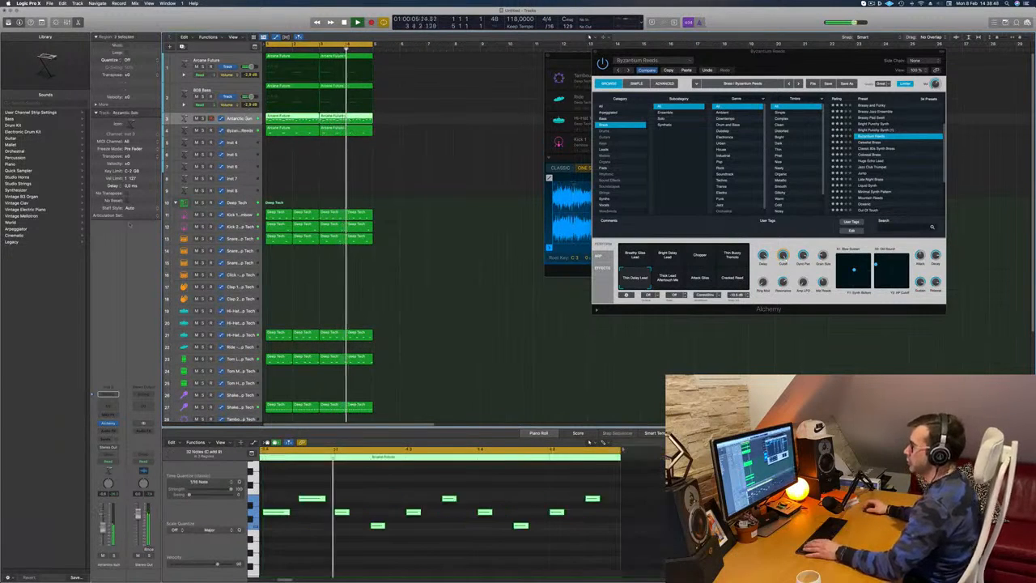
pyautogui.click(113, 423)
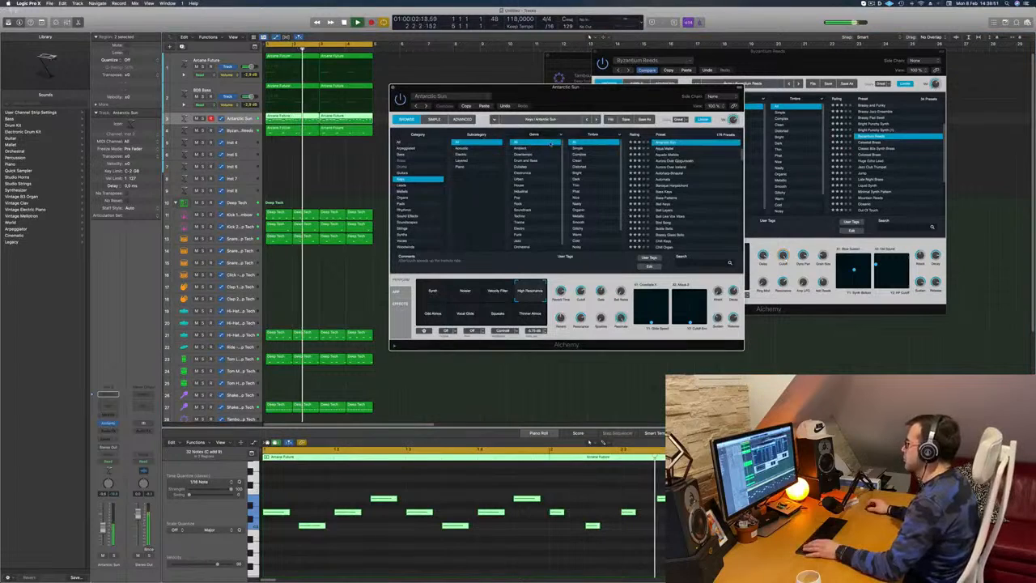
pyautogui.moveTo(627, 91); pyautogui.dragTo(616, 111)
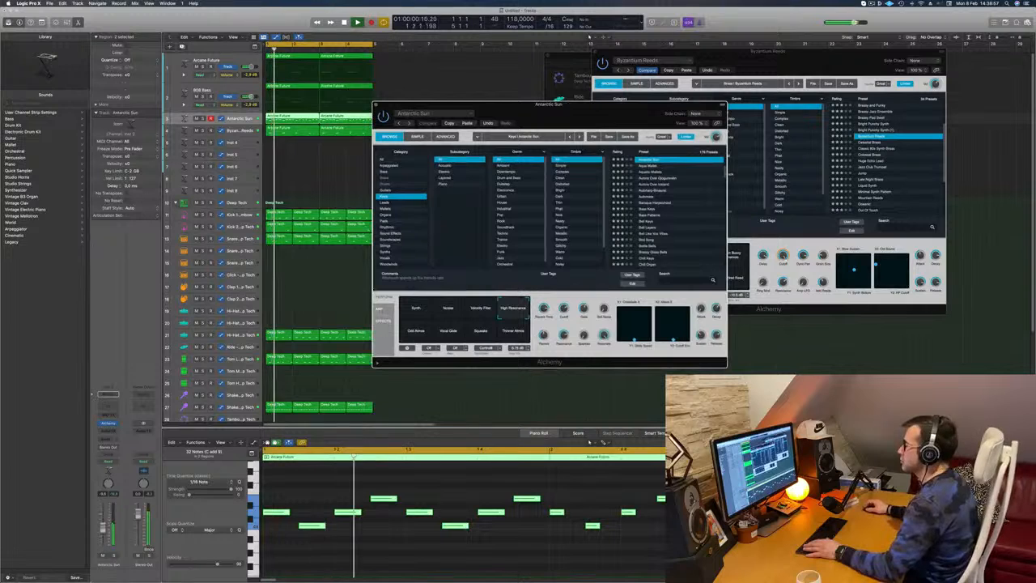
pyautogui.click(508, 330)
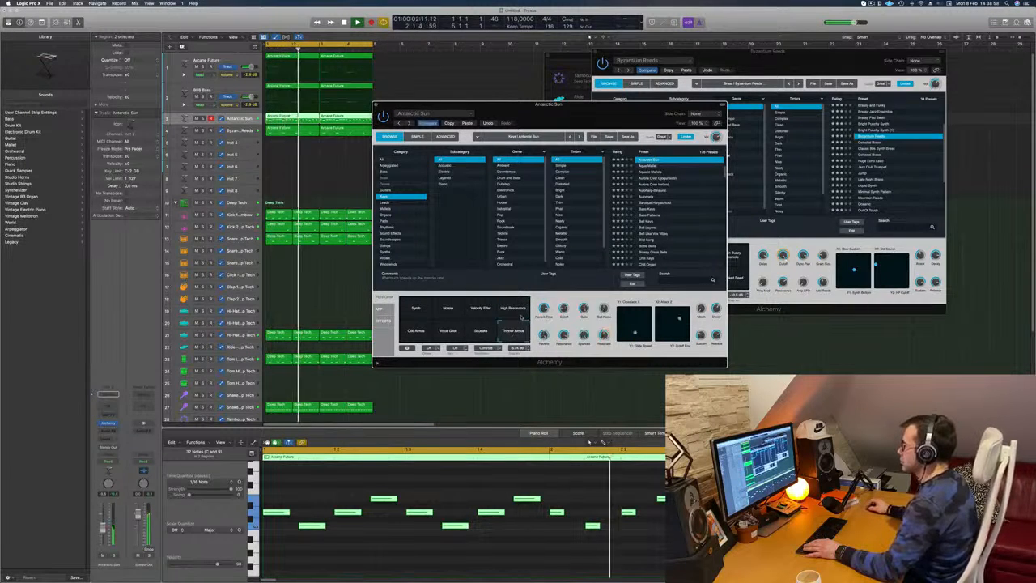
pyautogui.click(507, 314)
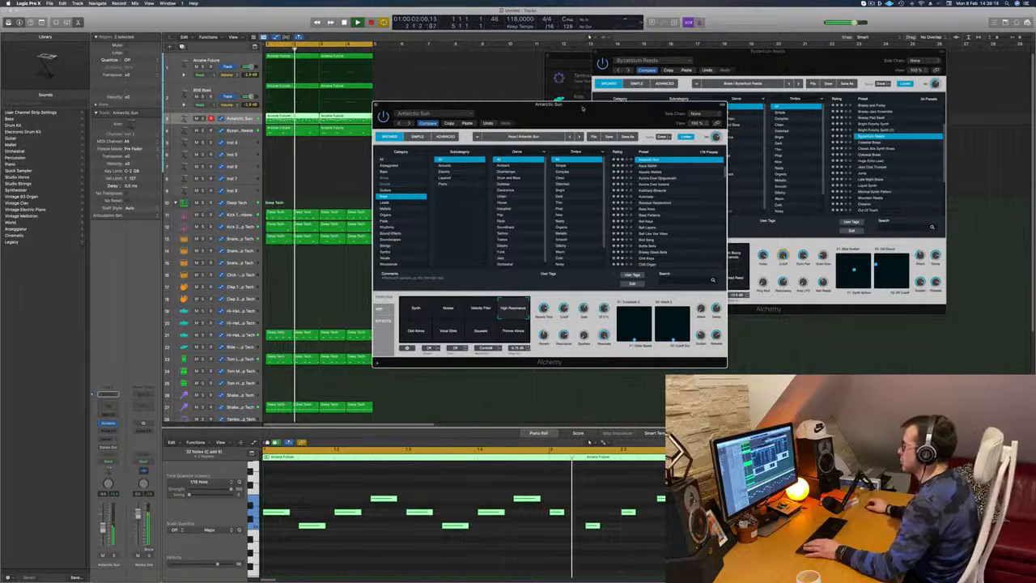
pyautogui.moveTo(378, 106); pyautogui.dragTo(412, 101)
pyautogui.click(411, 101)
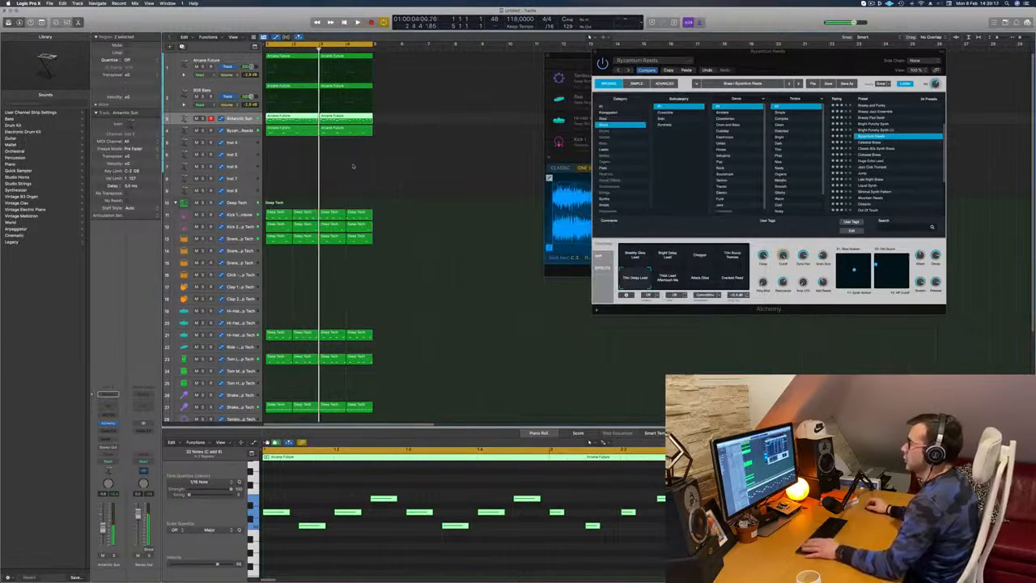
# Step: Repeat all regions of the four-bar groove three times so the arrangement extends to bar 17
pyautogui.click(355, 165)
pyautogui.press('Return')
pyautogui.press('ctrl+super+r')
pyautogui.press('ctrl+super+r')
pyautogui.press('ctrl+super+r')
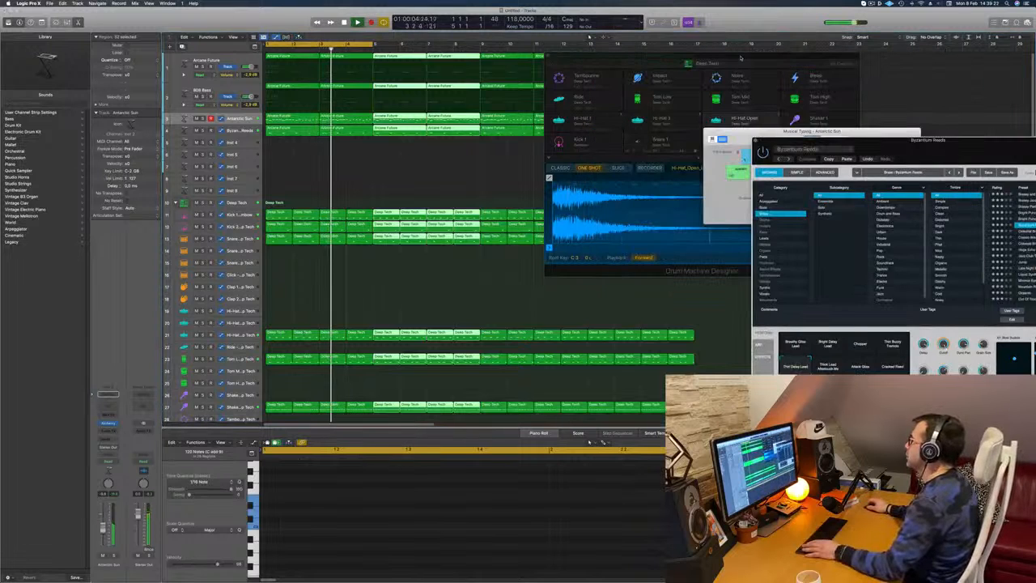
# Step: Move the drum machine and musical typing windows off the arrangement and extend the cycle range to bar 17
pyautogui.moveTo(740, 58); pyautogui.dragTo(798, 277)
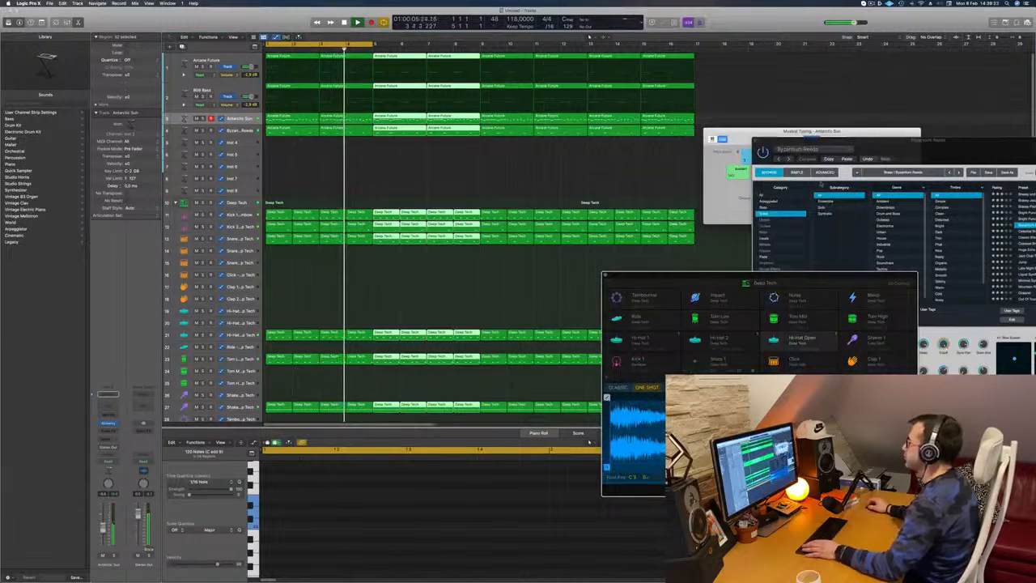
pyautogui.moveTo(797, 131); pyautogui.dragTo(879, 177)
pyautogui.press('Return')
pyautogui.click(374, 46)
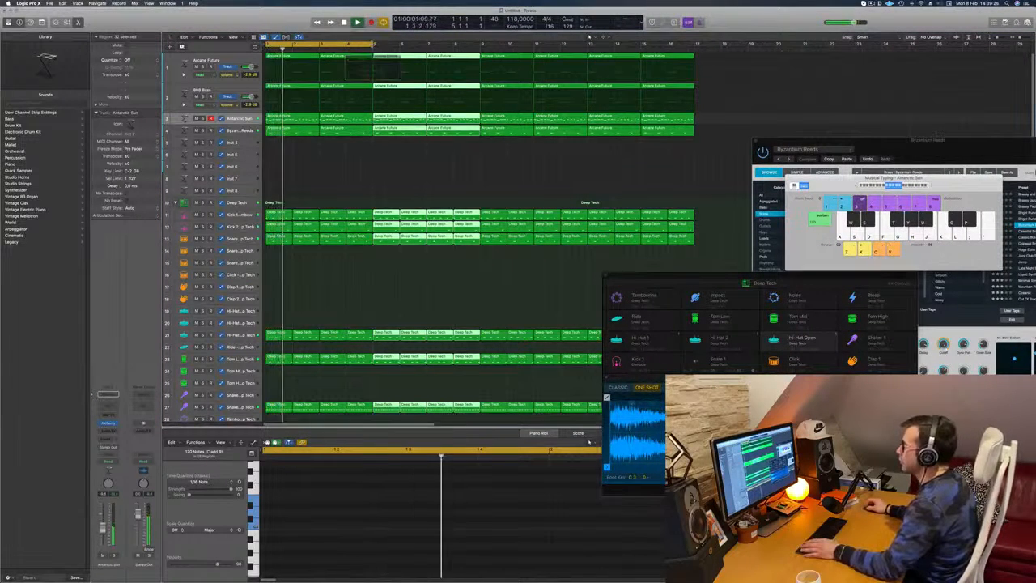
pyautogui.moveTo(374, 46); pyautogui.dragTo(695, 61)
pyautogui.press('Return')
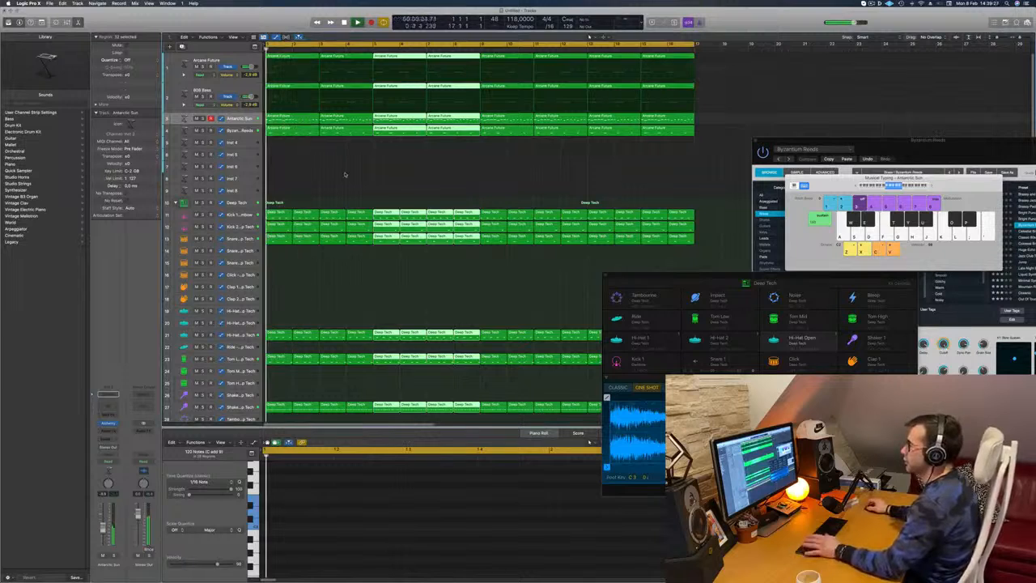
# Step: Play the extended arrangement from the start and listen to the Antarctic Sun and Byzantium Reeds parts
pyautogui.click(315, 168)
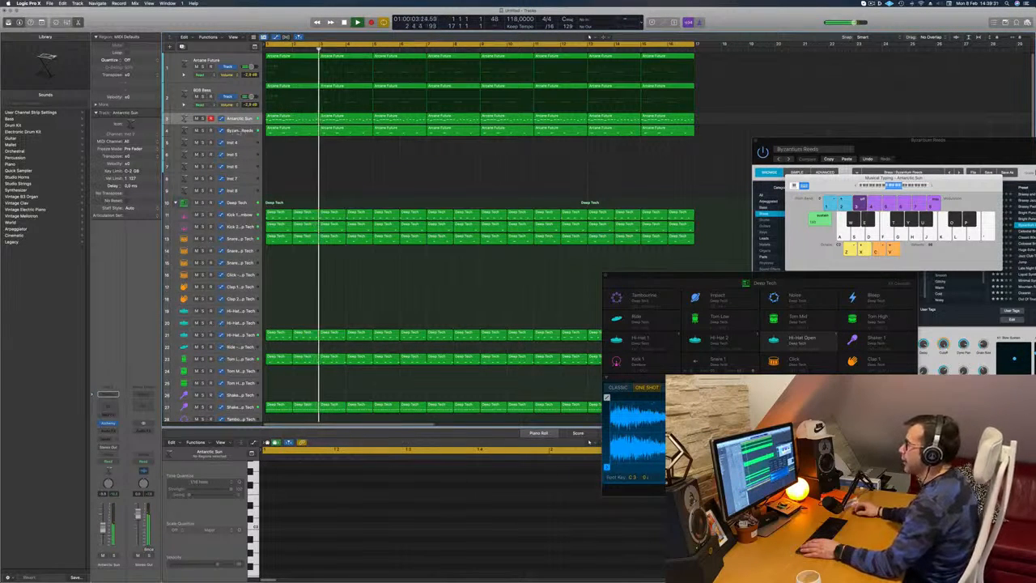
pyautogui.press('s')
pyautogui.click(202, 130)
pyautogui.press('Return')
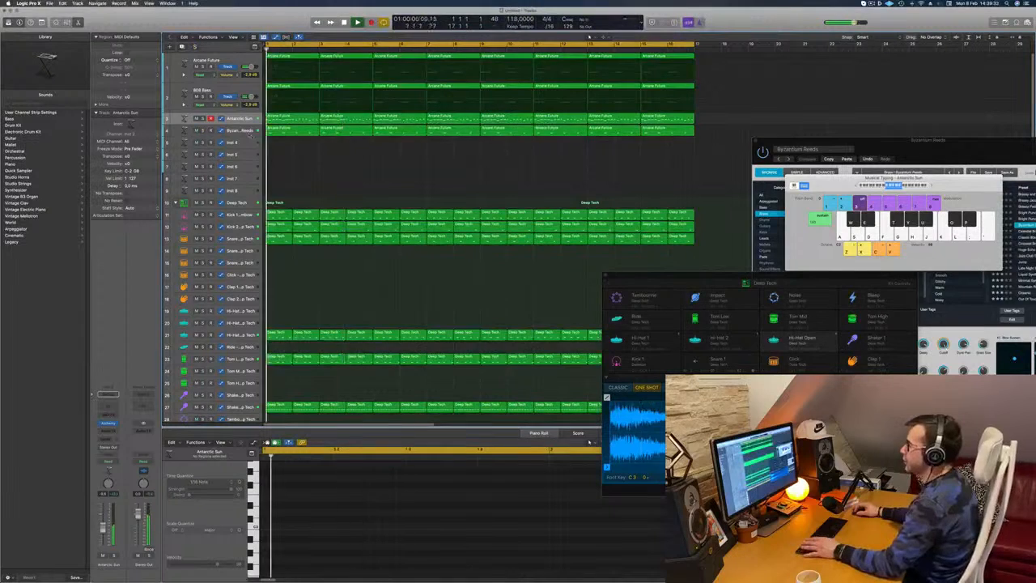
pyautogui.click(238, 130)
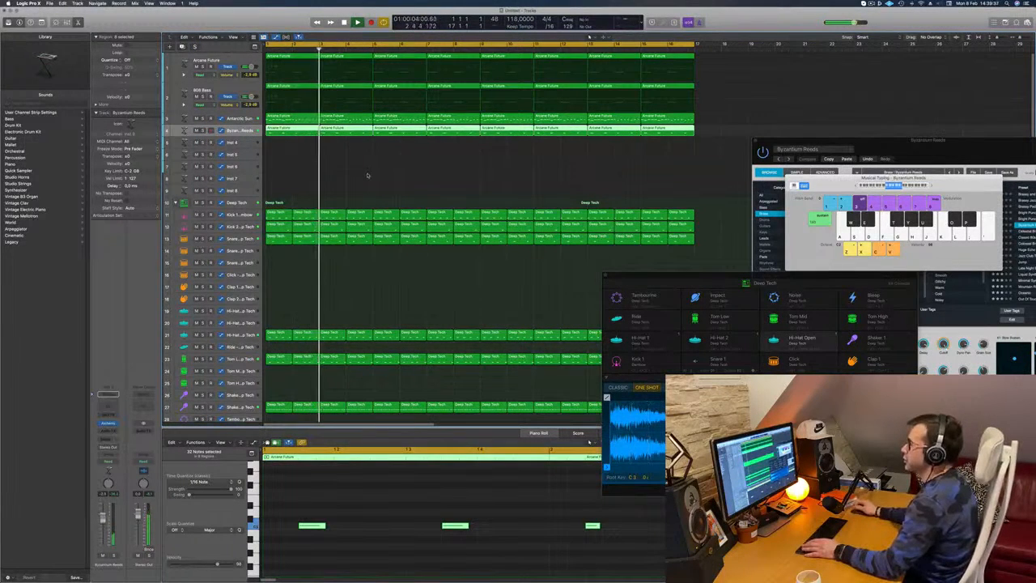
pyautogui.press('Return')
# Step: Open Alchemy on the Inst 4 track and add a send to Bus 7
pyautogui.press('Down')
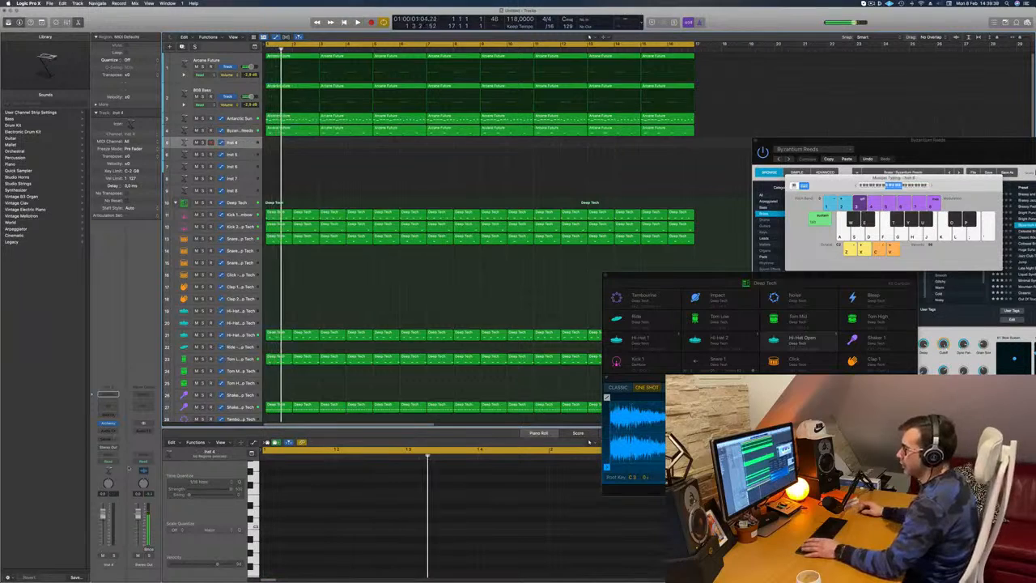
pyautogui.click(111, 424)
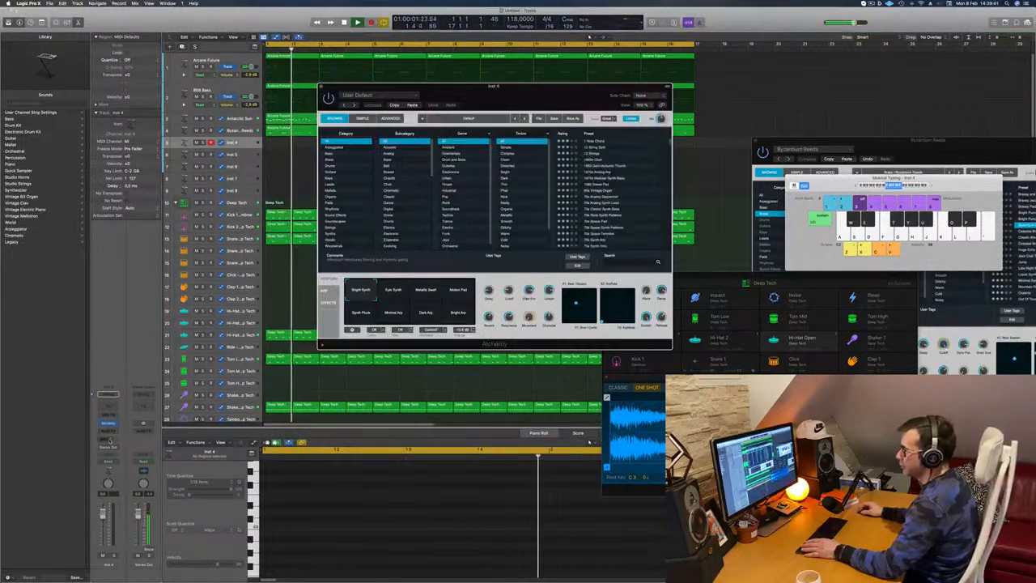
pyautogui.click(112, 439)
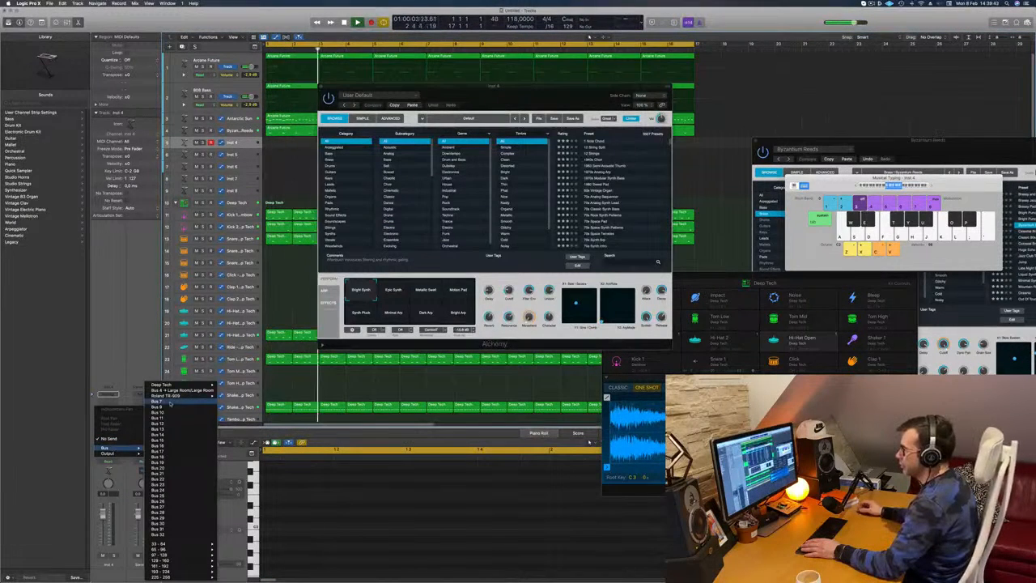
pyautogui.click(118, 375)
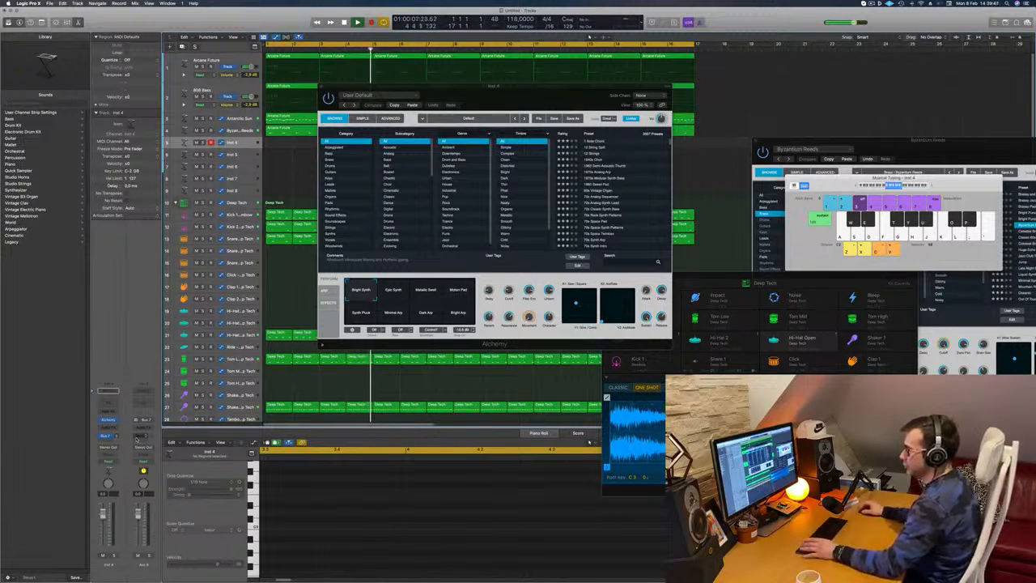
# Step: Insert a stereo SilverVerb on the Bus 7 aux channel, load the grandiose preset, and set the wet output to 100%
pyautogui.click(144, 430)
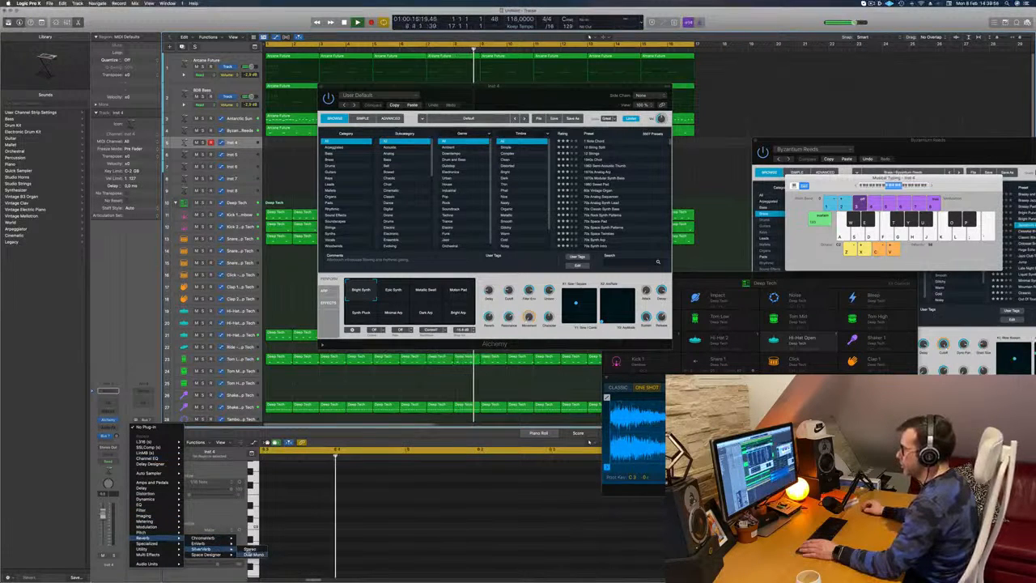
pyautogui.click(250, 550)
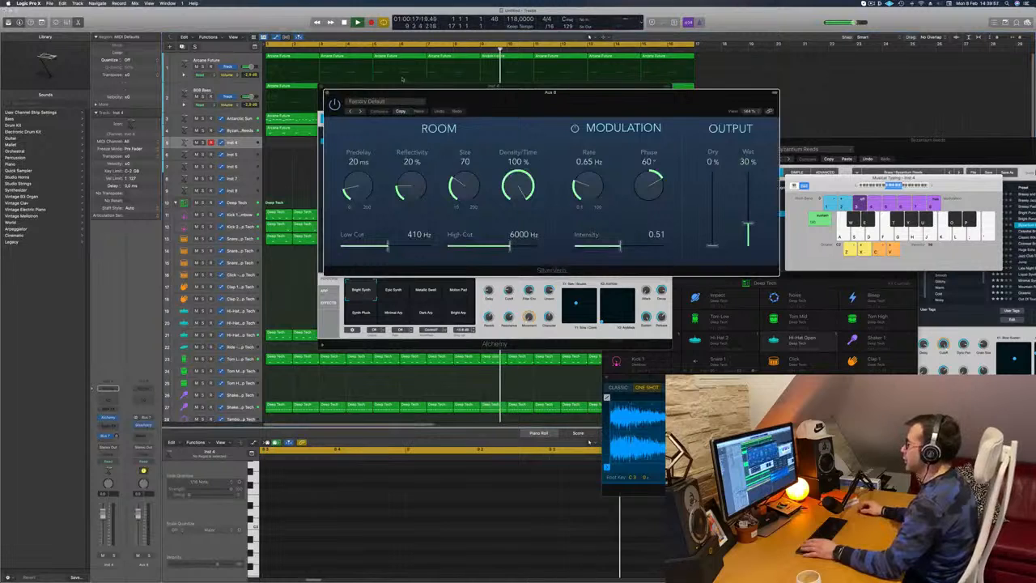
pyautogui.click(394, 102)
pyautogui.click(364, 220)
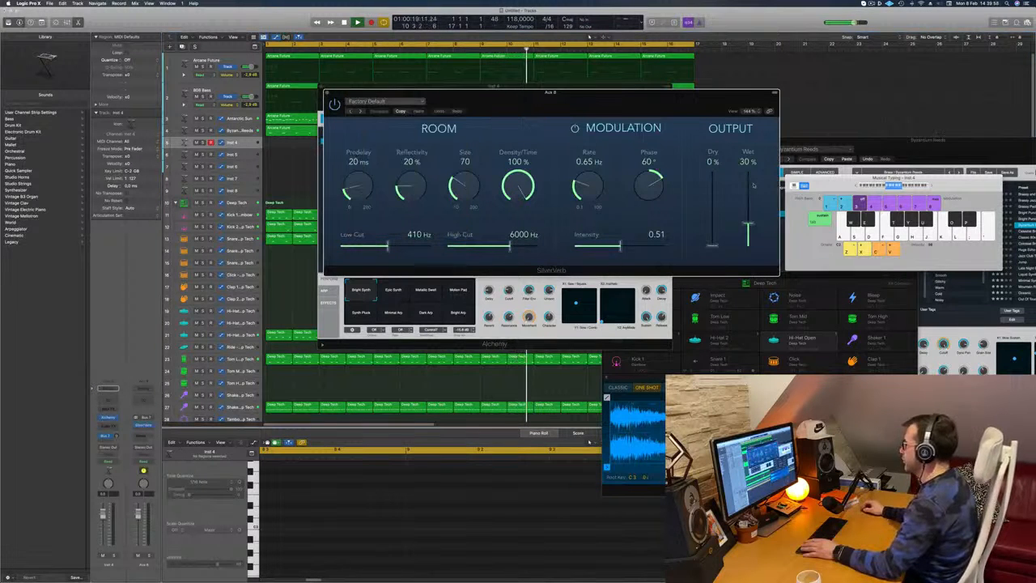
pyautogui.moveTo(748, 226); pyautogui.dragTo(749, 177)
pyautogui.moveTo(661, 102); pyautogui.dragTo(803, 99)
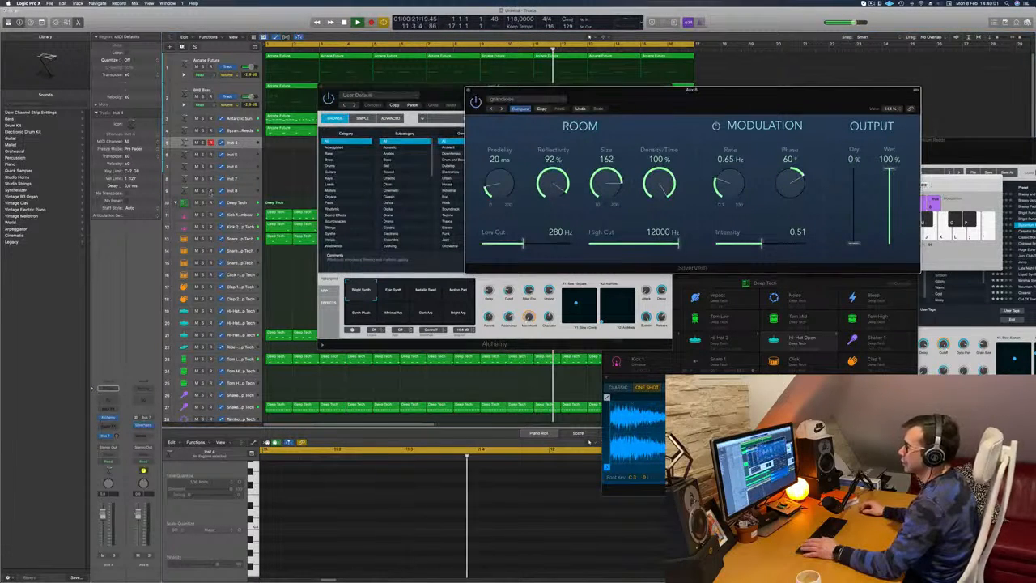
# Step: Filter Inst 4's Alchemy presets to Pads and load Electro Sweeper, keeping the plug-in windows clear of each other
pyautogui.click(110, 418)
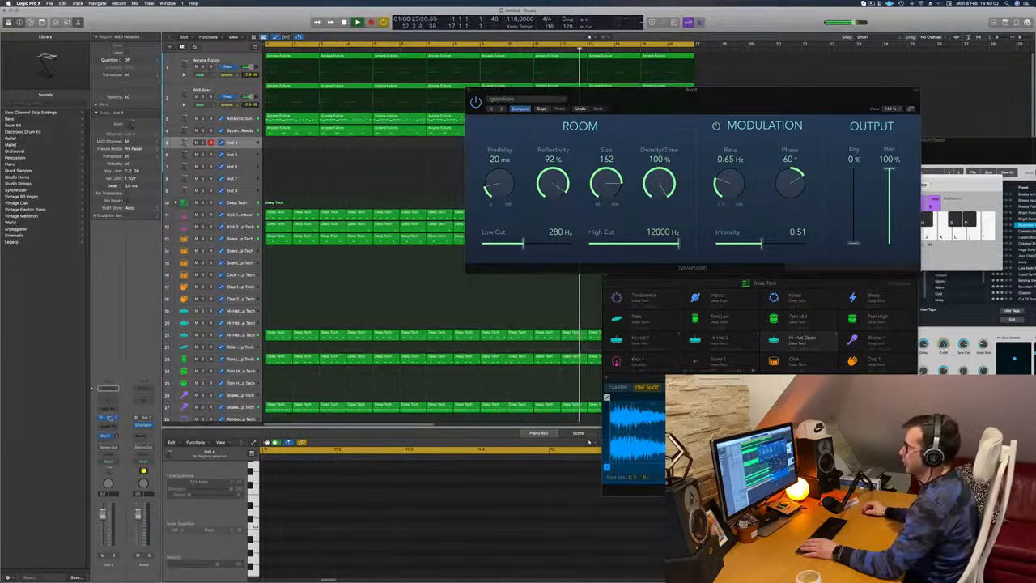
pyautogui.moveTo(715, 101); pyautogui.dragTo(886, 104)
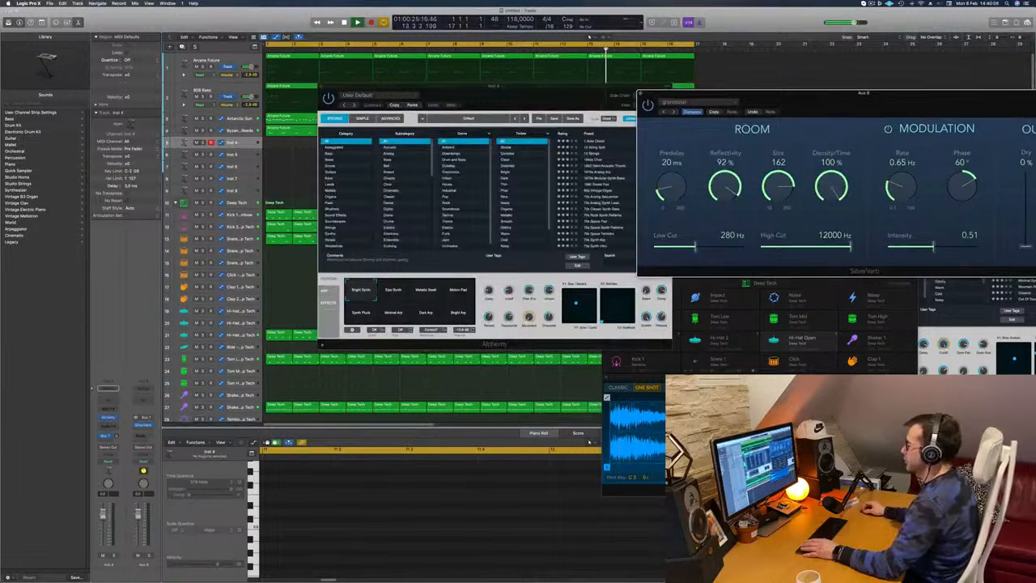
pyautogui.moveTo(453, 88); pyautogui.dragTo(410, 131)
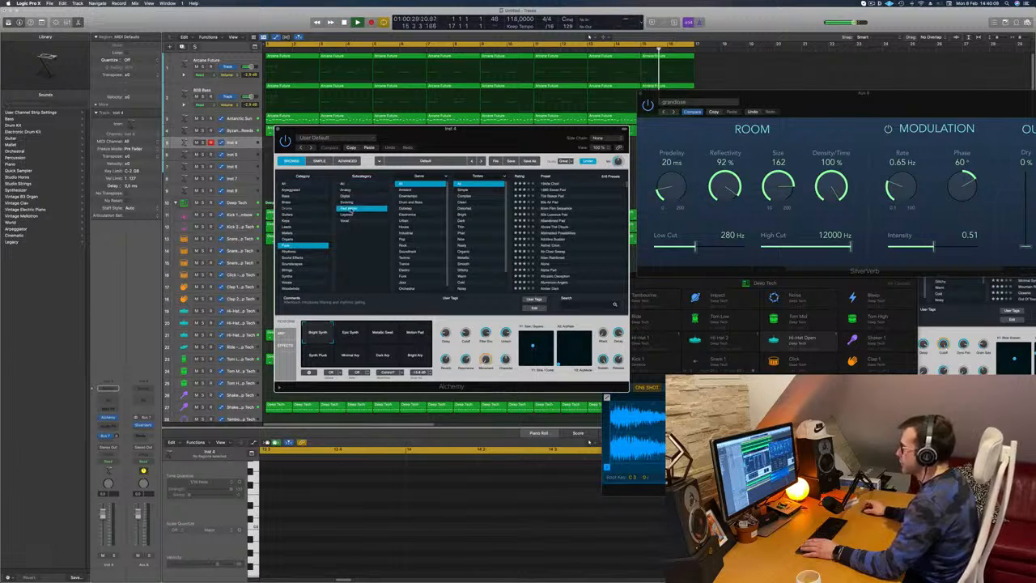
pyautogui.scroll(-3, 575, 224)
pyautogui.click(557, 229)
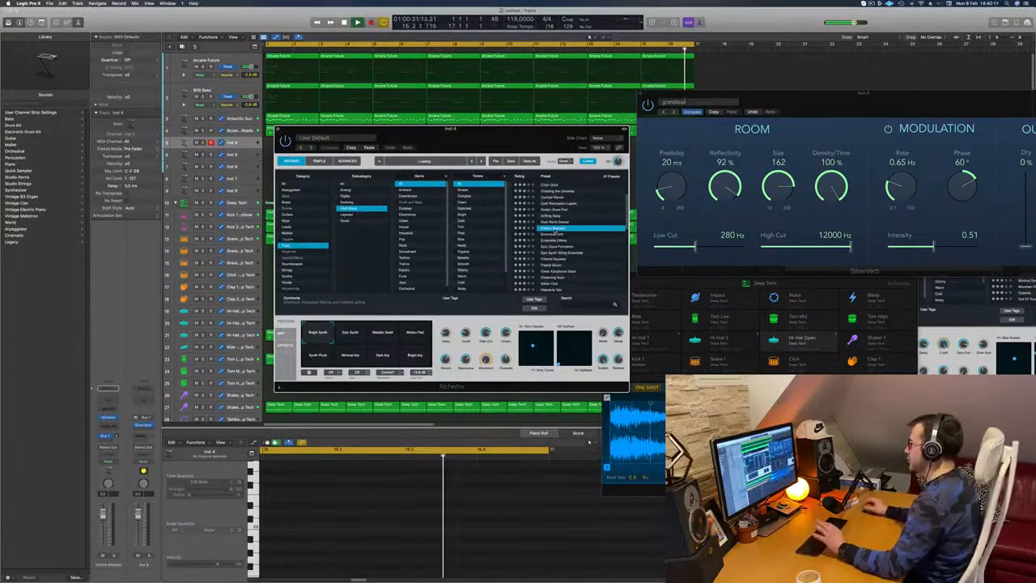
pyautogui.moveTo(485, 136); pyautogui.dragTo(705, 138)
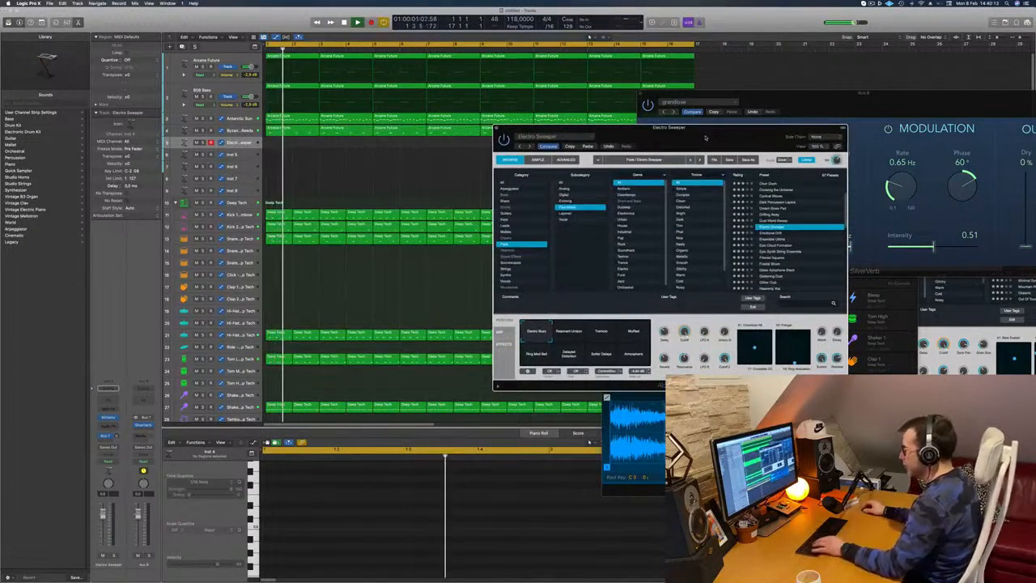
# Step: Bring up the musical typing keyboard and play notes to try out the Electro Sweeper pad
pyautogui.moveTo(789, 136); pyautogui.dragTo(500, 160)
pyautogui.press('super+k')
pyautogui.press('g')
pyautogui.press('h')
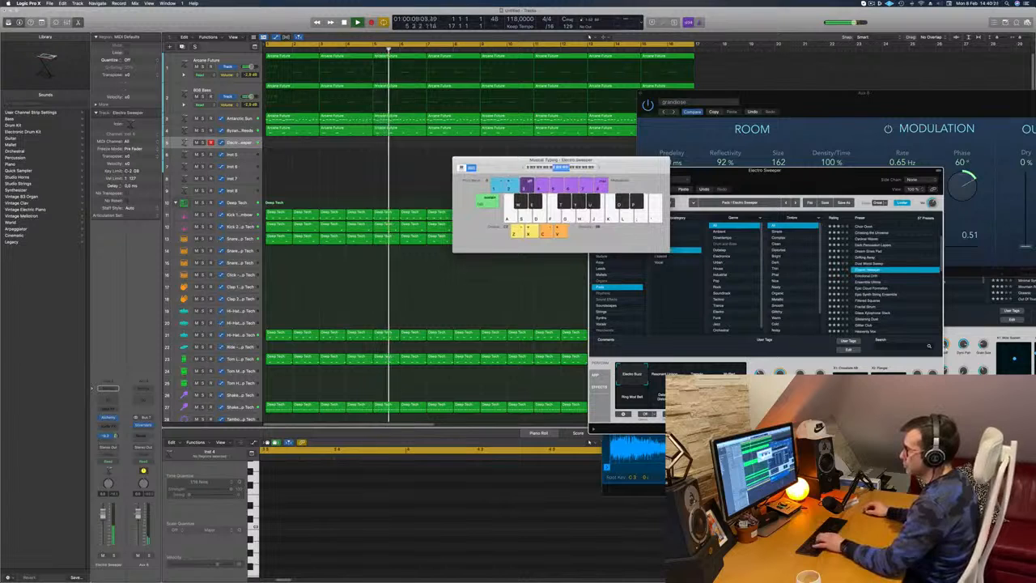
# Step: Shift the musical typing range up an octave and play notes to try the Electro Sweeper pad in the higher register
pyautogui.press('g')
pyautogui.press('f')
pyautogui.press('h')
pyautogui.press('j')
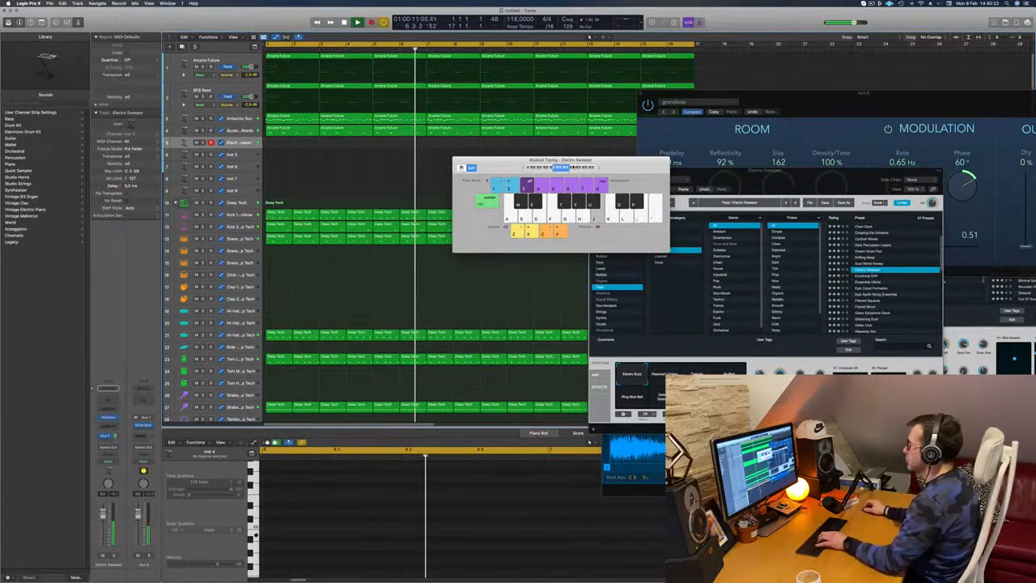
pyautogui.click(573, 167)
pyautogui.press('g')
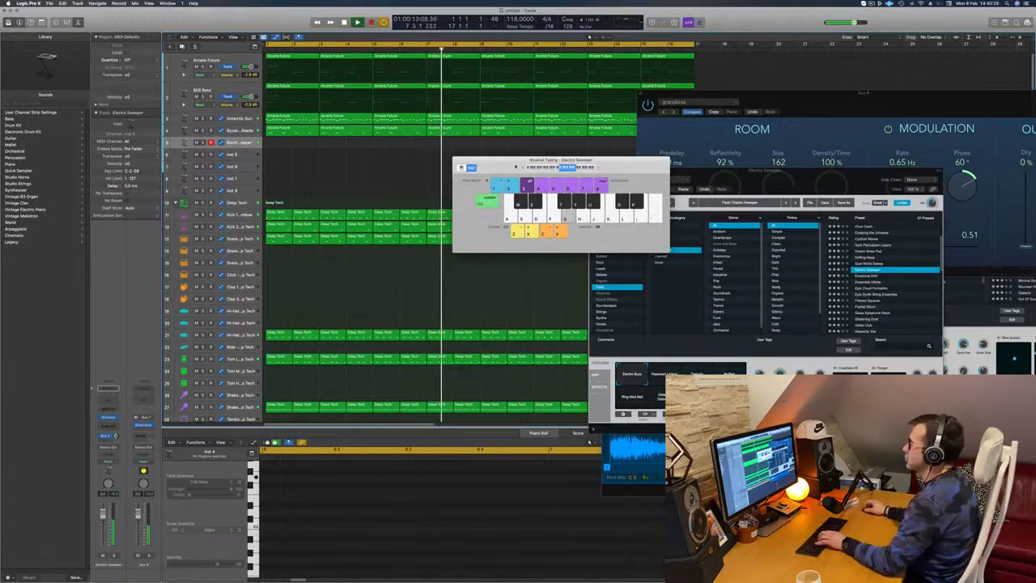
pyautogui.moveTo(515, 166); pyautogui.dragTo(590, 156)
pyautogui.press('d')
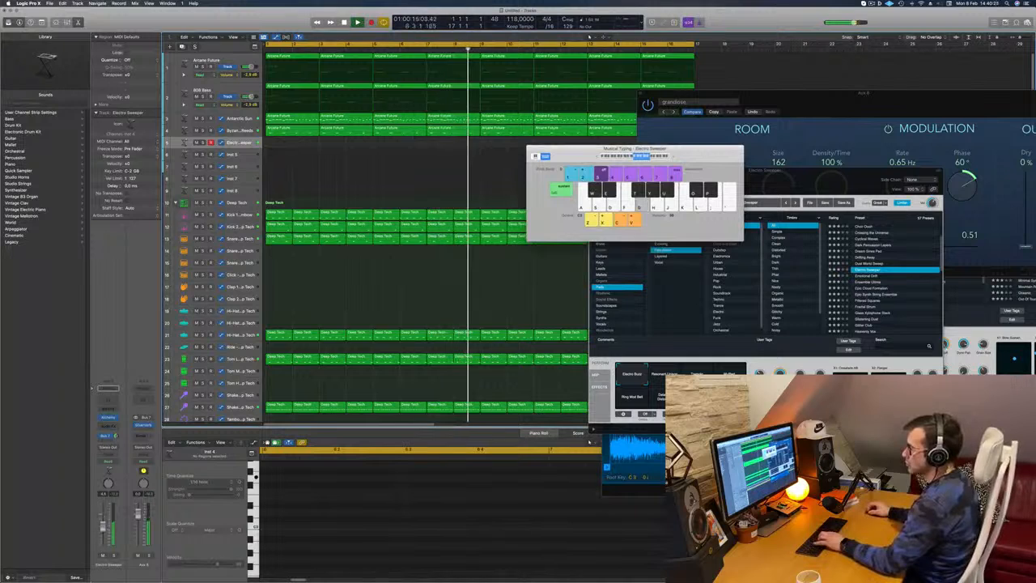
pyautogui.press('h')
# Step: Adjust the Electro Sweeper channel's volume and select the Muffled performance snapshot in its Alchemy window
pyautogui.moveTo(820, 179); pyautogui.dragTo(790, 79)
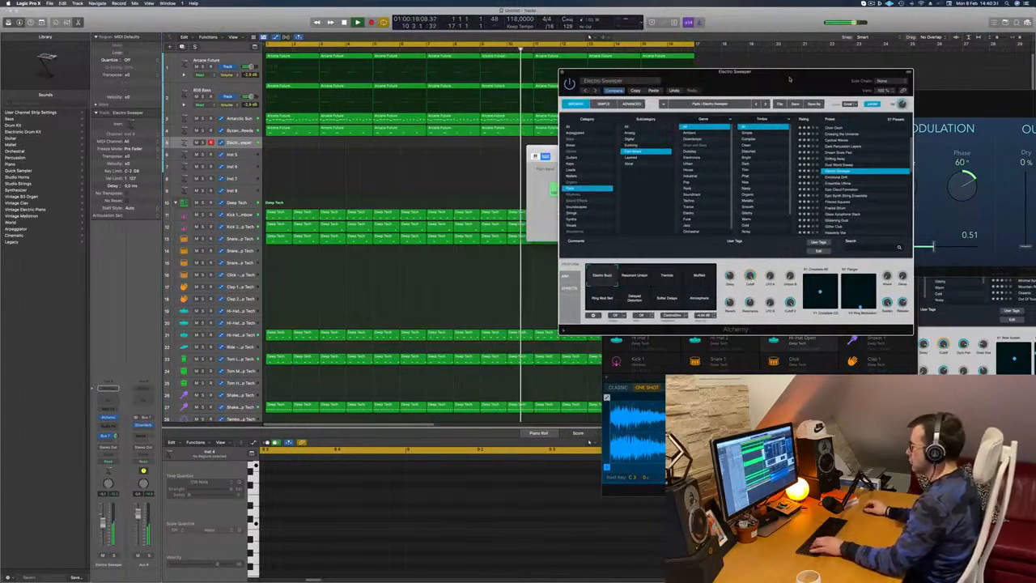
pyautogui.moveTo(802, 80); pyautogui.dragTo(760, 109)
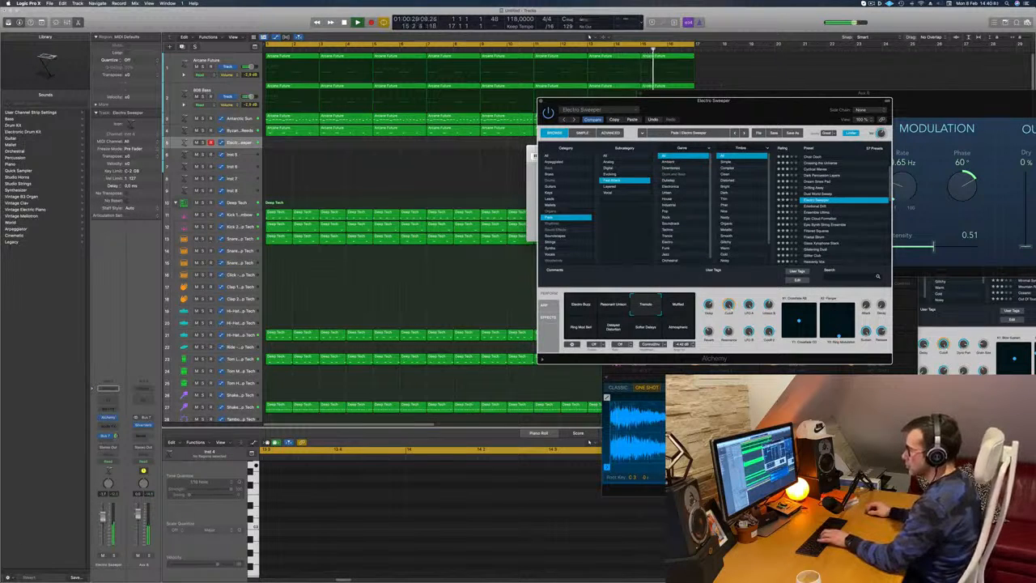
pyautogui.click(103, 516)
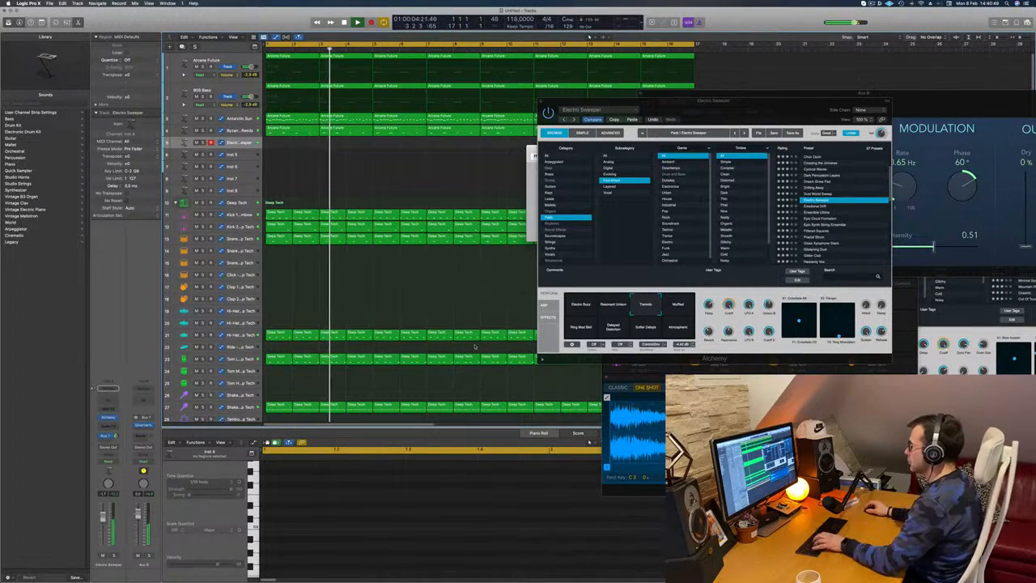
pyautogui.click(666, 307)
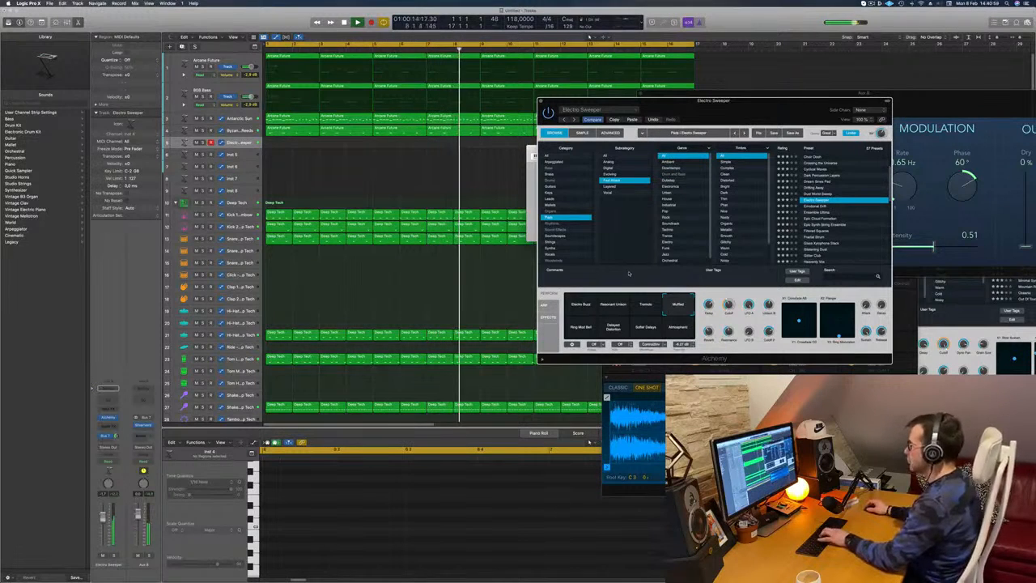
# Step: Record a sustained, descending three-note pad line on the Electro Sweeper track with musical typing, from bar 1 to about bar 15
pyautogui.press('super+k')
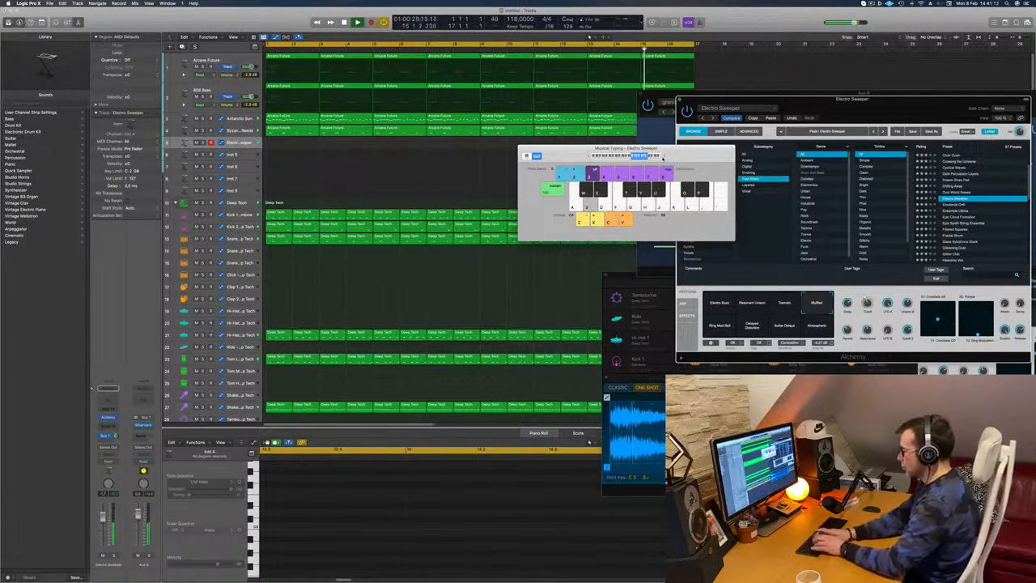
pyautogui.press('r')
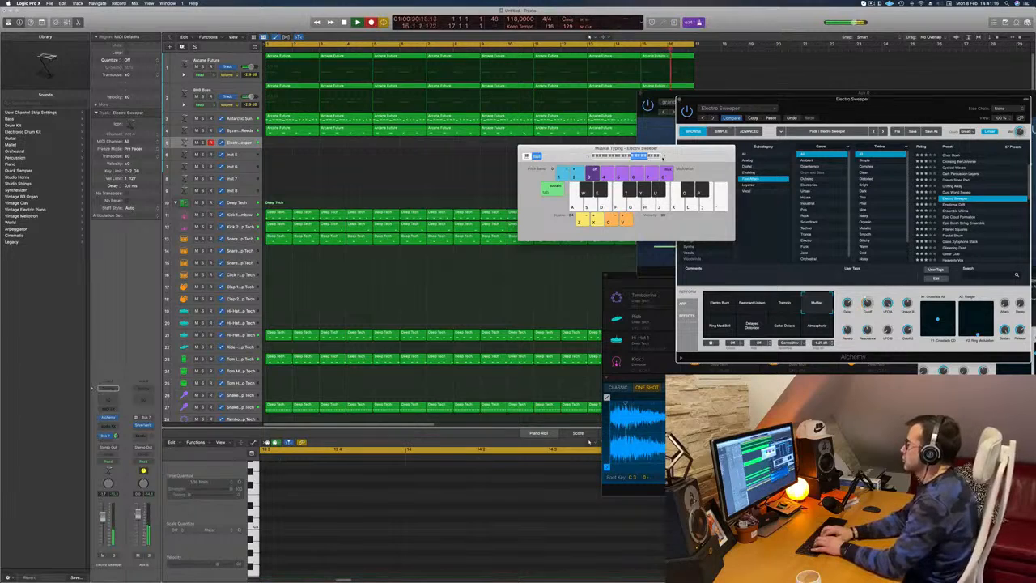
pyautogui.press('f')
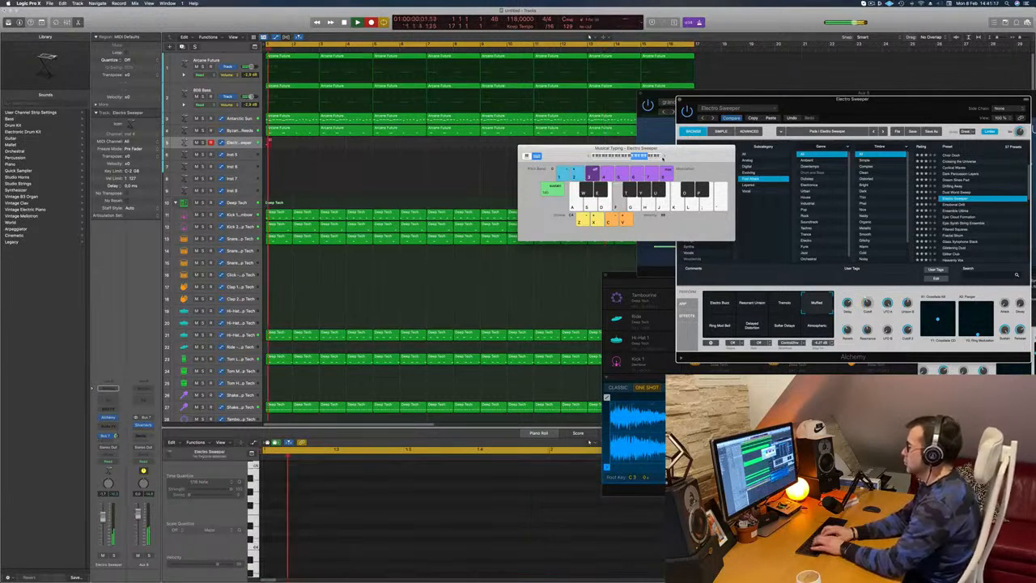
pyautogui.press('d')
pyautogui.press('s')
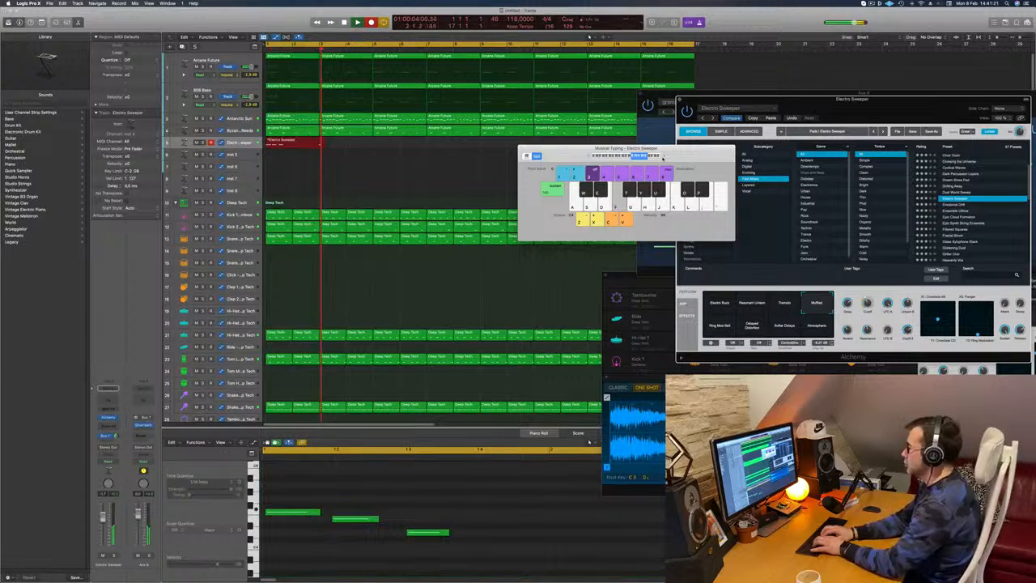
pyautogui.press('d')
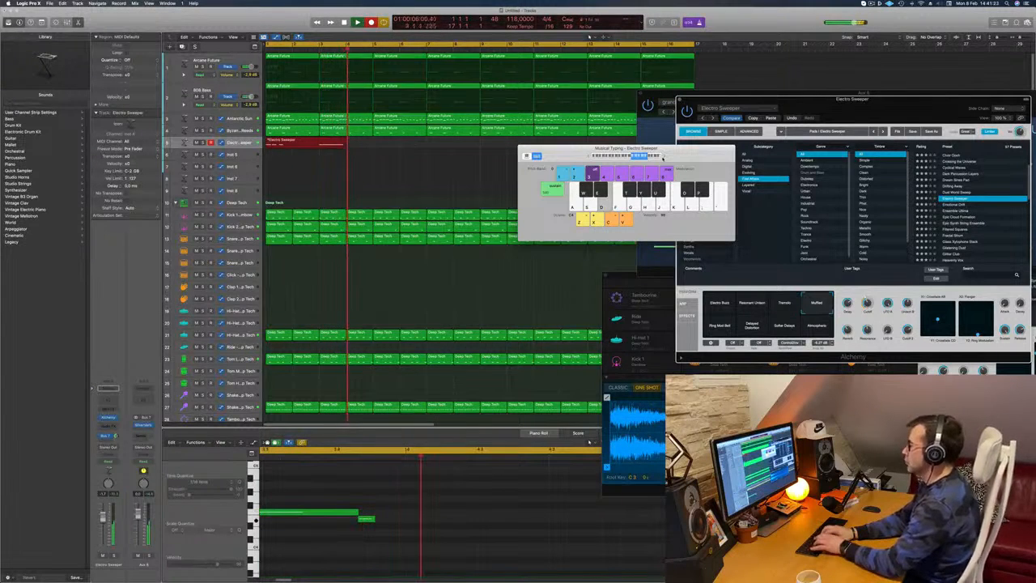
pyautogui.press('s')
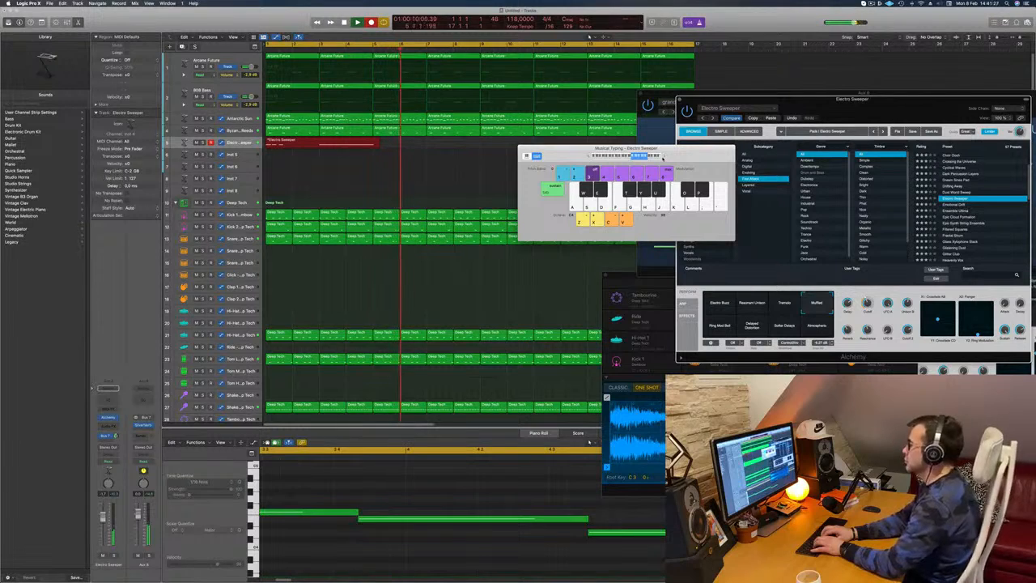
pyautogui.press('f')
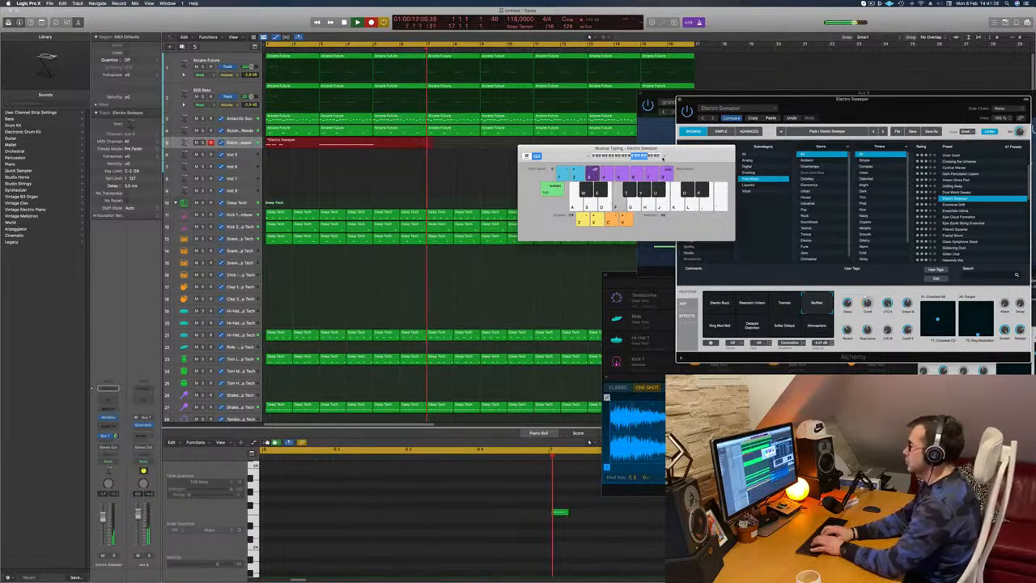
pyautogui.press('d')
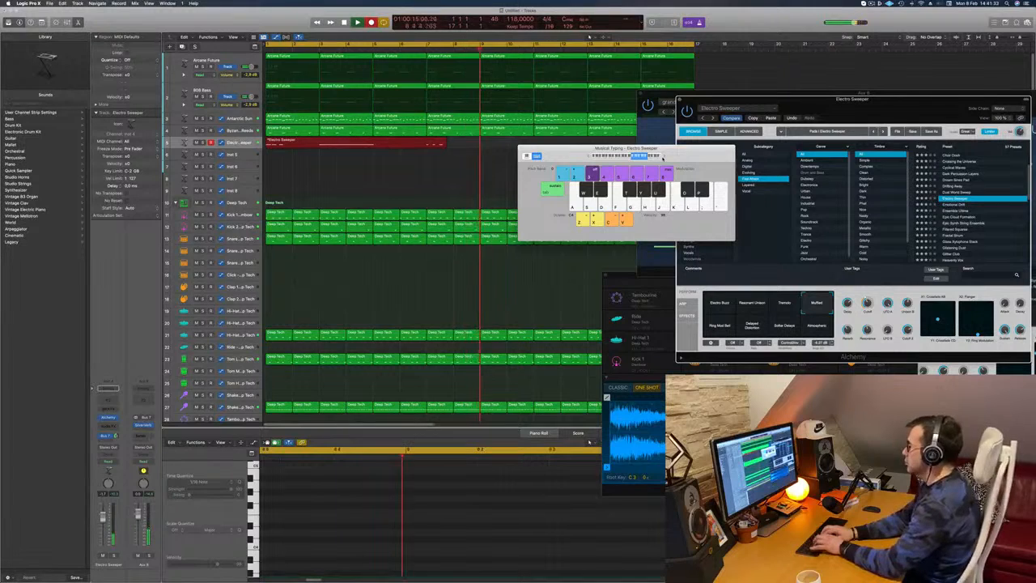
pyautogui.press('s')
pyautogui.press('d')
pyautogui.press('f')
pyautogui.press('d')
pyautogui.press('s')
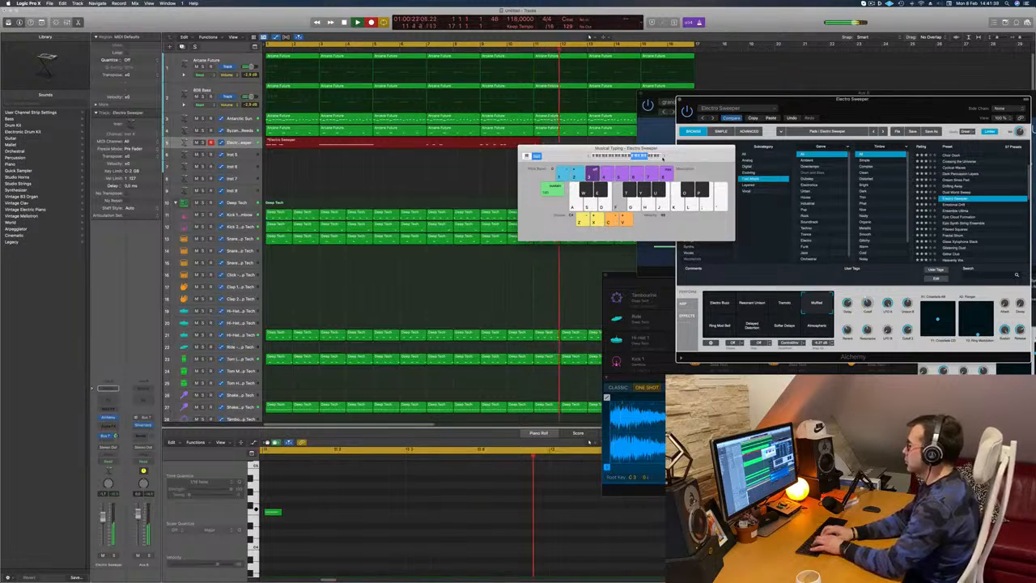
pyautogui.press('d')
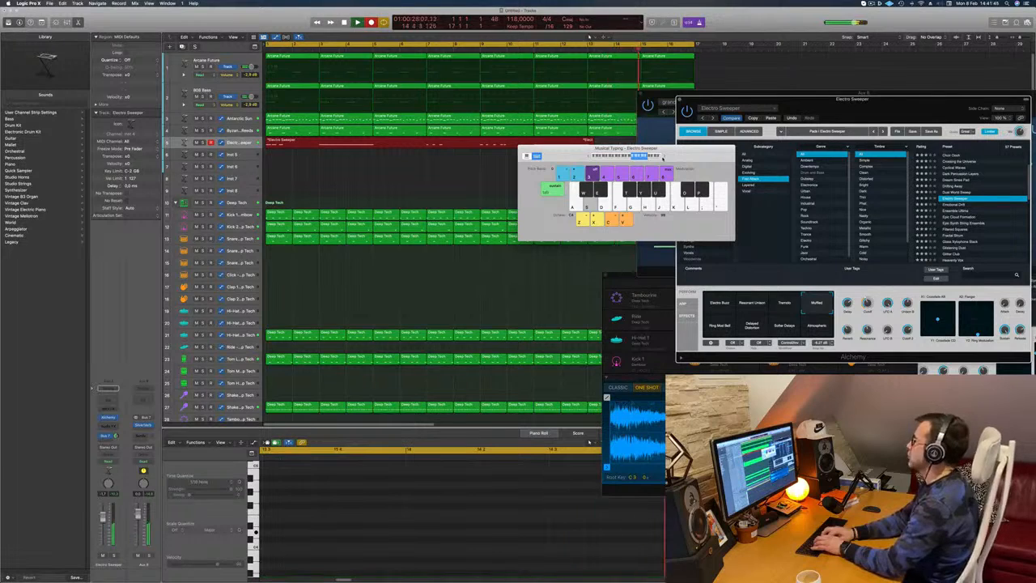
pyautogui.press('space')
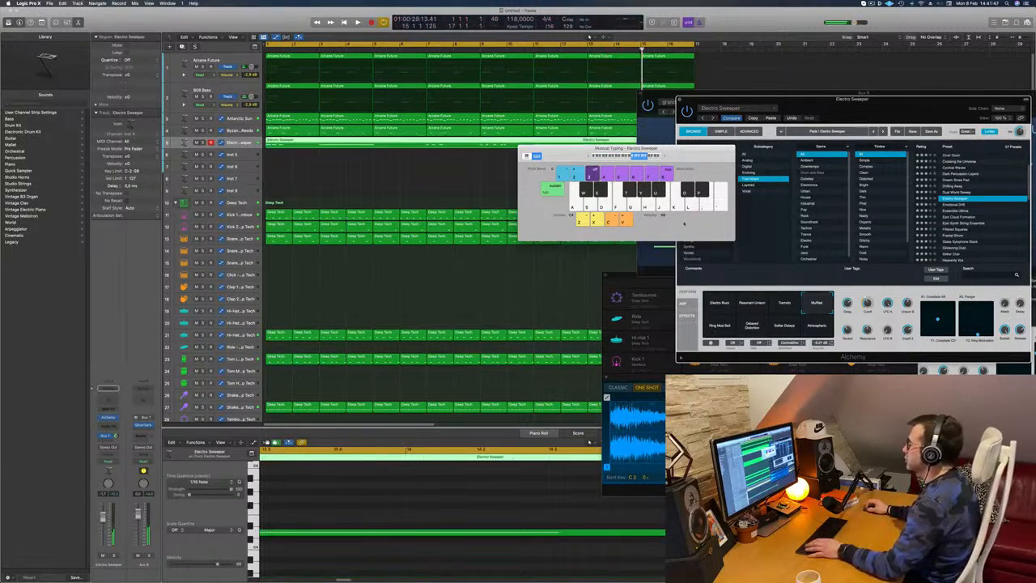
# Step: Split the recorded Electro Sweeper region at bar 11, delete the earlier part, and move the remaining part to bar 1
pyautogui.moveTo(683, 223); pyautogui.dragTo(821, 308)
pyautogui.keyDown('super'); pyautogui.doubleClick(534, 143); pyautogui.keyUp('super')
pyautogui.click(514, 143)
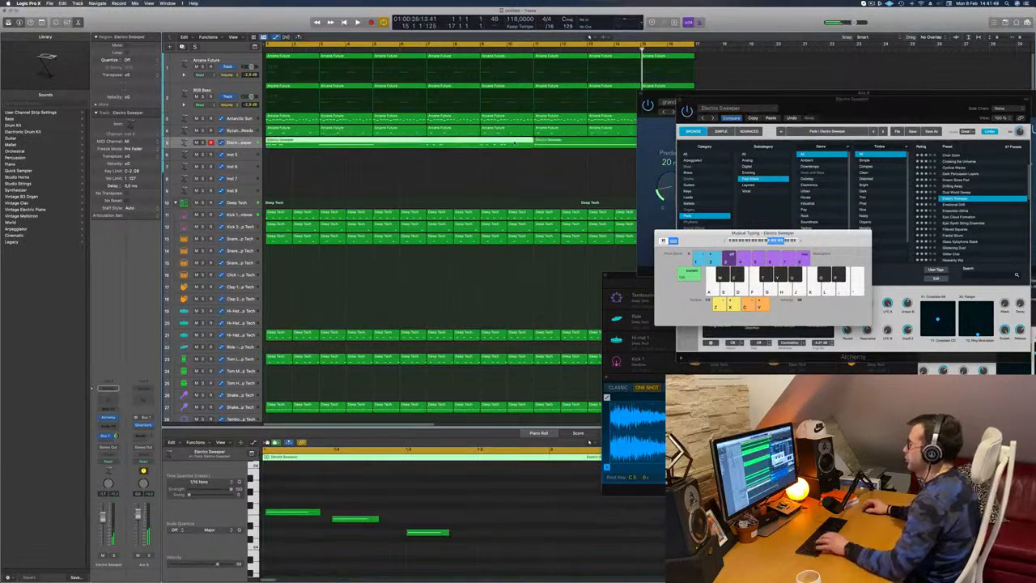
pyautogui.press('Delete')
pyautogui.moveTo(571, 144); pyautogui.dragTo(303, 147)
# Step: Cut the Electro Sweeper region at bar 5 with the Split option for overlapping notes, remove the remainder, and select all notes left
pyautogui.press('space')
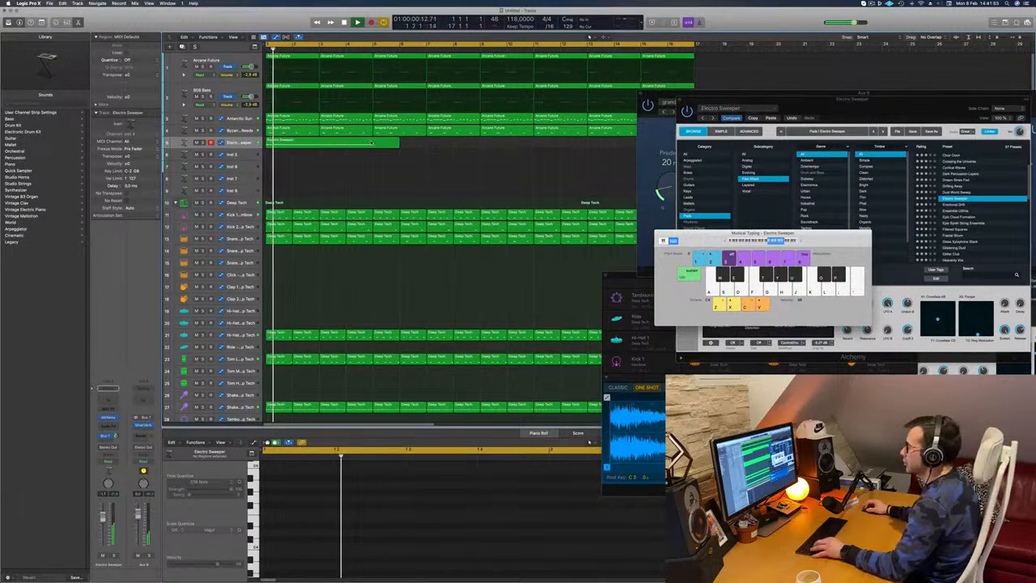
pyautogui.keyDown('super'); pyautogui.doubleClick(372, 145); pyautogui.keyUp('super')
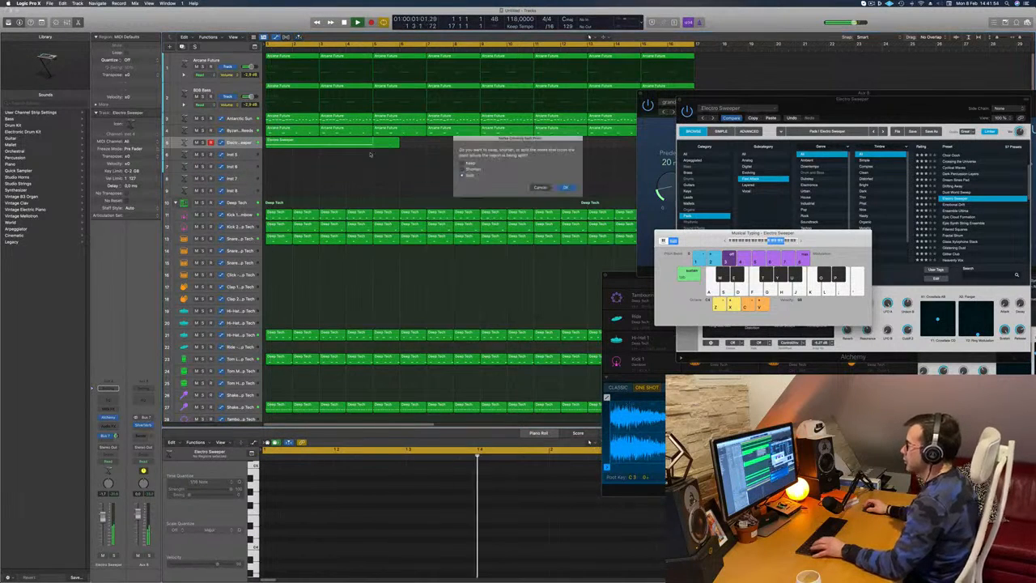
pyautogui.click(564, 188)
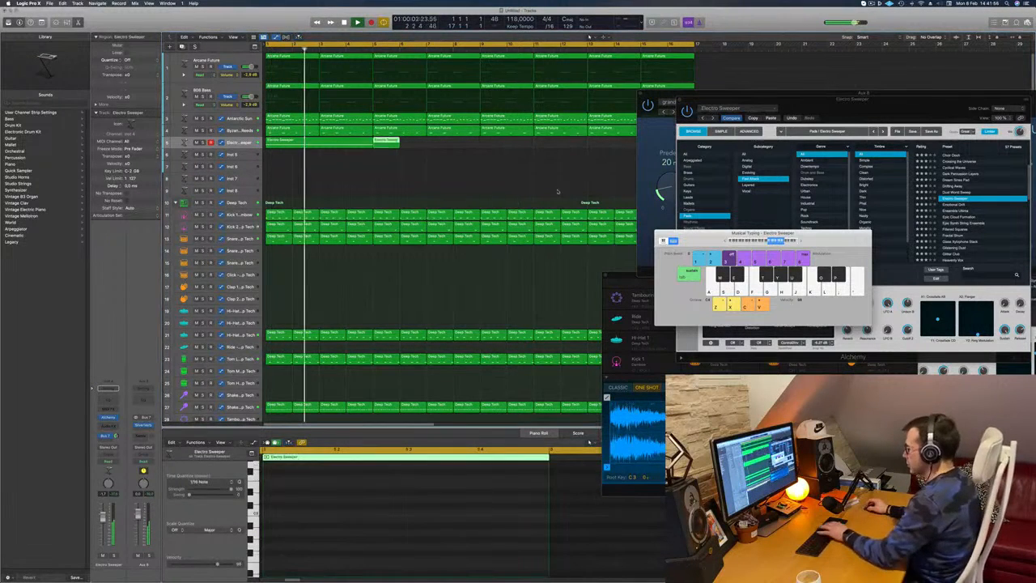
pyautogui.press('Return')
pyautogui.click(356, 532)
pyautogui.press('super+a')
pyautogui.hscroll(-3, 367, 538)
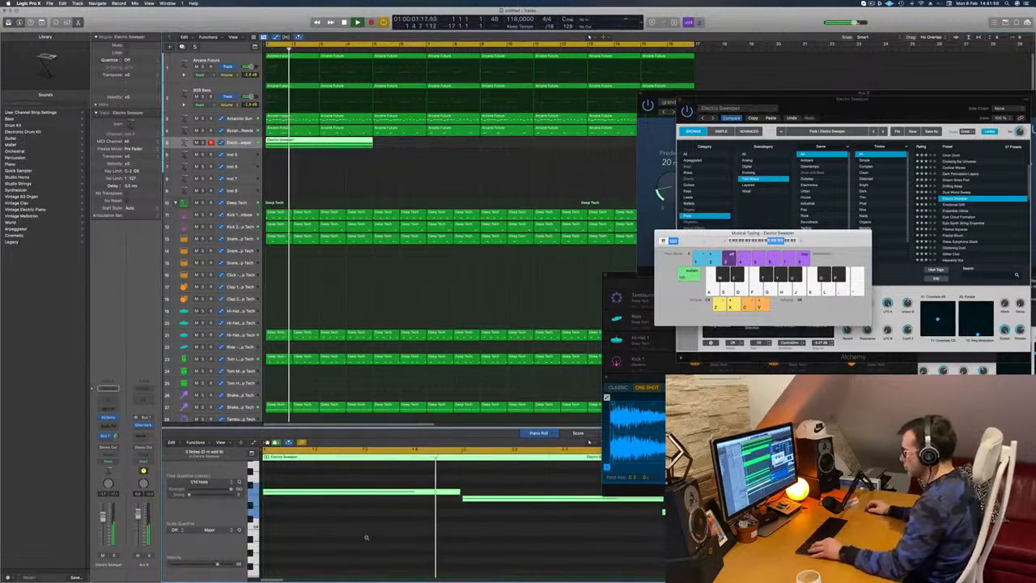
# Step: Copy the four-bar Electro Sweeper region end to end until it fills all 16 bars
pyautogui.click(332, 150)
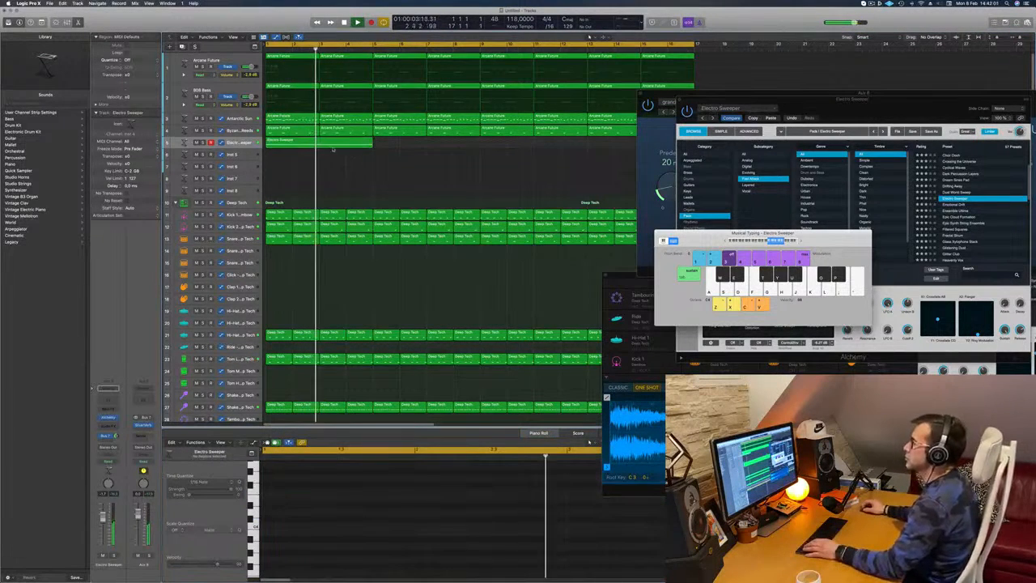
pyautogui.click(332, 149)
pyautogui.moveTo(332, 150); pyautogui.dragTo(444, 174)
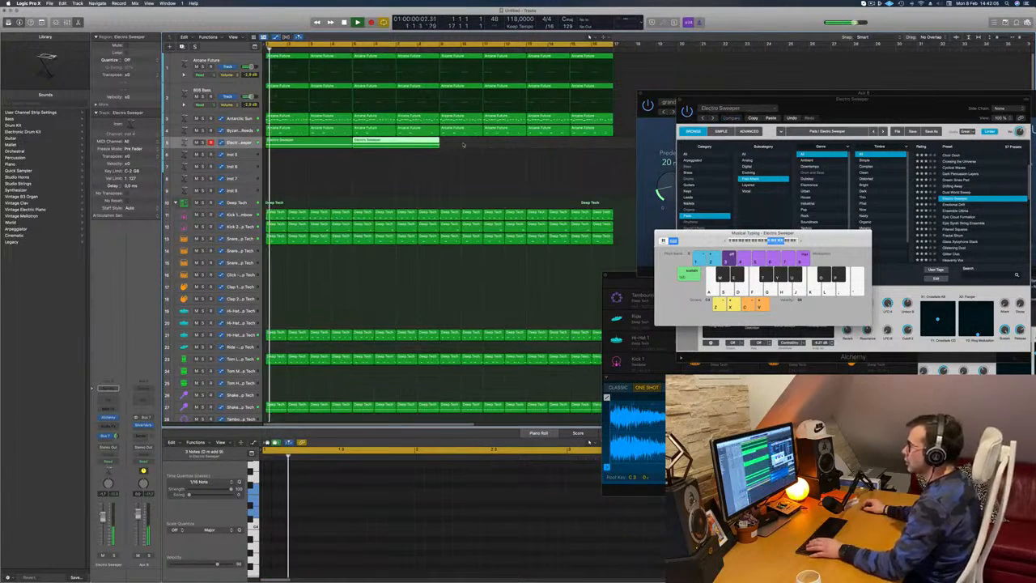
pyautogui.moveTo(404, 146); pyautogui.dragTo(491, 146)
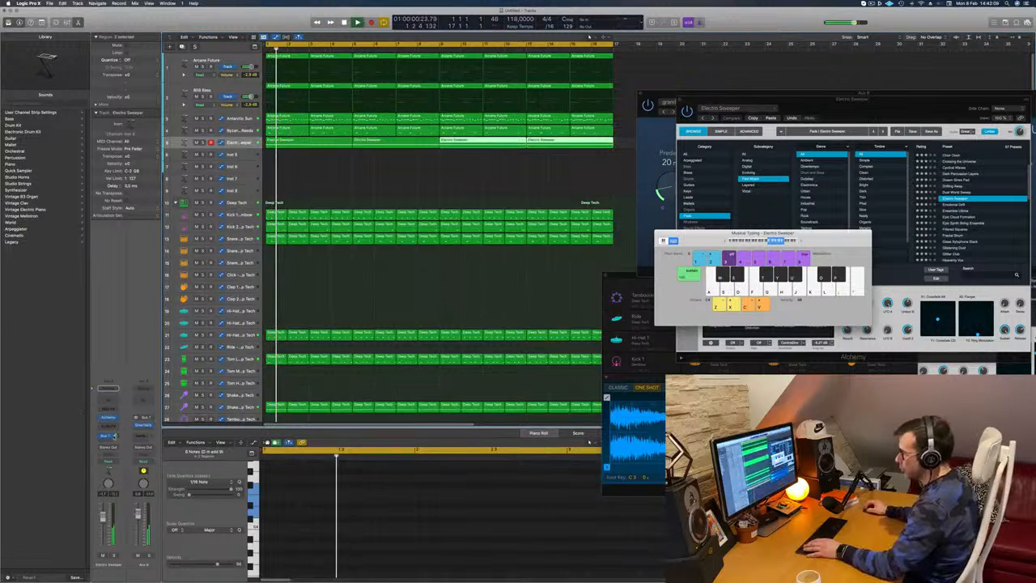
# Step: Bring the Electro Sweeper's Alchemy window to the front, reposition it over the arrangement, and play the track from the start
pyautogui.click(108, 418)
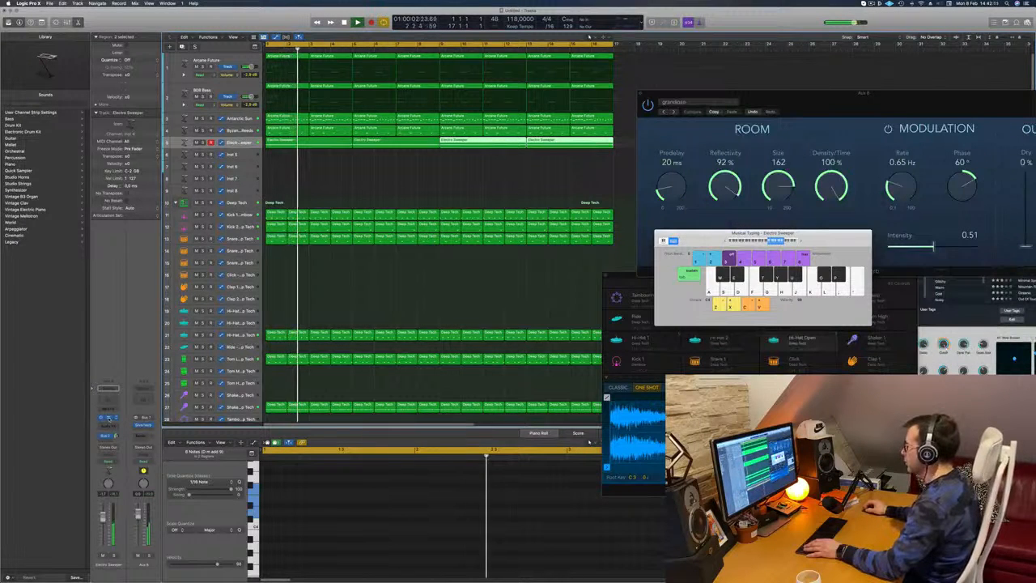
pyautogui.click(109, 418)
pyautogui.click(109, 418)
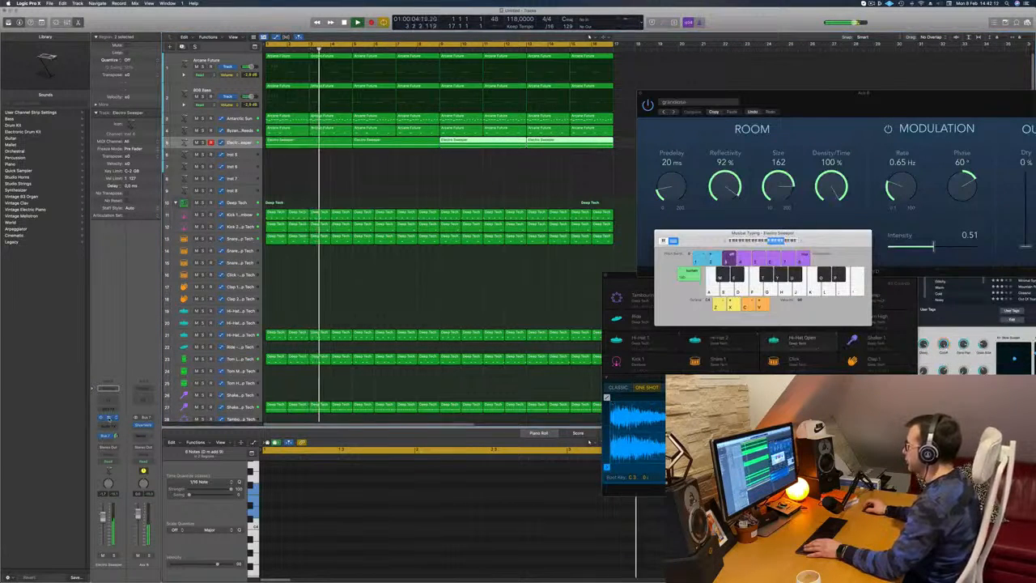
pyautogui.click(108, 418)
pyautogui.moveTo(871, 107); pyautogui.dragTo(579, 122)
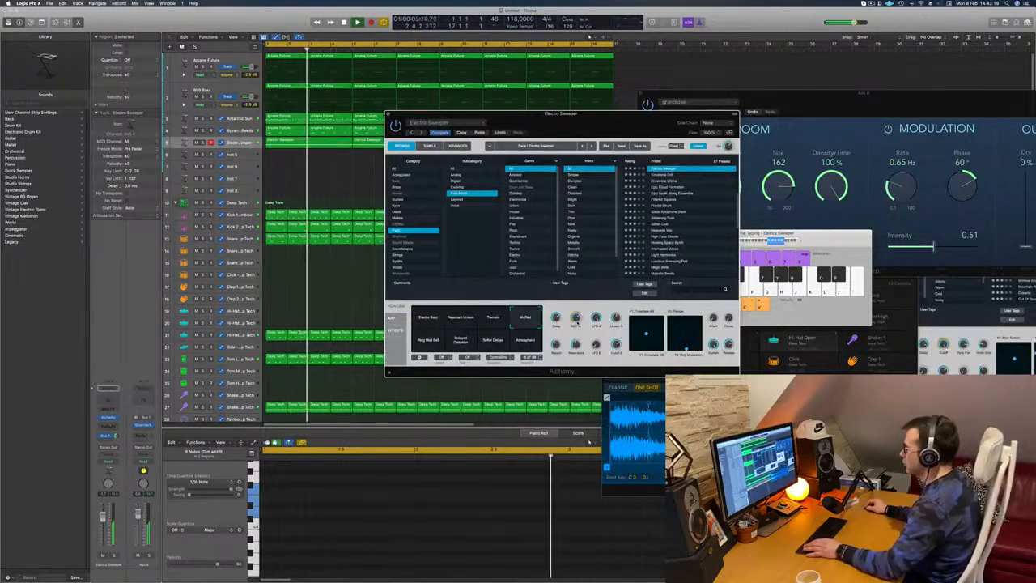
pyautogui.moveTo(598, 309); pyautogui.dragTo(623, 328)
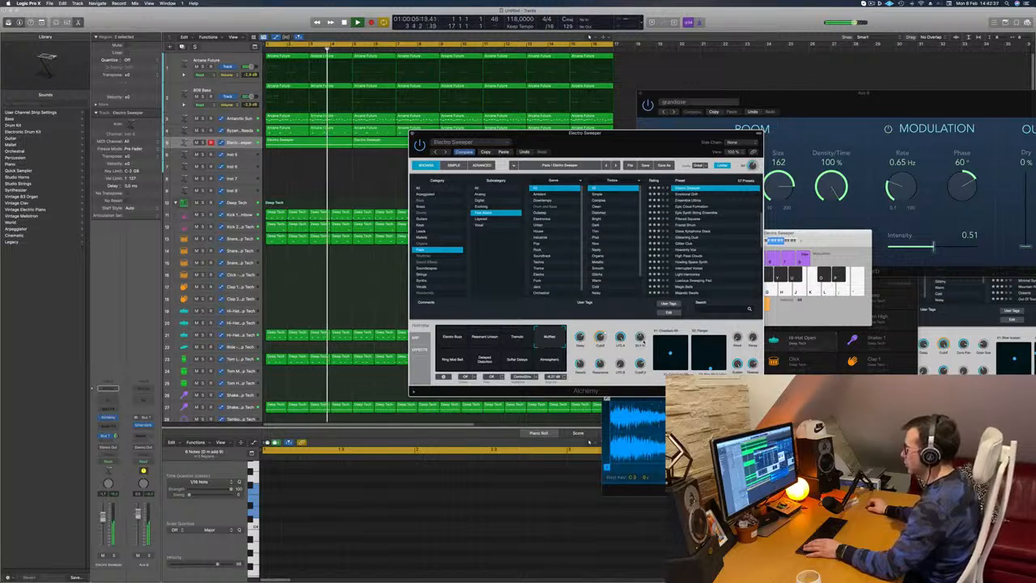
pyautogui.moveTo(609, 145); pyautogui.dragTo(676, 107)
pyautogui.press('space')
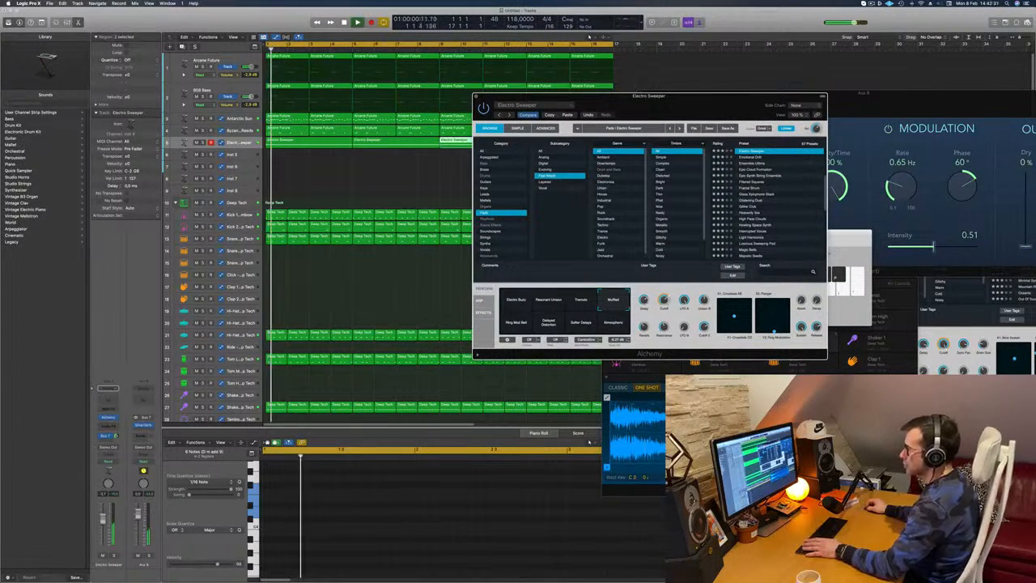
# Step: Insert a Compressor from the Dynamics effects into the Electro Sweeper track's empty audio effect slot
pyautogui.click(108, 427)
pyautogui.click(109, 423)
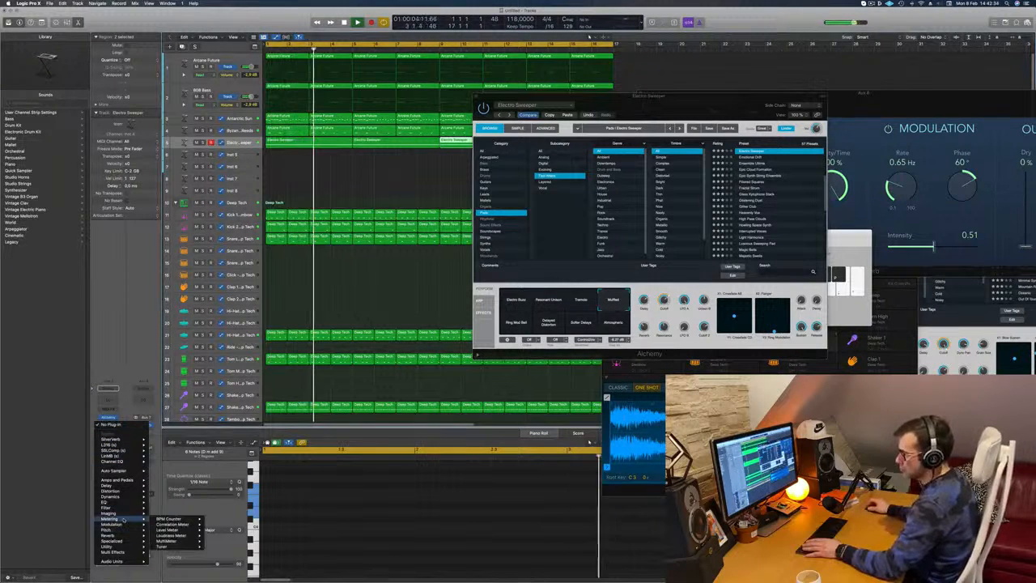
pyautogui.moveTo(114, 500)
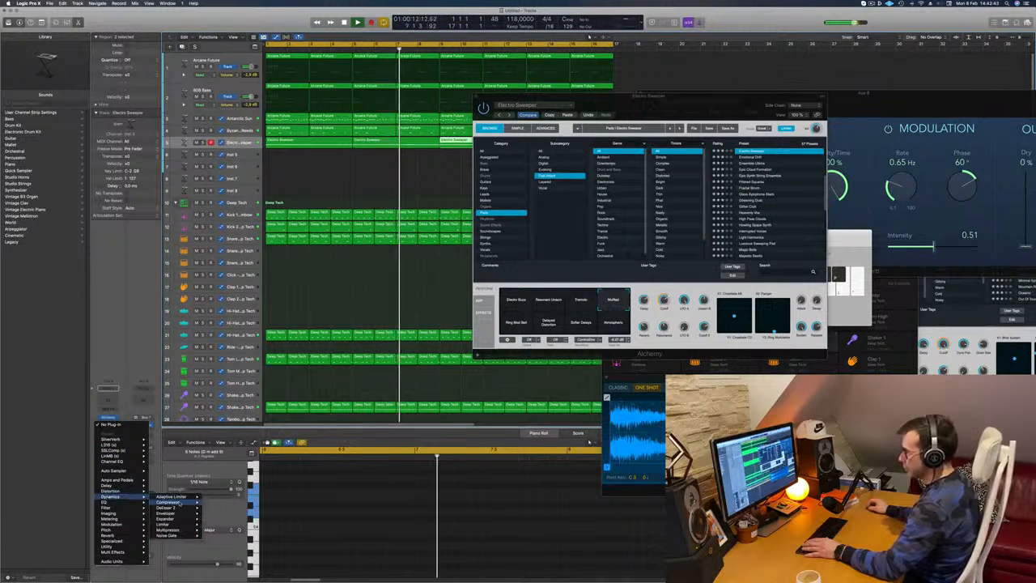
pyautogui.moveTo(169, 501)
pyautogui.click(215, 502)
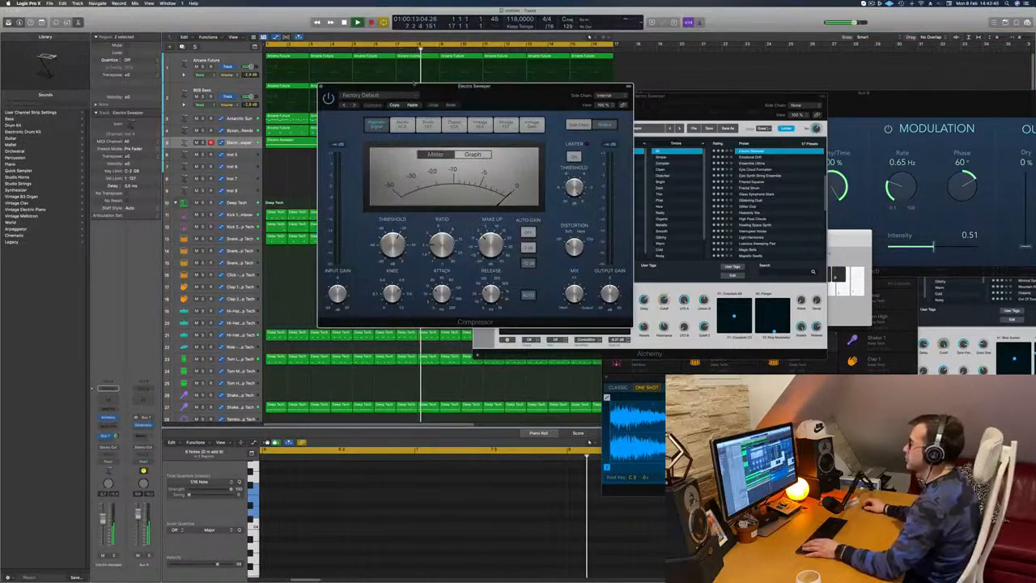
# Step: Set the Compressor's side-chain source to the Kick 1 - Dembow instrument (Inst 9)
pyautogui.moveTo(489, 86); pyautogui.dragTo(517, 93)
pyautogui.click(636, 101)
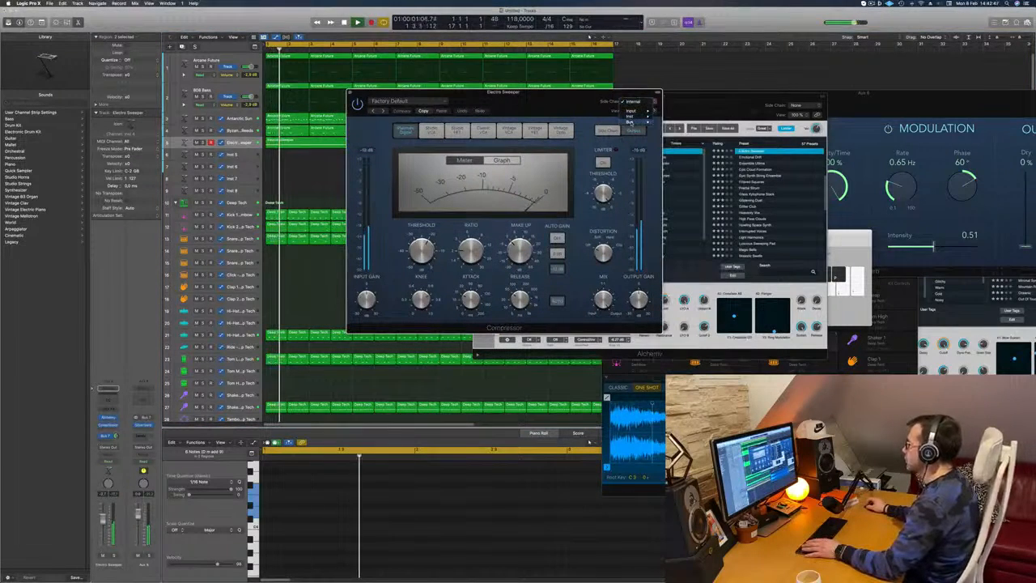
pyautogui.moveTo(635, 116)
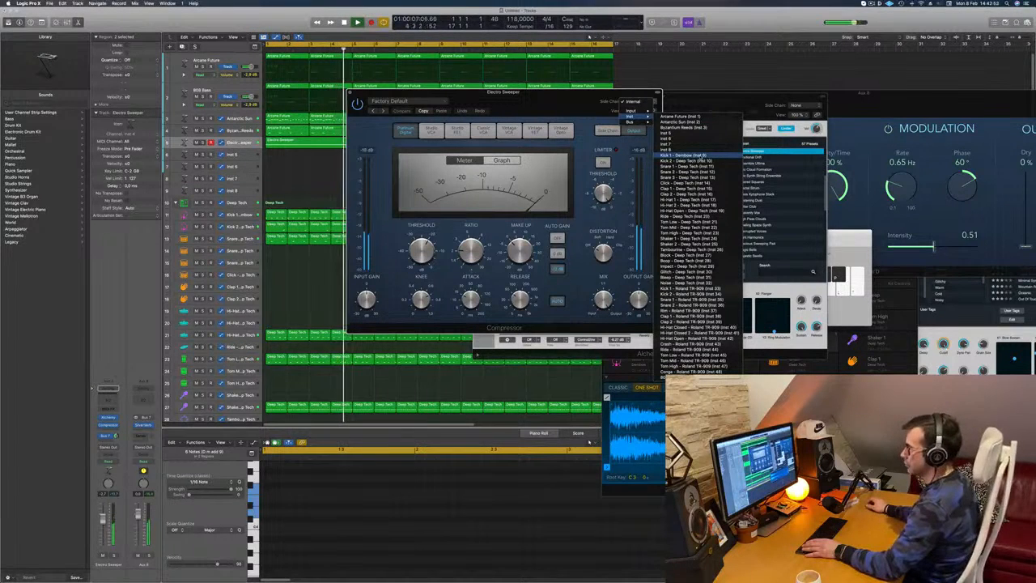
pyautogui.click(701, 156)
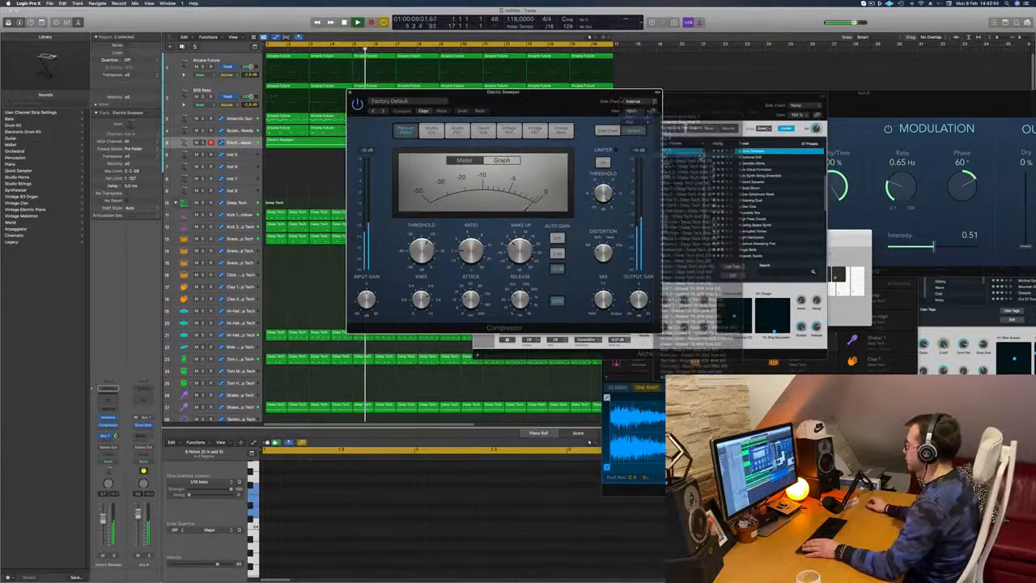
# Step: Set the Compressor's threshold to about -24.5 dB while playing the track from the start, and close the Compressor window
pyautogui.press('space')
pyautogui.press('space')
pyautogui.moveTo(559, 93); pyautogui.dragTo(613, 92)
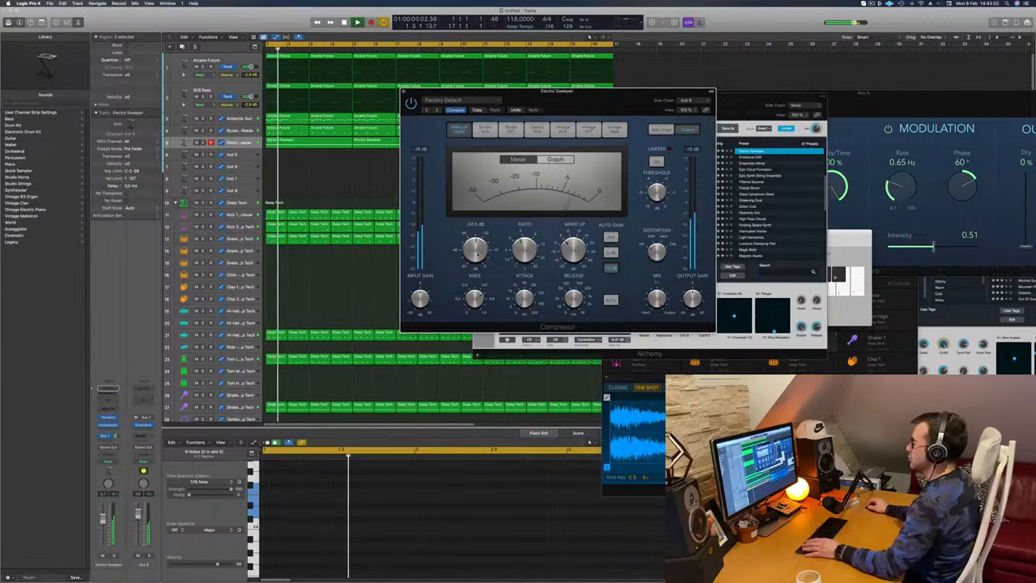
pyautogui.press('Return')
pyautogui.click(404, 91)
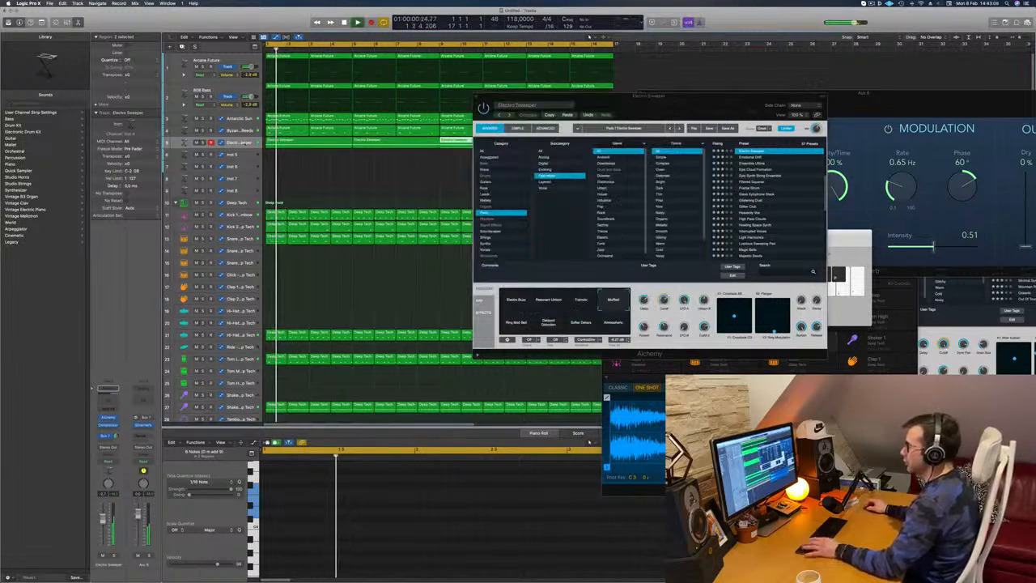
# Step: Replay the track from the start, adjust the Electro Sweeper's Alchemy transform pad within the Muffled snapshot, and close the Alchemy window
pyautogui.press('Return')
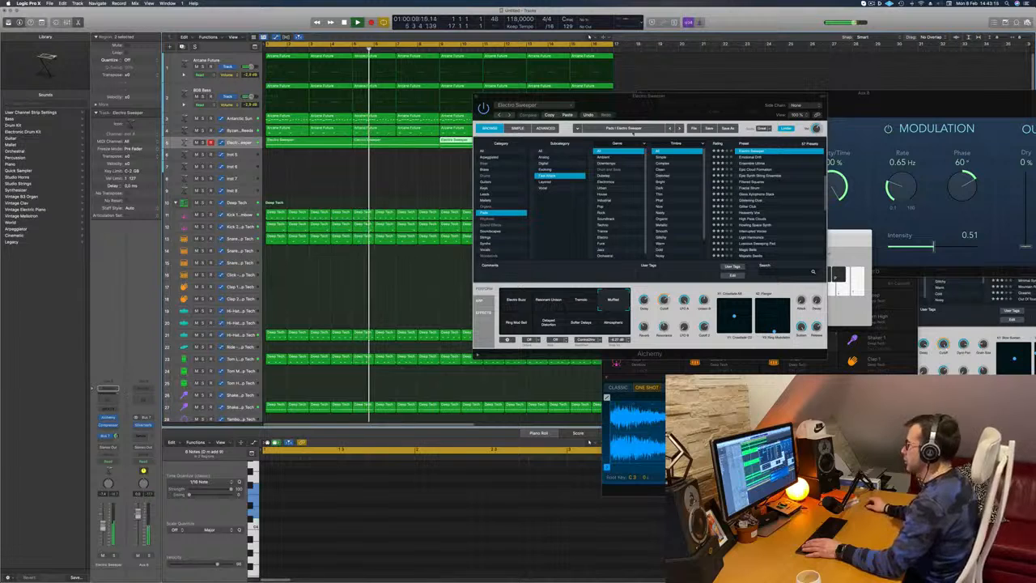
pyautogui.moveTo(644, 110); pyautogui.dragTo(524, 138)
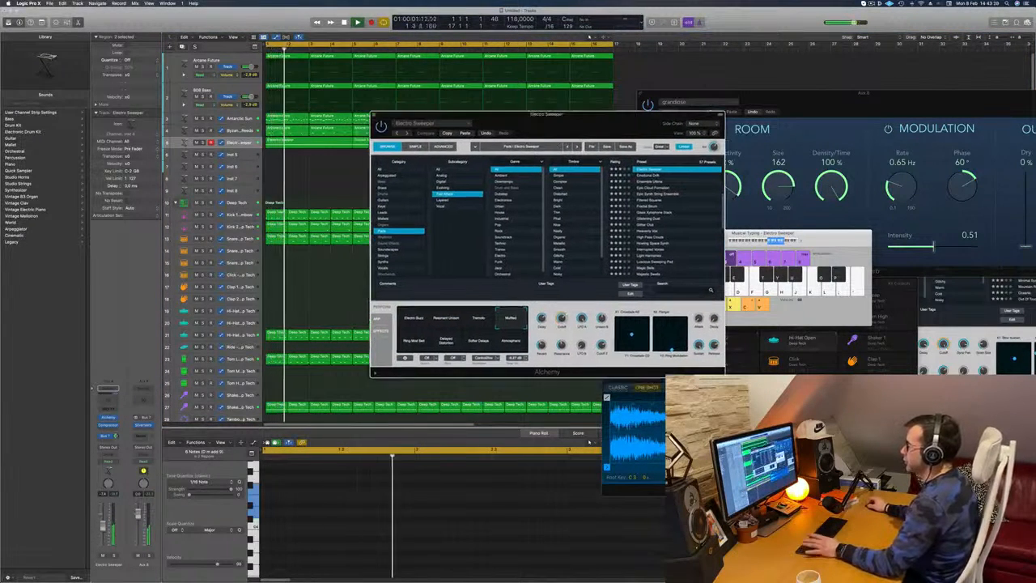
pyautogui.press('space')
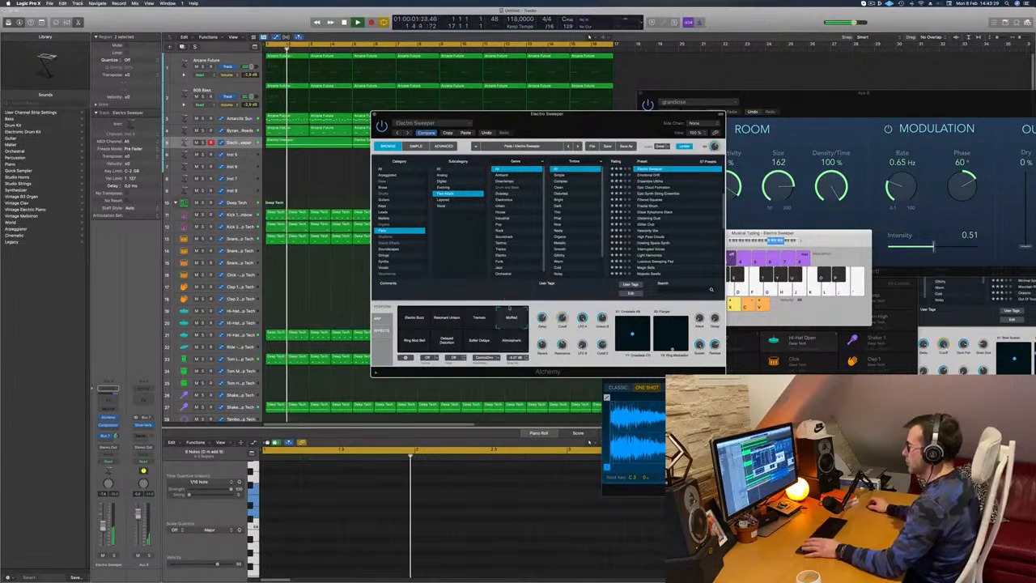
pyautogui.click(513, 322)
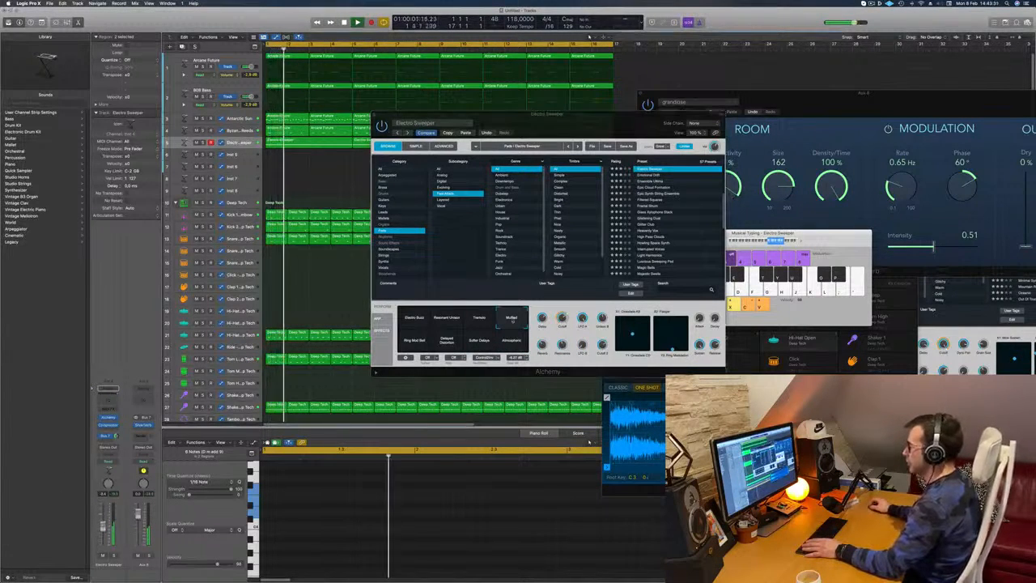
pyautogui.moveTo(580, 115); pyautogui.dragTo(621, 110)
pyautogui.press('space')
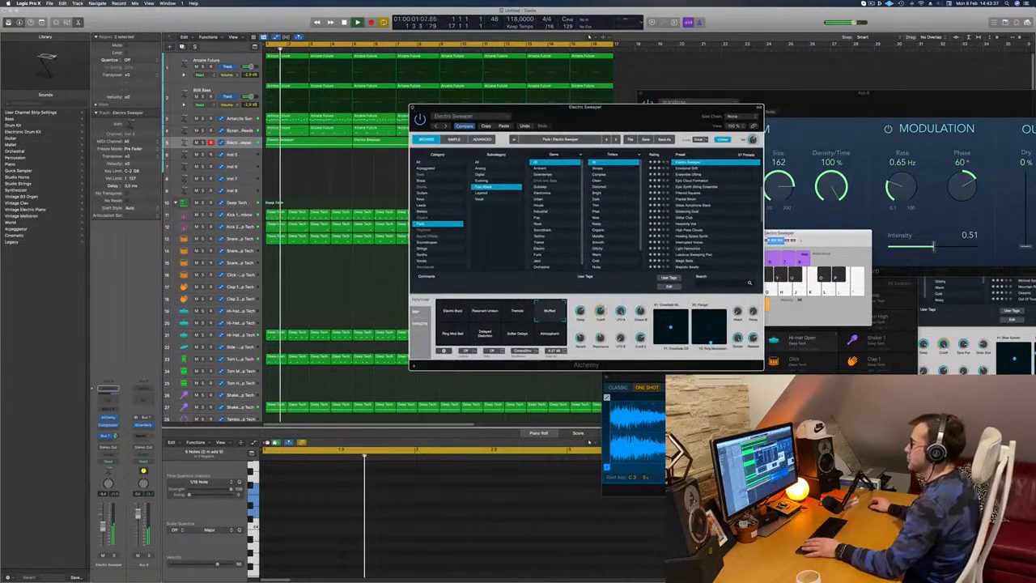
pyautogui.click(413, 108)
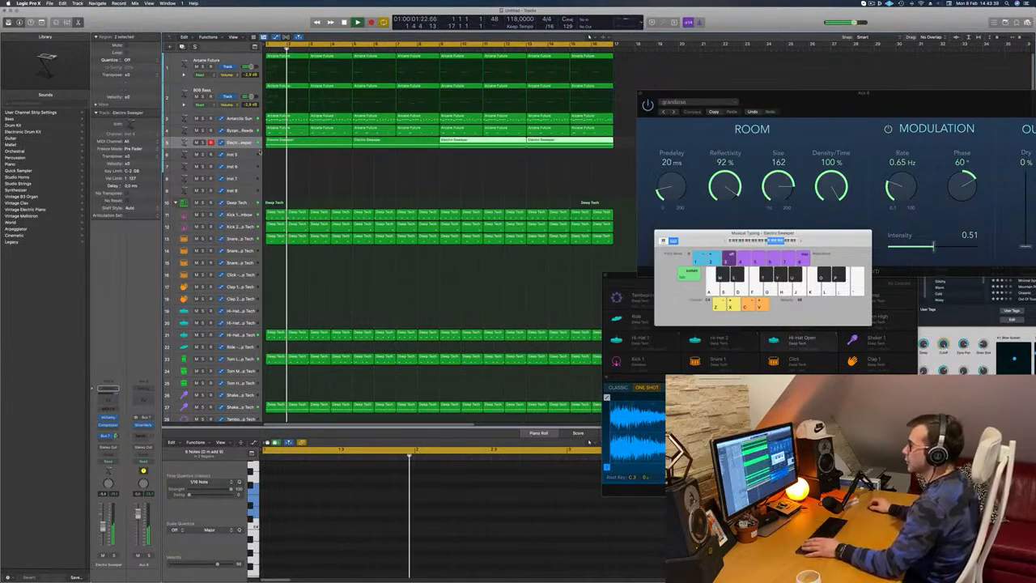
# Step: Insert the stereo Step FX multi-effect after the Compressor on the Electro Sweeper track and move its window off the tracks
pyautogui.click(108, 428)
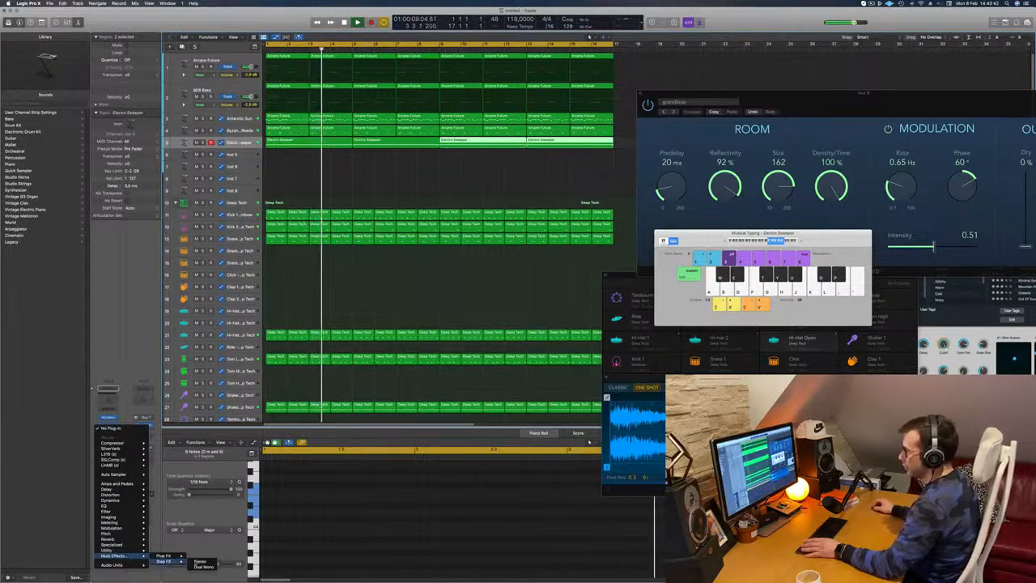
pyautogui.click(200, 560)
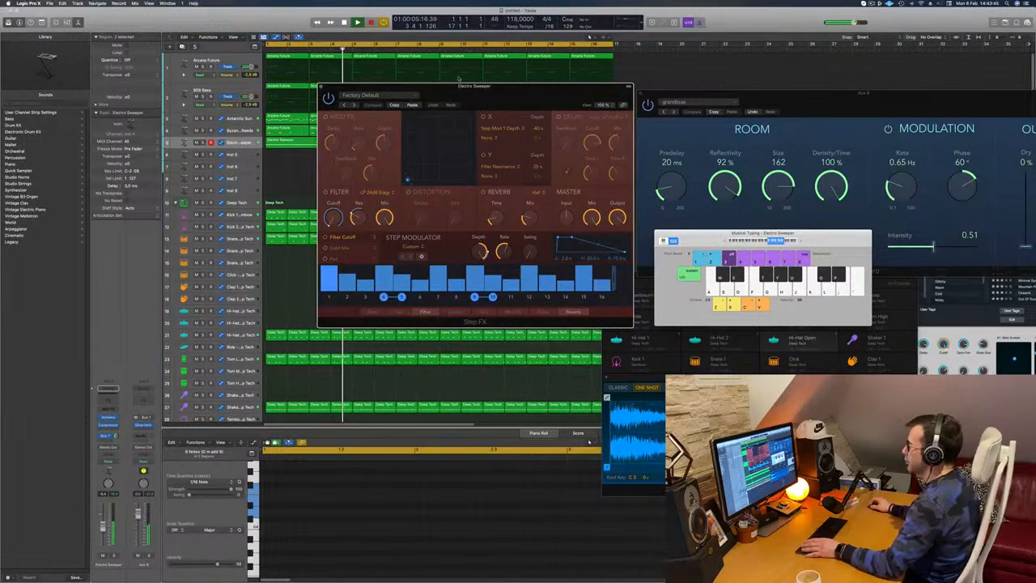
pyautogui.moveTo(502, 86); pyautogui.dragTo(580, 115)
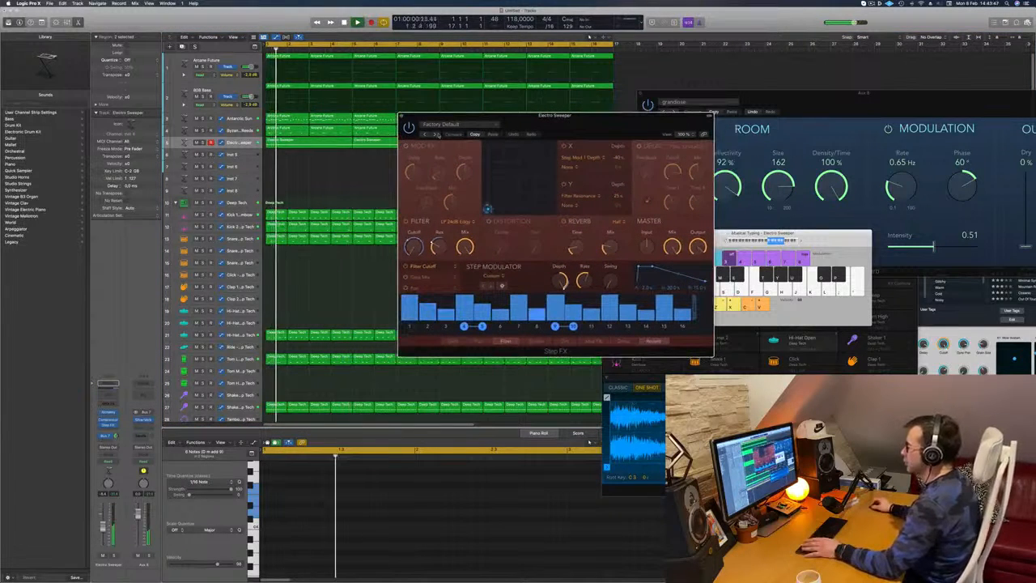
# Step: Step through the Step FX presets during playback and load Broken Echoes
pyautogui.click(435, 135)
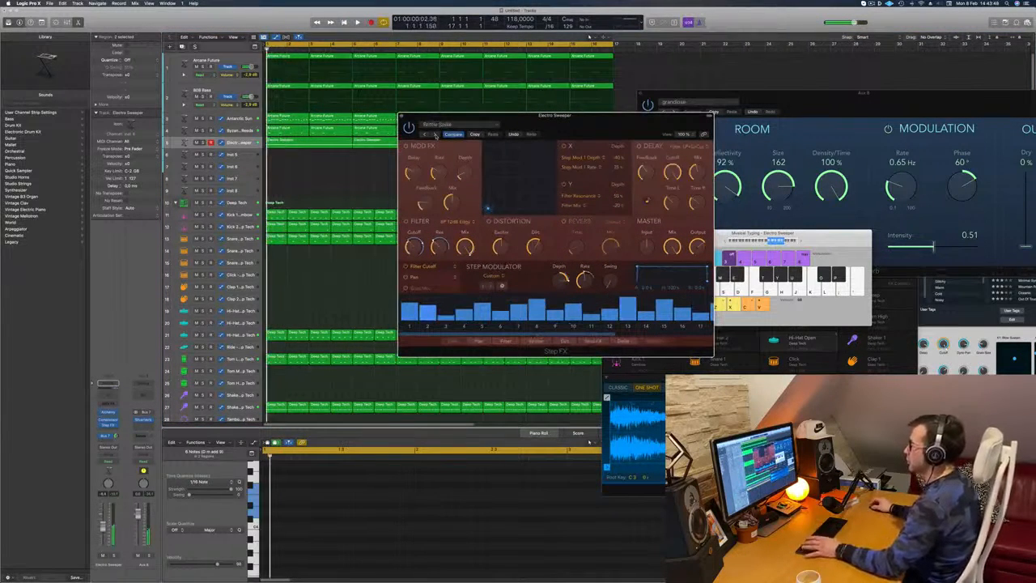
pyautogui.moveTo(436, 135); pyautogui.dragTo(392, 142)
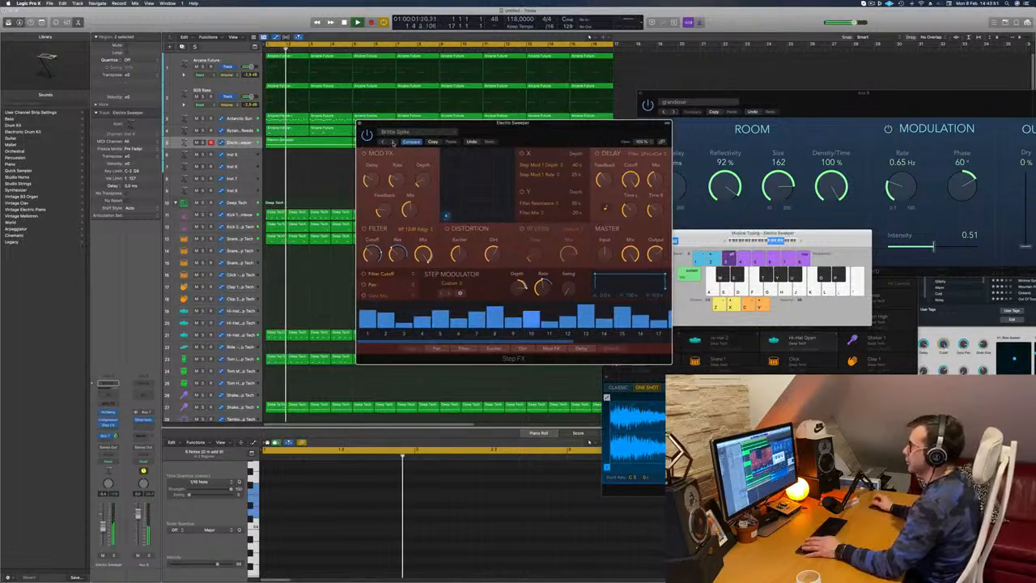
pyautogui.click(391, 143)
pyautogui.moveTo(530, 136); pyautogui.dragTo(580, 157)
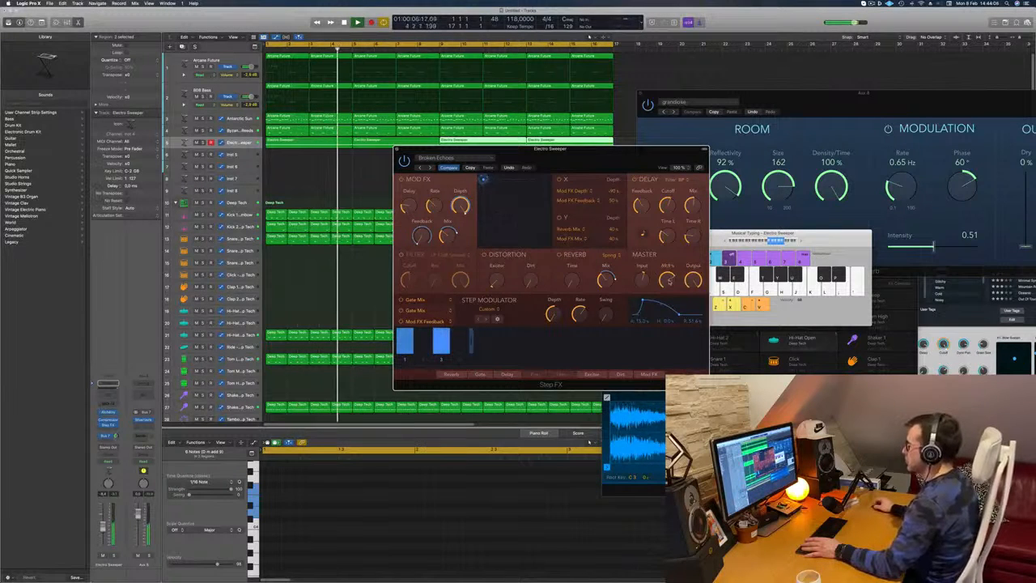
# Step: Fine-tune the Electro Sweeper track's volume against the Step FX sound during playback, and close the Step FX window
pyautogui.moveTo(670, 282)
pyautogui.moveTo(599, 149); pyautogui.dragTo(689, 112)
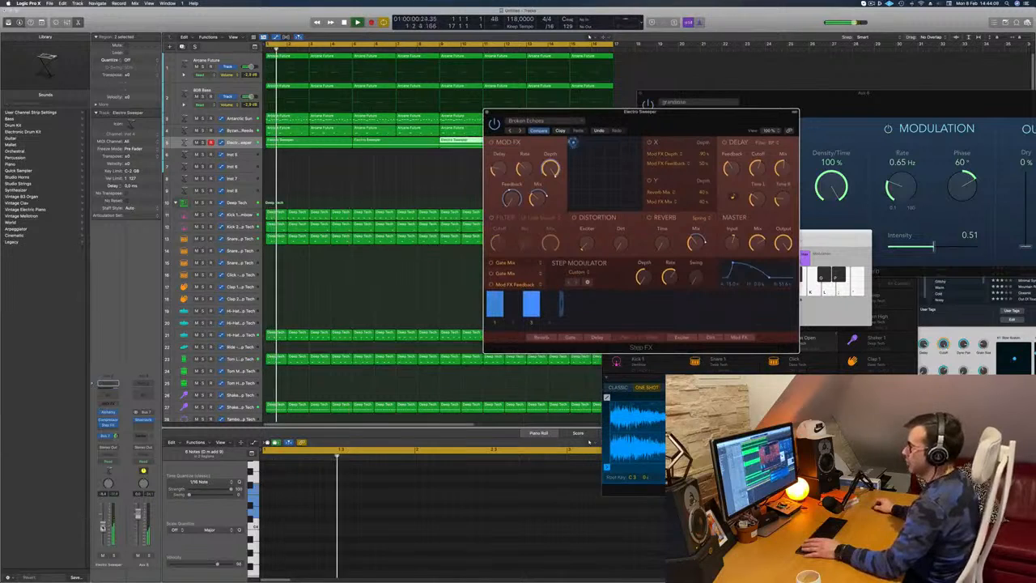
pyautogui.moveTo(103, 525); pyautogui.dragTo(103, 526)
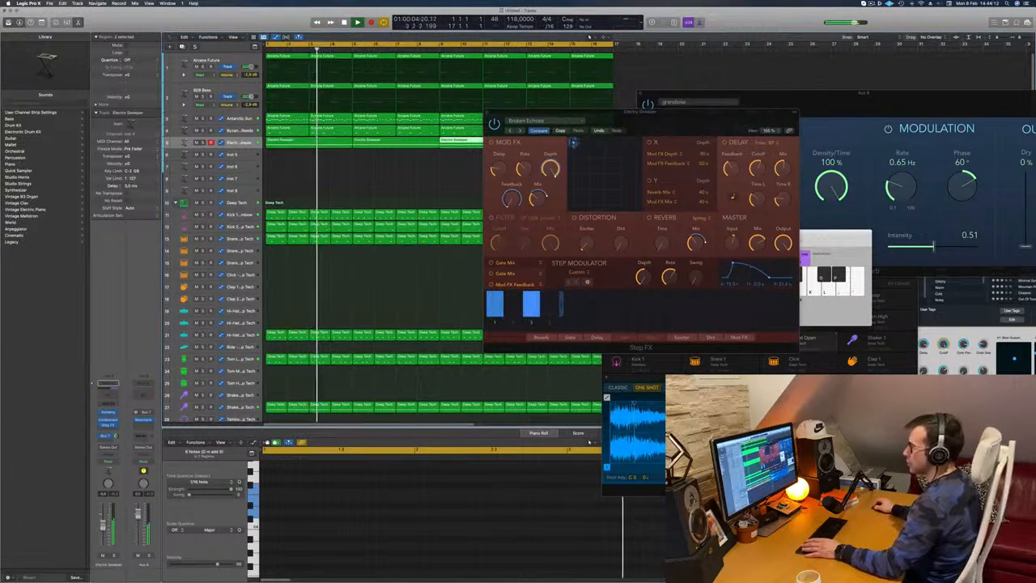
pyautogui.click(486, 113)
# Step: Deselect the Electro Sweeper regions, select the 808 Bass track, and play the arrangement from the start
pyautogui.click(400, 175)
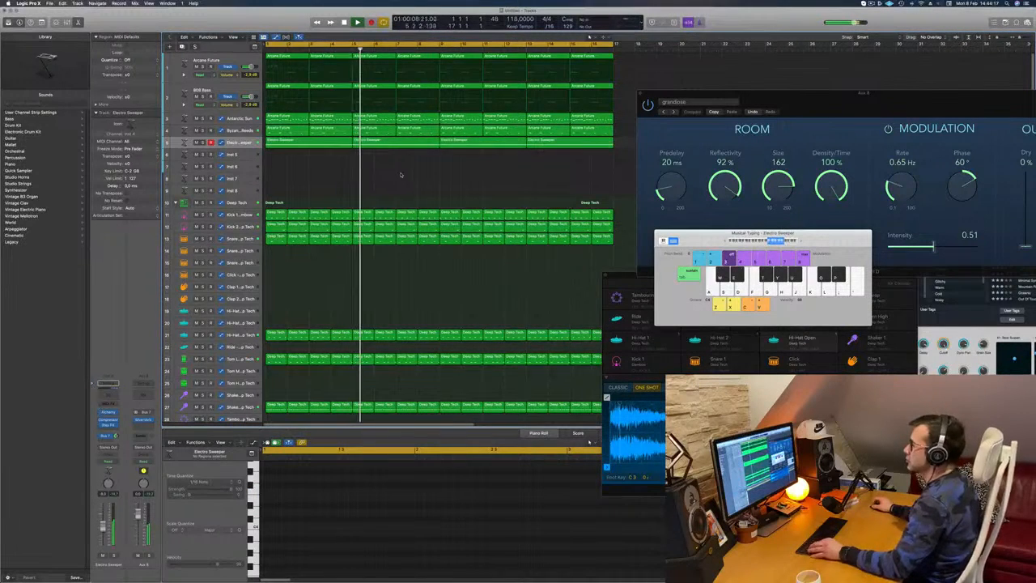
pyautogui.press('super+Left')
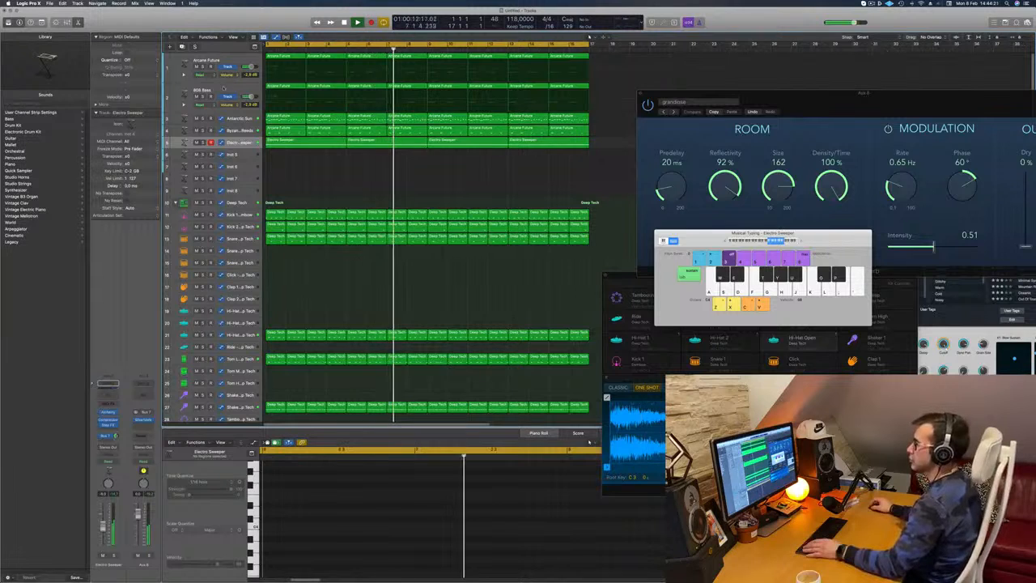
pyautogui.click(188, 93)
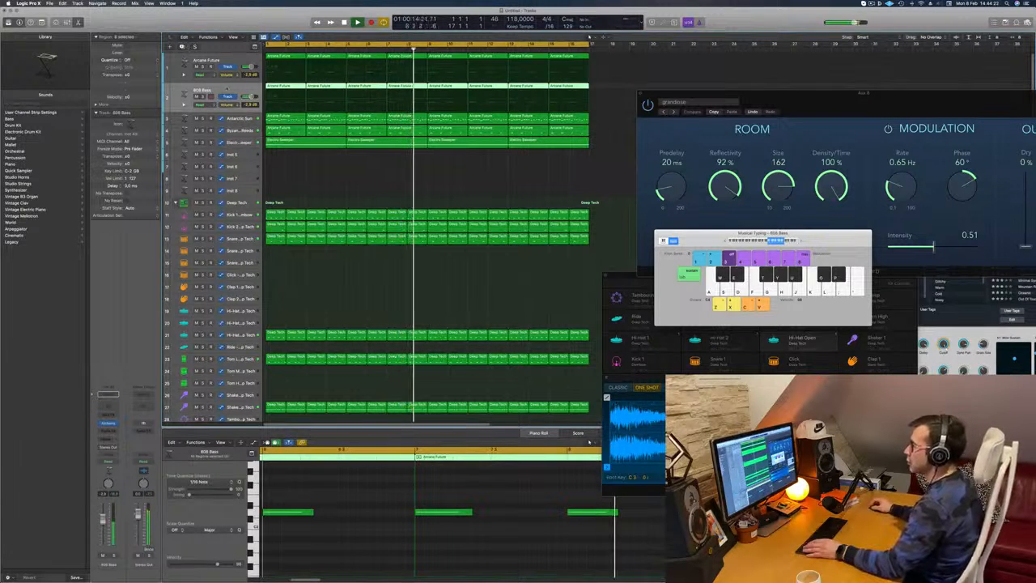
pyautogui.press('Return')
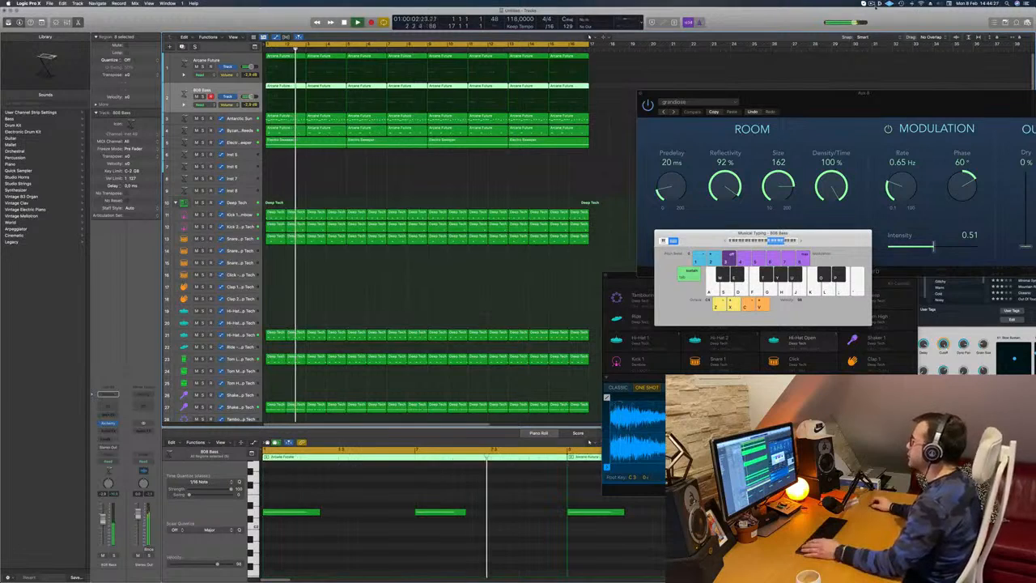
pyautogui.click(871, 4)
pyautogui.click(793, 24)
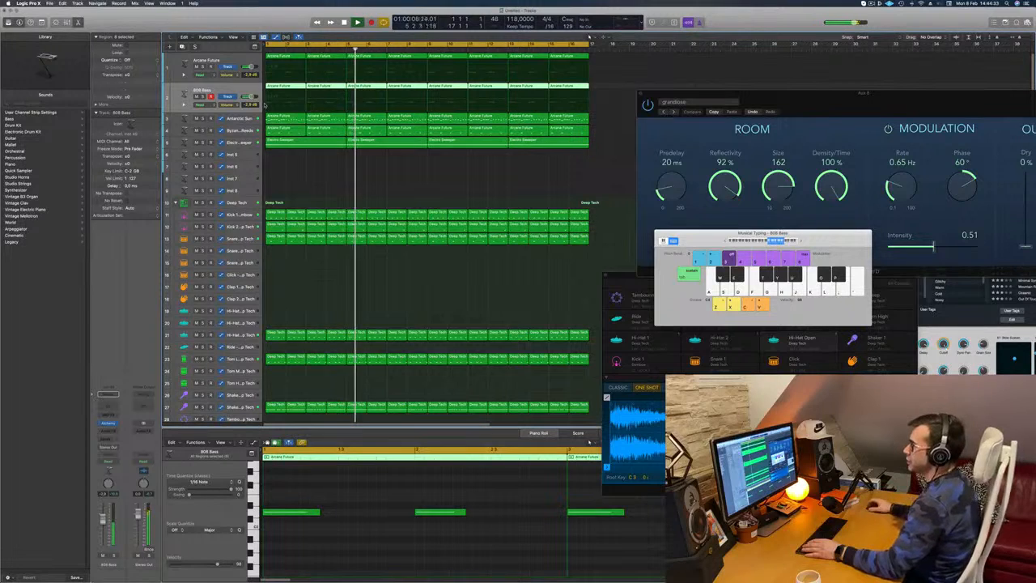
# Step: Add a new track with duplicate settings of the 808 Bass track and copy the first Arcane Future region onto it
pyautogui.press('Return')
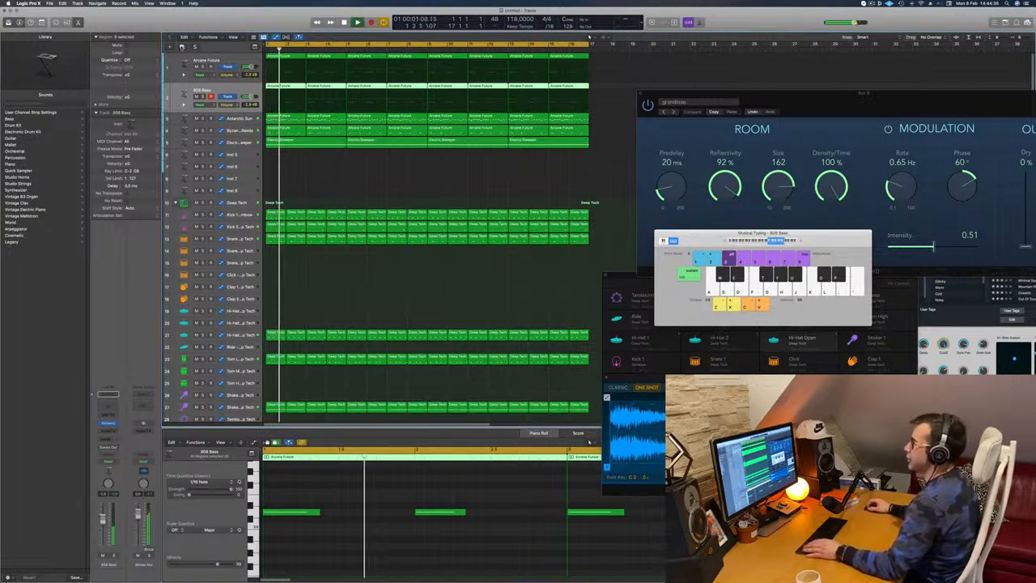
pyautogui.press('super+d')
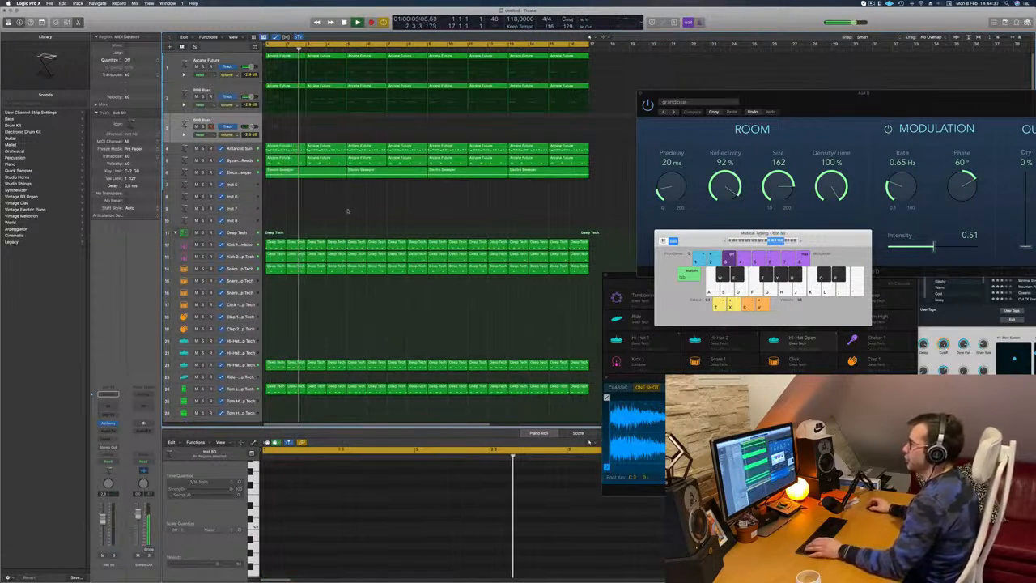
pyautogui.moveTo(278, 90); pyautogui.dragTo(275, 119)
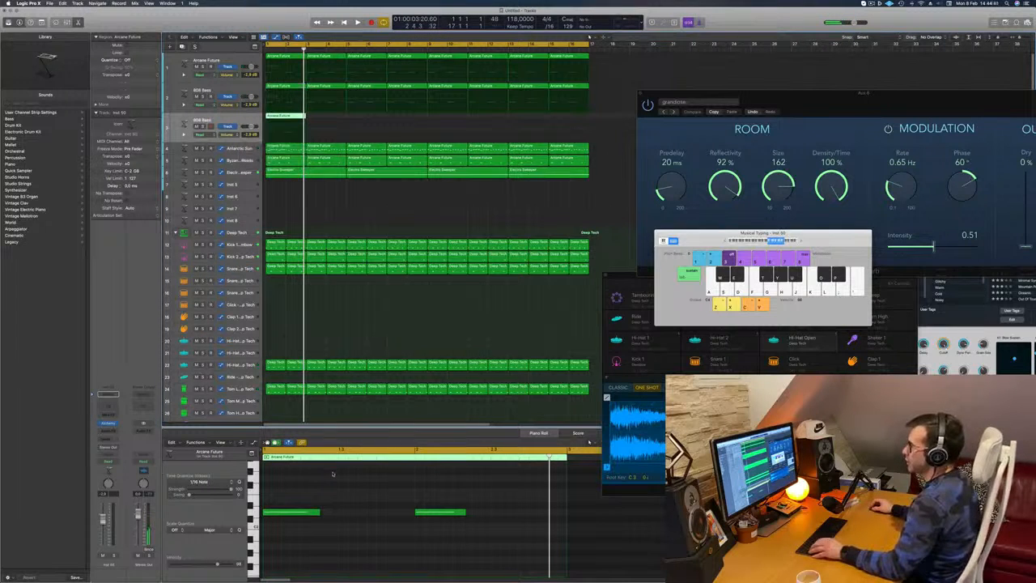
pyautogui.press('space')
# Step: Shorten both bass notes in the copied region and duplicate them into two groups of four evenly spaced short notes
pyautogui.moveTo(279, 495); pyautogui.dragTo(450, 524)
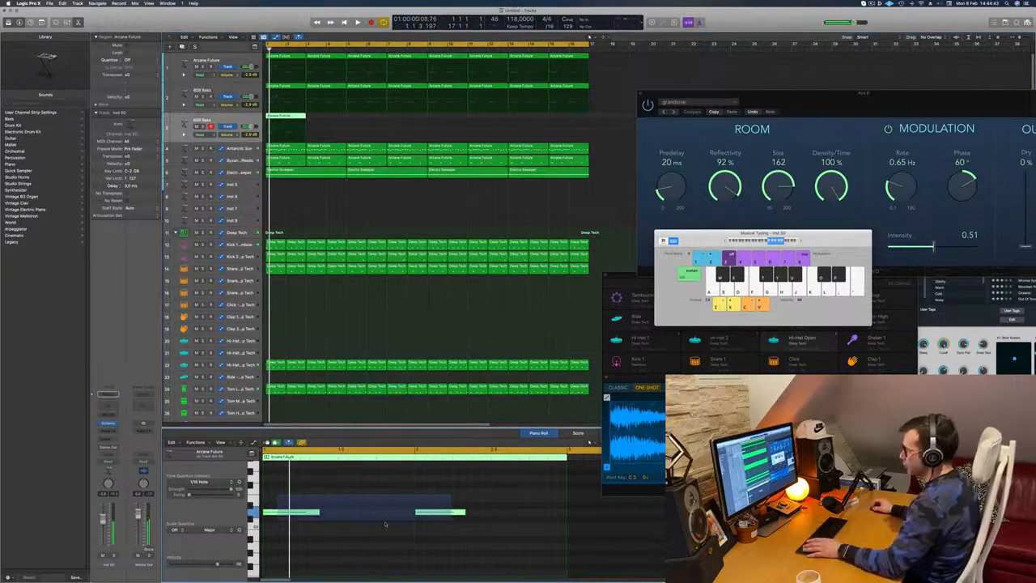
pyautogui.moveTo(318, 513)
pyautogui.mouseDown()
pyautogui.moveTo(275, 515)
pyautogui.moveTo(299, 515)
pyautogui.mouseUp()
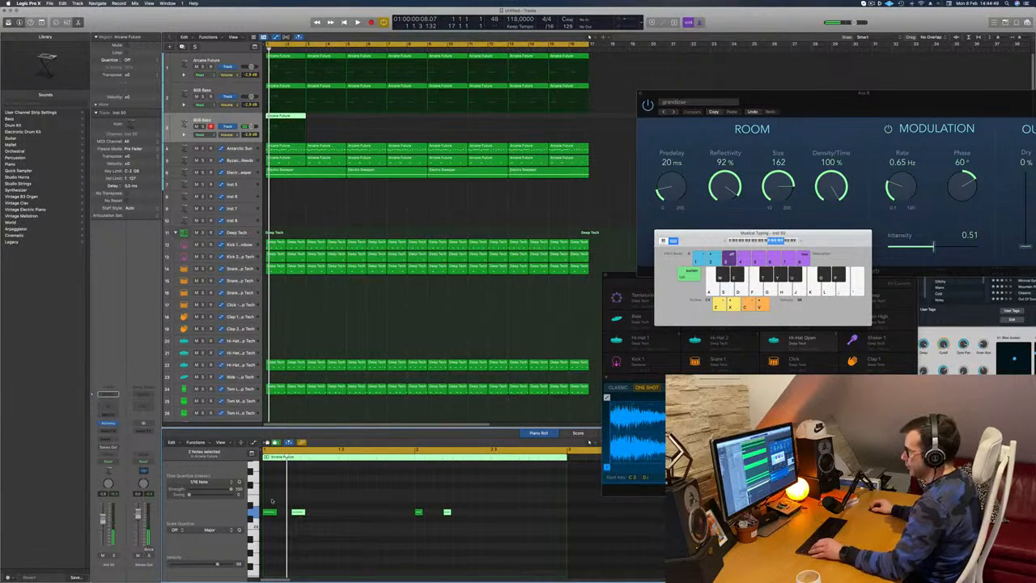
pyautogui.press('space')
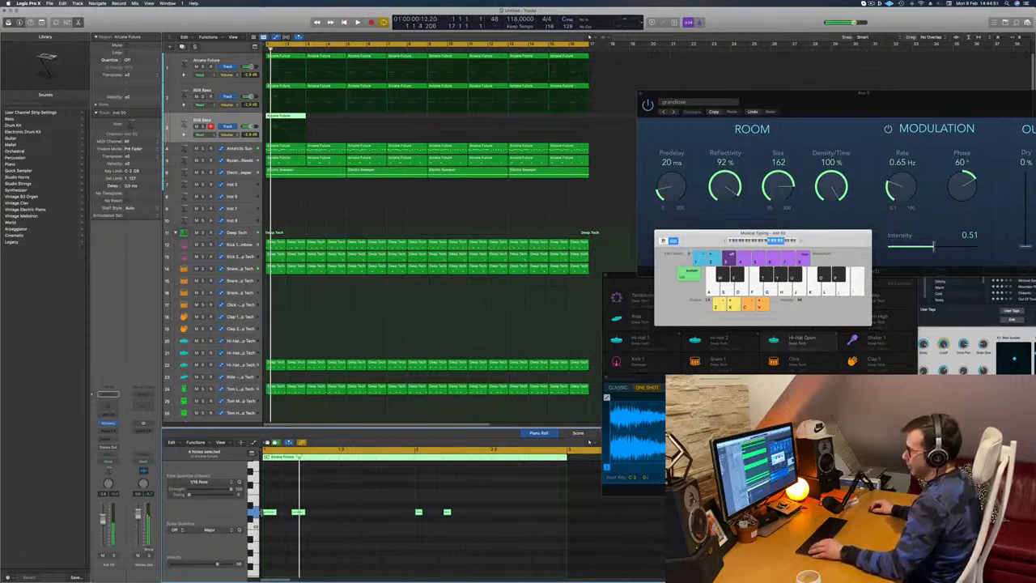
pyautogui.moveTo(271, 514); pyautogui.dragTo(328, 516)
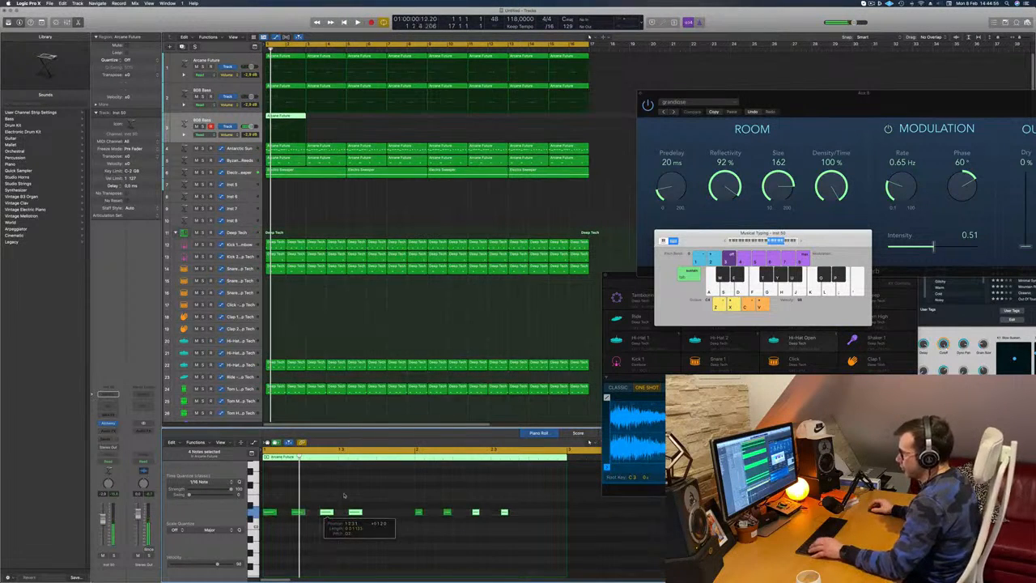
pyautogui.press('space')
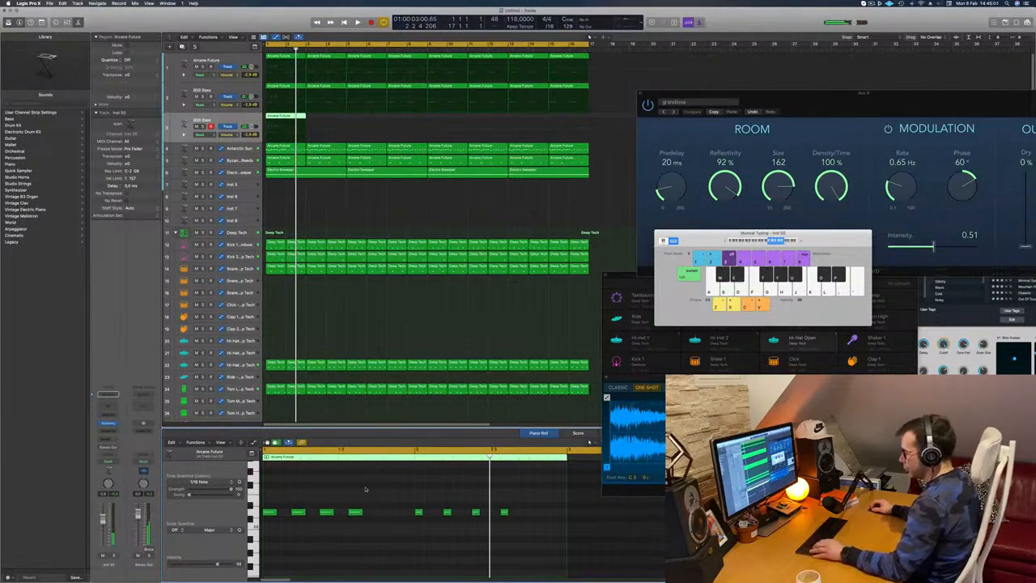
# Step: Copy the last note of each group one interval later to make five notes per group, and audition the pattern
pyautogui.moveTo(354, 515); pyautogui.dragTo(385, 519)
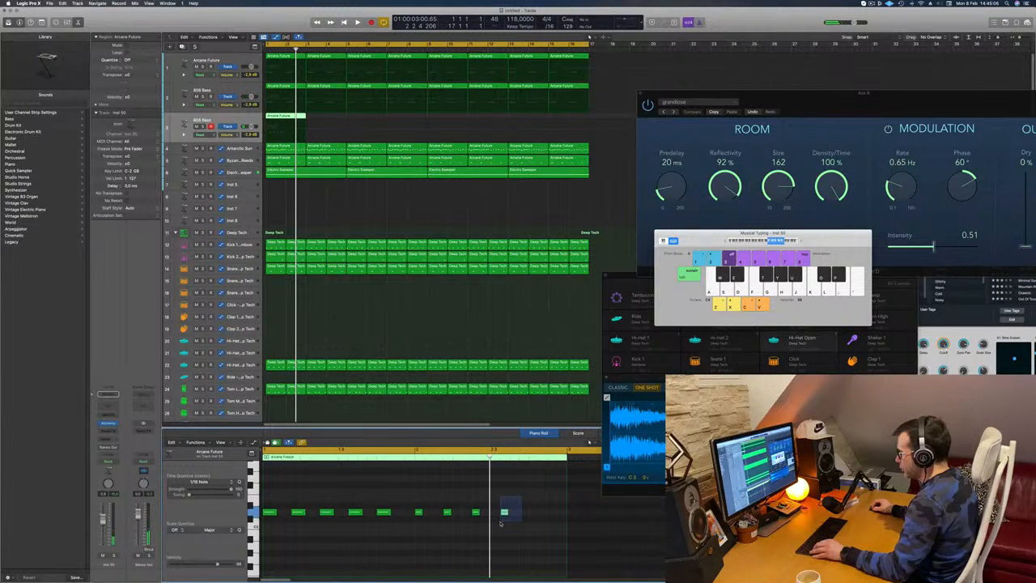
pyautogui.moveTo(504, 513); pyautogui.dragTo(533, 513)
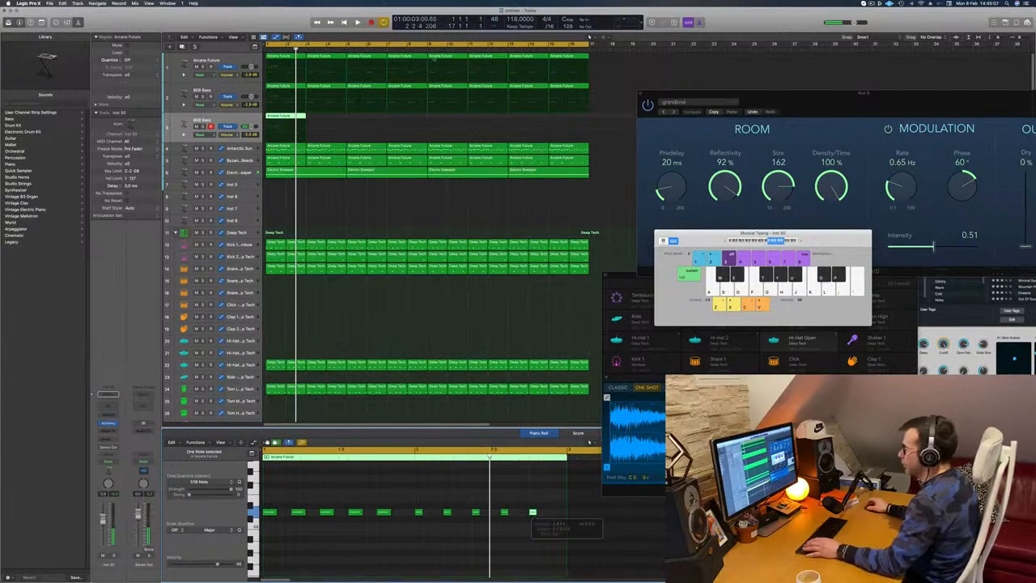
pyautogui.press('space')
pyautogui.press('space')
# Step: Fill the duplicated bass track up to bar 17 with copies of the edited region and play it back
pyautogui.moveTo(283, 125); pyautogui.dragTo(366, 122)
pyautogui.moveTo(433, 118); pyautogui.dragTo(455, 123)
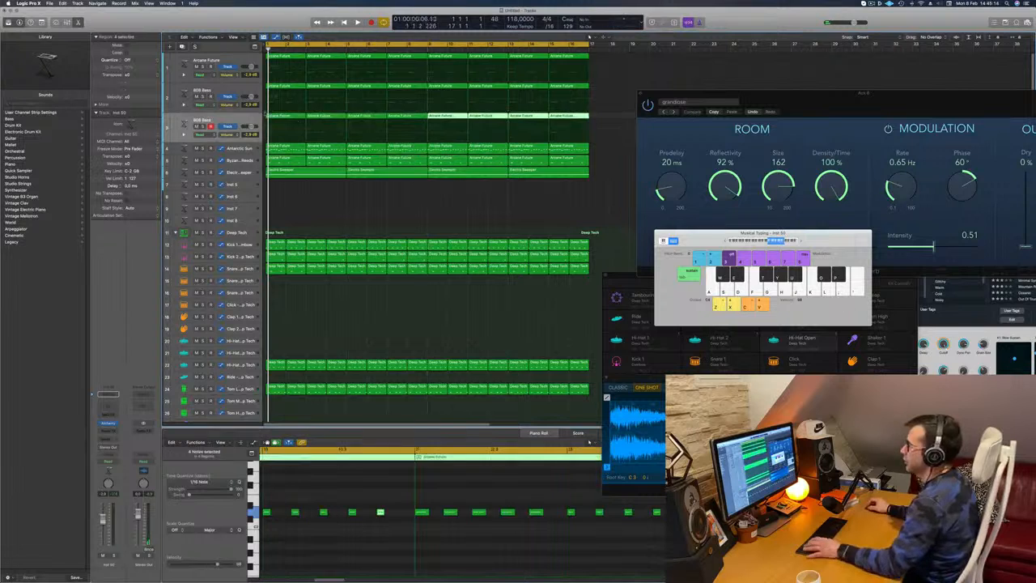
pyautogui.press('space')
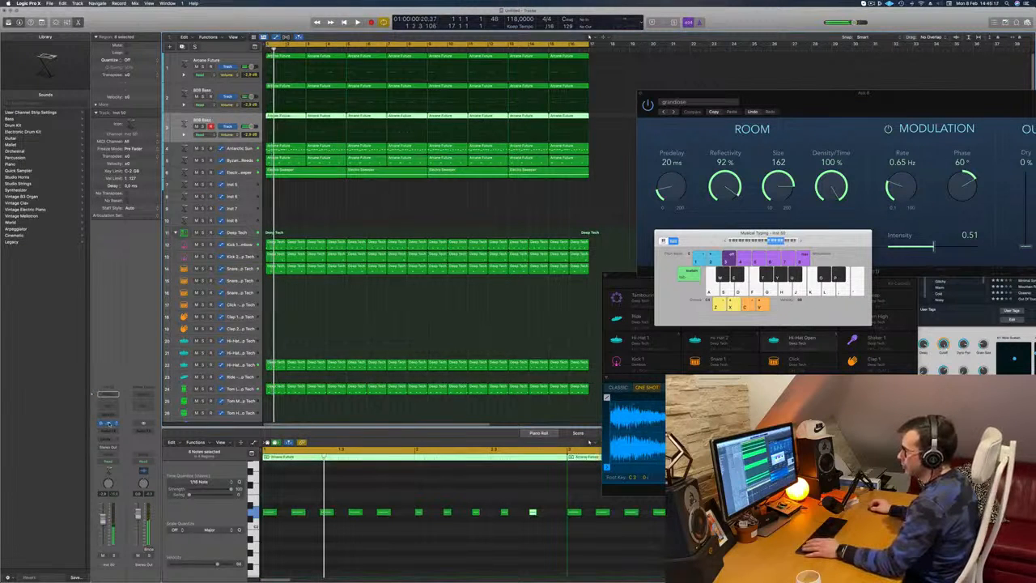
# Step: Audition the Alchemy preset 1963 Semi-Acoustic Thumb on the duplicated bass track, and load 70s Classic Synth Bass instead
pyautogui.moveTo(442, 93); pyautogui.dragTo(398, 93)
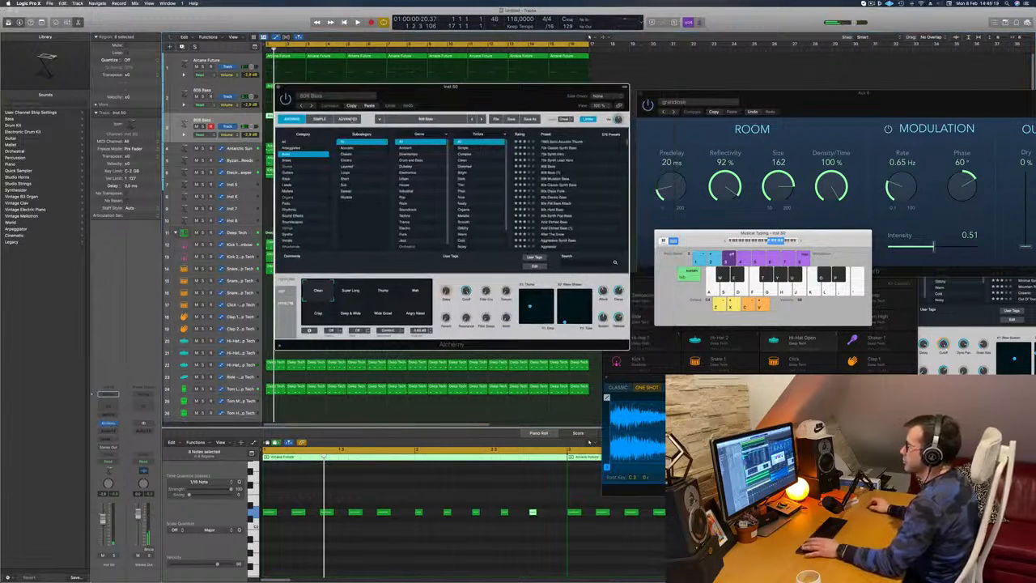
pyautogui.press('space')
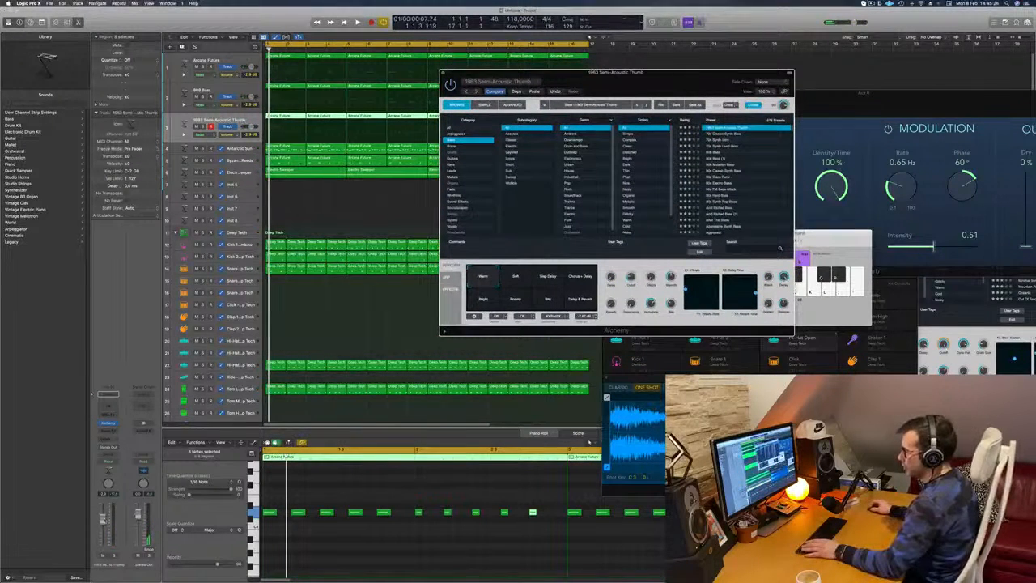
pyautogui.press('space')
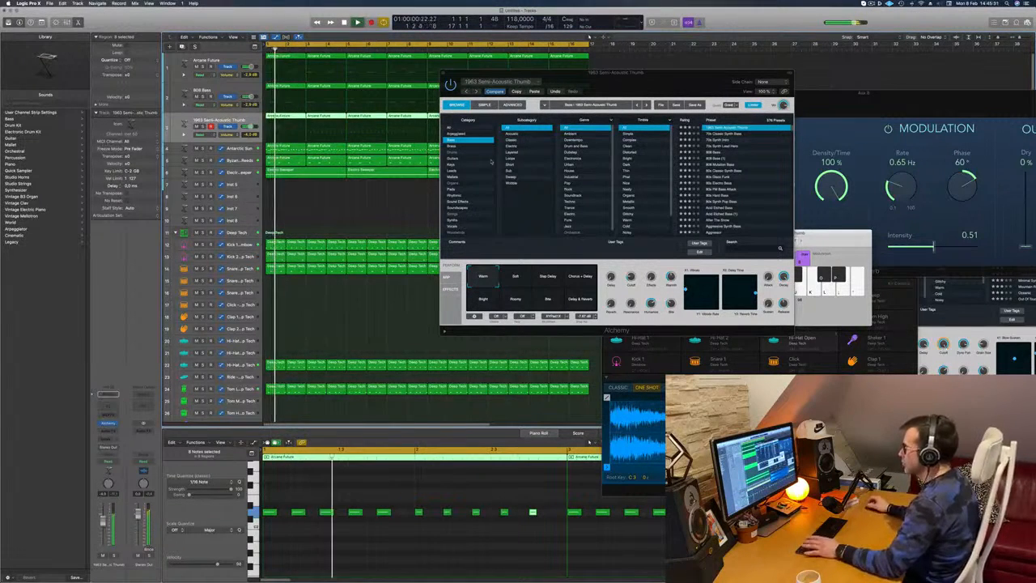
pyautogui.click(721, 135)
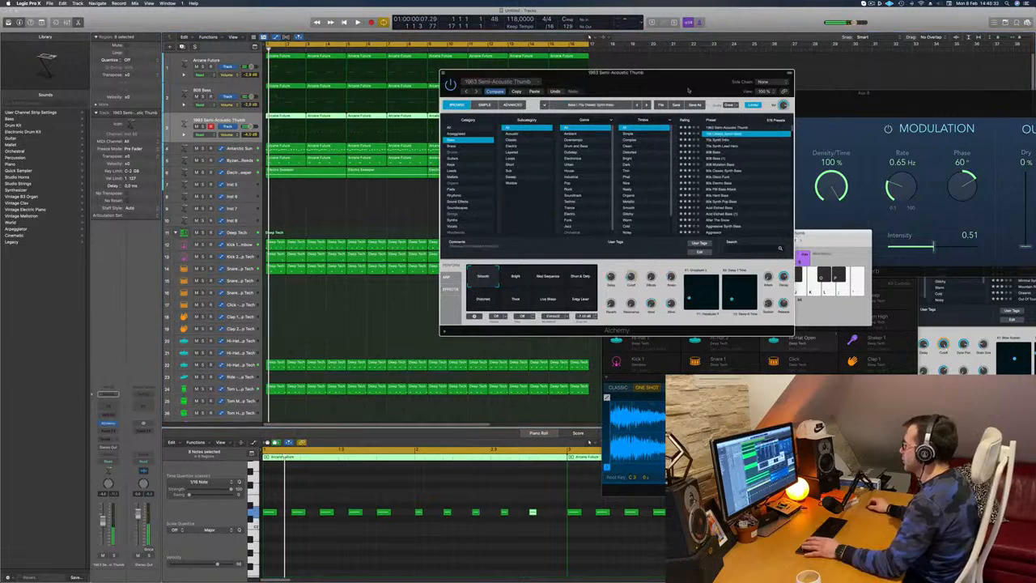
pyautogui.press('space')
pyautogui.moveTo(689, 86); pyautogui.dragTo(743, 45)
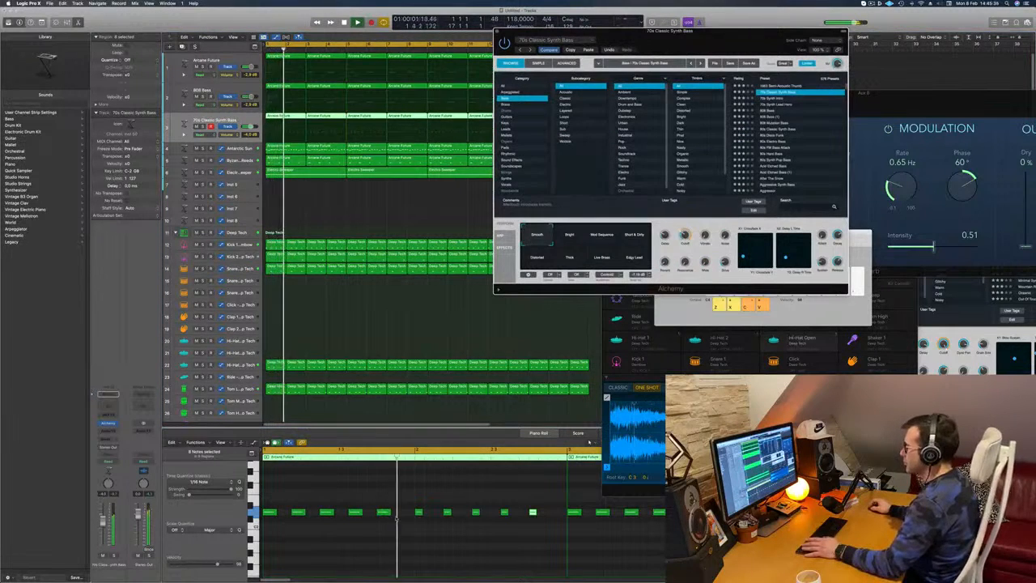
# Step: Lower the last five notes of the first synth bass region by two semitones and play the result
pyautogui.press('super+Left')
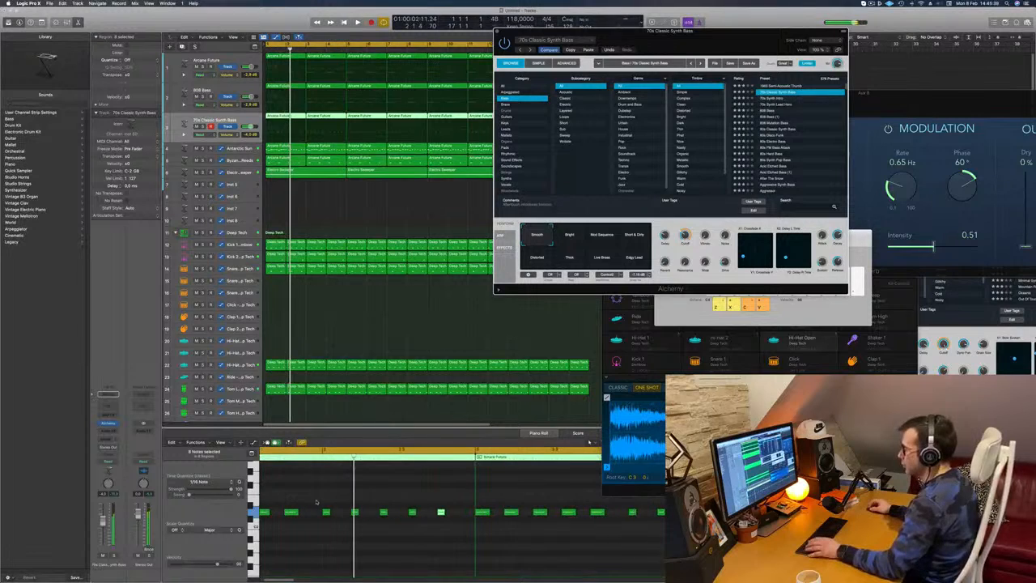
pyautogui.press('super+Right')
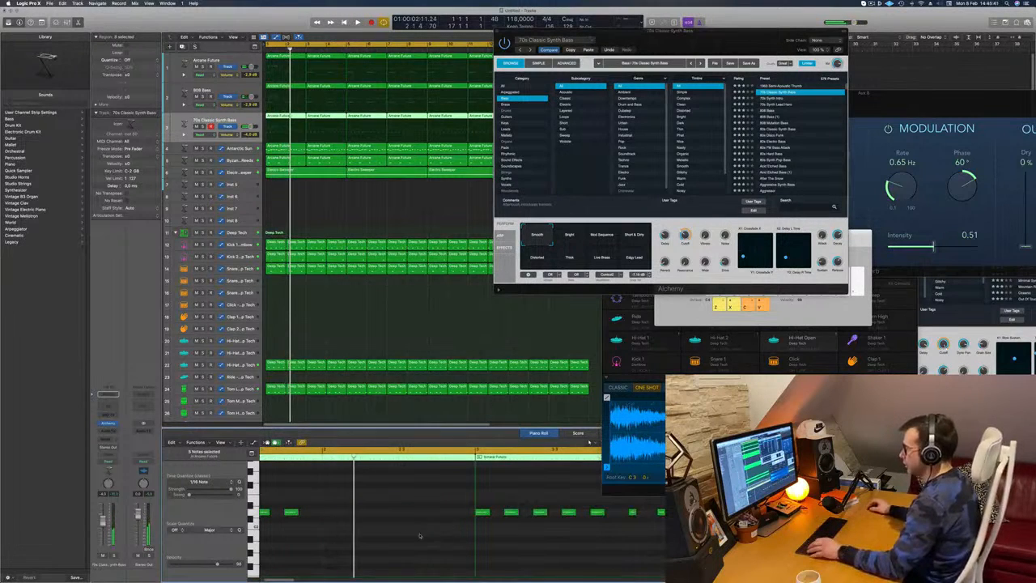
pyautogui.moveTo(376, 500); pyautogui.dragTo(209, 540)
pyautogui.moveTo(268, 512); pyautogui.dragTo(384, 526)
pyautogui.press('space')
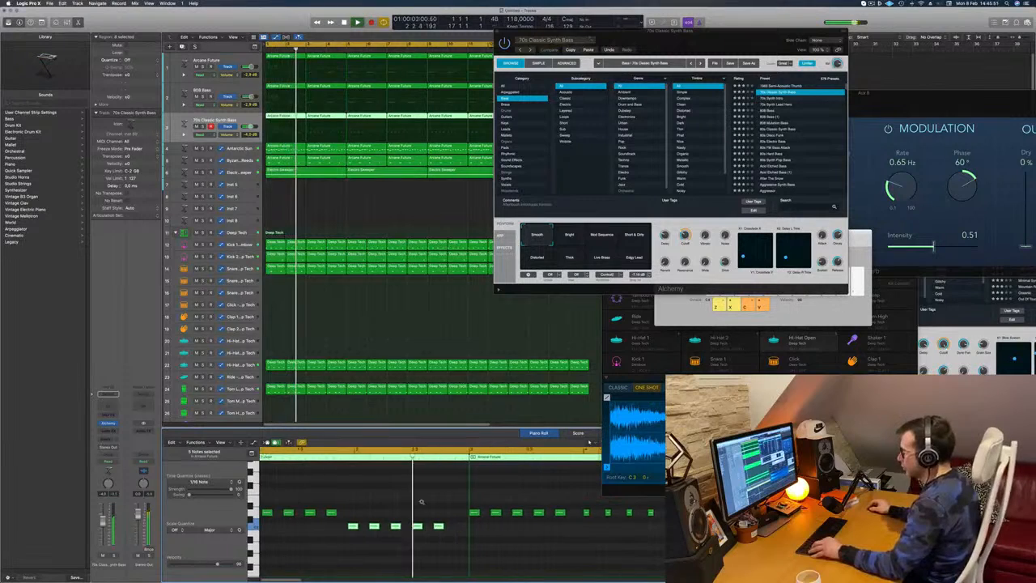
# Step: Raise the last two notes of the first synth bass region by five semitones
pyautogui.scroll(3, 497, 506)
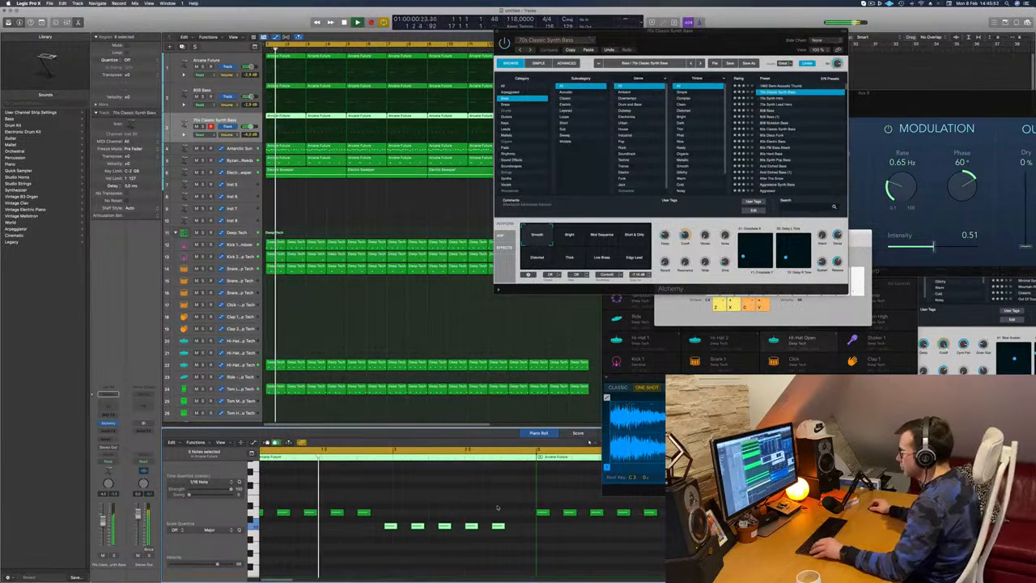
pyautogui.click(493, 534)
pyautogui.moveTo(518, 518); pyautogui.dragTo(466, 541)
pyautogui.hotkey('alt', 'Up')
pyautogui.hotkey('alt', 'Up')
pyautogui.hotkey('alt', 'Up')
pyautogui.hotkey('alt', 'Up')
pyautogui.hotkey('alt', 'Up')
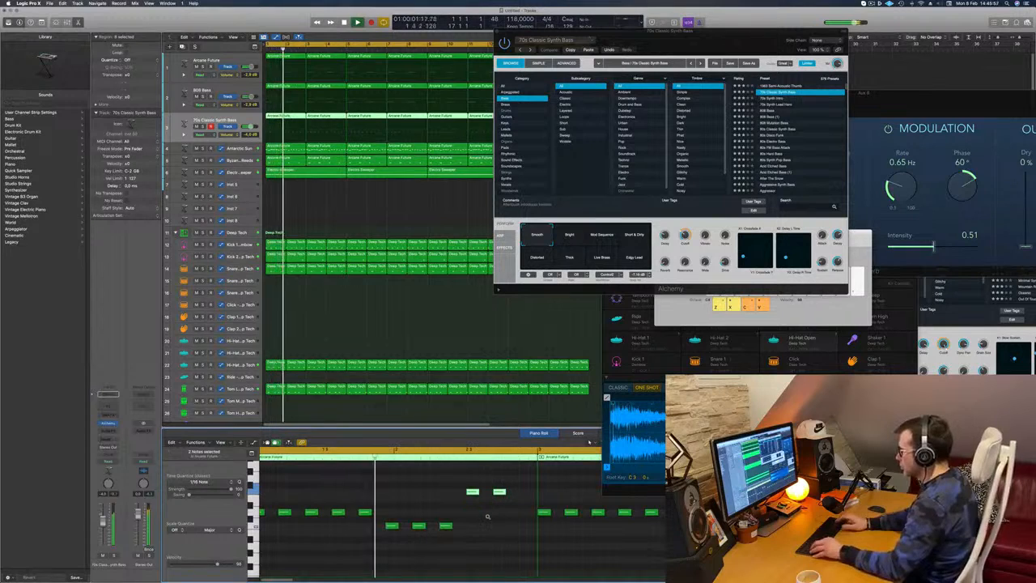
# Step: Add a third high note at the end of the first synth bass region by copying the last note one interval later
pyautogui.scroll(-2, 486, 515)
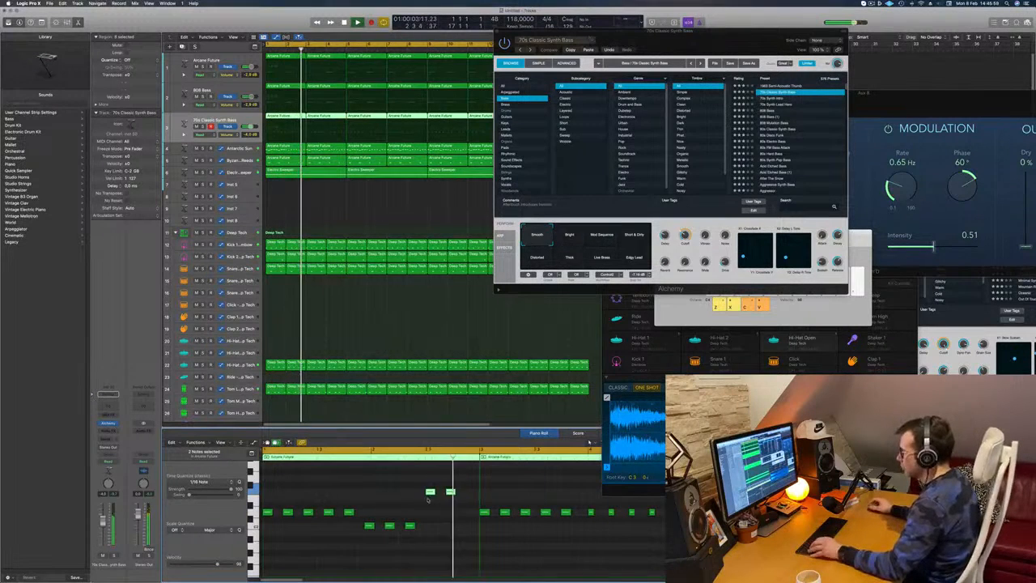
pyautogui.click(451, 492)
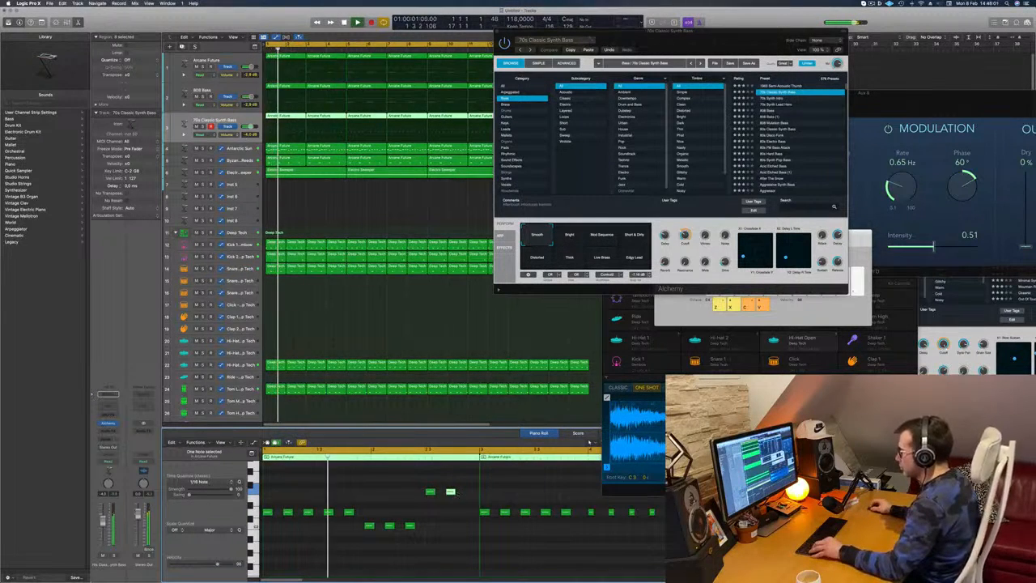
pyautogui.moveTo(450, 492); pyautogui.dragTo(471, 493)
pyautogui.press('space')
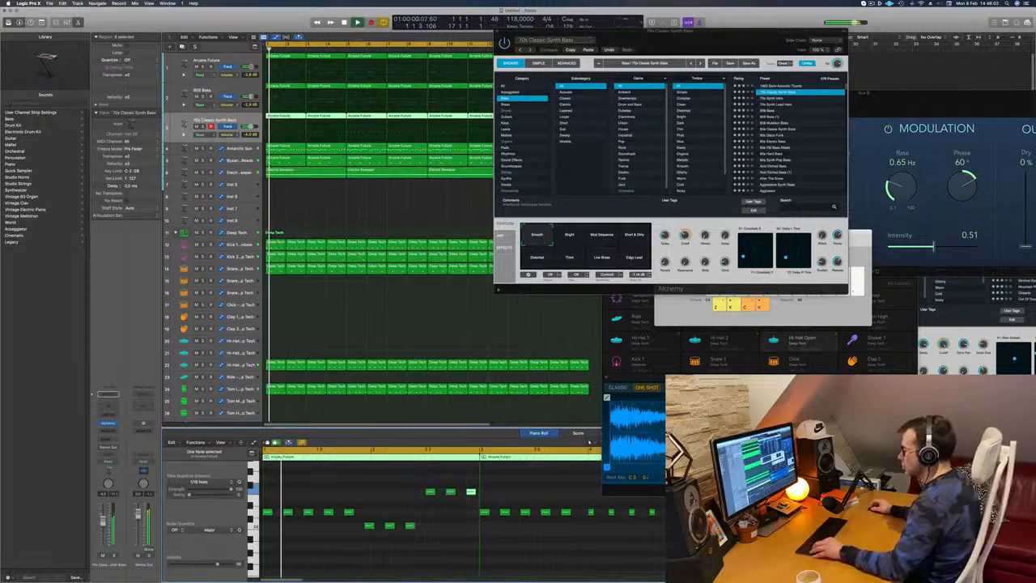
# Step: Move the Alchemy window clear of the arrangement's regions and stop playback
pyautogui.scroll(-5, 390, 510)
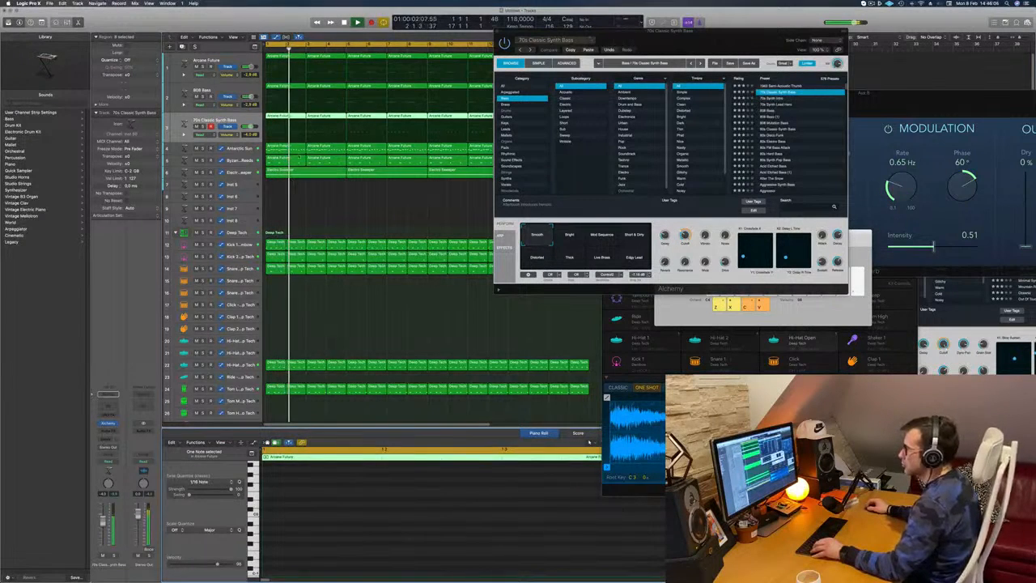
pyautogui.click(301, 195)
pyautogui.scroll(-1, 308, 187)
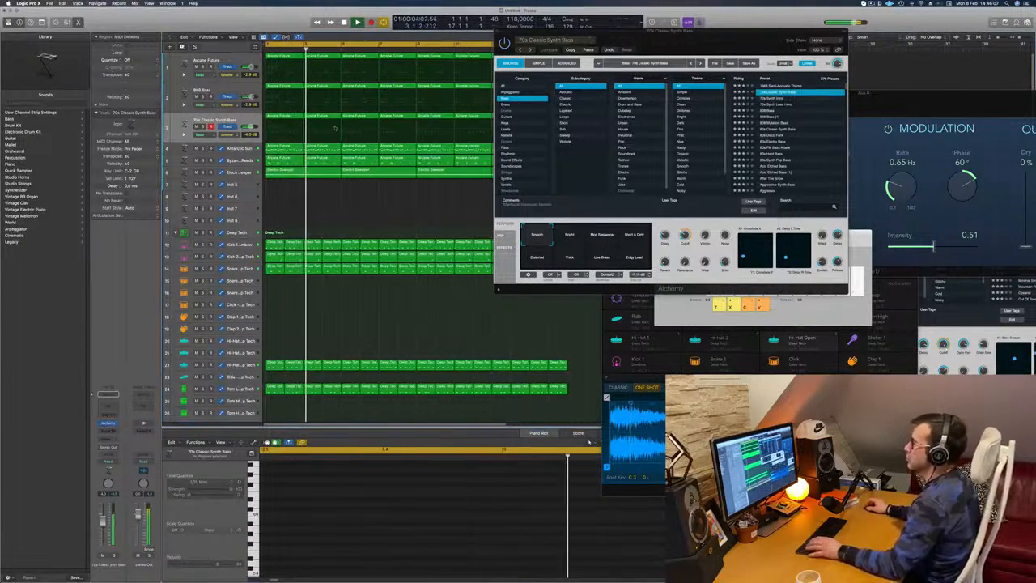
pyautogui.moveTo(687, 32); pyautogui.dragTo(773, 34)
pyautogui.press('space')
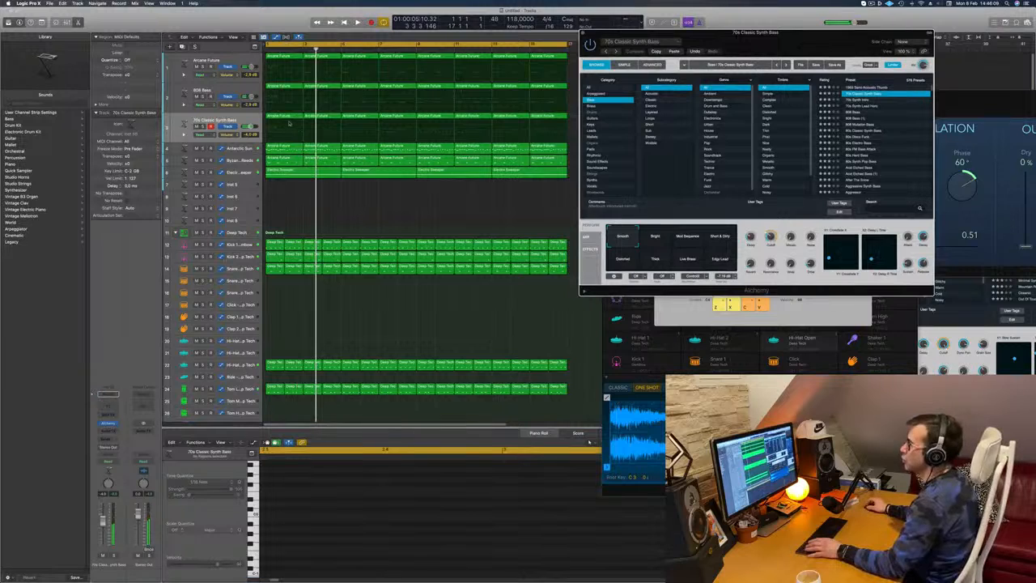
# Step: Replace all other regions on the 70s Classic Synth Bass track with copies of the edited first region up to bar 17
pyautogui.click(284, 188)
pyautogui.click(284, 117)
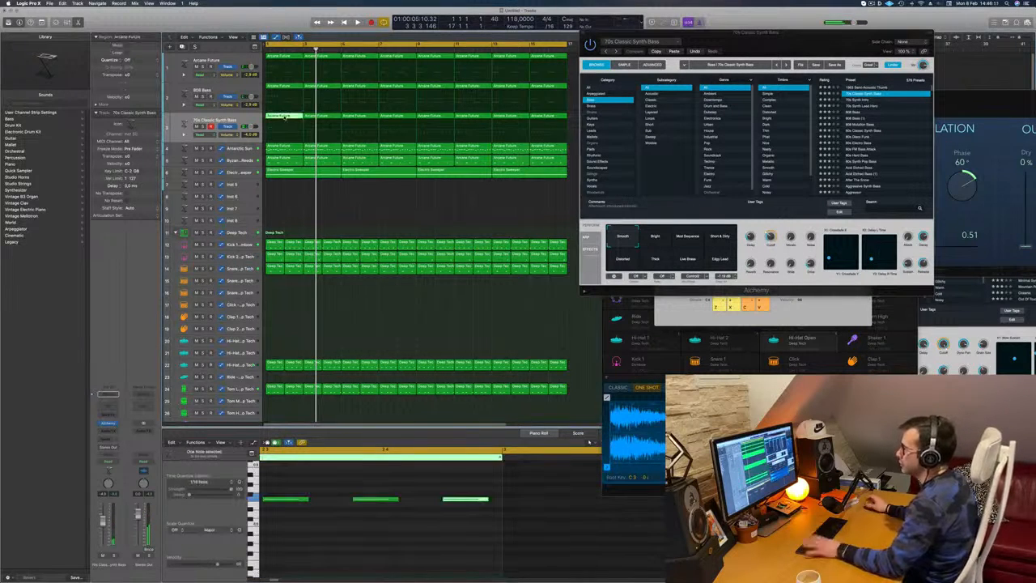
pyautogui.press('space')
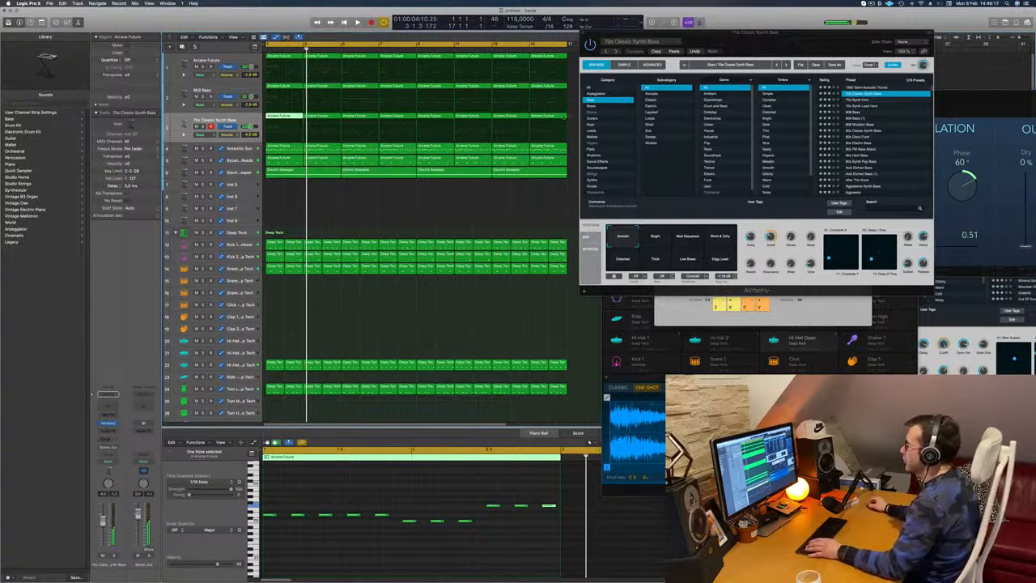
pyautogui.moveTo(571, 122); pyautogui.dragTo(357, 121)
pyautogui.press('Delete')
pyautogui.moveTo(424, 118); pyautogui.dragTo(449, 122)
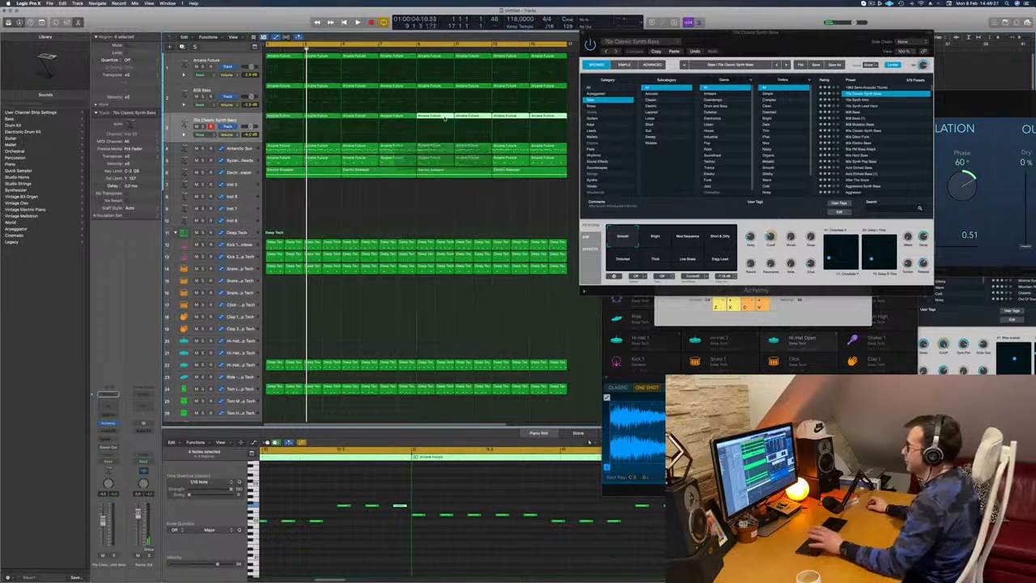
pyautogui.press('space')
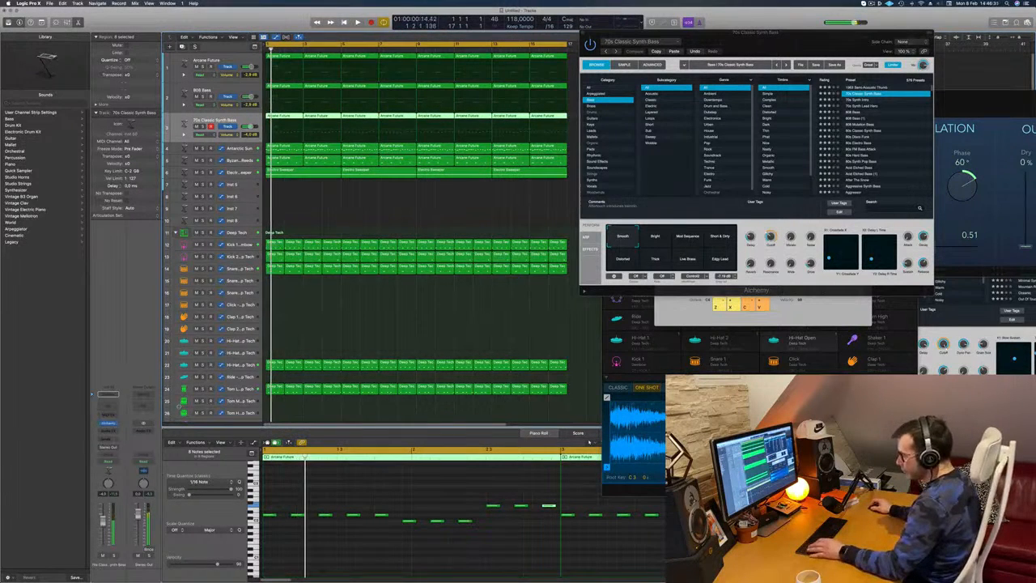
# Step: Close the Musical Typing window and insert a Compressor on the 70s Classic Synth Bass channel in the mixer
pyautogui.press('super+k')
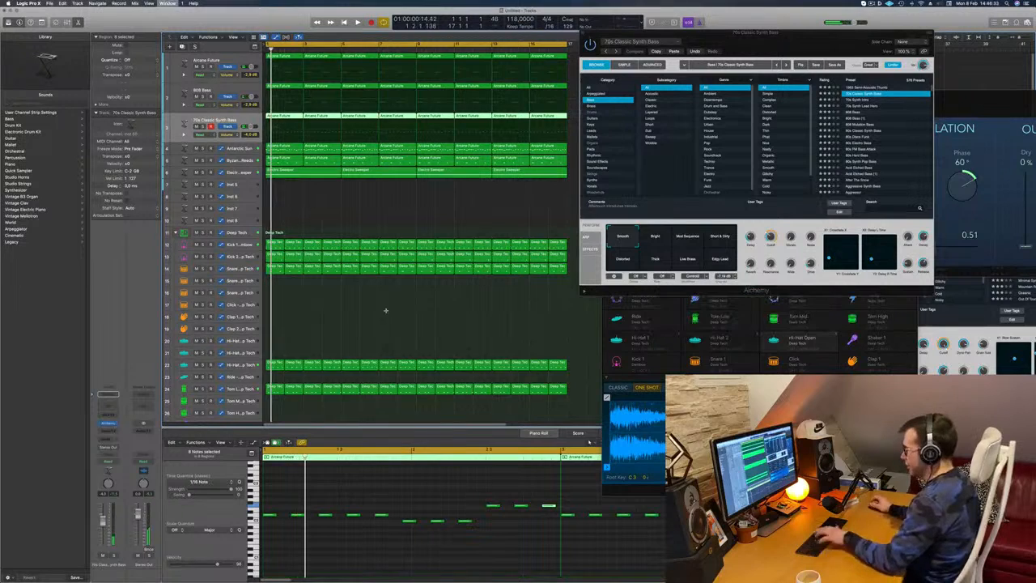
pyautogui.press('x')
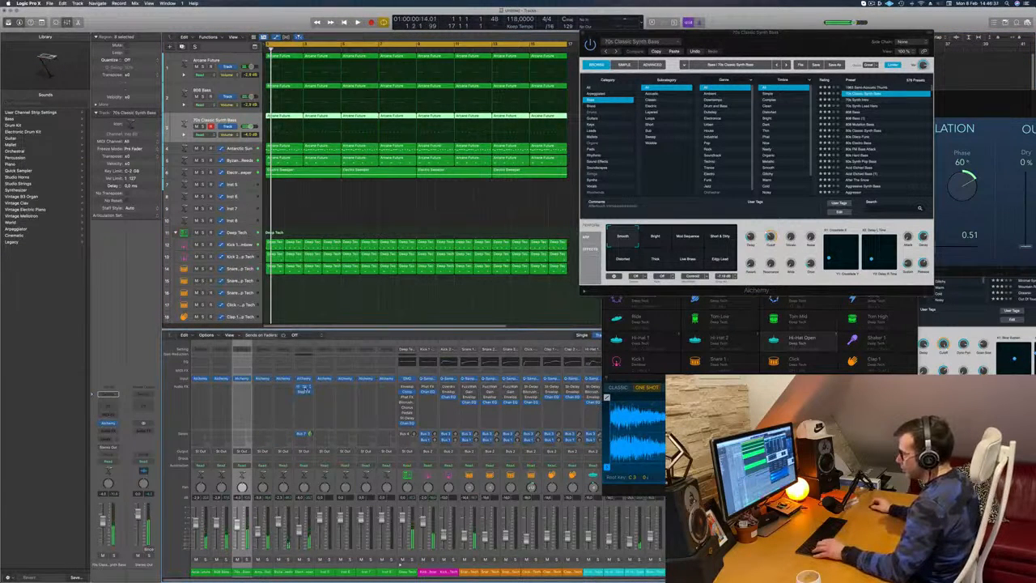
pyautogui.click(242, 392)
pyautogui.press('space')
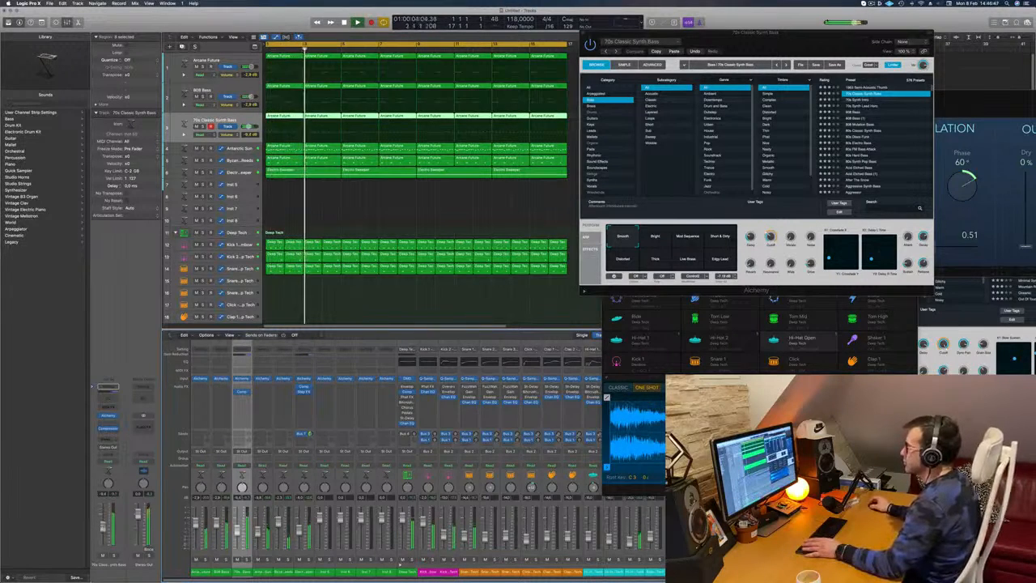
# Step: Try the Mod Sequence and Short & Dirty performance snapshots of the 70s Classic Synth Bass preset against the playing track
pyautogui.moveTo(777, 35); pyautogui.dragTo(702, 73)
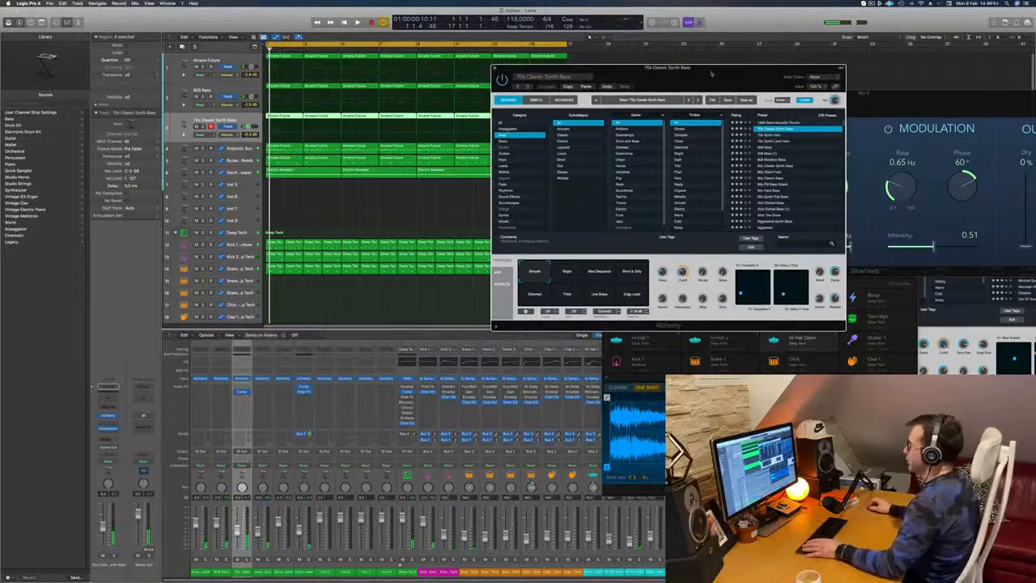
pyautogui.moveTo(711, 73); pyautogui.dragTo(669, 83)
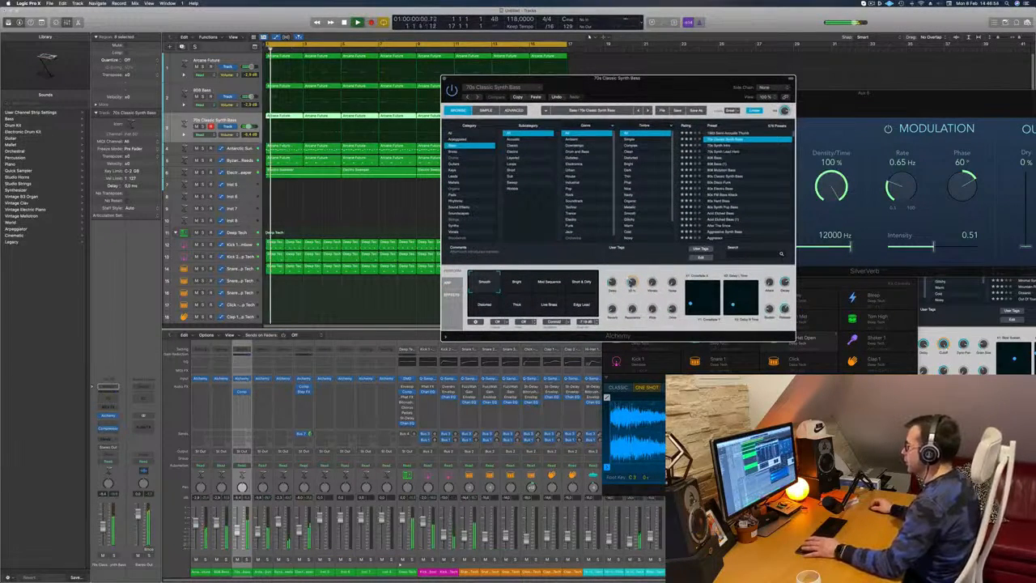
pyautogui.click(518, 286)
pyautogui.press('space')
pyautogui.press('space')
pyautogui.click(552, 287)
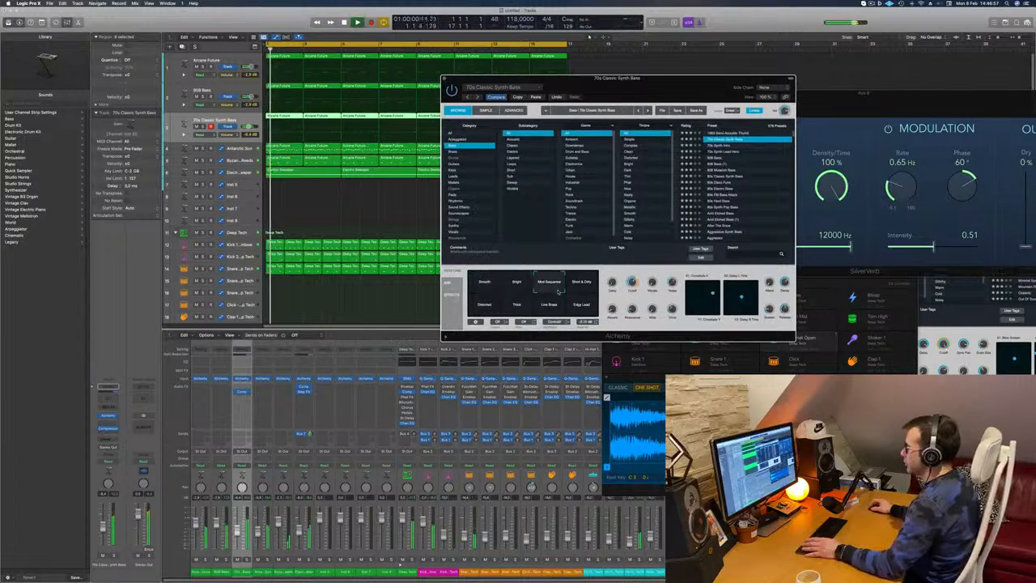
pyautogui.click(587, 287)
pyautogui.press('space')
pyautogui.press('space')
pyautogui.click(583, 283)
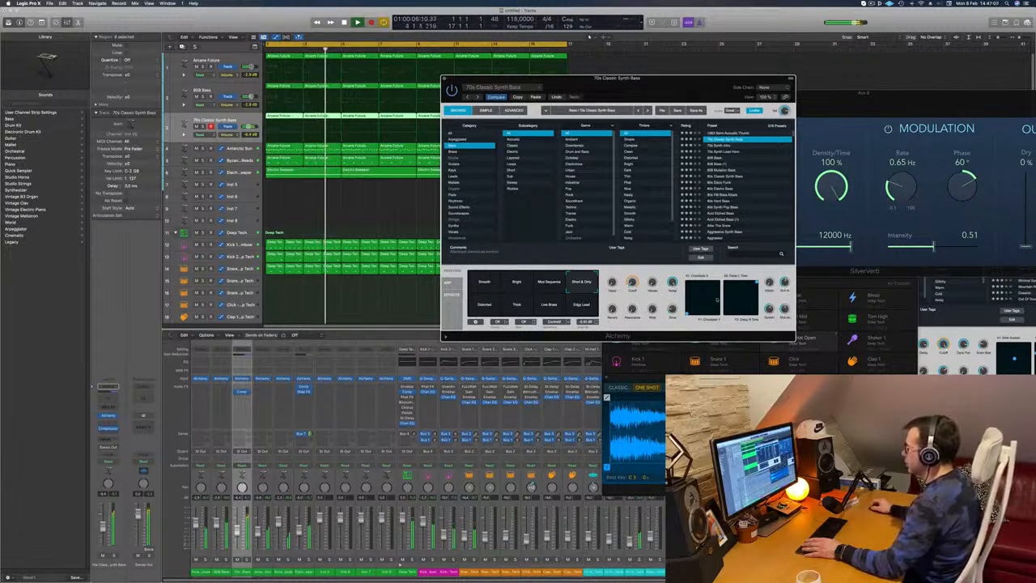
# Step: Blend the Smooth, Bright, Distorted and Thick snapshots of the 70s Classic Synth Bass, check the sound from the start and close Alchemy
pyautogui.click(484, 294)
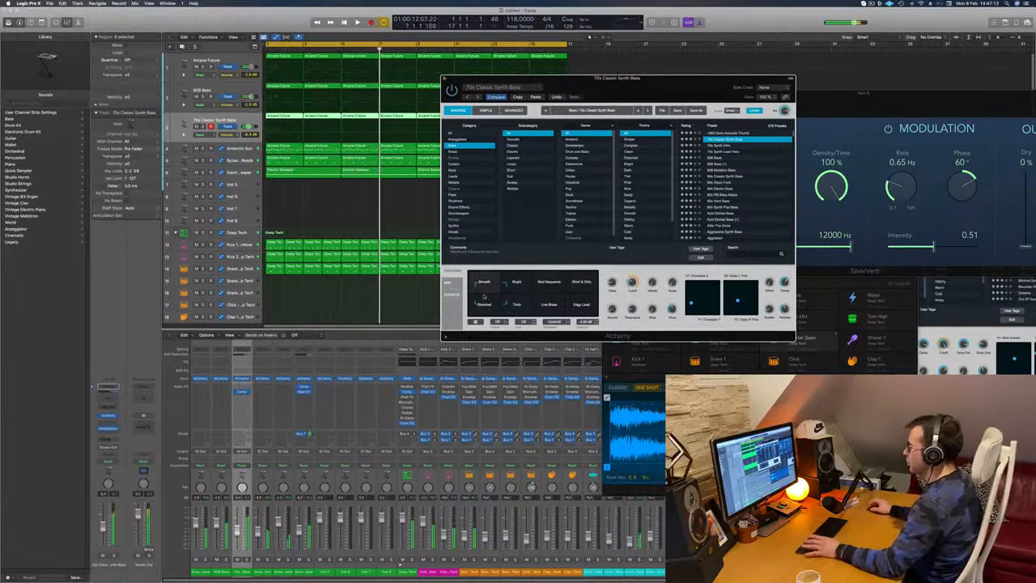
pyautogui.press('Return')
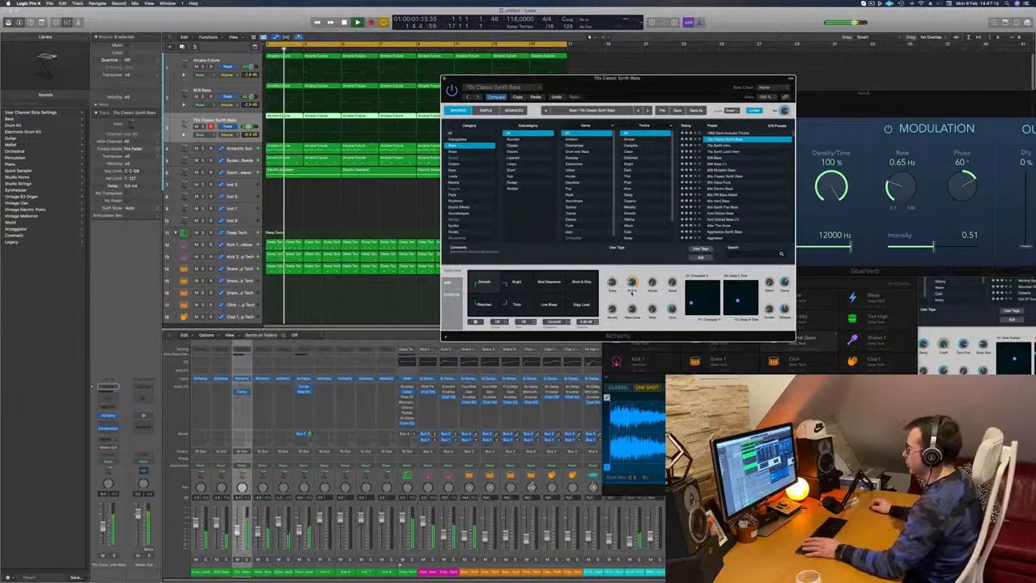
pyautogui.moveTo(633, 297)
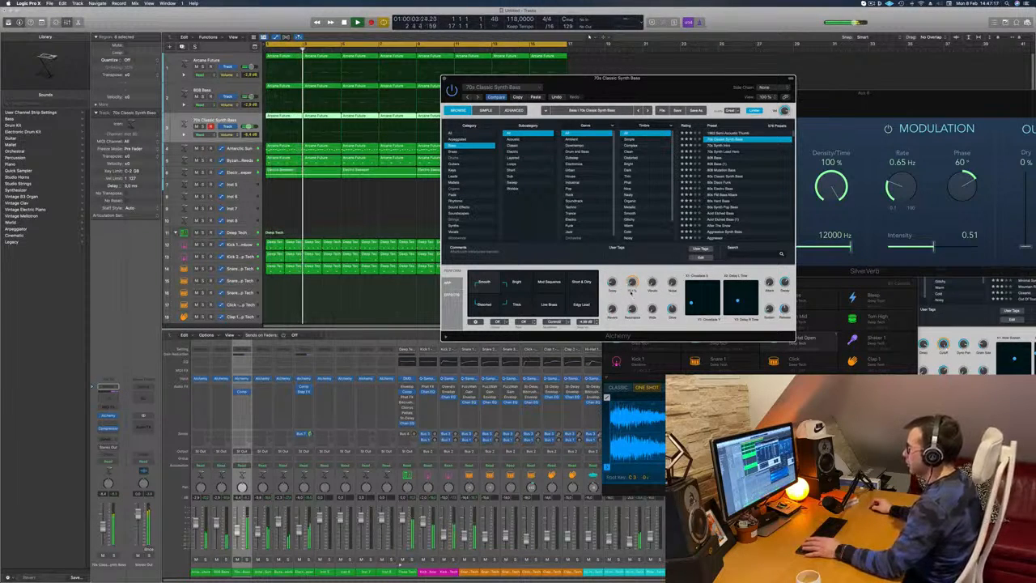
pyautogui.press('Return')
pyautogui.click(307, 297)
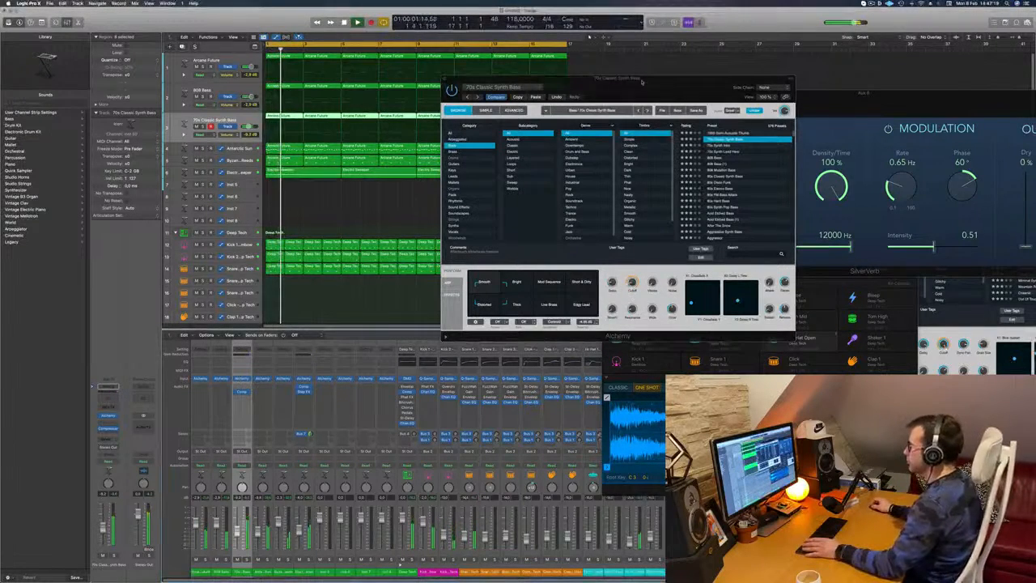
pyautogui.moveTo(448, 79); pyautogui.dragTo(497, 89)
pyautogui.click(493, 88)
# Step: Repeat all regions of the arrangement once so that the material fills bars 17 to 33
pyautogui.scroll(-5, 399, 187)
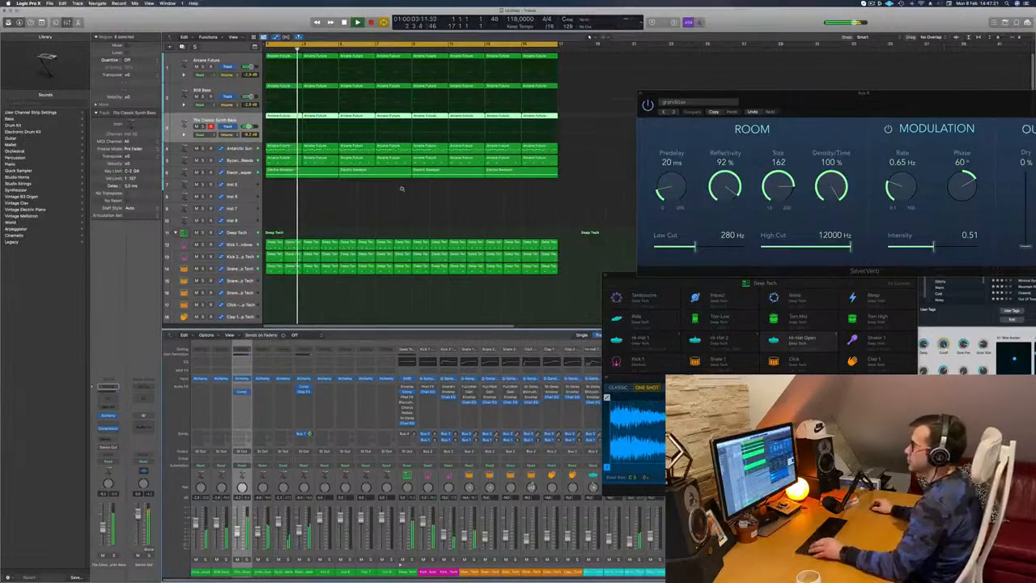
pyautogui.scroll(4, 356, 211)
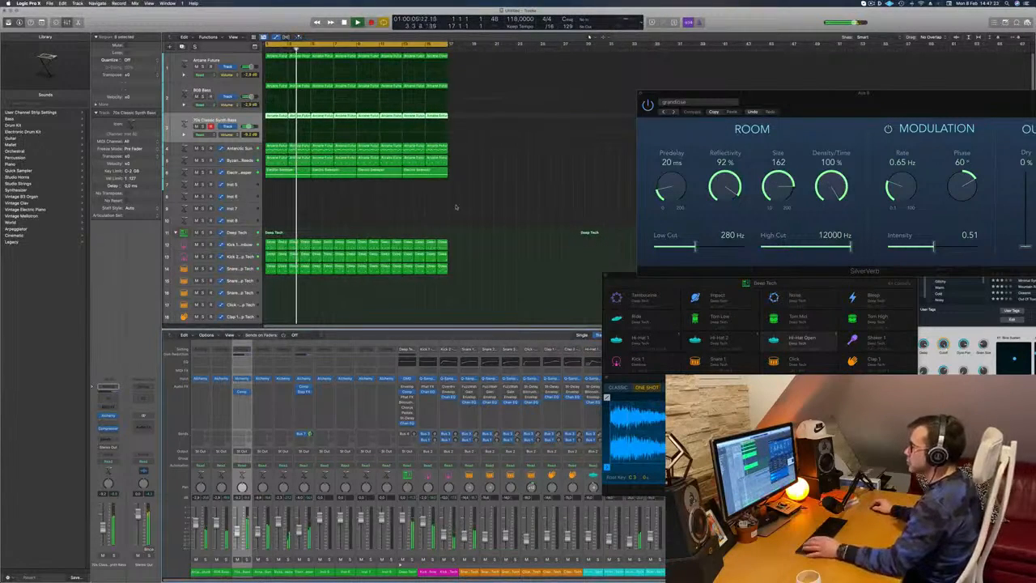
pyautogui.press('Return')
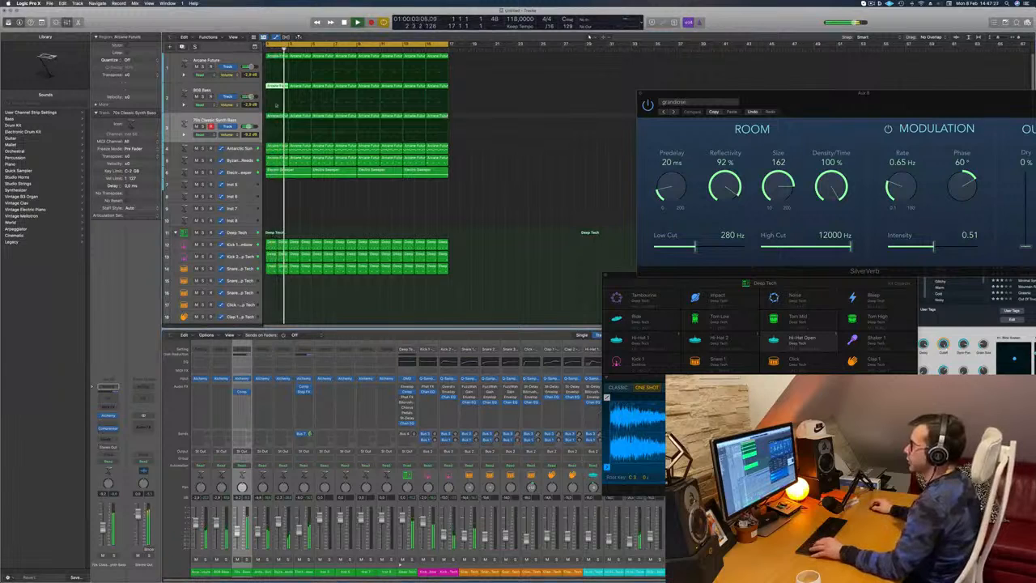
pyautogui.click(523, 126)
pyautogui.press('Return')
pyautogui.press('a')
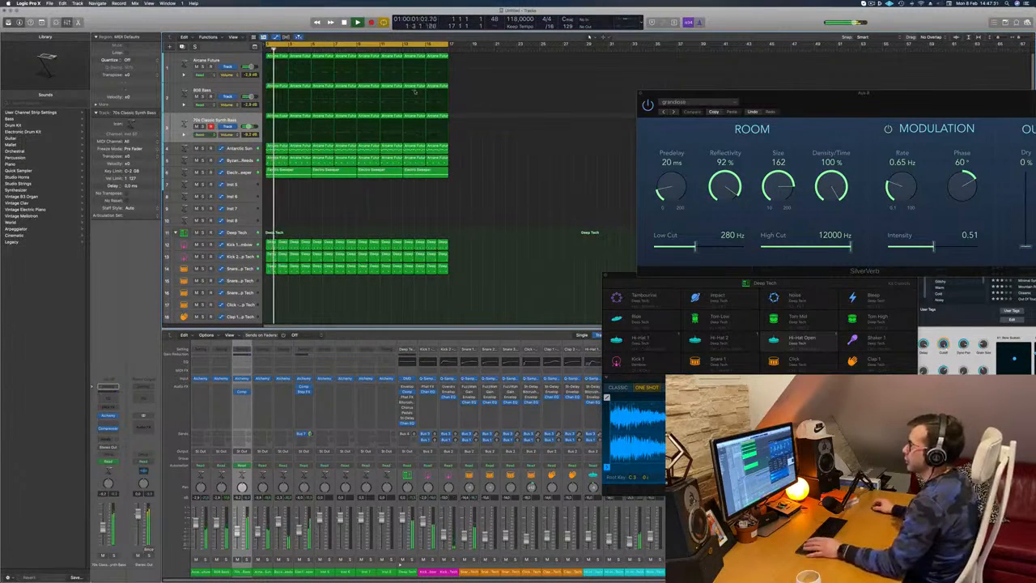
pyautogui.press('super+r')
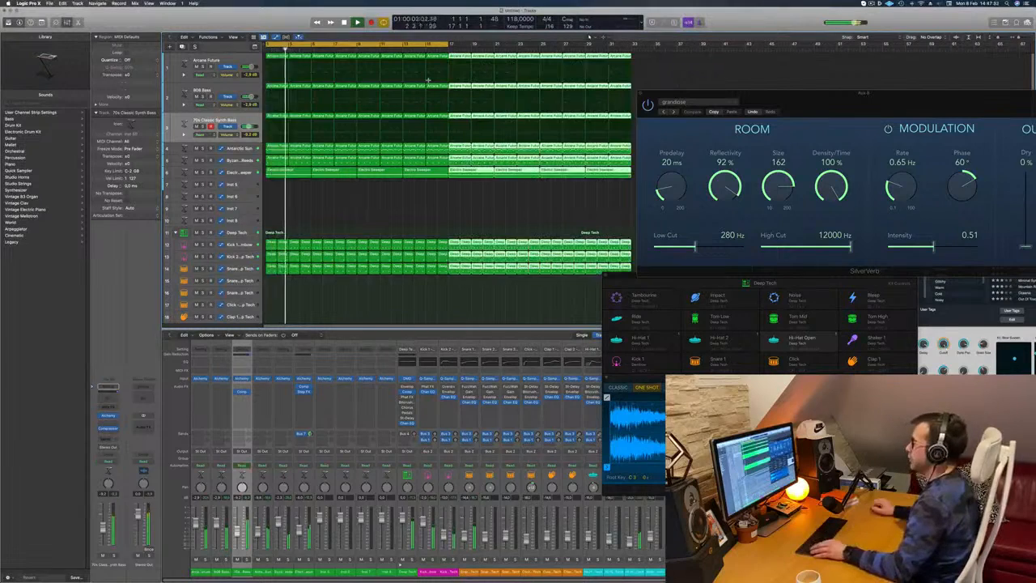
pyautogui.press('super+Left')
pyautogui.press('super+Left')
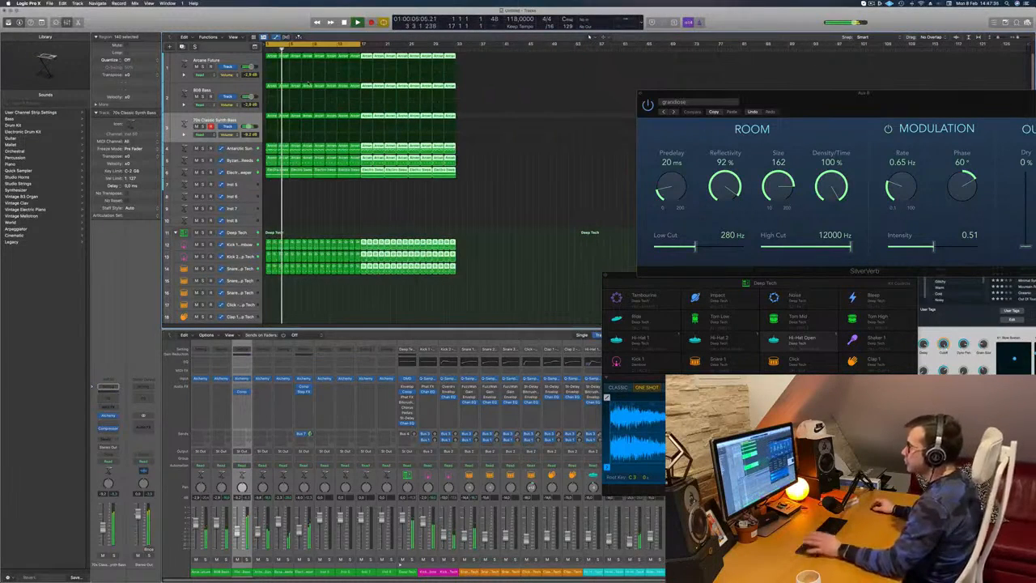
# Step: Delete the 70s Classic Synth Bass regions before bar 17, stop playback and move the cycle range to bars 17–33
pyautogui.click(314, 215)
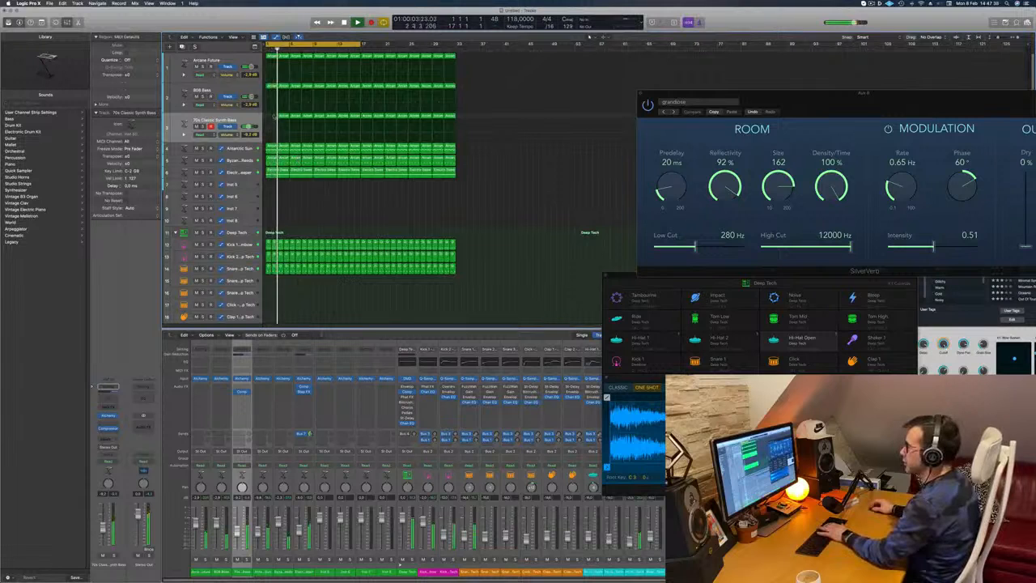
pyautogui.moveTo(274, 119); pyautogui.dragTo(356, 120)
pyautogui.press('Delete')
pyautogui.press('space')
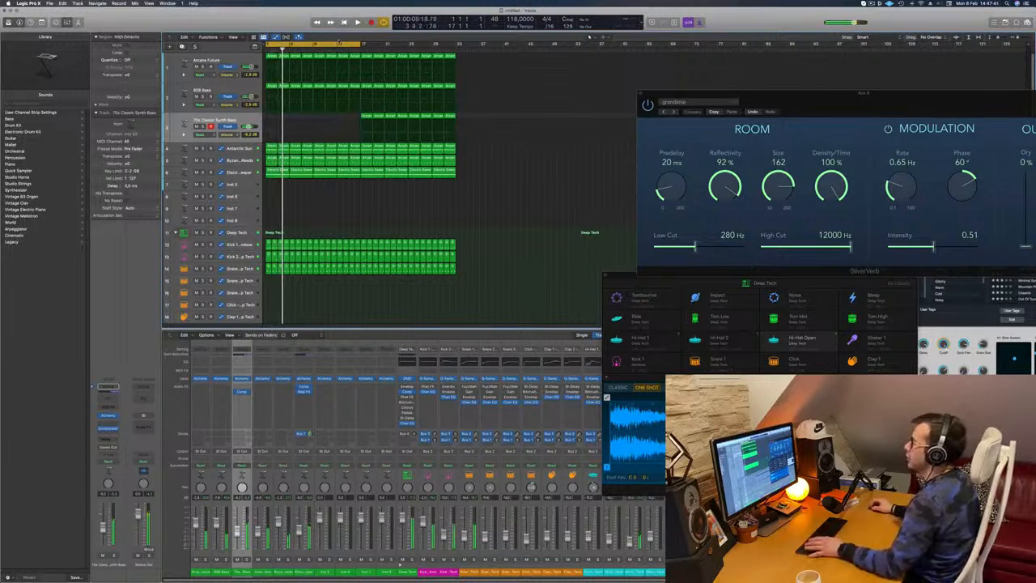
pyautogui.moveTo(340, 45); pyautogui.dragTo(435, 48)
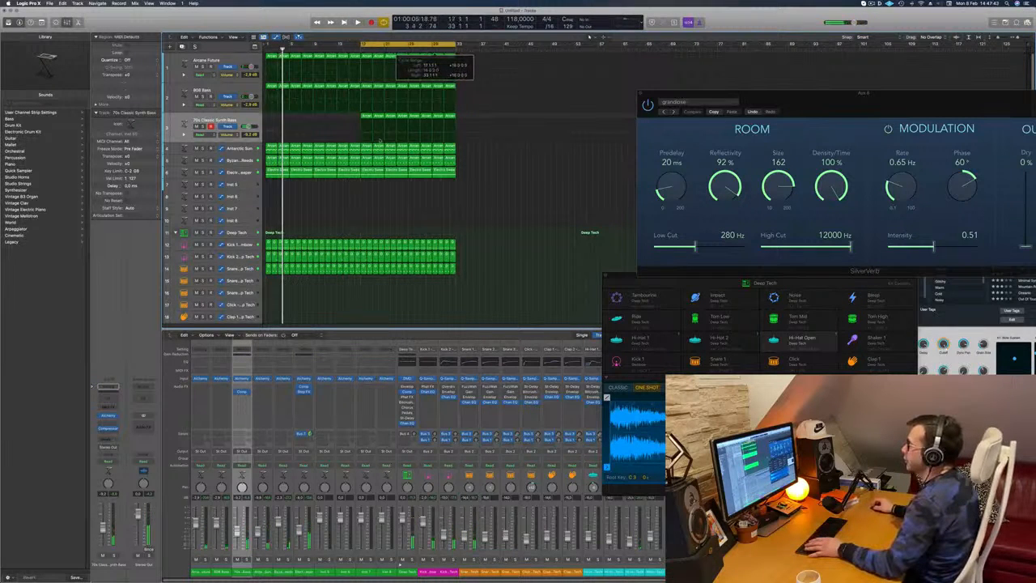
# Step: Delete the regions from bar 19 to 33 on the Arcane Future, 808 Bass and 70s Classic Synth Bass tracks
pyautogui.moveTo(479, 86); pyautogui.dragTo(453, 125)
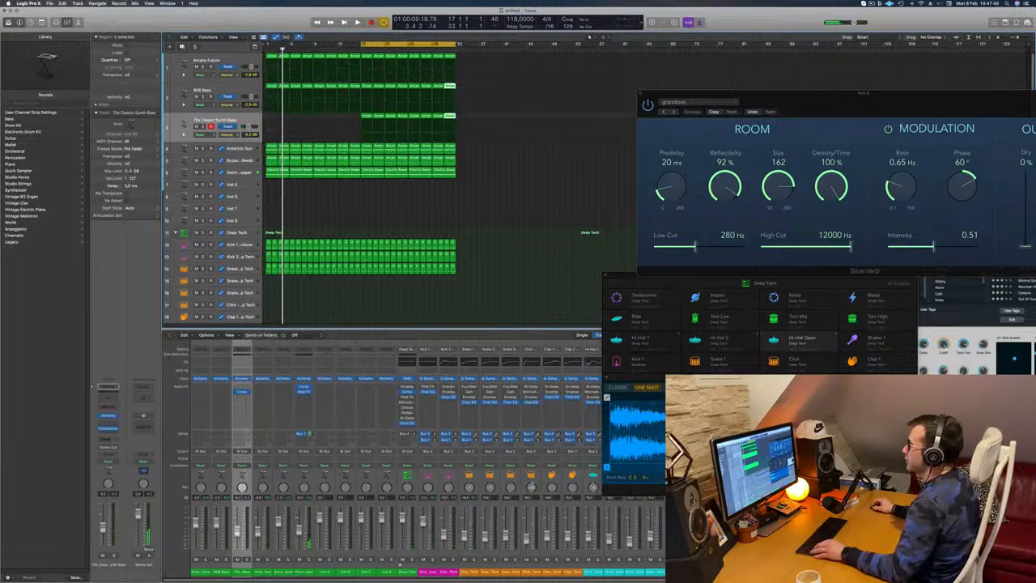
pyautogui.click(480, 57)
pyautogui.moveTo(480, 54); pyautogui.dragTo(366, 130)
pyautogui.press('Delete')
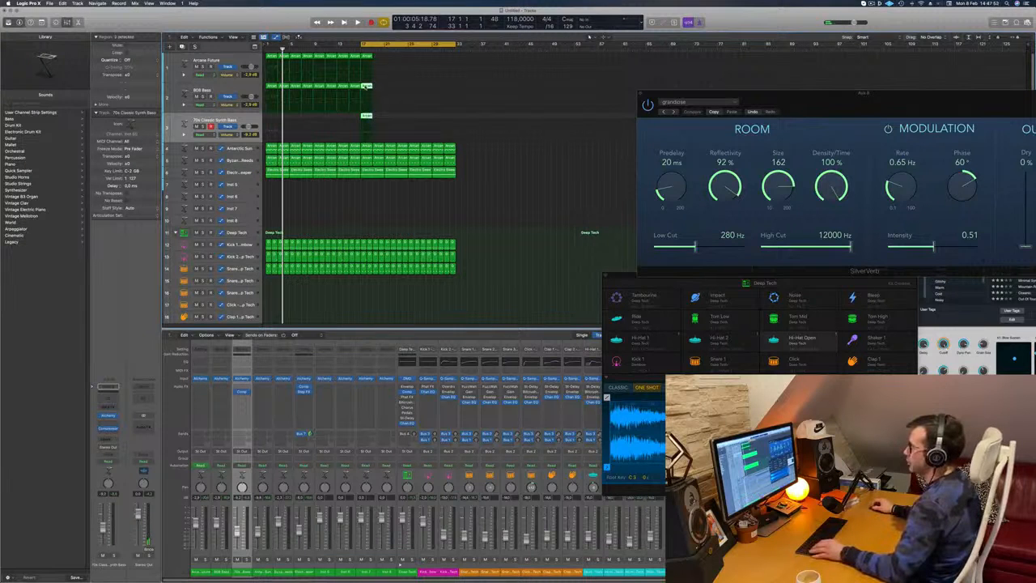
# Step: Lower the second long note of the 808 Bass region at bar 17 to match the lower synth bass notes
pyautogui.doubleClick(365, 86)
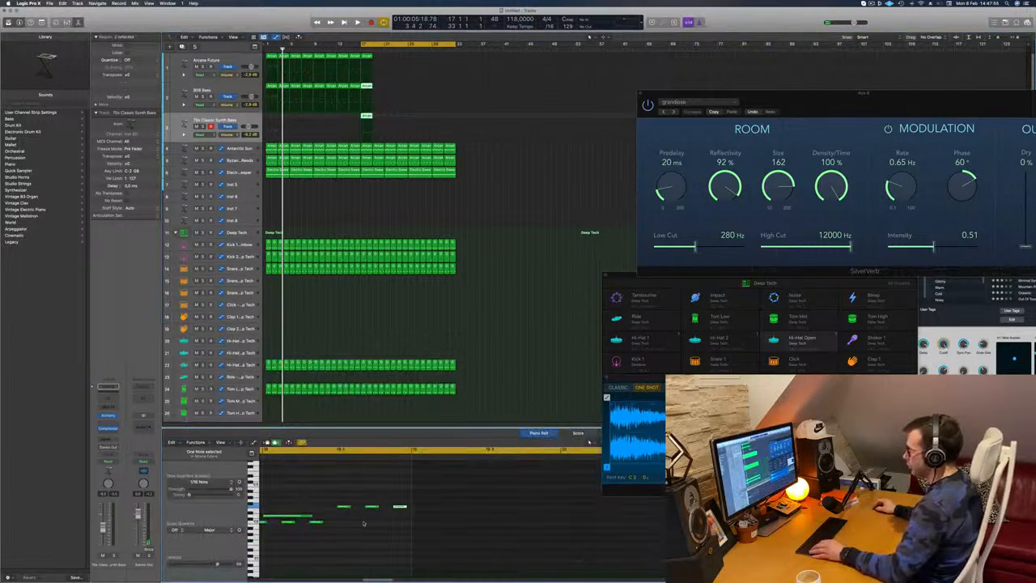
pyautogui.hscroll(-6, 322, 487)
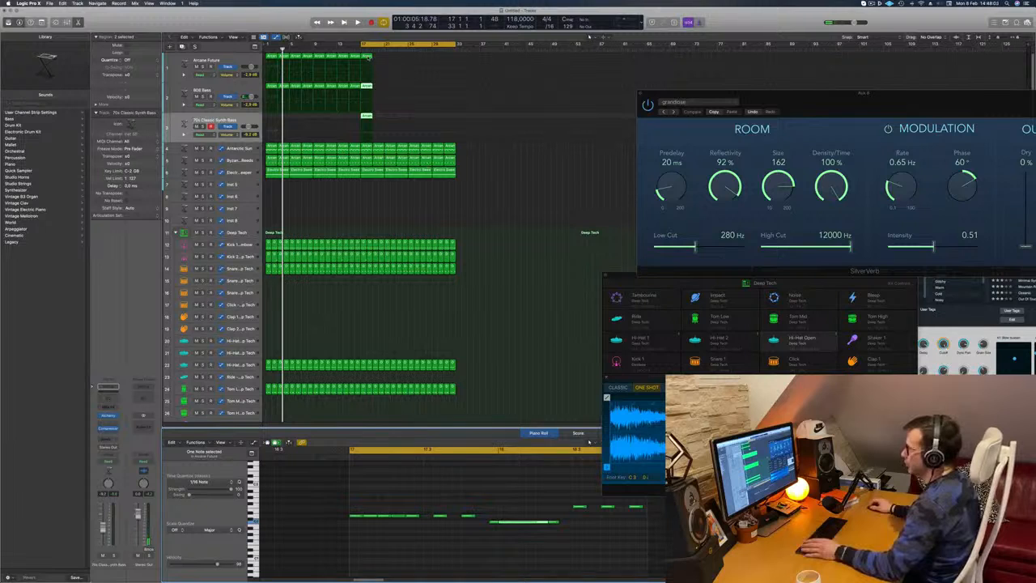
pyautogui.click(368, 56)
pyautogui.moveTo(382, 56); pyautogui.dragTo(365, 129)
pyautogui.moveTo(509, 506); pyautogui.dragTo(523, 518)
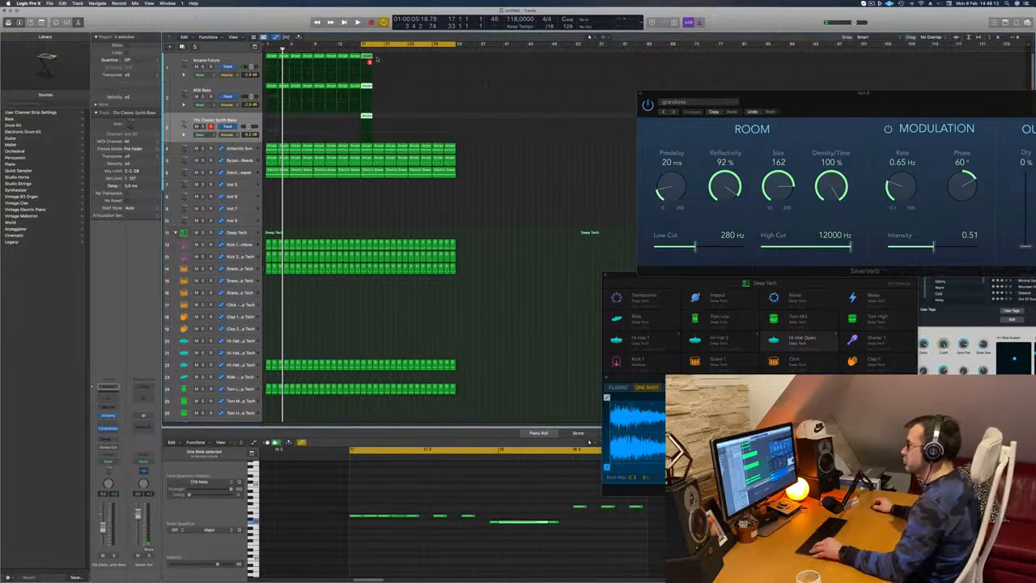
# Step: Copy the bar 17 regions of the Arcane Future, 808 Bass and 70s Classic Synth Bass tracks repeatedly up to bar 33 during playback
pyautogui.moveTo(376, 58); pyautogui.dragTo(366, 121)
pyautogui.press('space')
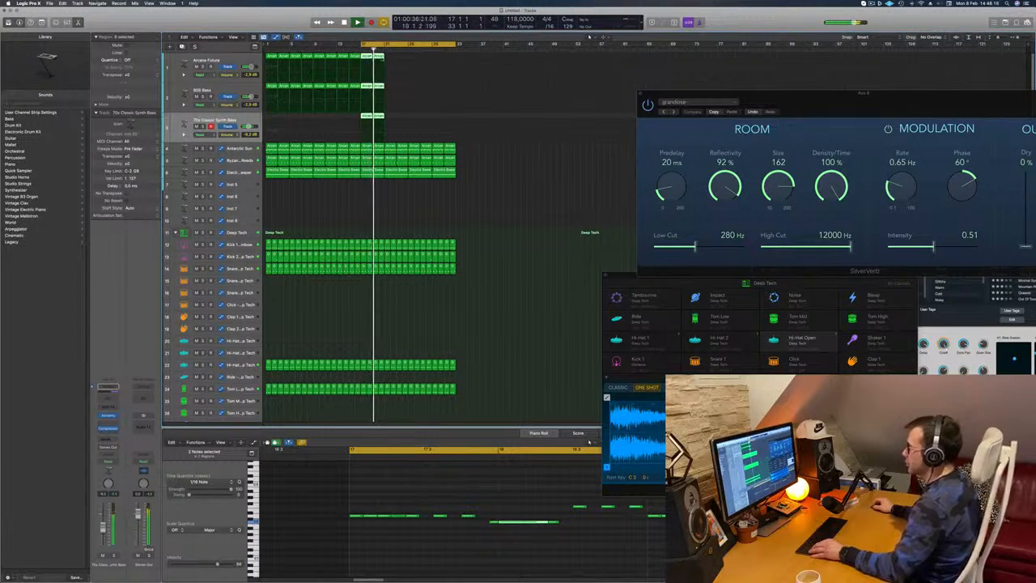
pyautogui.moveTo(377, 59); pyautogui.dragTo(420, 63)
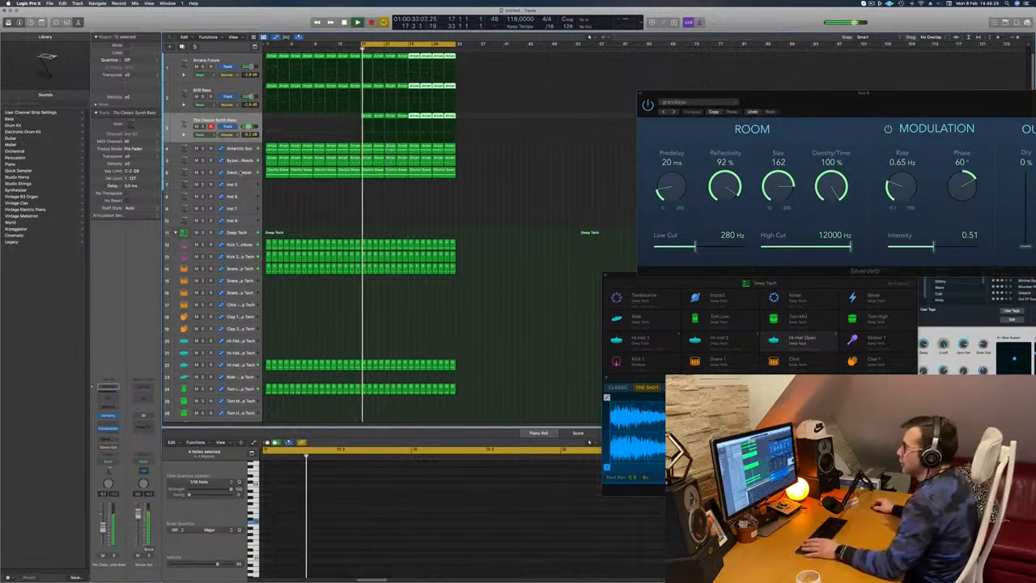
# Step: Open the Electro Sweeper track's Alchemy synth, check its cutoff control and close the window
pyautogui.click(240, 172)
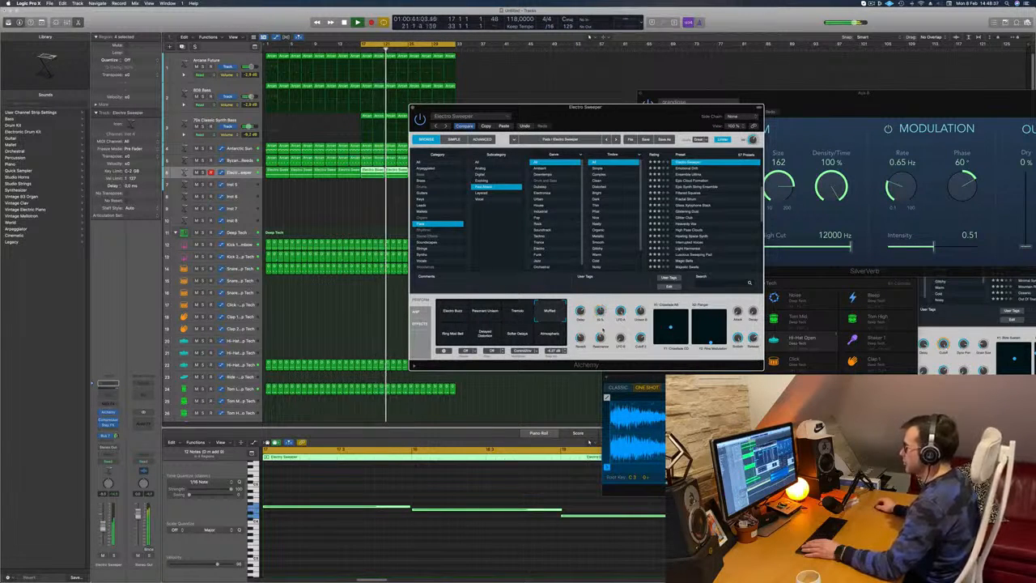
pyautogui.moveTo(610, 118); pyautogui.dragTo(632, 131)
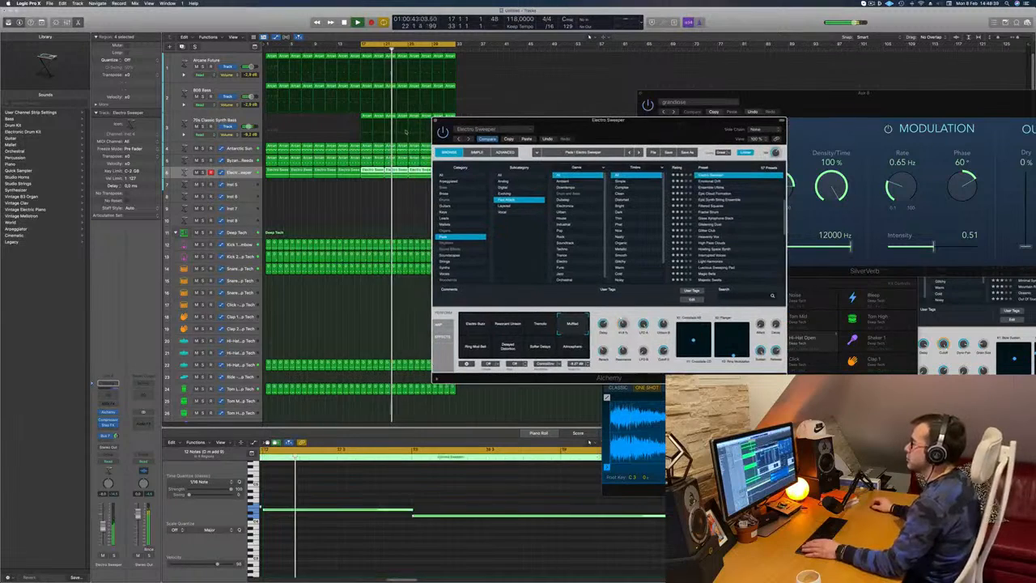
pyautogui.click(435, 121)
pyautogui.click(390, 201)
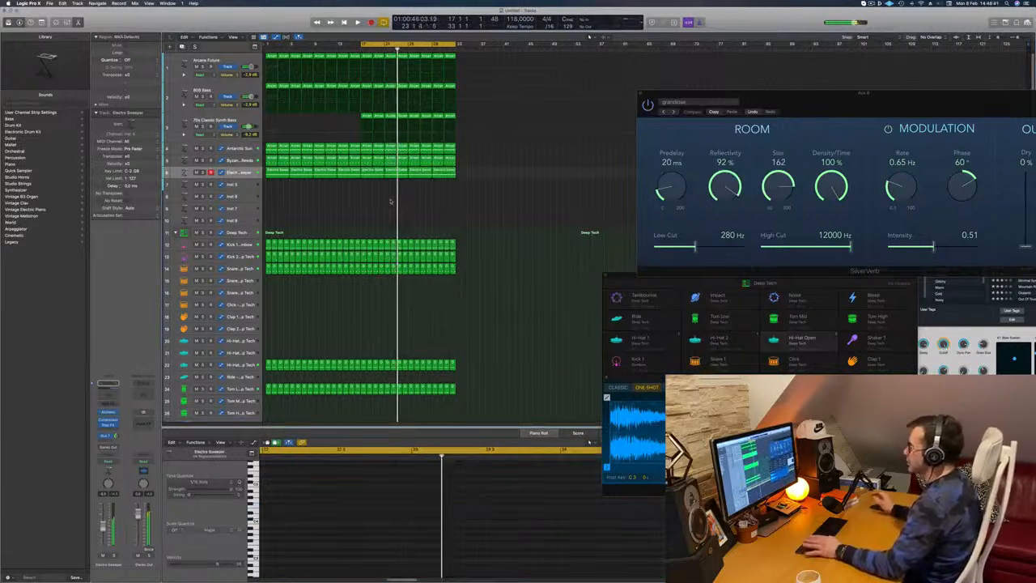
# Step: Restart playback from bar 17 and lower the volume of the 70s Classic Synth Bass track
pyautogui.press('space')
pyautogui.press('space')
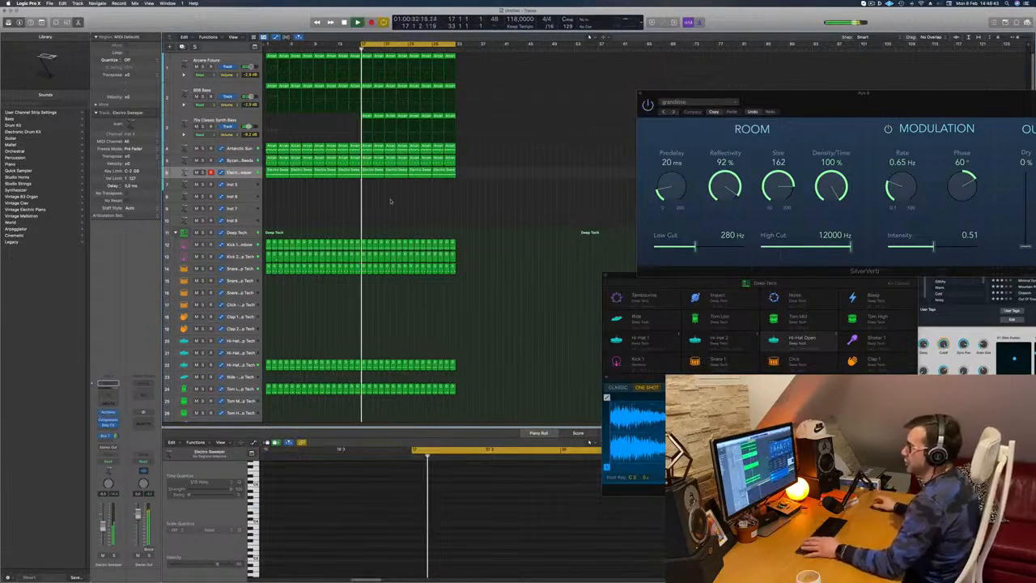
pyautogui.click(244, 120)
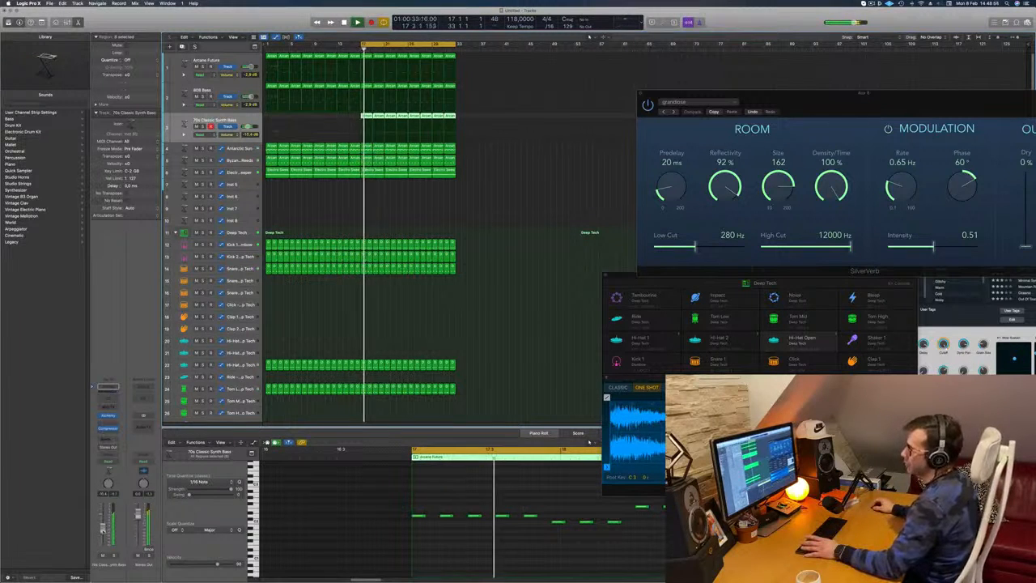
pyautogui.click(506, 182)
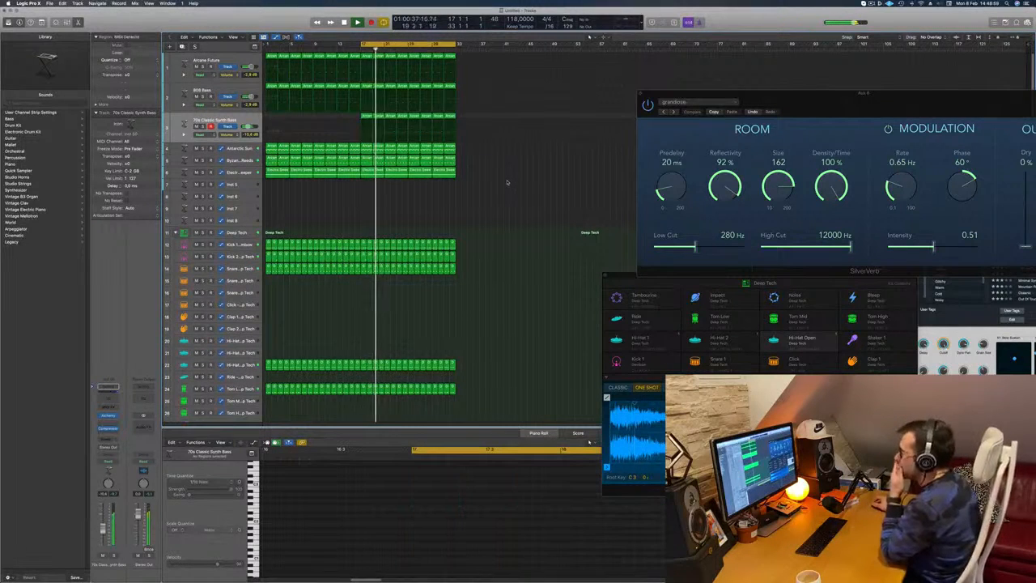
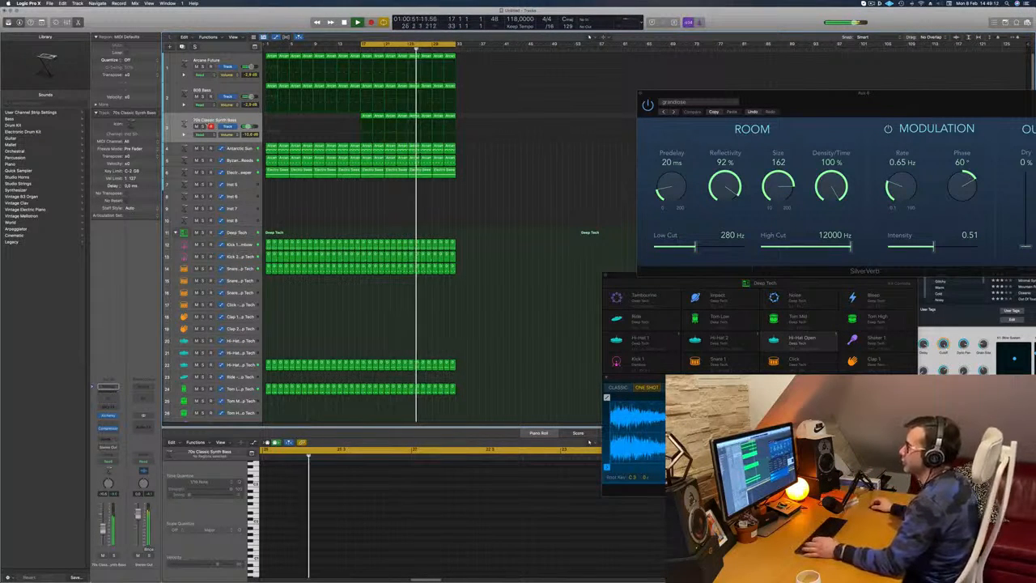
# Step: Solo the Antarctic Sun, third synth, Electro Sweeper, 808 Bass and Arcane Future tracks one at a time during playback to hear each alone
pyautogui.click(203, 149)
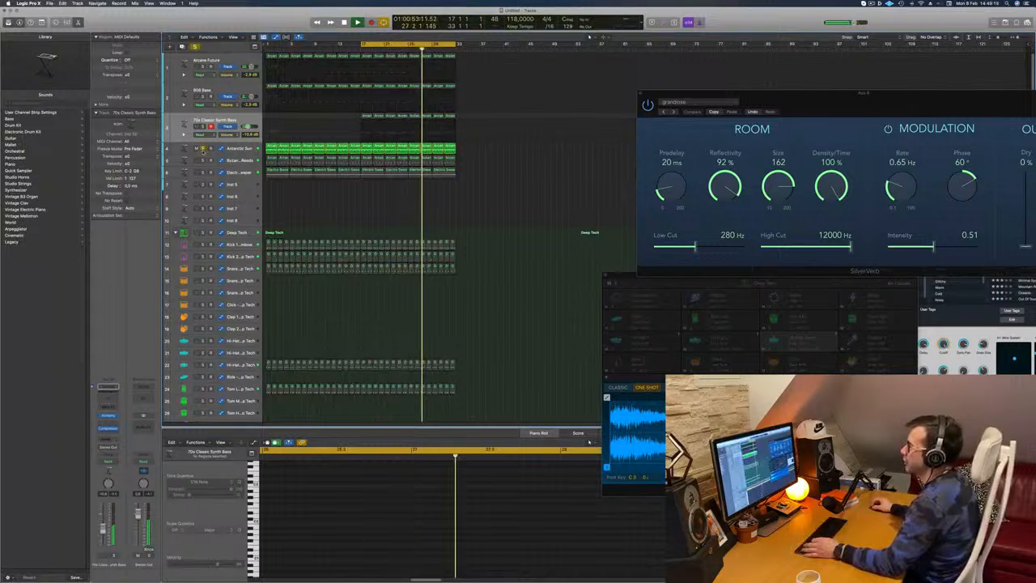
pyautogui.click(203, 149)
pyautogui.click(202, 161)
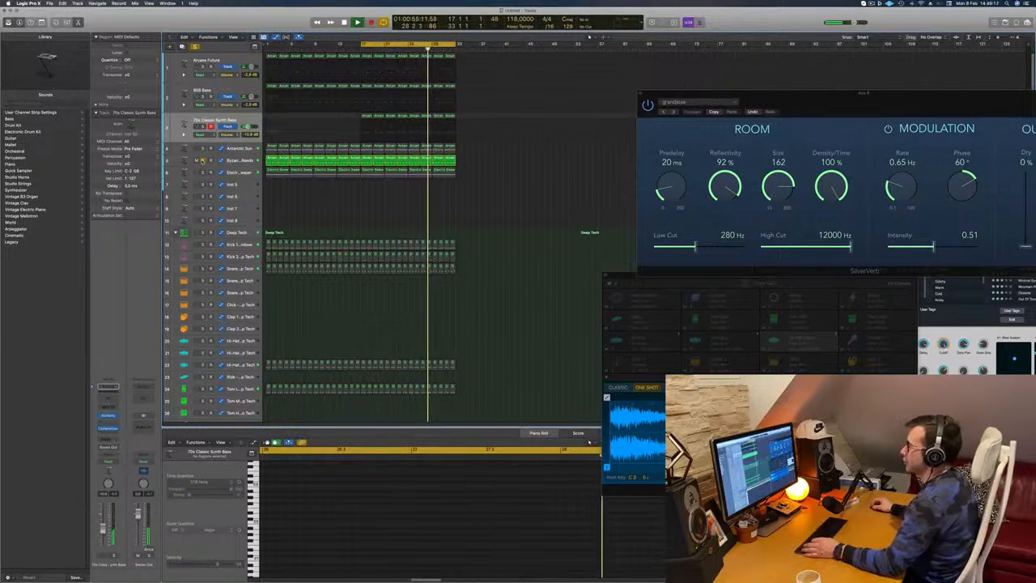
pyautogui.click(203, 162)
pyautogui.click(202, 172)
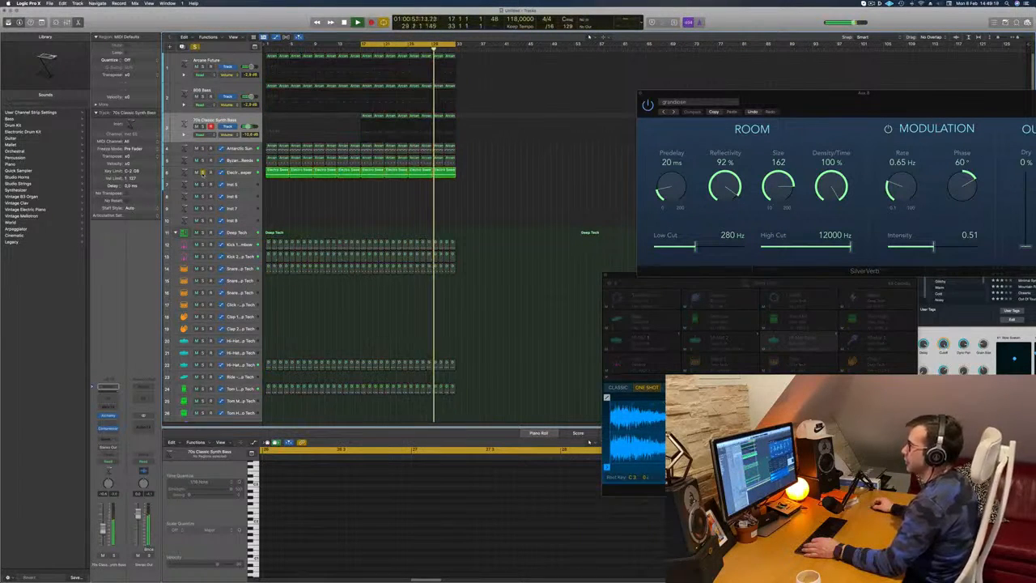
pyautogui.click(202, 171)
pyautogui.click(202, 96)
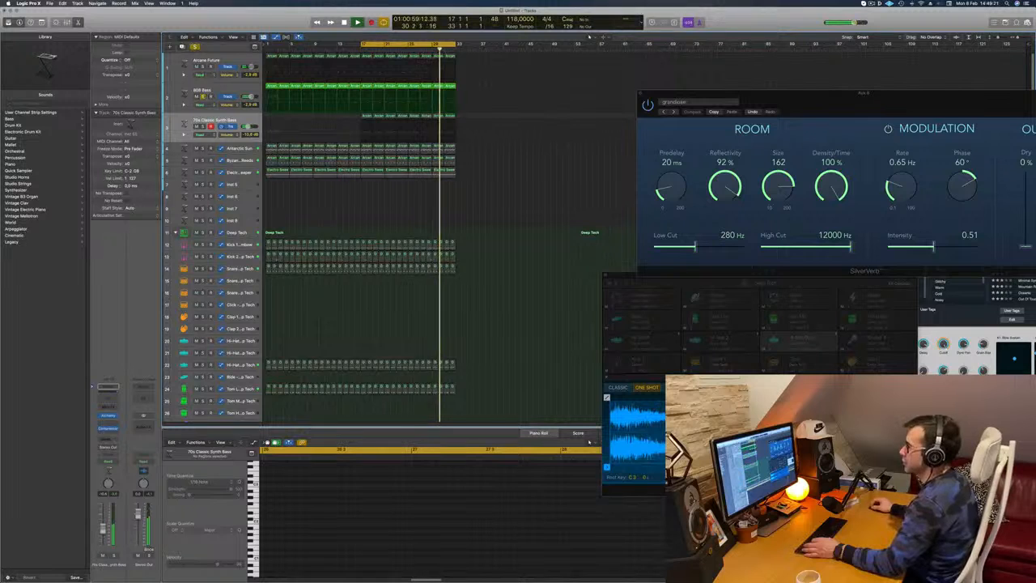
pyautogui.click(203, 96)
pyautogui.click(202, 67)
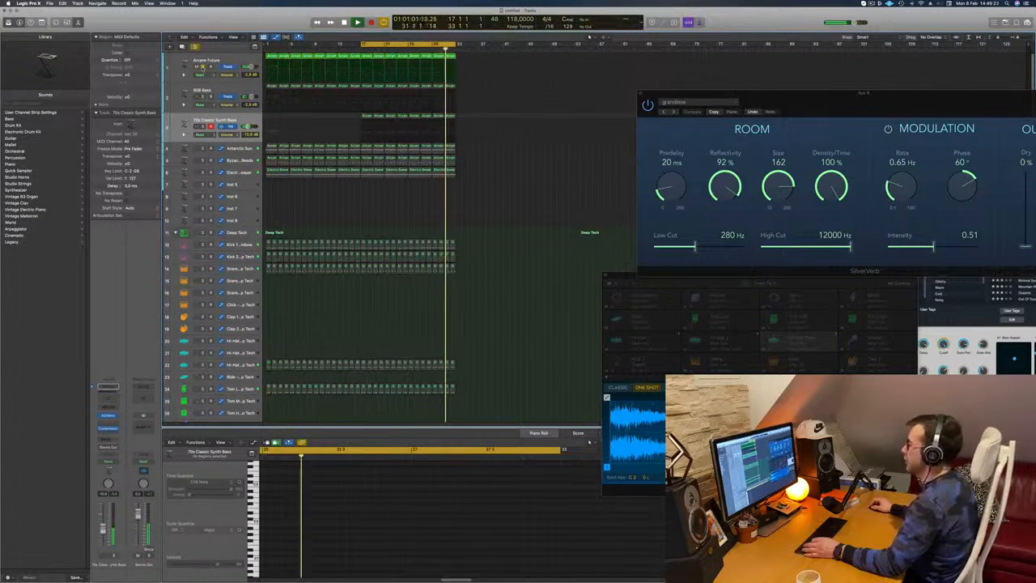
pyautogui.click(202, 66)
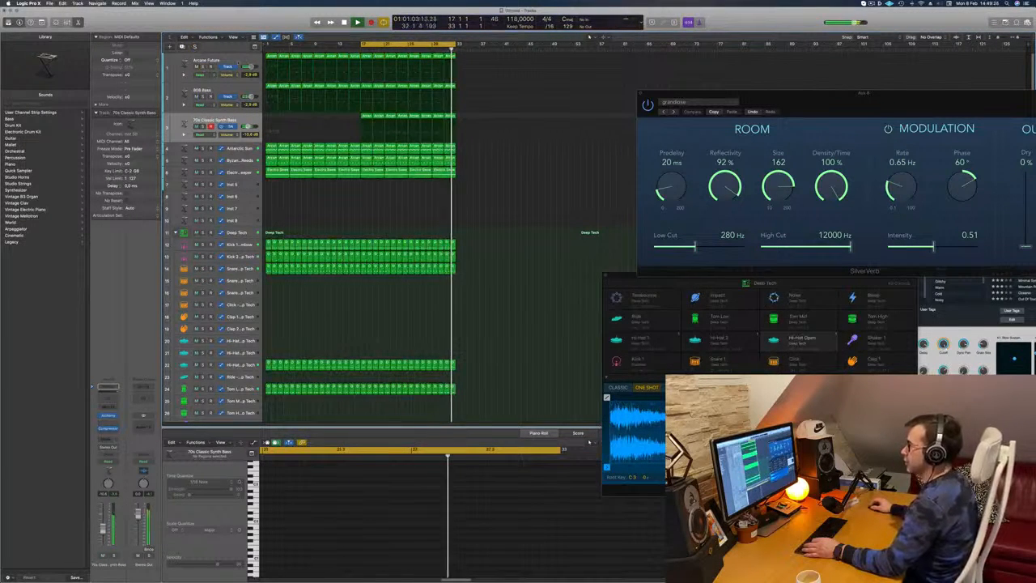
# Step: Copy the 70s Classic Synth Bass region at bar 17 to the empty Inst 5 track and stop playback
pyautogui.click(238, 64)
pyautogui.click(388, 201)
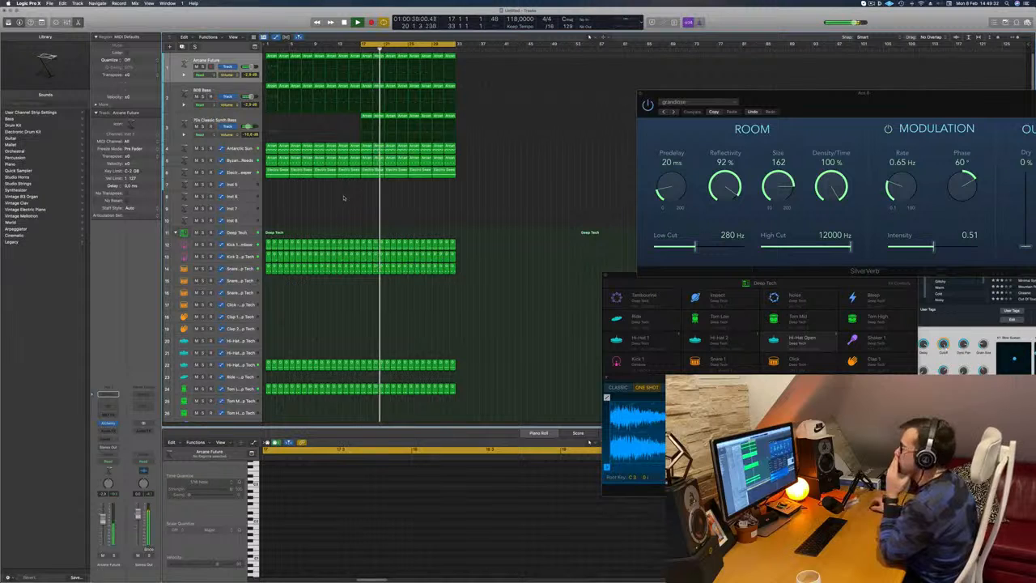
pyautogui.click(366, 116)
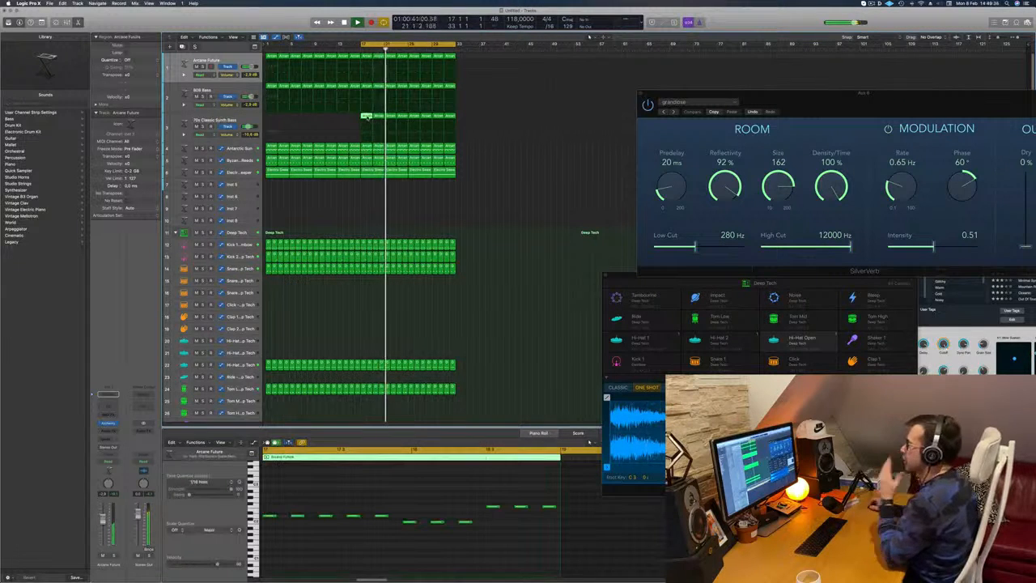
pyautogui.moveTo(366, 117); pyautogui.dragTo(367, 190)
pyautogui.press('space')
pyautogui.hscroll(-3, 390, 522)
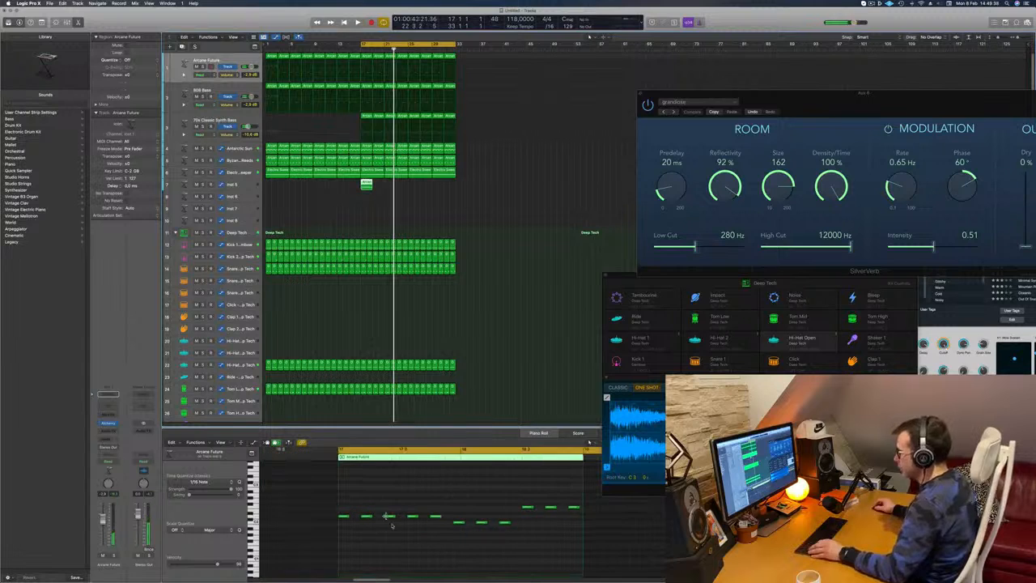
# Step: Turn the Inst 5 region's notes into sustained three-note chords in bars 17 and 18, deleting the leftover short bass notes
pyautogui.click(458, 522)
pyautogui.moveTo(458, 523); pyautogui.dragTo(344, 524)
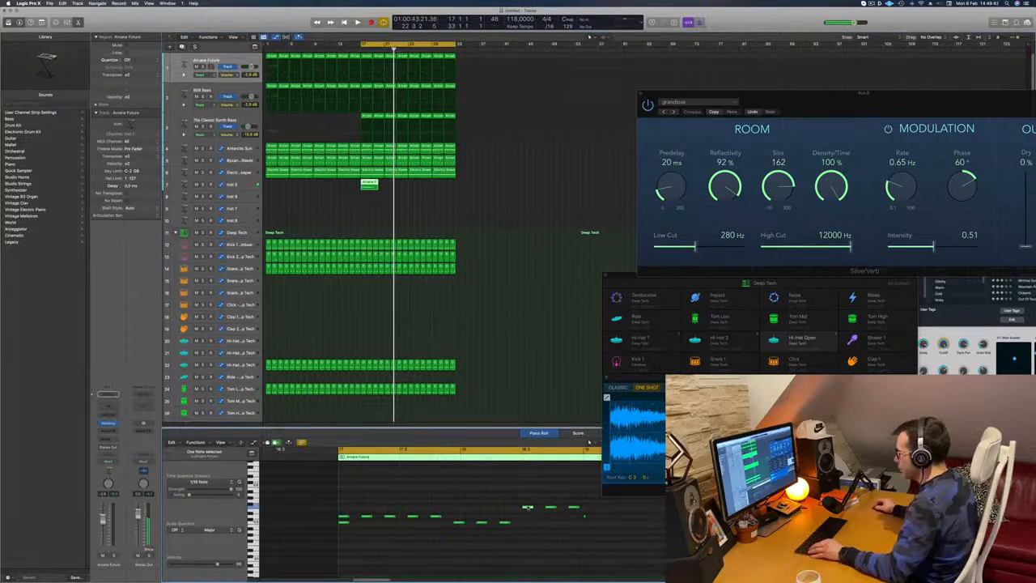
pyautogui.moveTo(527, 507); pyautogui.dragTo(651, 530)
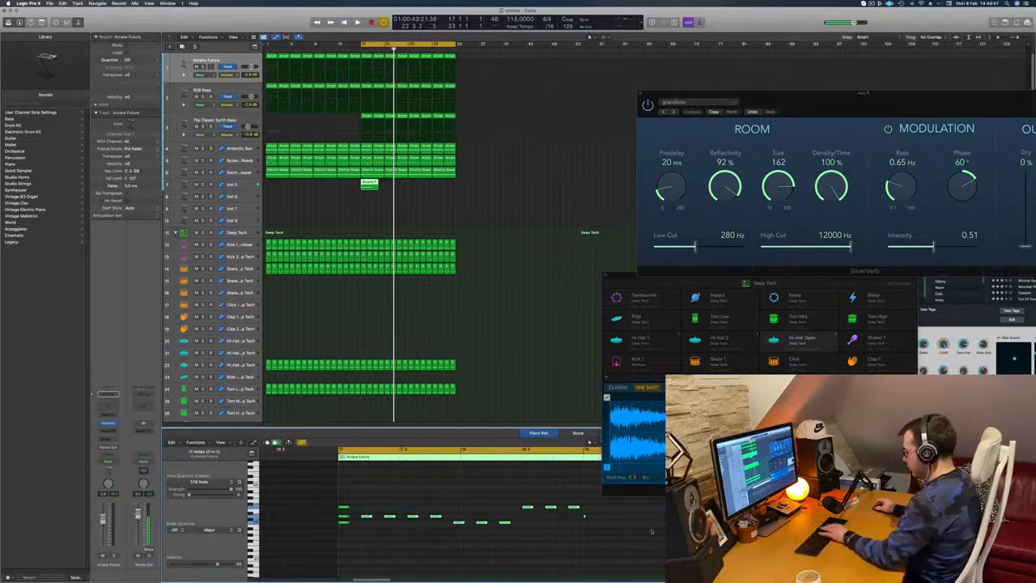
pyautogui.press('Delete')
pyautogui.moveTo(375, 490); pyautogui.dragTo(552, 510)
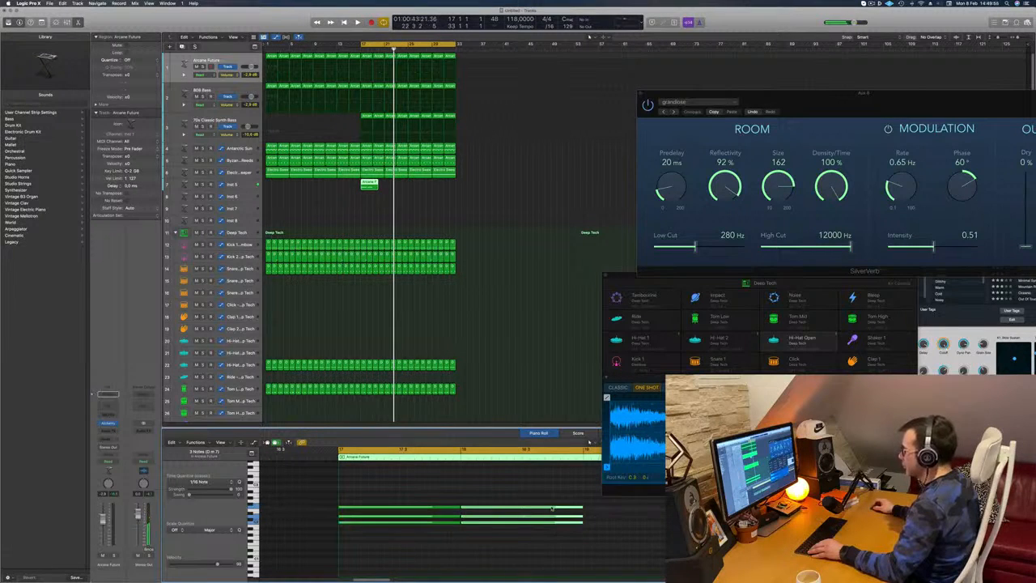
# Step: Split the Inst 5 region at bar 19 and delete the empty part after the chords
pyautogui.press('super+Left')
pyautogui.press('super+Left')
pyautogui.press('super+Left')
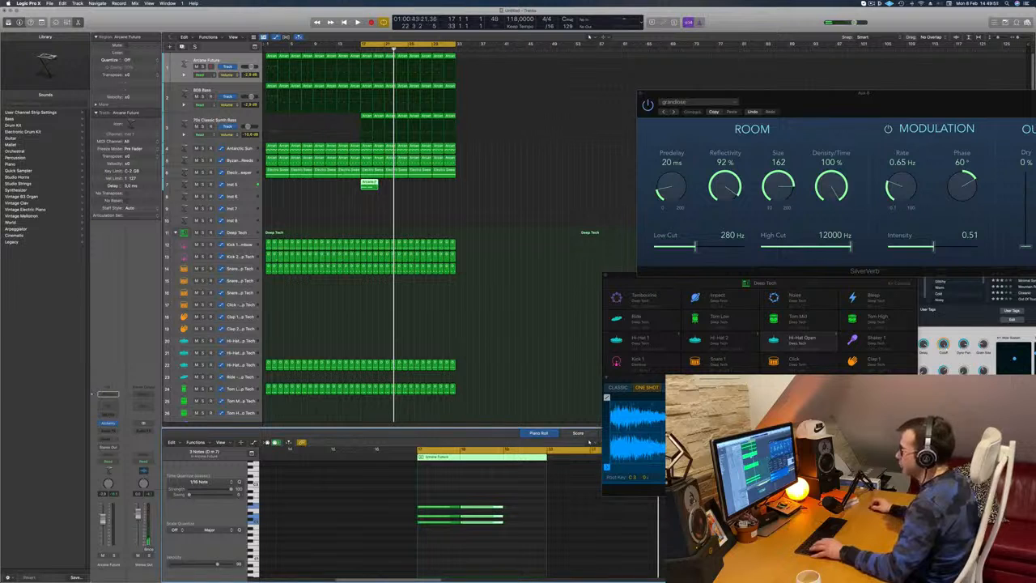
pyautogui.keyDown('super'); pyautogui.click(372, 185); pyautogui.keyUp('super')
pyautogui.click(375, 187)
pyautogui.press('Delete')
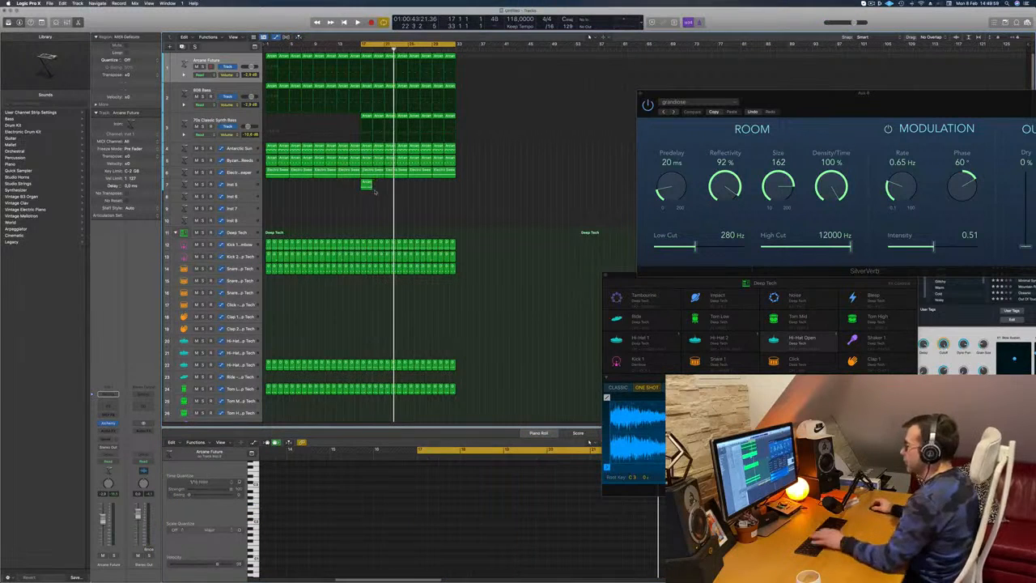
# Step: Copy the two-bar chord region along the Inst 5 track up to bar 33
pyautogui.click(366, 187)
pyautogui.moveTo(365, 185); pyautogui.dragTo(416, 189)
pyautogui.click(445, 189)
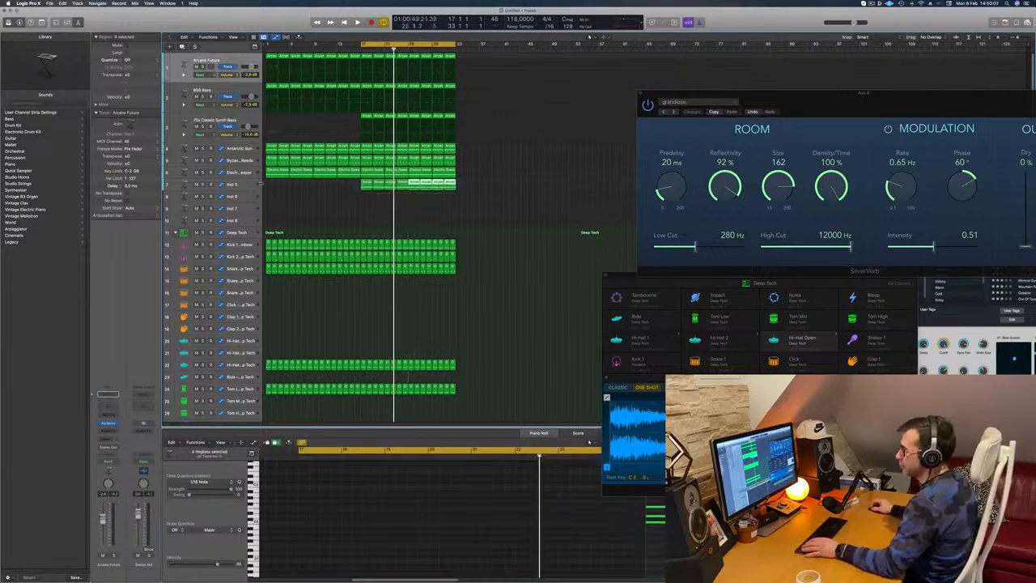
# Step: Load the 1970s Analog Arp preset from the Arpeggiated category in Inst 5's Alchemy and lower the track volume
pyautogui.click(248, 187)
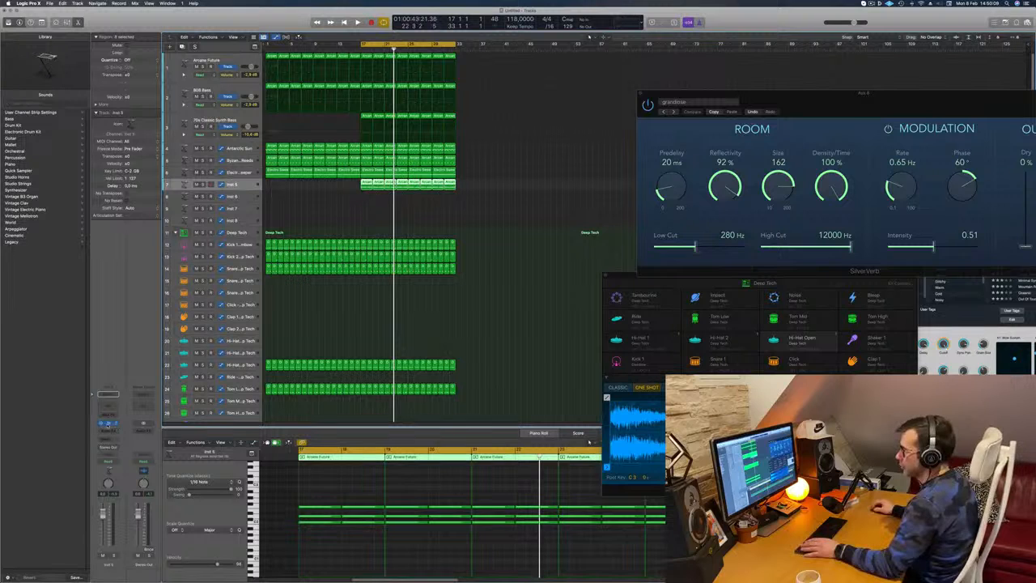
pyautogui.click(108, 422)
pyautogui.moveTo(557, 90); pyautogui.dragTo(541, 88)
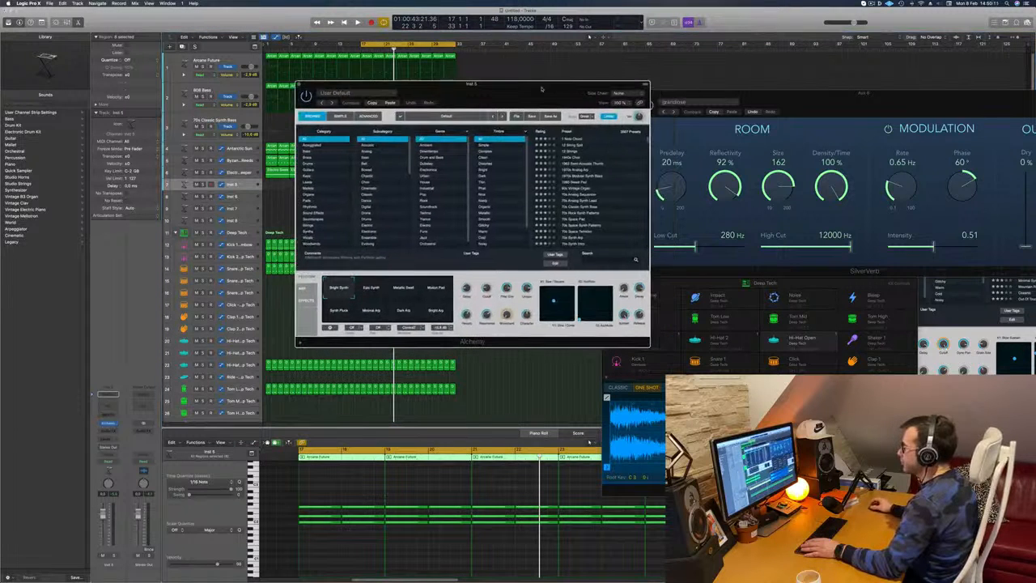
pyautogui.click(315, 146)
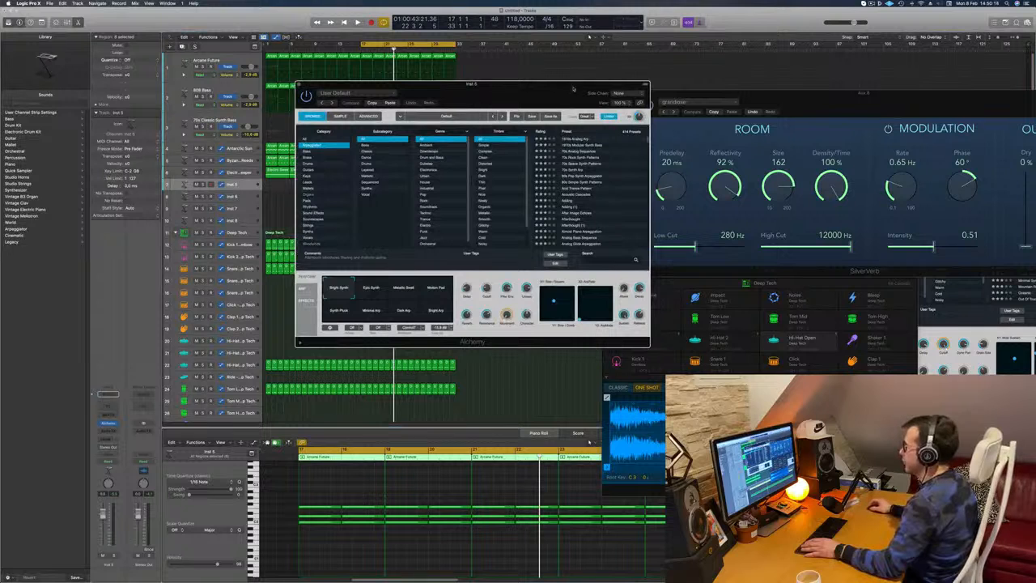
pyautogui.moveTo(583, 81); pyautogui.dragTo(696, 64)
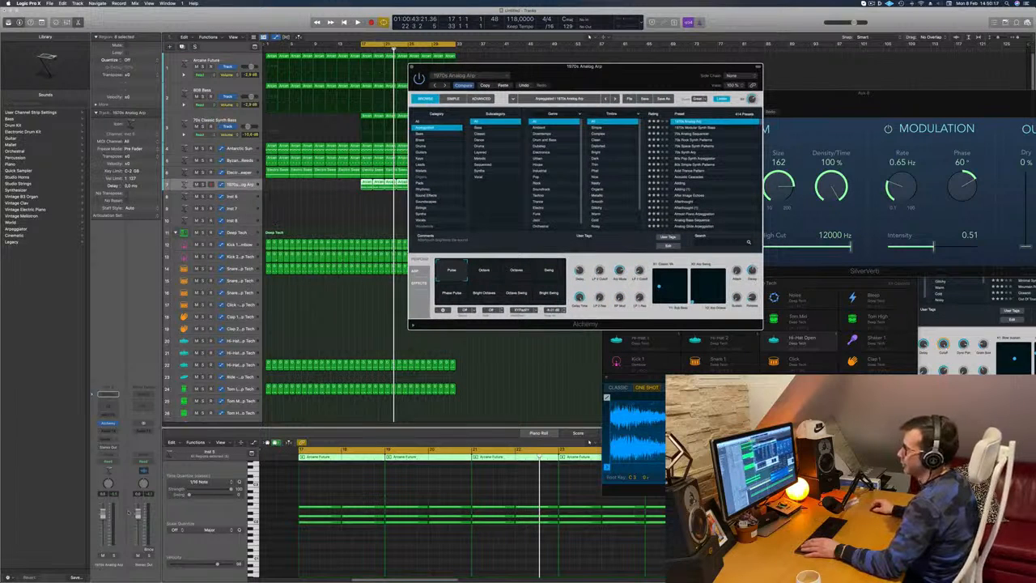
pyautogui.moveTo(103, 529); pyautogui.dragTo(102, 532)
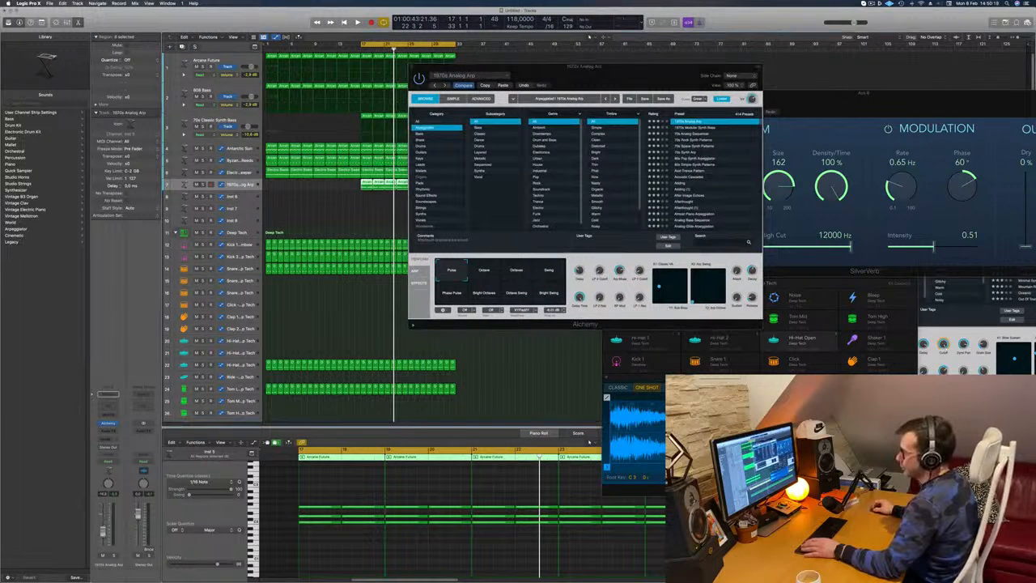
# Step: Audition the chords during playback with the Alchemy presets 1970s Analog Arp, 70s Synth Arp and Ancient Titan
pyautogui.press('space')
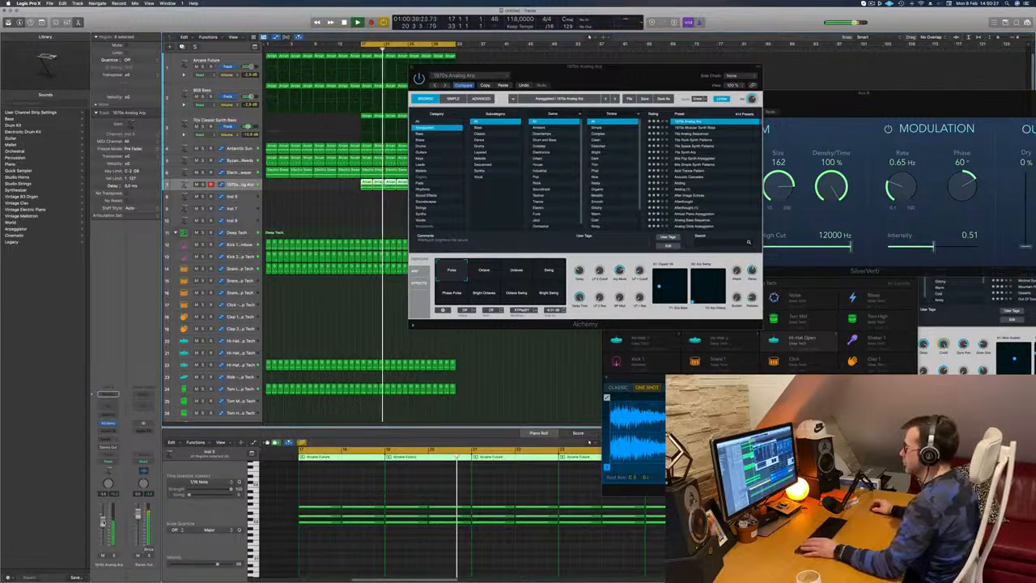
pyautogui.moveTo(654, 70); pyautogui.dragTo(714, 59)
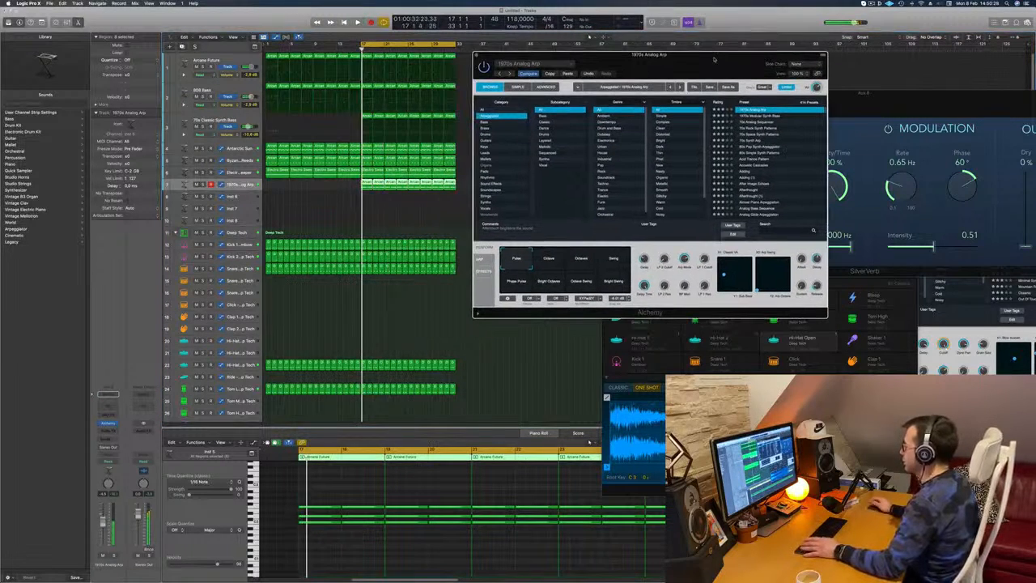
pyautogui.click(749, 142)
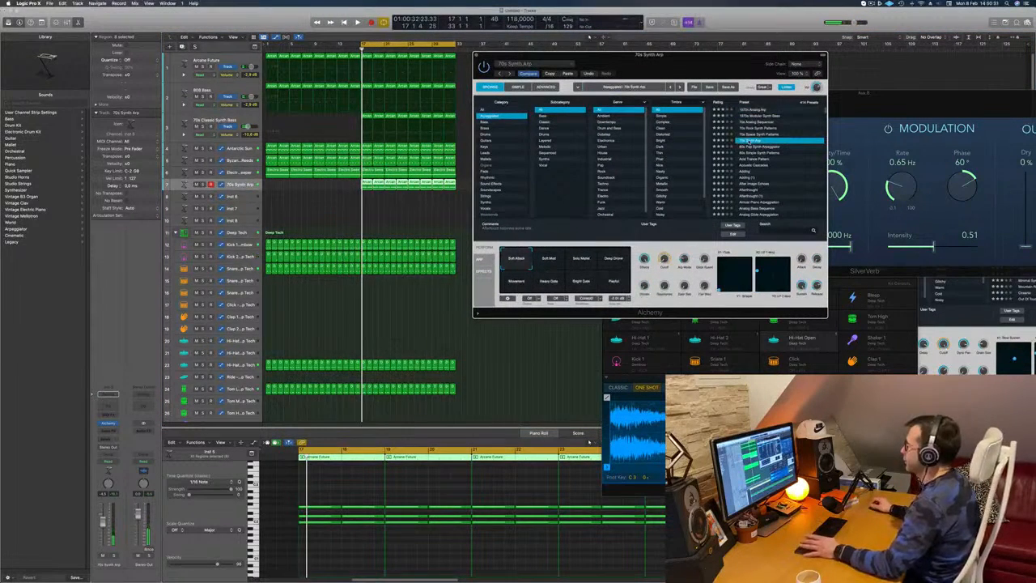
pyautogui.press('space')
pyautogui.scroll(-2, 761, 149)
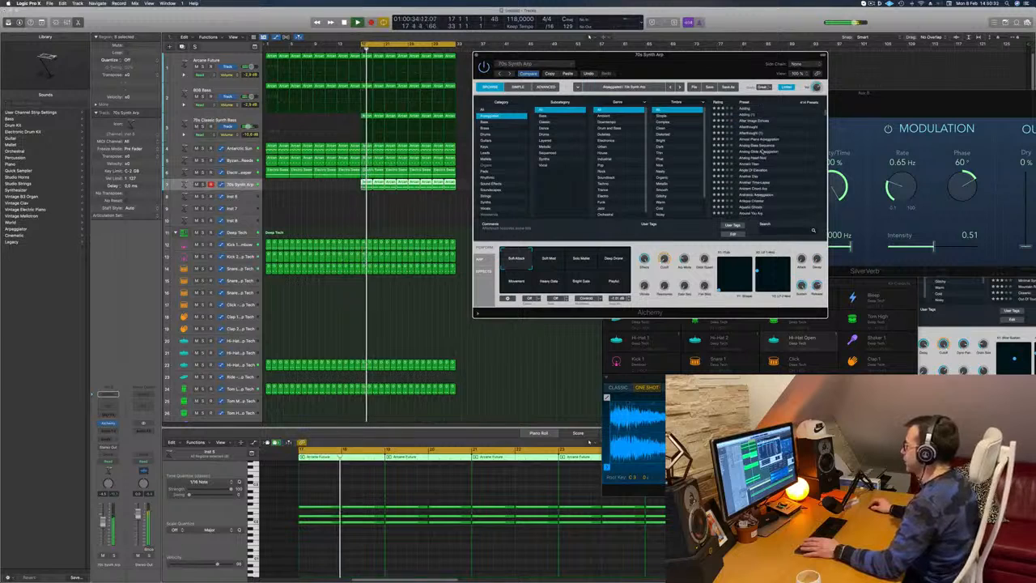
pyautogui.scroll(-2, 797, 173)
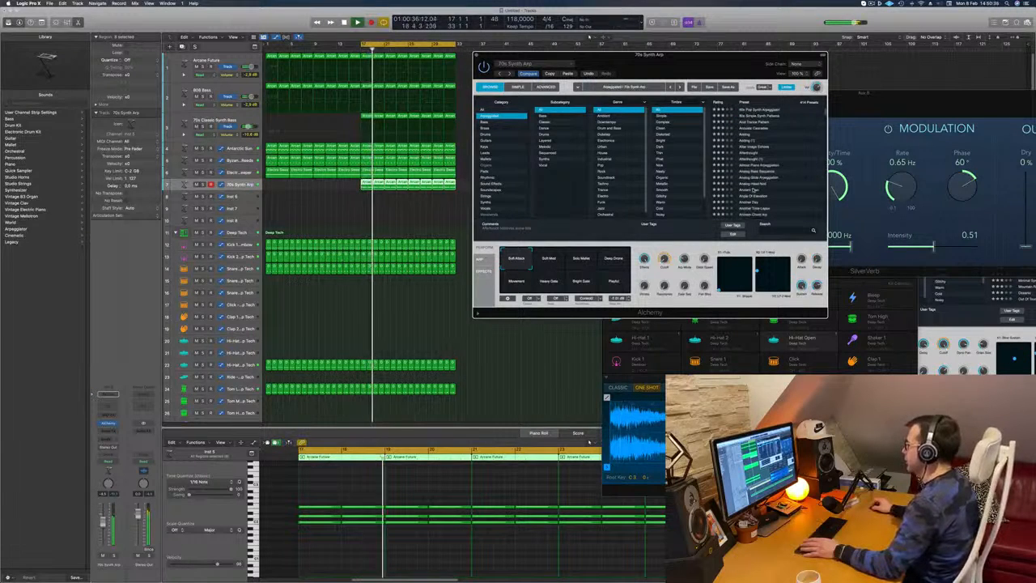
pyautogui.click(754, 189)
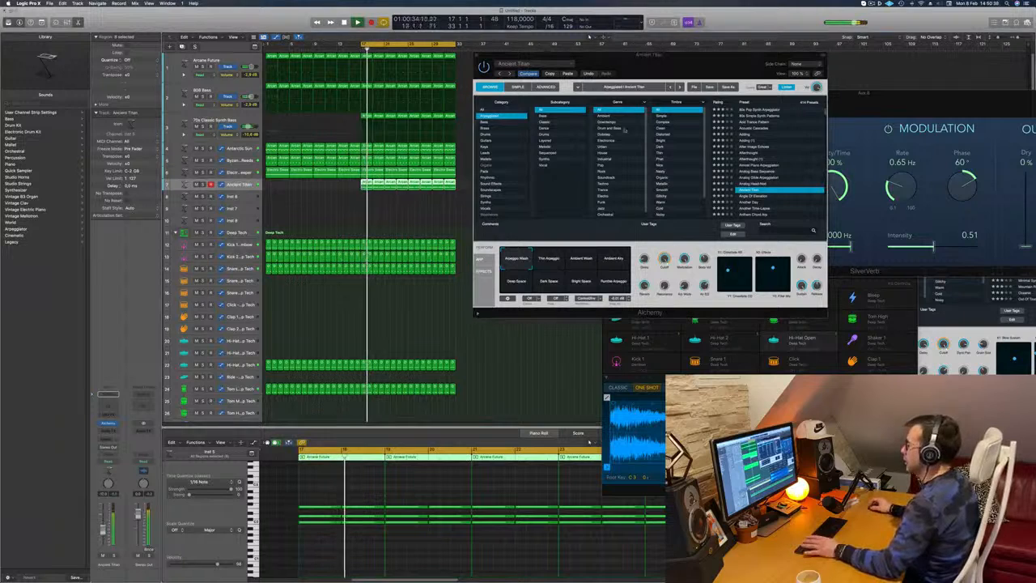
# Step: Try the Big Anthem Arp preset, load Blue Laser Lead for the chord track instead and close Alchemy
pyautogui.moveTo(683, 57); pyautogui.dragTo(679, 55)
pyautogui.scroll(-3, 772, 162)
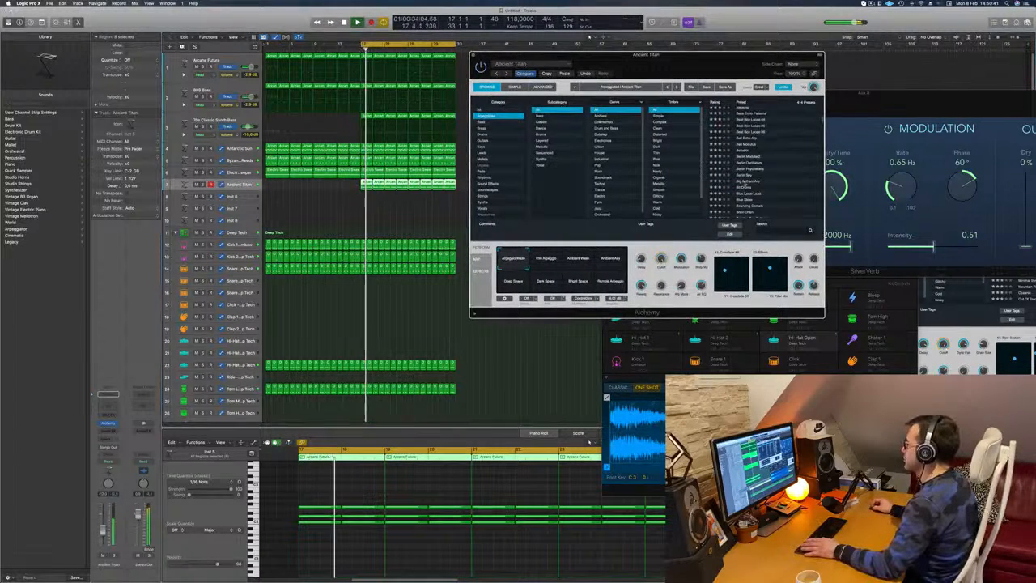
pyautogui.click(753, 182)
pyautogui.scroll(-2, 749, 182)
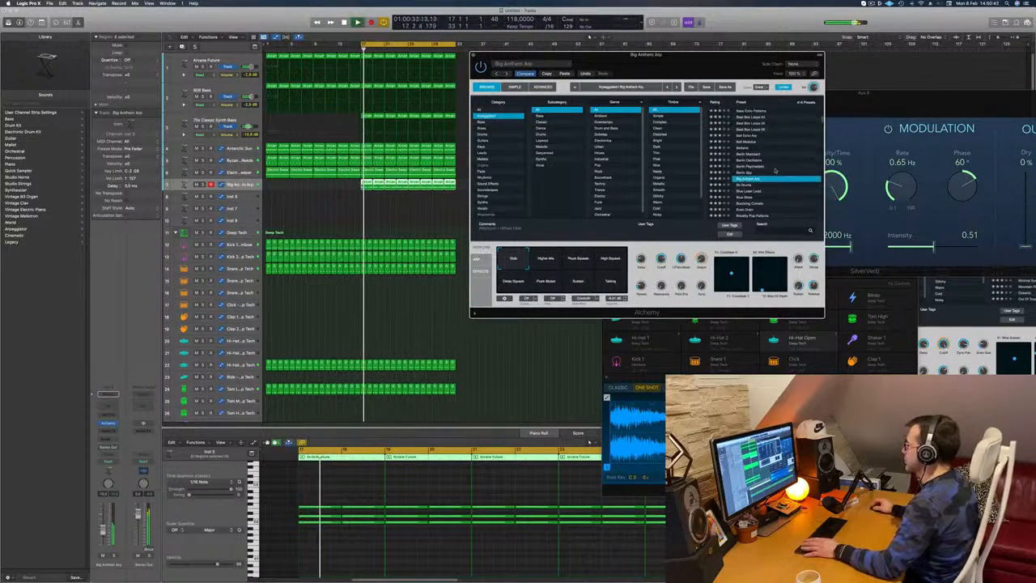
pyautogui.click(753, 179)
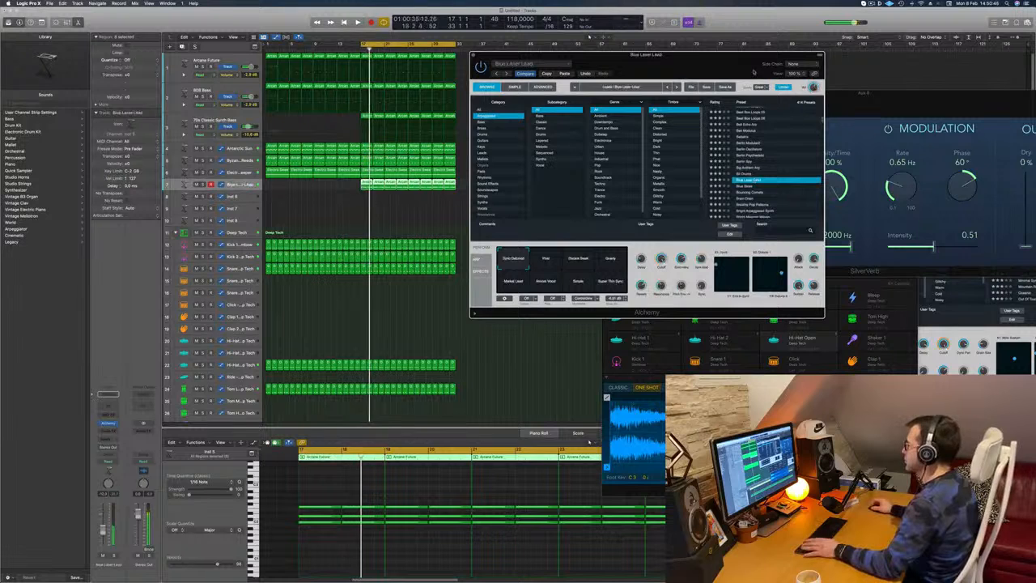
pyautogui.press('super+w')
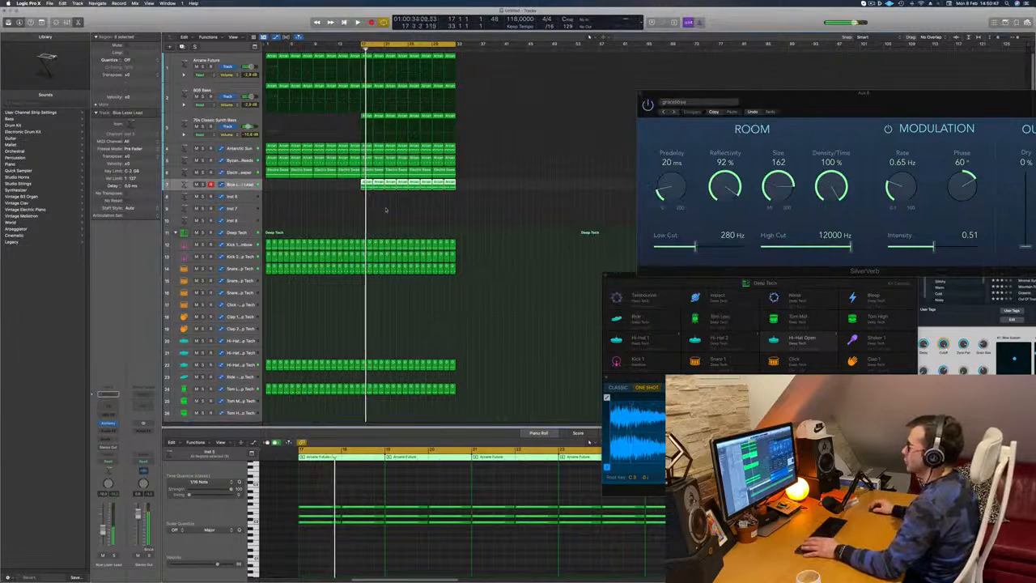
# Step: Shorten all notes in the Blue Laser Lead chord regions to brief stabs and play them back from bar 17
pyautogui.scroll(-1, 332, 543)
pyautogui.click(354, 515)
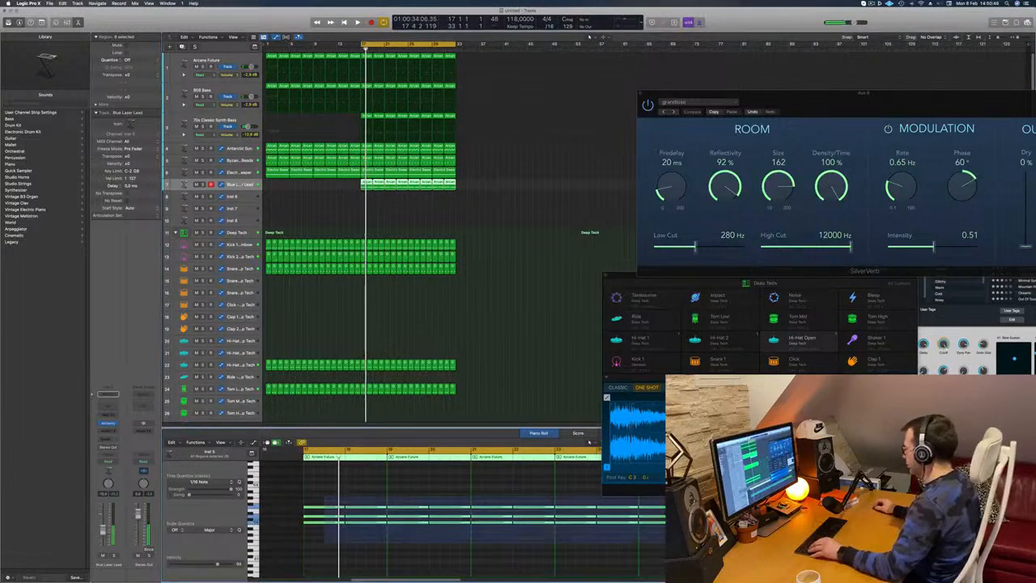
pyautogui.press('super+a')
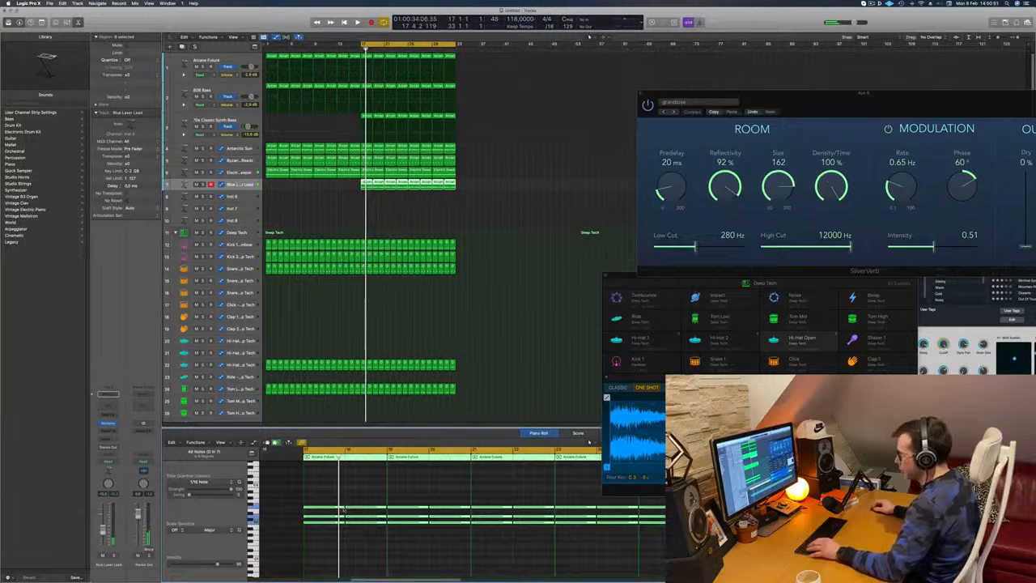
pyautogui.moveTo(346, 510); pyautogui.dragTo(306, 510)
pyautogui.press('space')
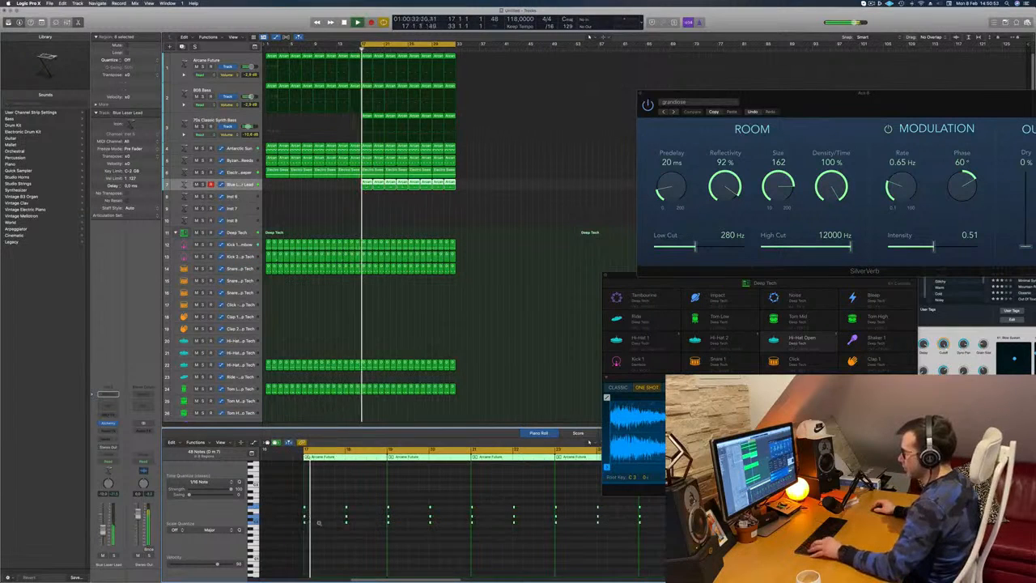
# Step: Copy the short chords within the Blue Laser Lead regions to form a rhythm of three stabs per bar
pyautogui.scroll(4, 319, 522)
pyautogui.press('space')
pyautogui.press('space')
pyautogui.scroll(2, 328, 515)
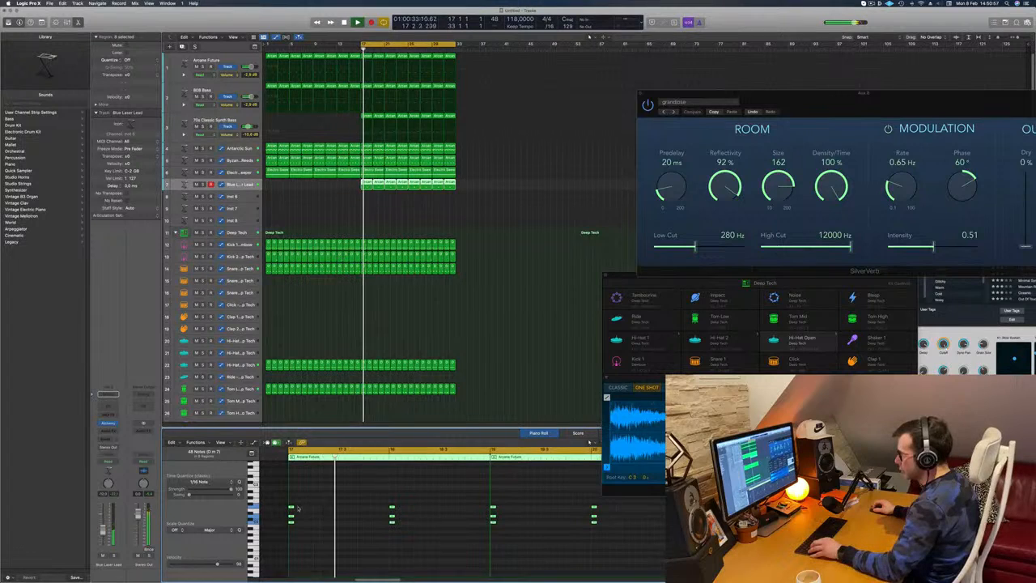
pyautogui.moveTo(296, 508); pyautogui.dragTo(394, 511)
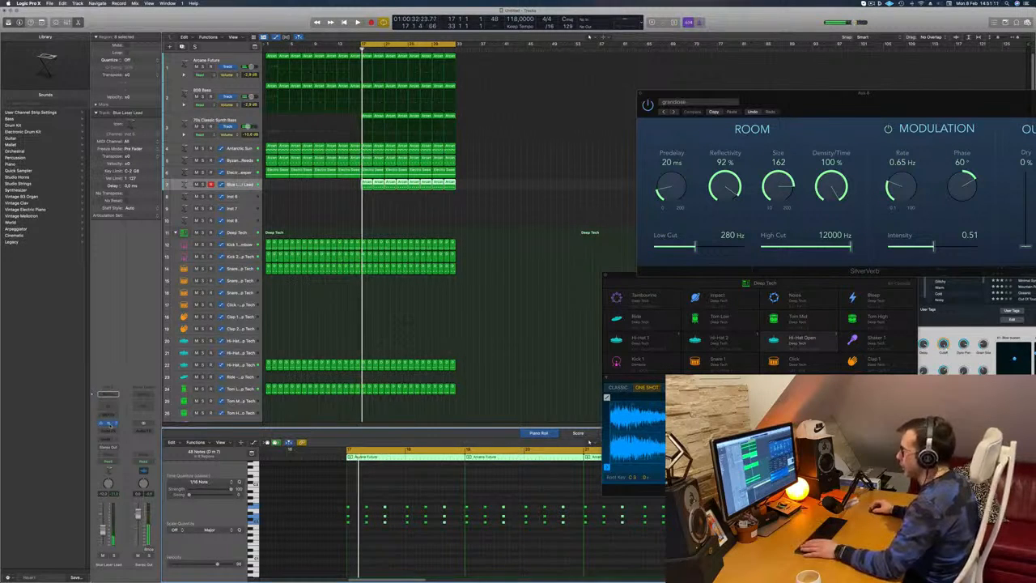
# Step: Reopen Alchemy on the chord track and try the Bright Majestic Waves preset during playback
pyautogui.press('space')
pyautogui.moveTo(676, 60); pyautogui.dragTo(569, 92)
pyautogui.press('space')
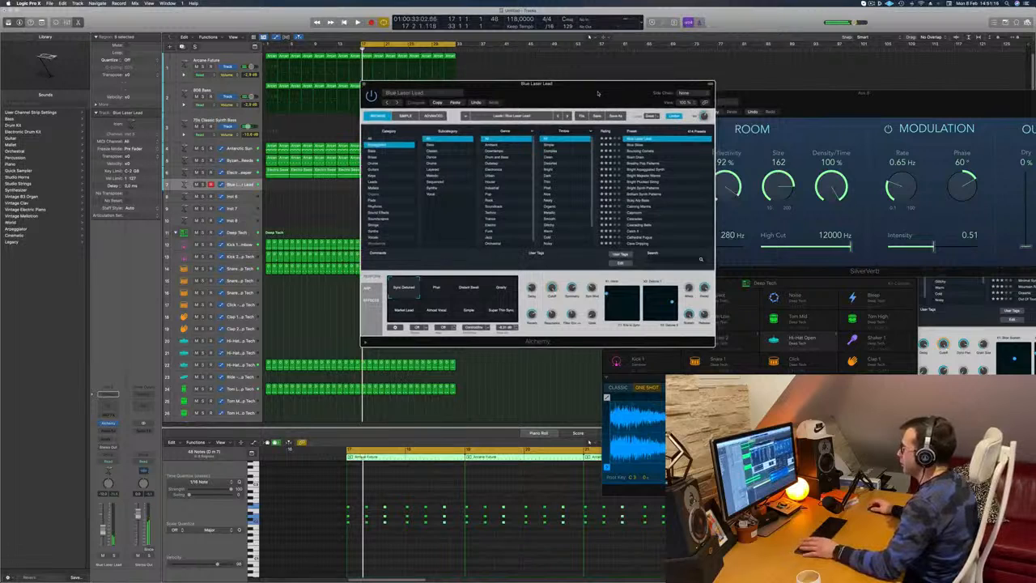
pyautogui.press('space')
pyautogui.click(651, 175)
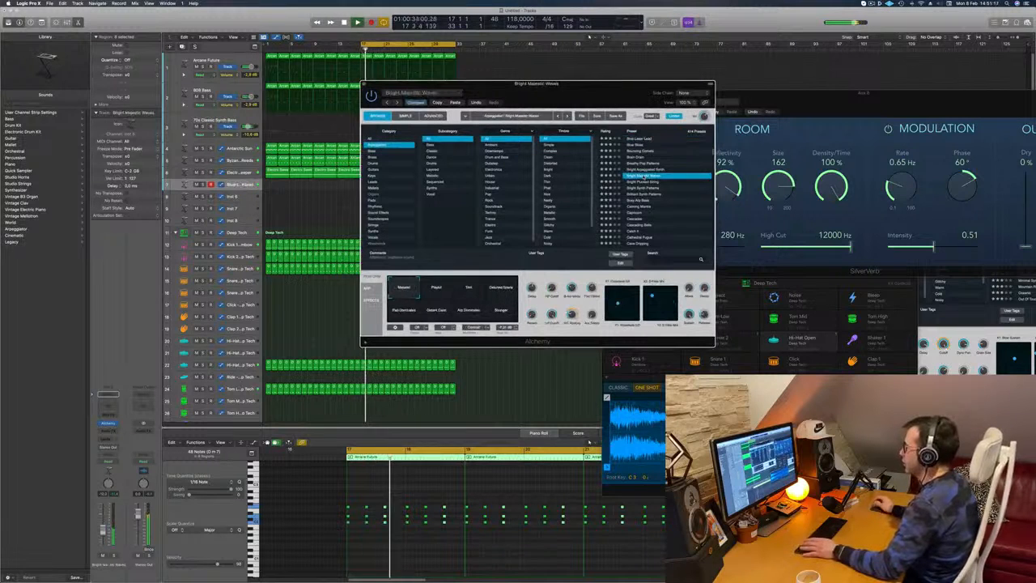
pyautogui.moveTo(599, 97); pyautogui.dragTo(645, 92)
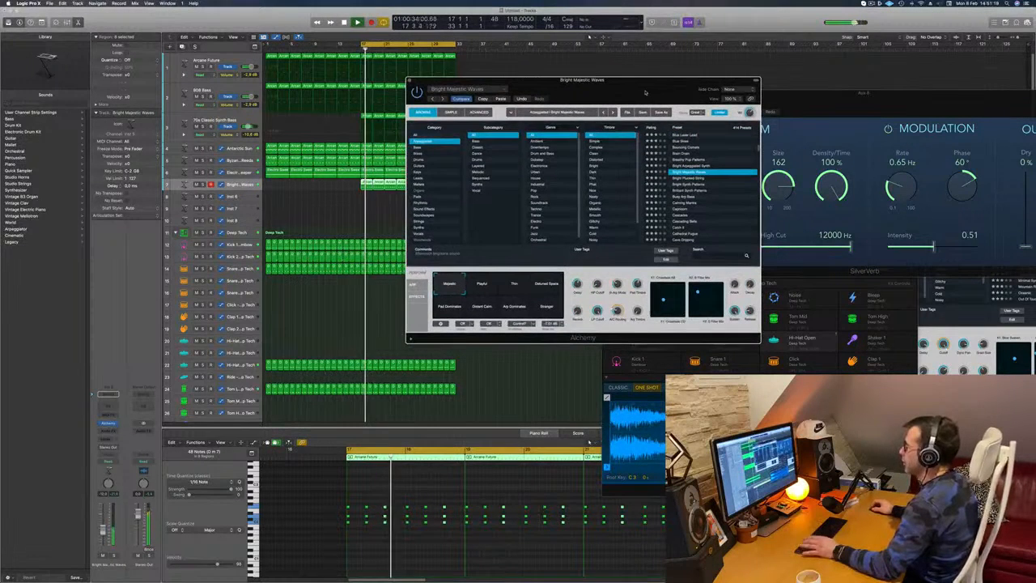
# Step: Load Epic Guitar Hall from the Guitars category and try its Hi Detune and Polysynth 2 variations
pyautogui.click(439, 165)
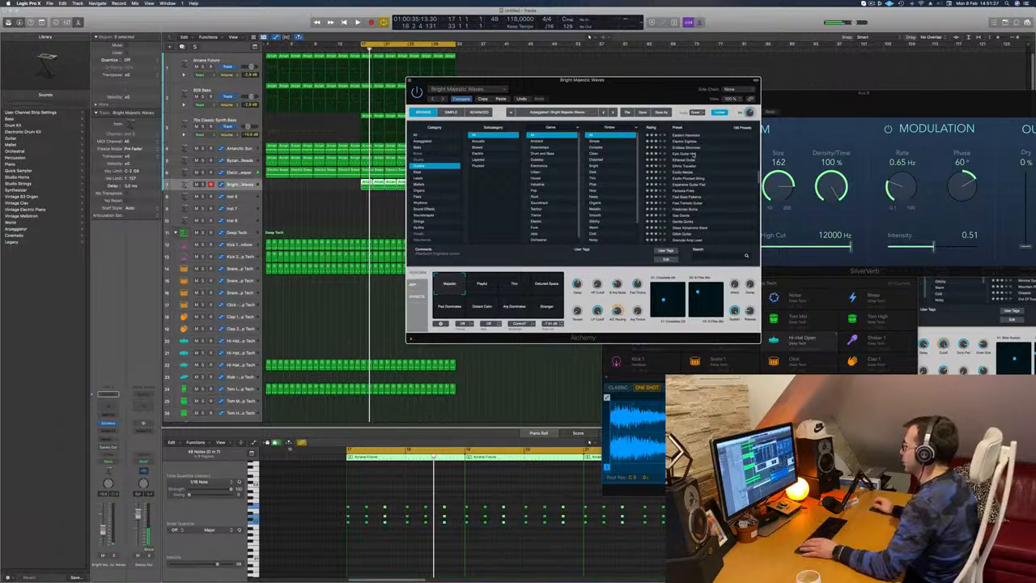
pyautogui.click(692, 153)
pyautogui.moveTo(649, 91)
pyautogui.mouseDown()
pyautogui.moveTo(658, 88)
pyautogui.moveTo(602, 83)
pyautogui.moveTo(624, 89)
pyautogui.moveTo(690, 76)
pyautogui.moveTo(621, 109)
pyautogui.moveTo(637, 99)
pyautogui.mouseUp()
pyautogui.click(483, 293)
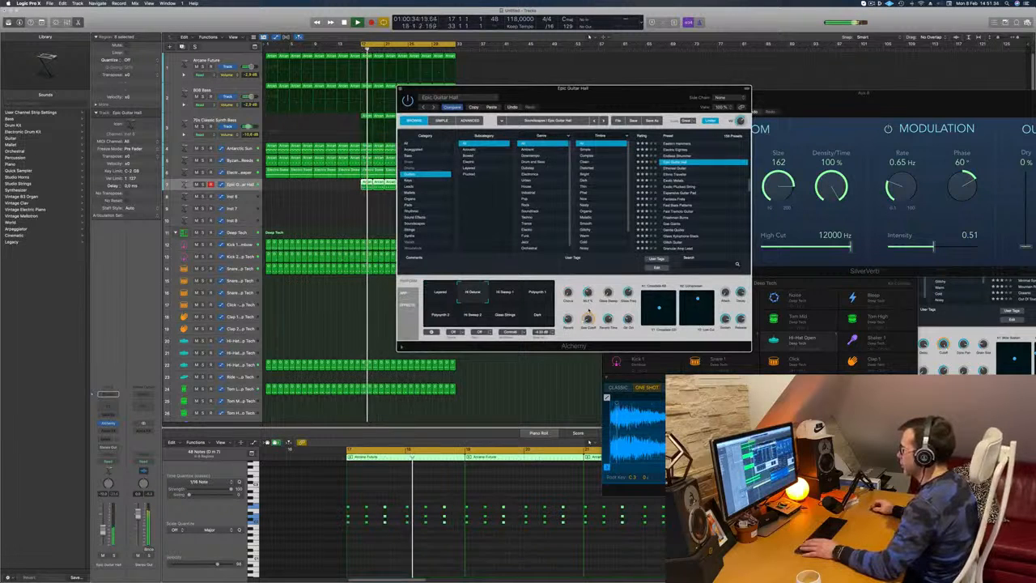
pyautogui.click(440, 314)
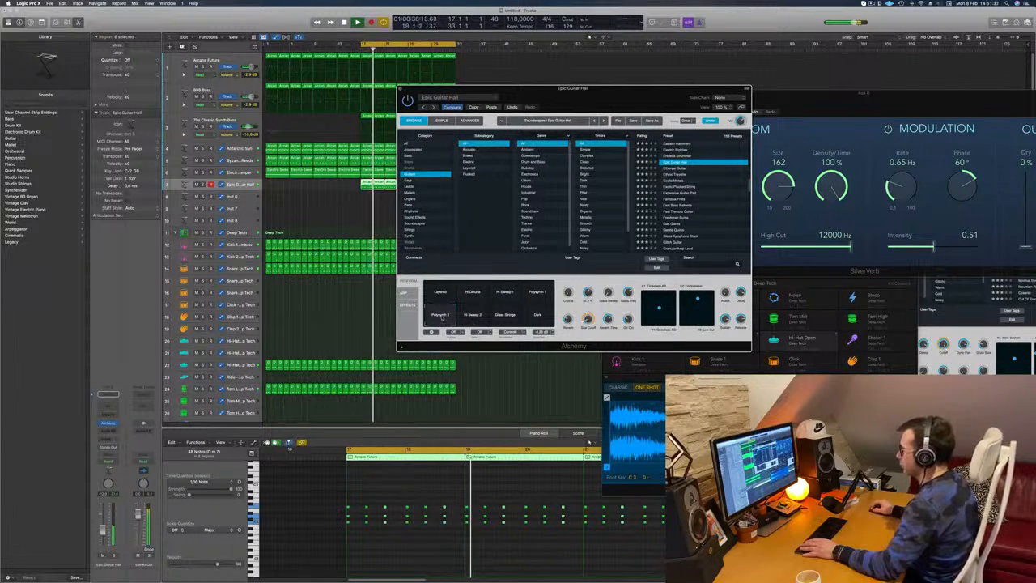
# Step: Try the Polysynth 1 and Dark variations of Epic Guitar Hall, listening briefly to the chord track in solo
pyautogui.moveTo(660, 108); pyautogui.dragTo(725, 132)
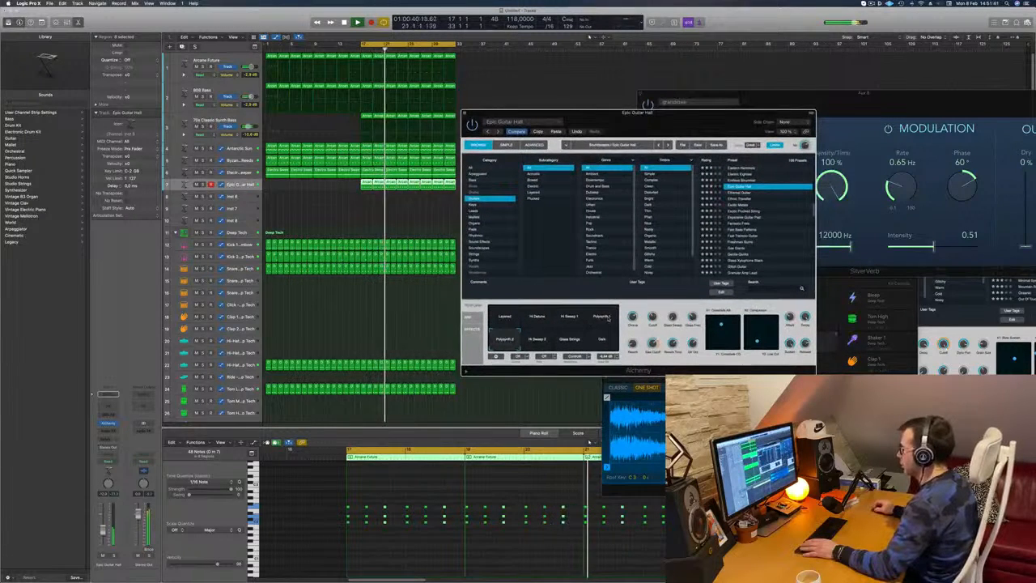
pyautogui.click(603, 317)
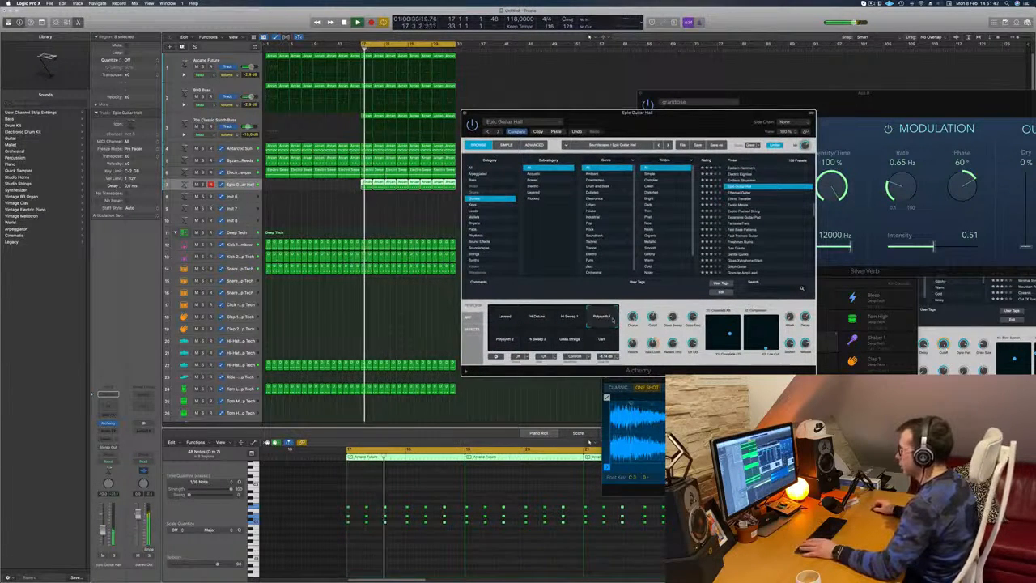
pyautogui.click(604, 343)
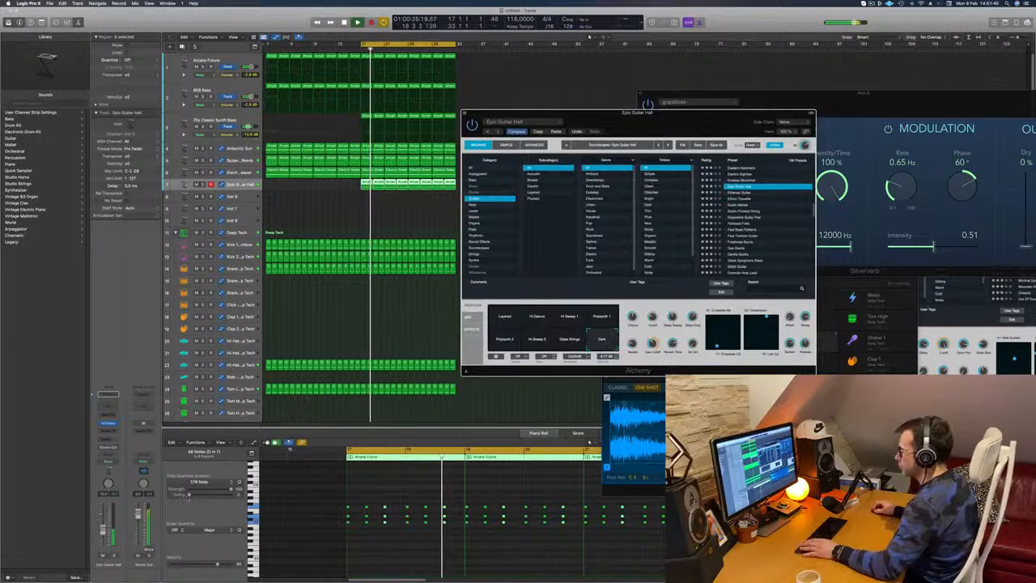
pyautogui.click(113, 555)
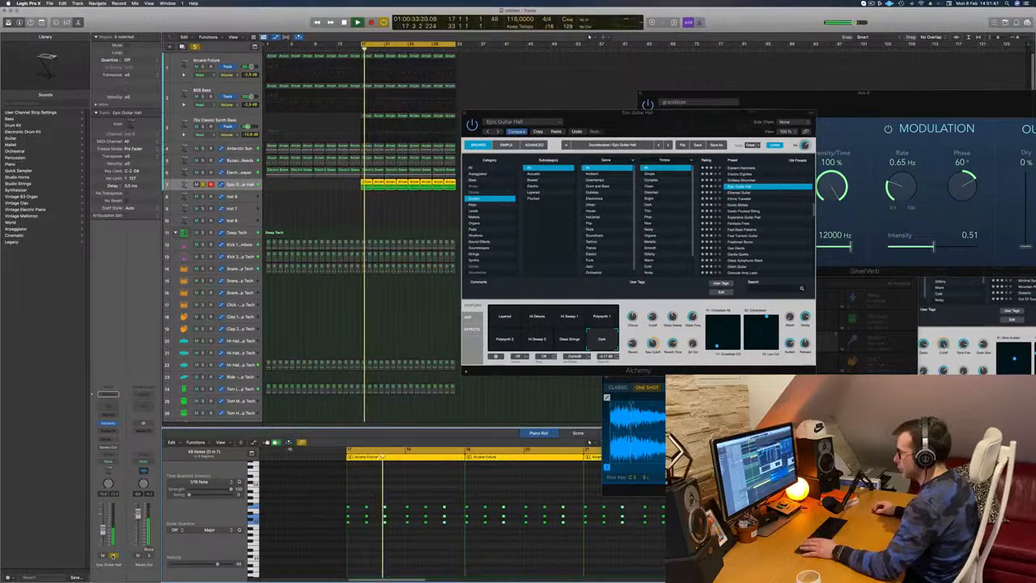
pyautogui.click(113, 555)
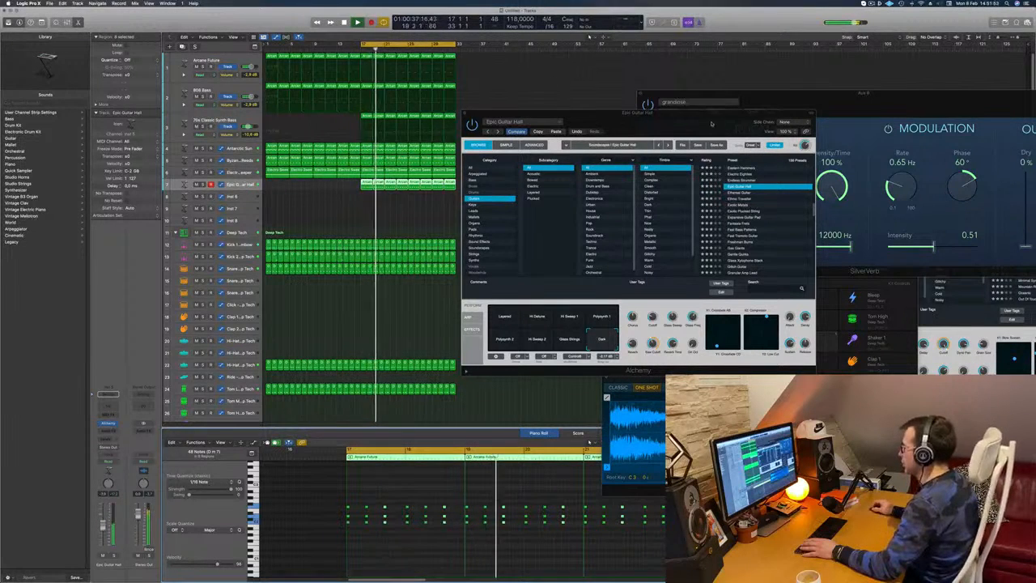
# Step: Load the Exotic Metals preset for the chord track and lower the track's volume slightly
pyautogui.moveTo(712, 123); pyautogui.dragTo(768, 101)
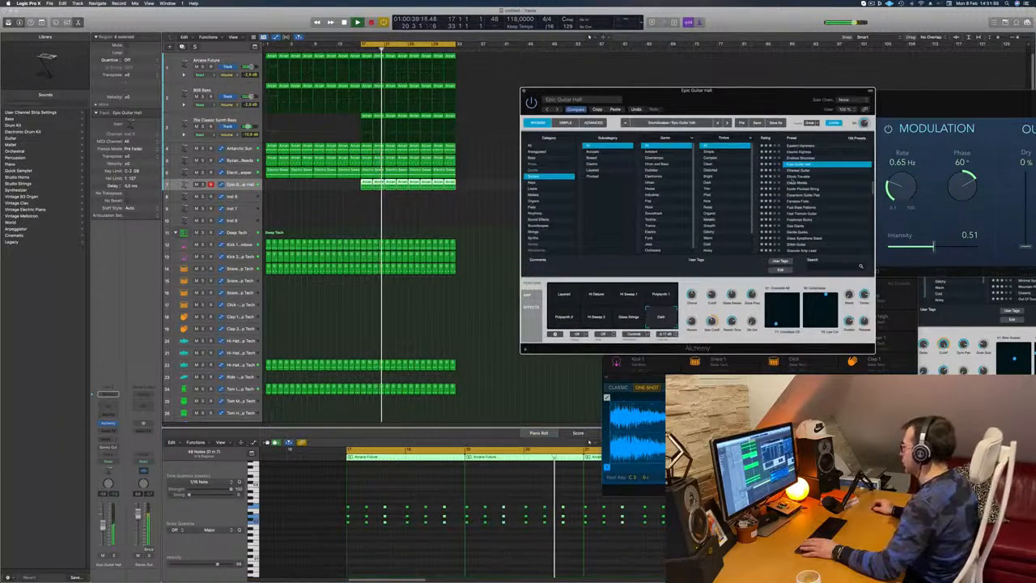
pyautogui.click(798, 183)
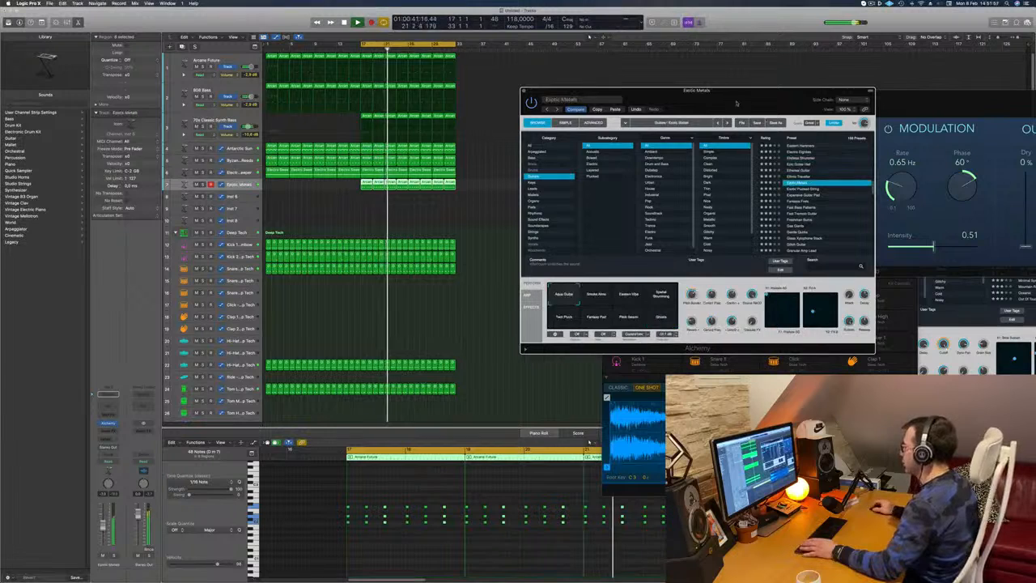
pyautogui.moveTo(737, 102); pyautogui.dragTo(737, 61)
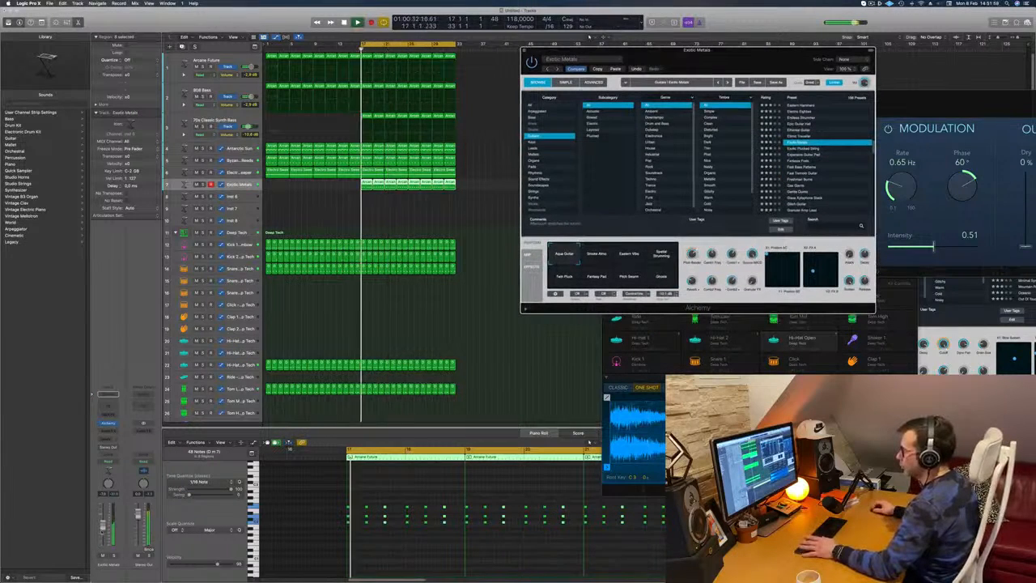
pyautogui.moveTo(103, 528); pyautogui.dragTo(103, 531)
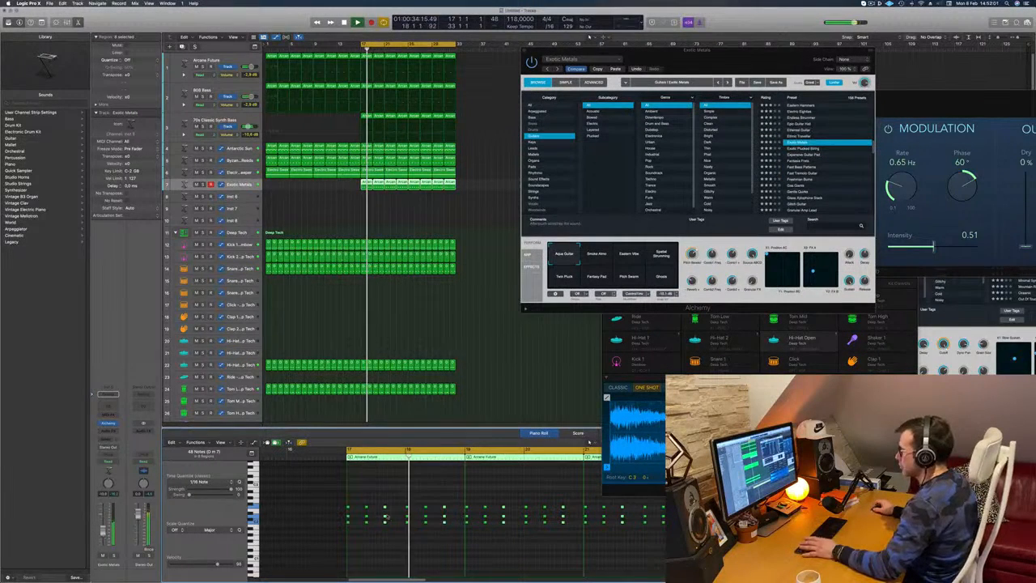
# Step: Delete the third stab of bar 17 and the first and third stabs of bar 18 in the first chord region
pyautogui.press('space')
pyautogui.press('space')
pyautogui.moveTo(388, 497); pyautogui.dragTo(385, 534)
pyautogui.press('space')
pyautogui.press('space')
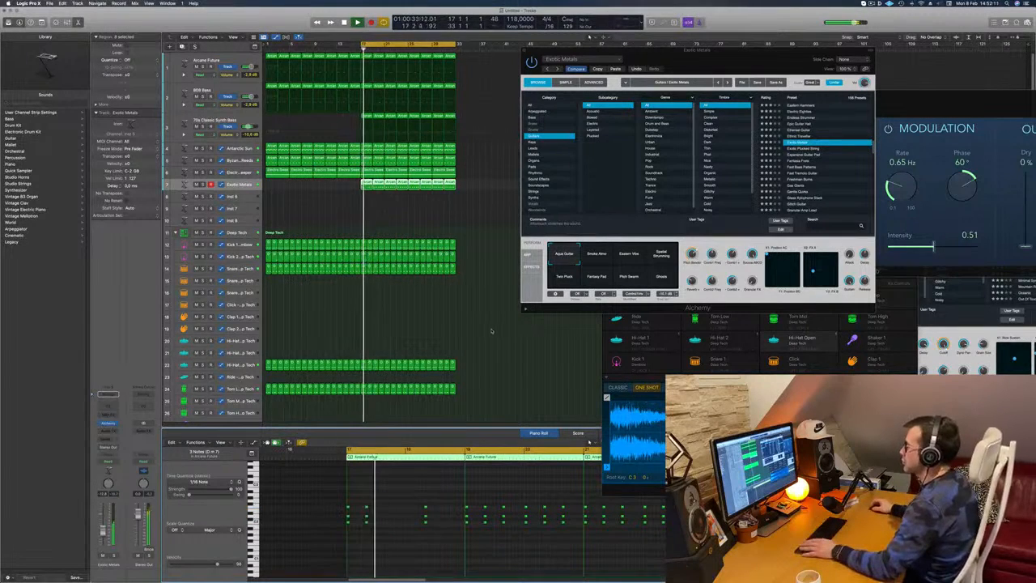
# Step: Delete the seven chord regions from bar 19 on and fill the gap up to bar 33 with copies of the edited first region
pyautogui.moveTo(375, 200); pyautogui.dragTo(466, 184)
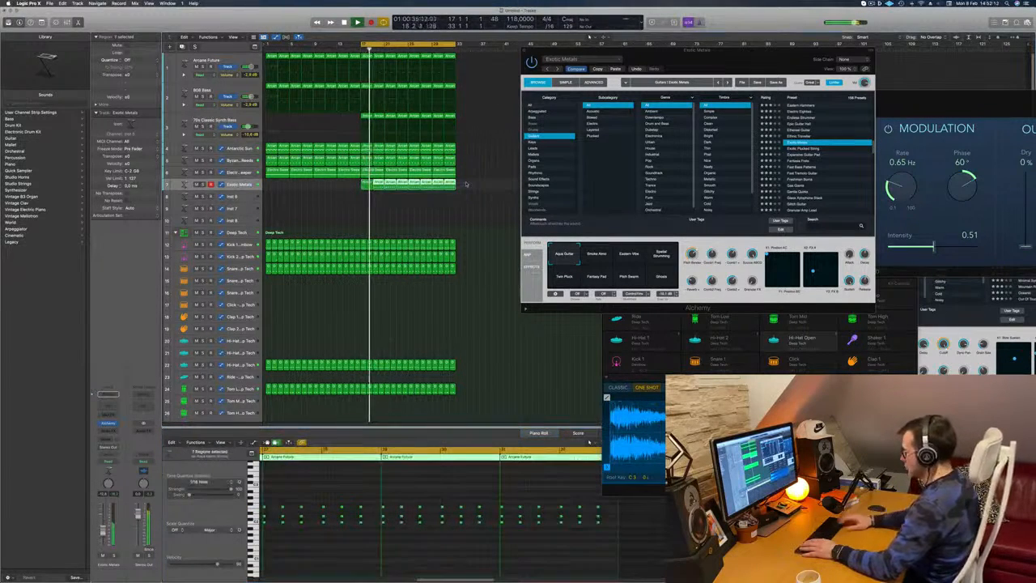
pyautogui.press('Delete')
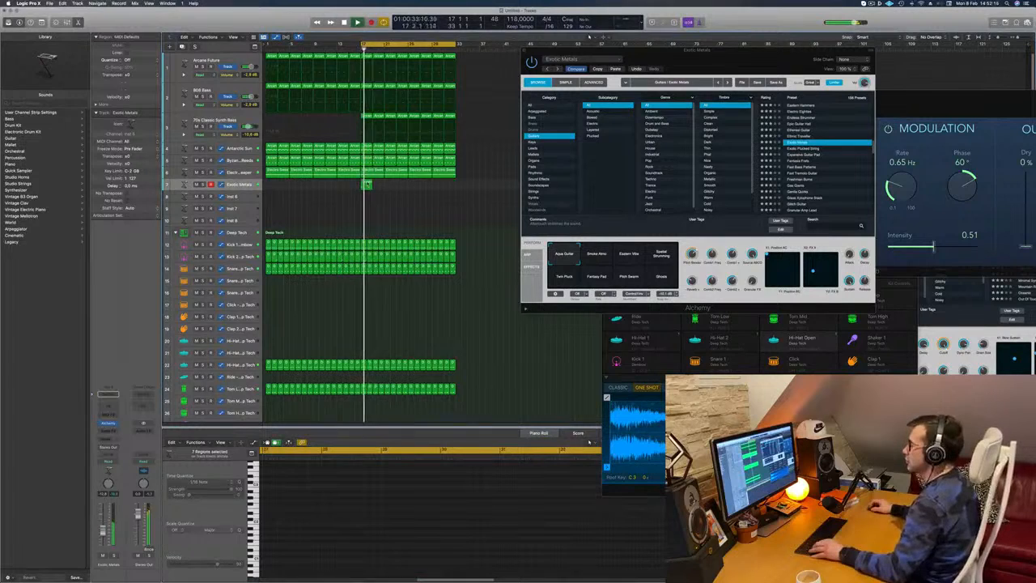
pyautogui.moveTo(366, 185); pyautogui.dragTo(415, 189)
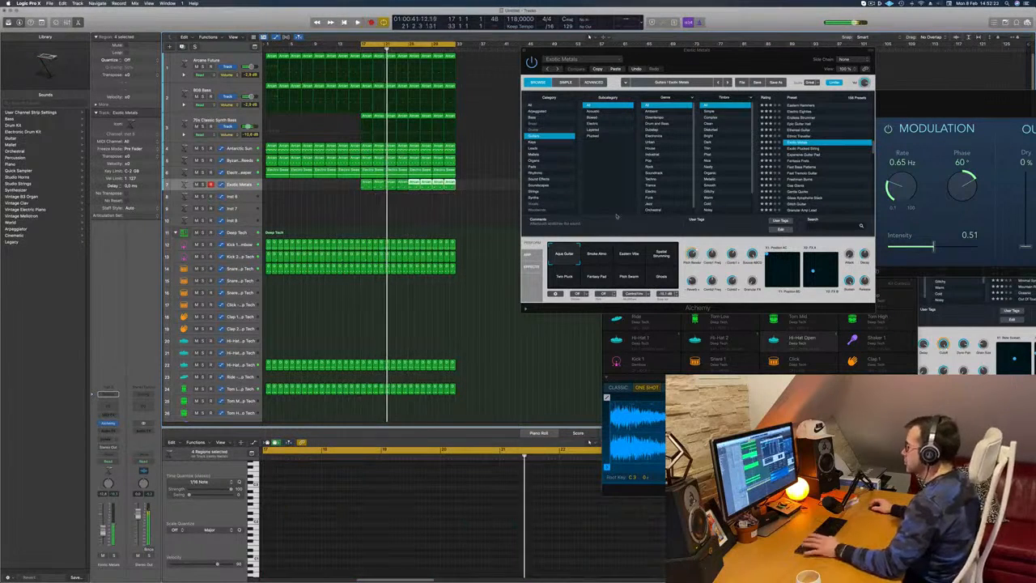
# Step: Audition the Exotic Metals variations, including Eastern Vibe, Spatial Drumming and Fantasy Pad, and load the Fantasia Frets preset instead
pyautogui.click(596, 254)
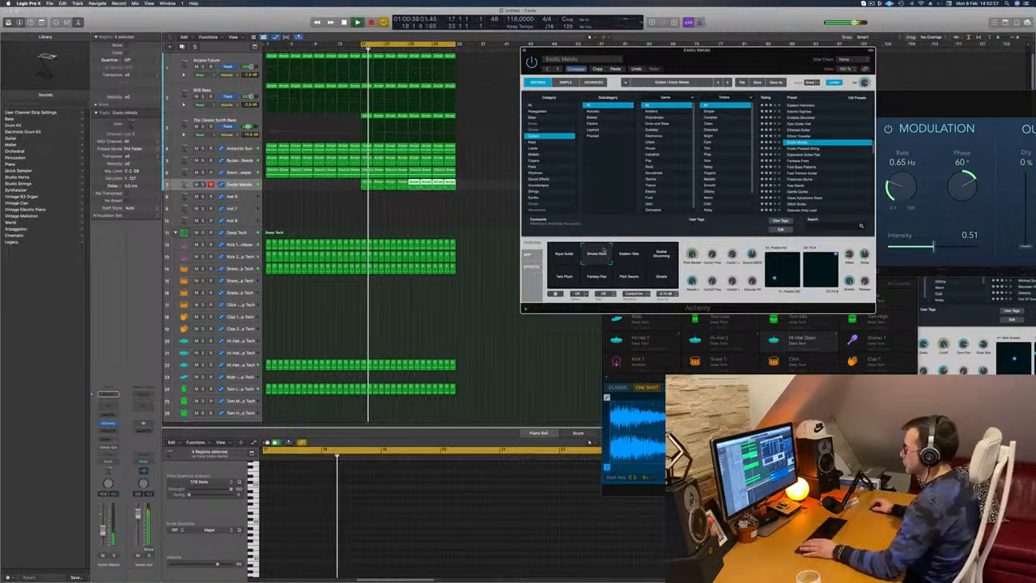
pyautogui.click(628, 256)
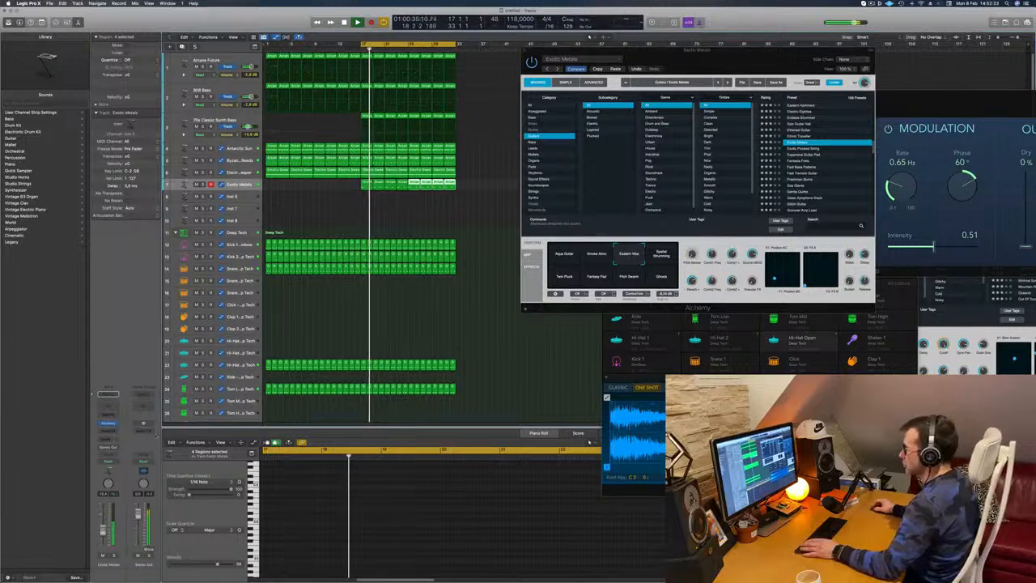
pyautogui.click(661, 256)
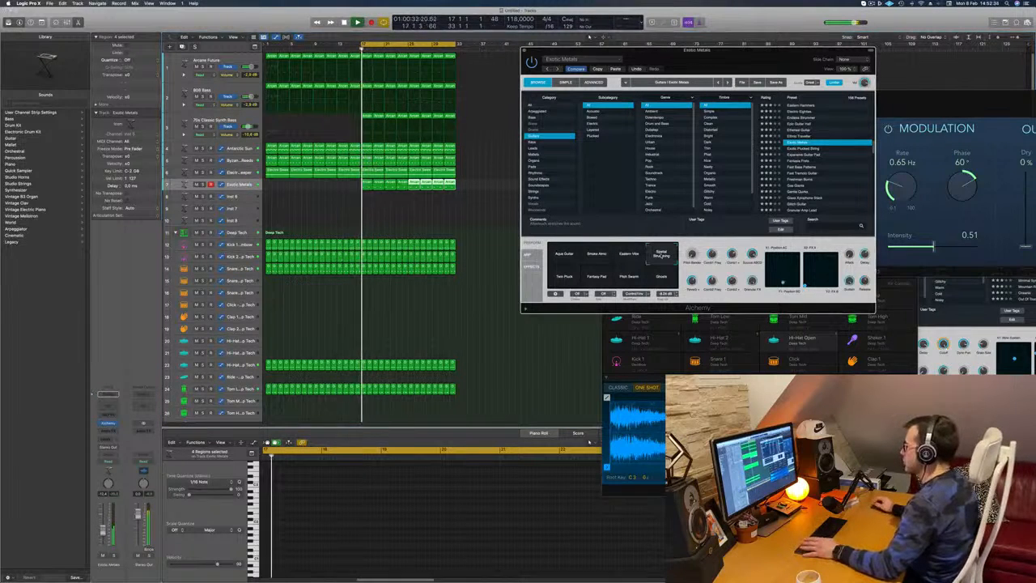
pyautogui.click(564, 280)
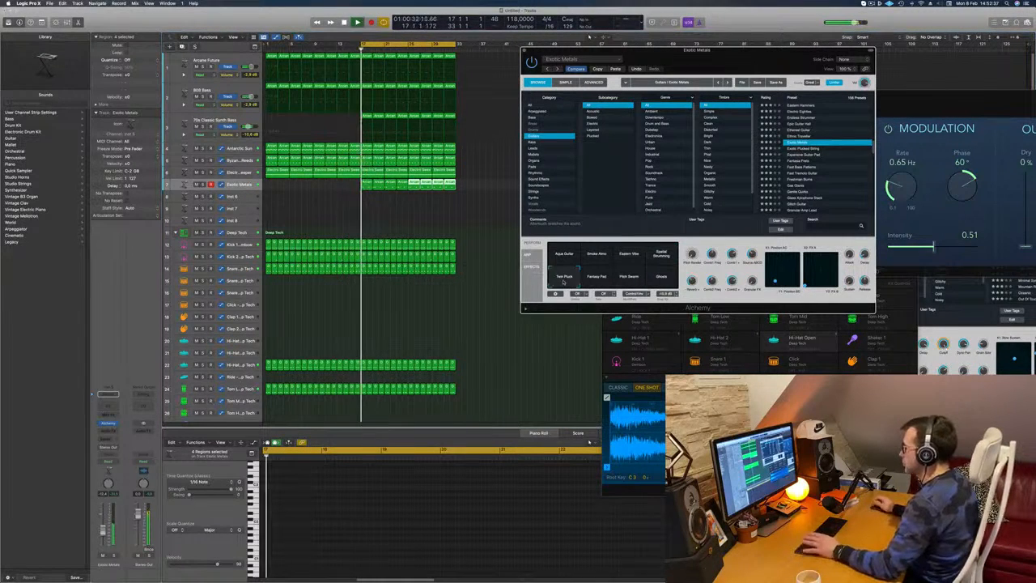
pyautogui.click(596, 277)
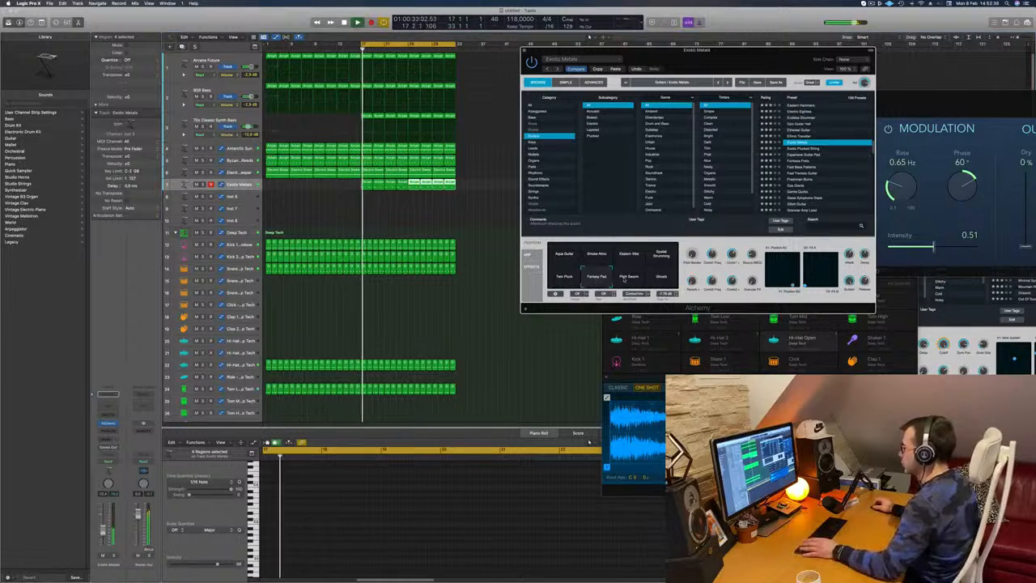
pyautogui.click(628, 278)
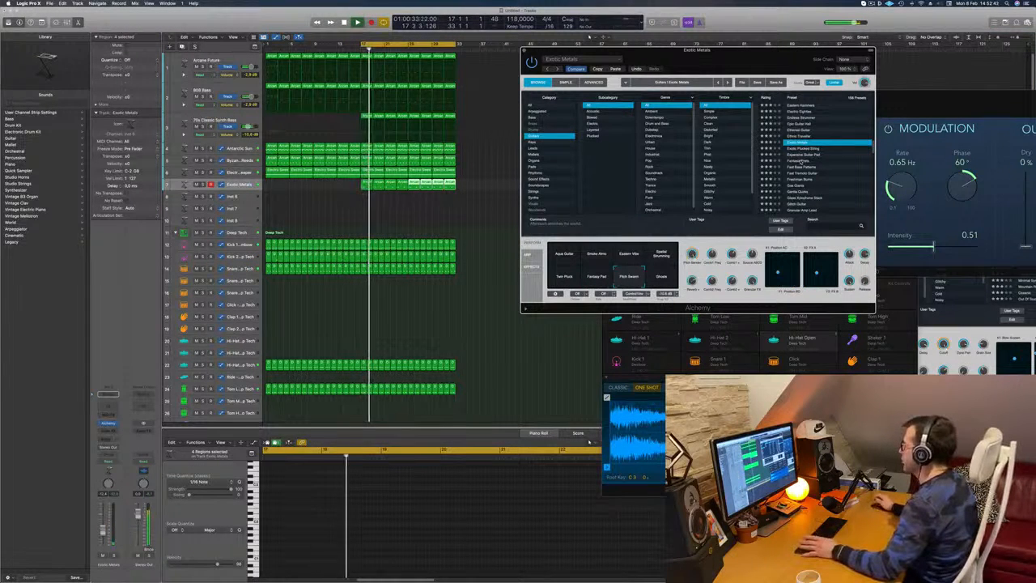
pyautogui.click(800, 161)
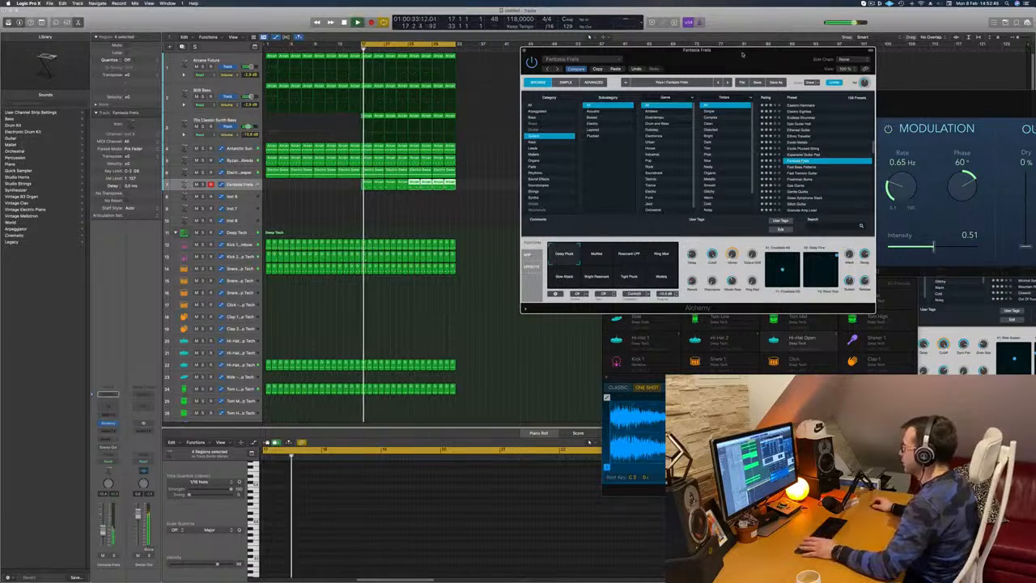
pyautogui.moveTo(742, 55); pyautogui.dragTo(689, 60)
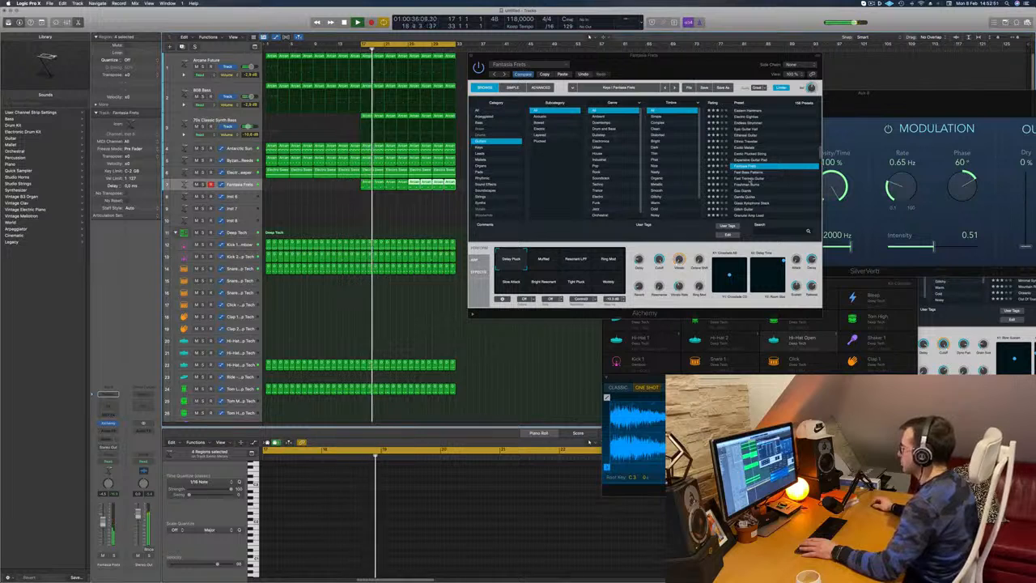
# Step: Move the second chord stab of the first chord region a sixteenth note later and play it back
pyautogui.click(365, 186)
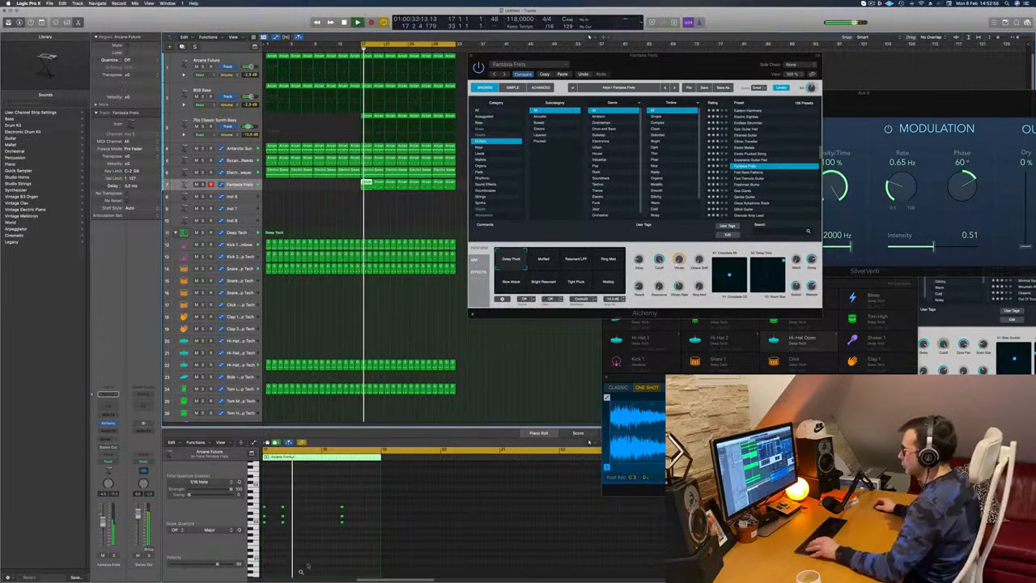
pyautogui.press('space')
pyautogui.hscroll(-1, 324, 527)
pyautogui.moveTo(384, 497); pyautogui.dragTo(400, 535)
pyautogui.press('space')
pyautogui.press('space')
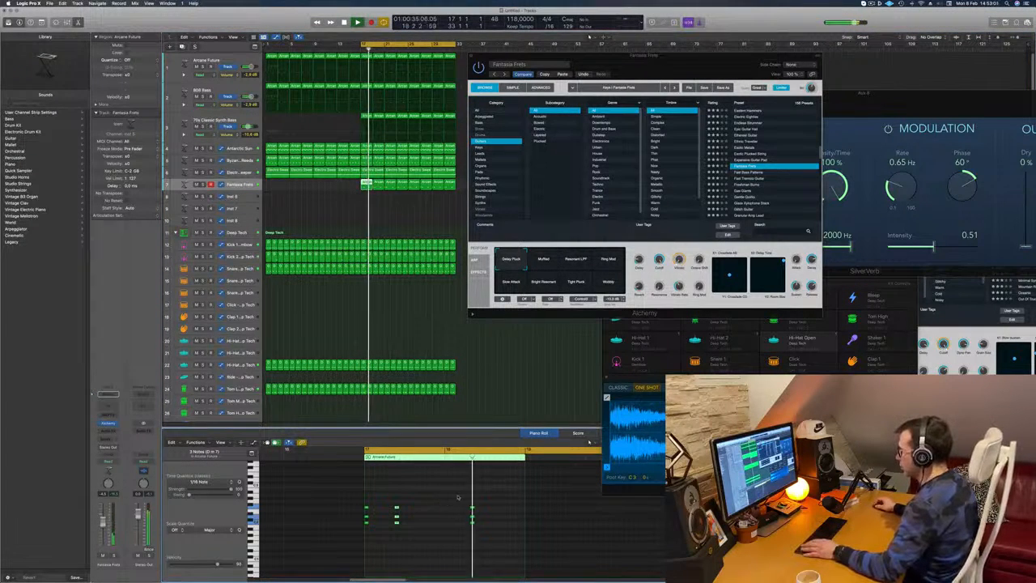
# Step: Move the last chord stab of the first chord region a sixteenth note later and play the loop from bar 17
pyautogui.moveTo(459, 494); pyautogui.dragTo(473, 530)
pyautogui.press('space')
pyautogui.press('space')
pyautogui.hotkey('alt', 'Right')
pyautogui.press('space')
pyautogui.press('space')
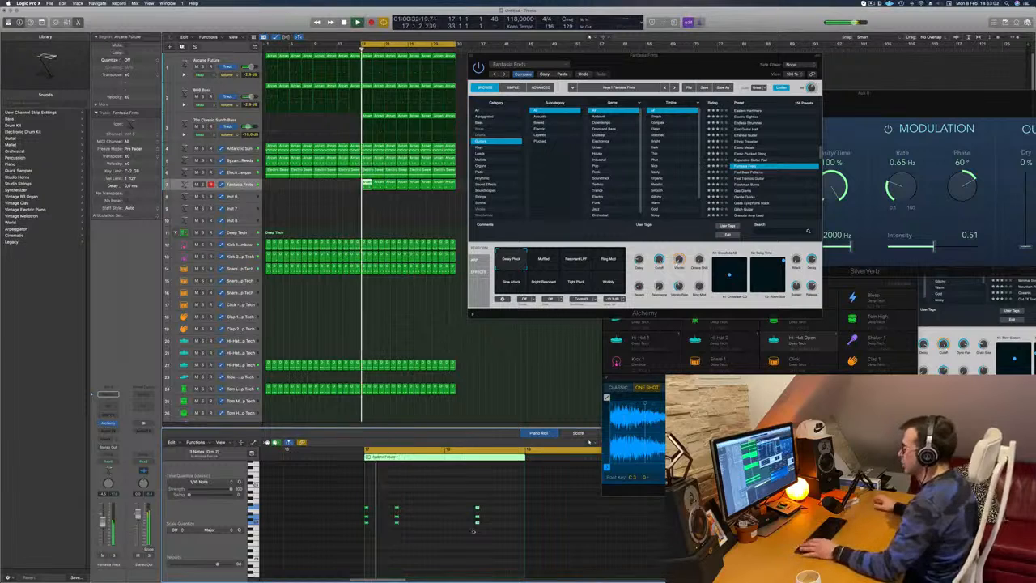
# Step: Audition the Freshman Burns and Glitch Guitar presets from Alchemy's Guitars category on the chord-stab track
pyautogui.moveTo(642, 67); pyautogui.dragTo(587, 78)
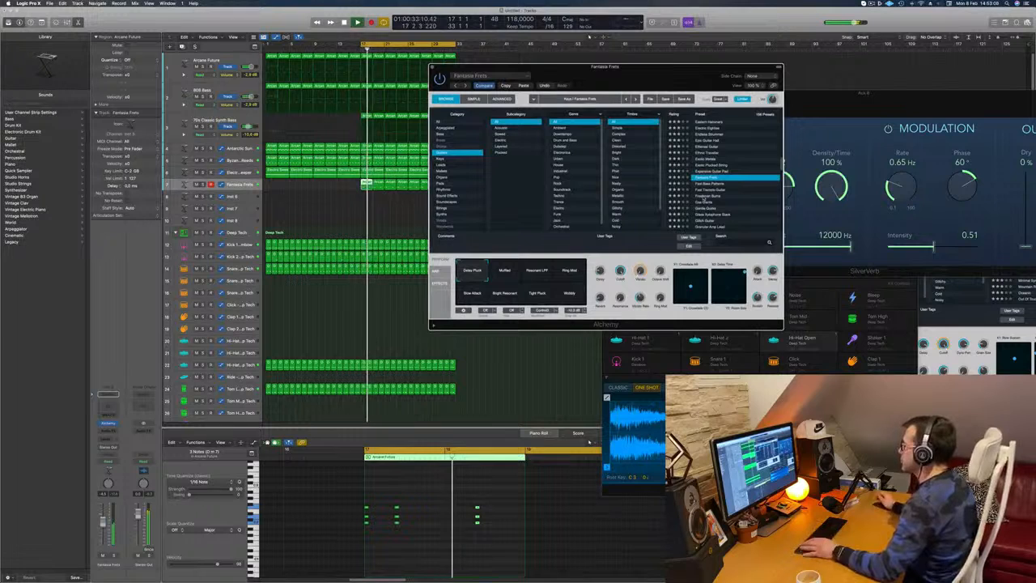
pyautogui.click(703, 197)
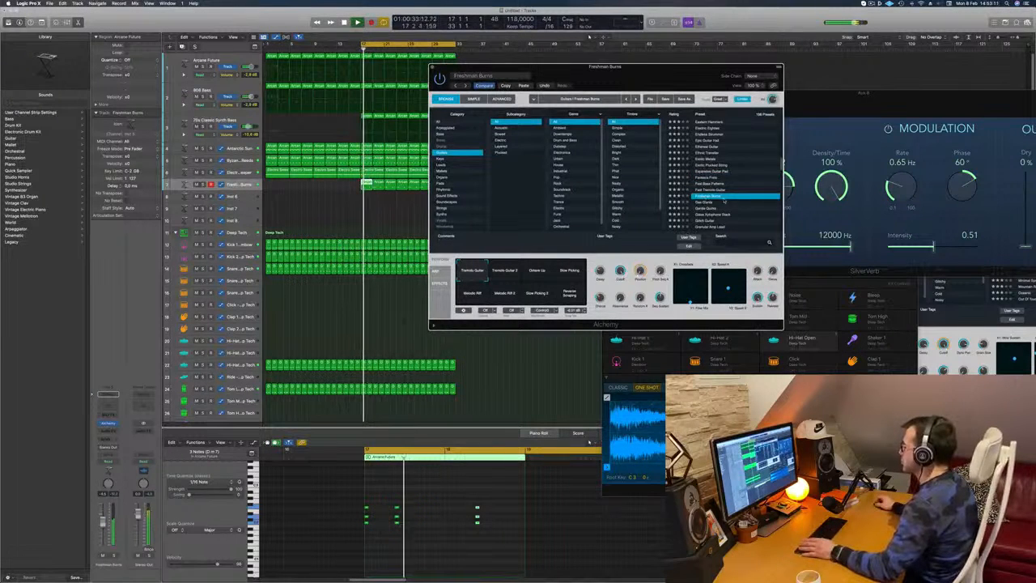
pyautogui.scroll(-2, 724, 201)
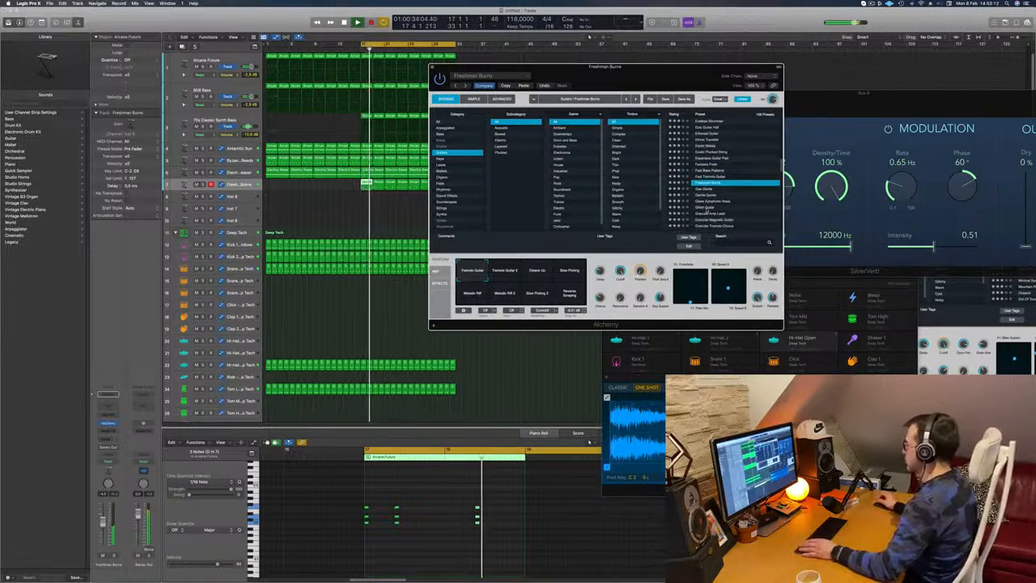
pyautogui.click(717, 201)
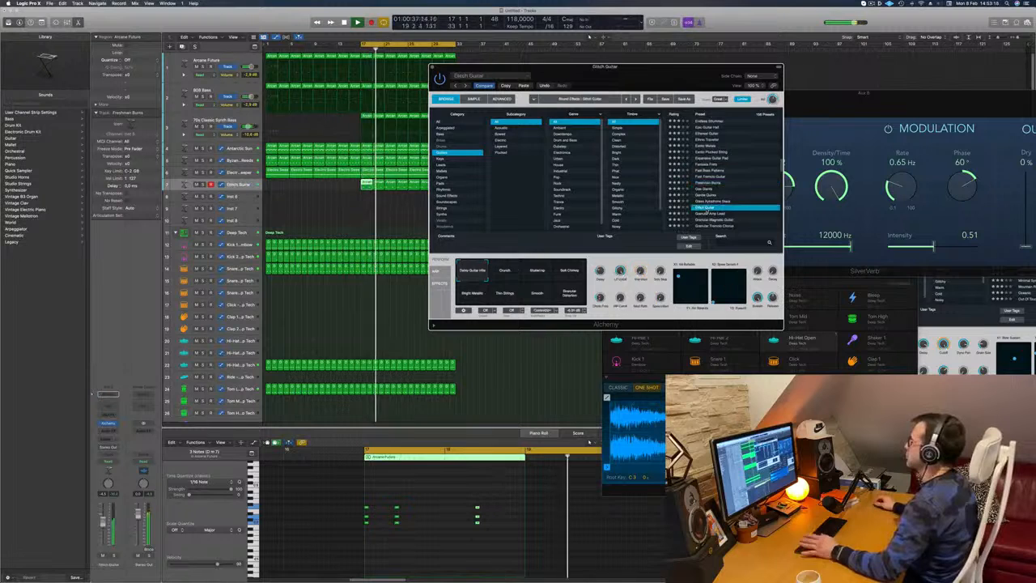
pyautogui.scroll(-3, 733, 190)
pyautogui.scroll(-3, 738, 182)
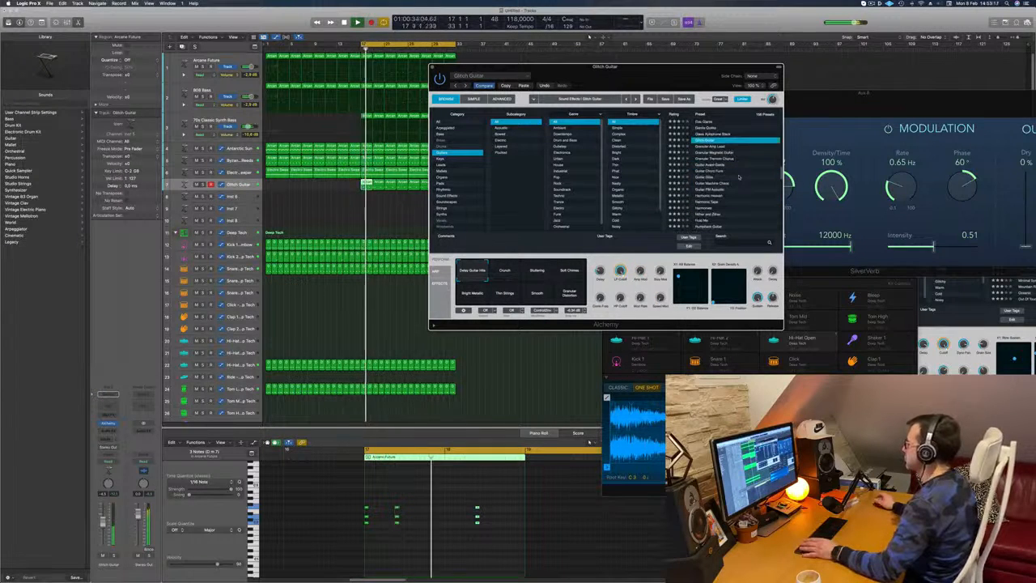
# Step: Audition the Guitar PM Acoustic and Luscious Bell Layers presets on the chord-stab track
pyautogui.click(717, 189)
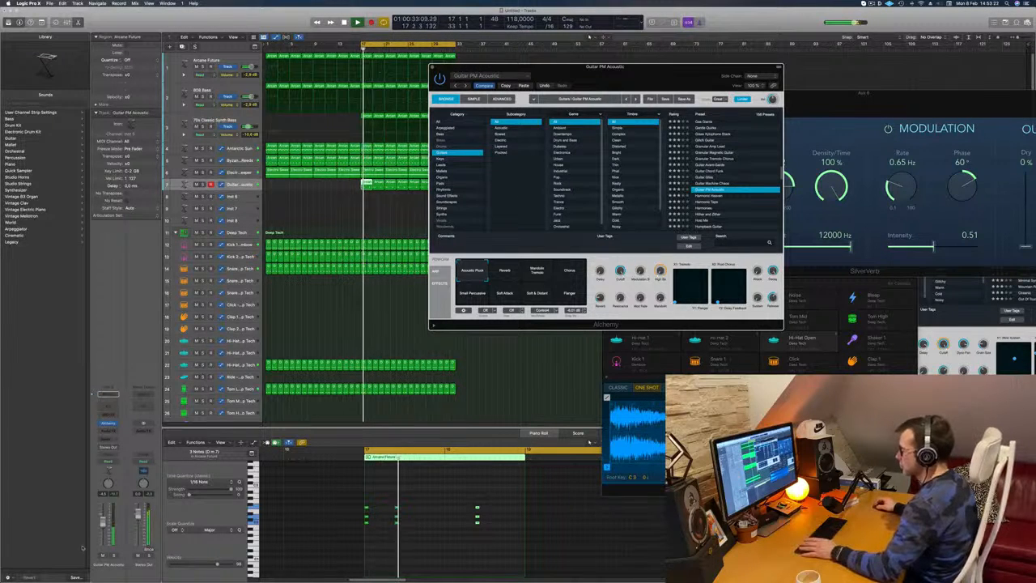
pyautogui.click(104, 525)
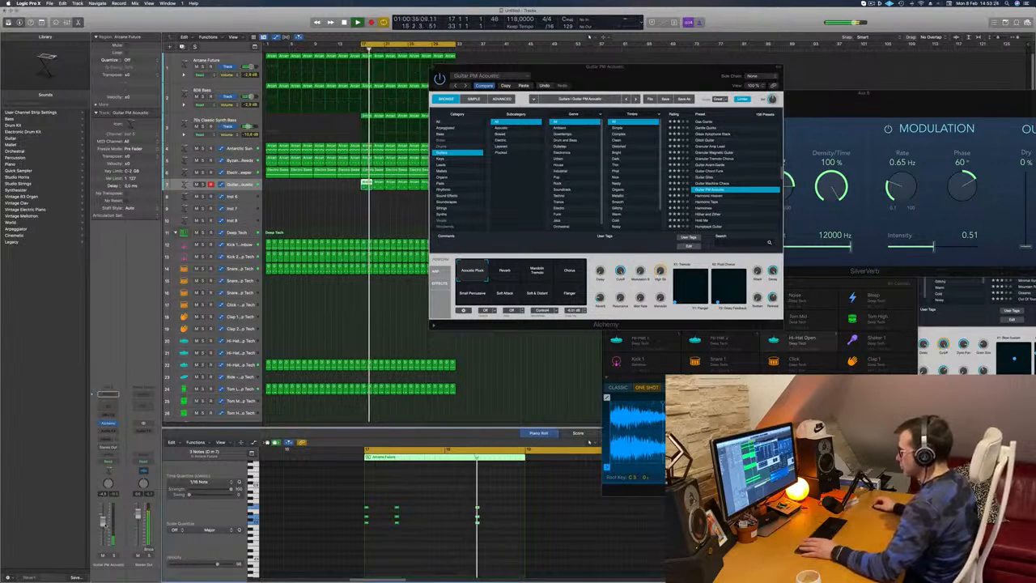
pyautogui.scroll(-3, 729, 194)
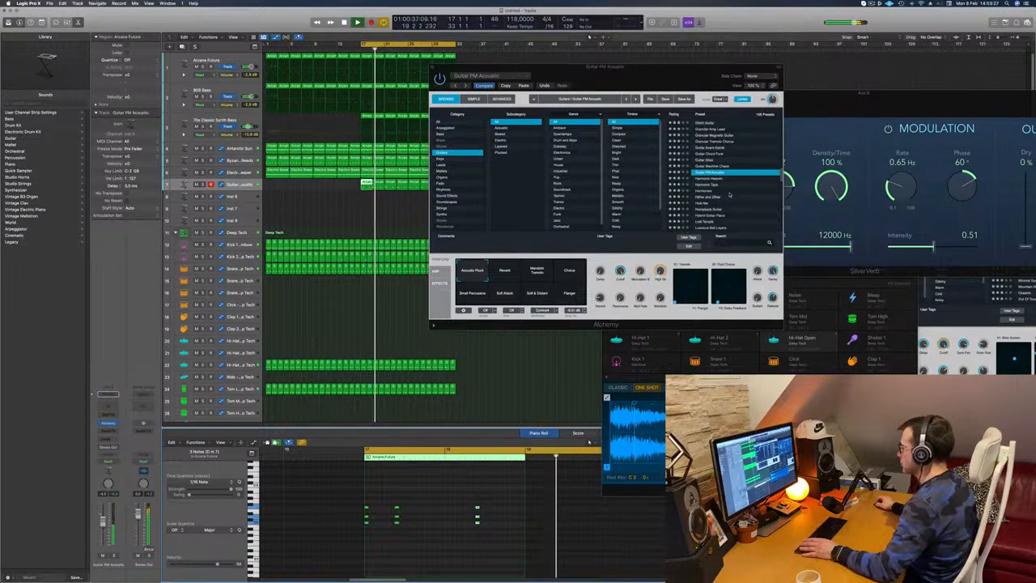
pyautogui.click(706, 224)
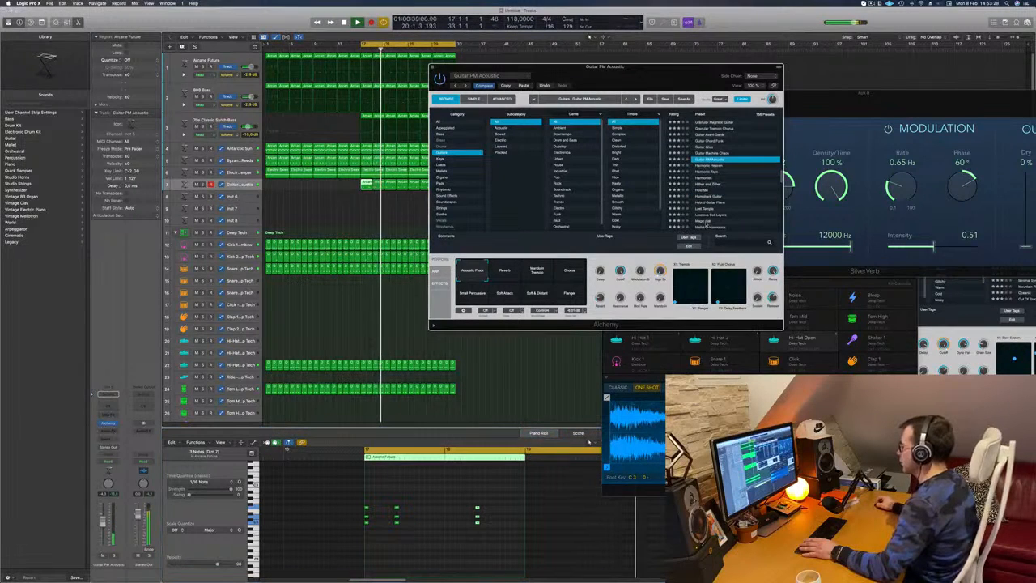
pyautogui.click(712, 216)
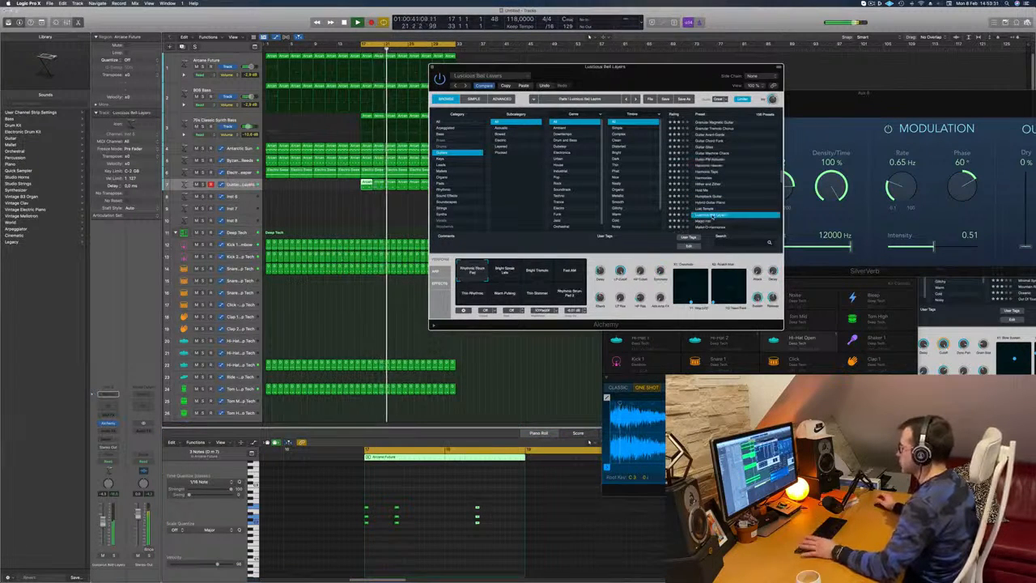
pyautogui.scroll(-3, 720, 200)
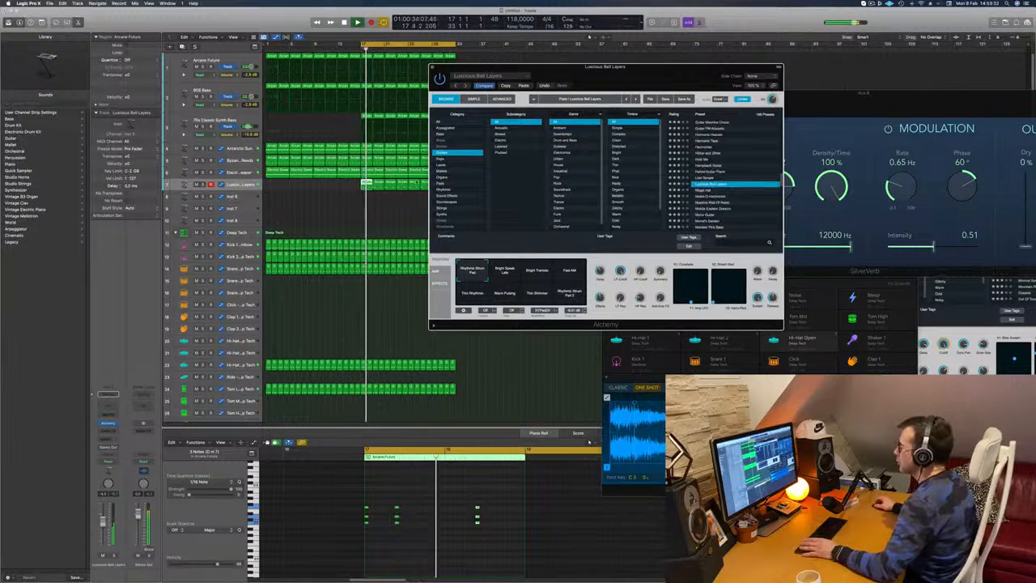
# Step: Switch Alchemy to the Organs category, audition Clock Organ, and load and play back the Dulcimer Wash preset instead
pyautogui.click(441, 177)
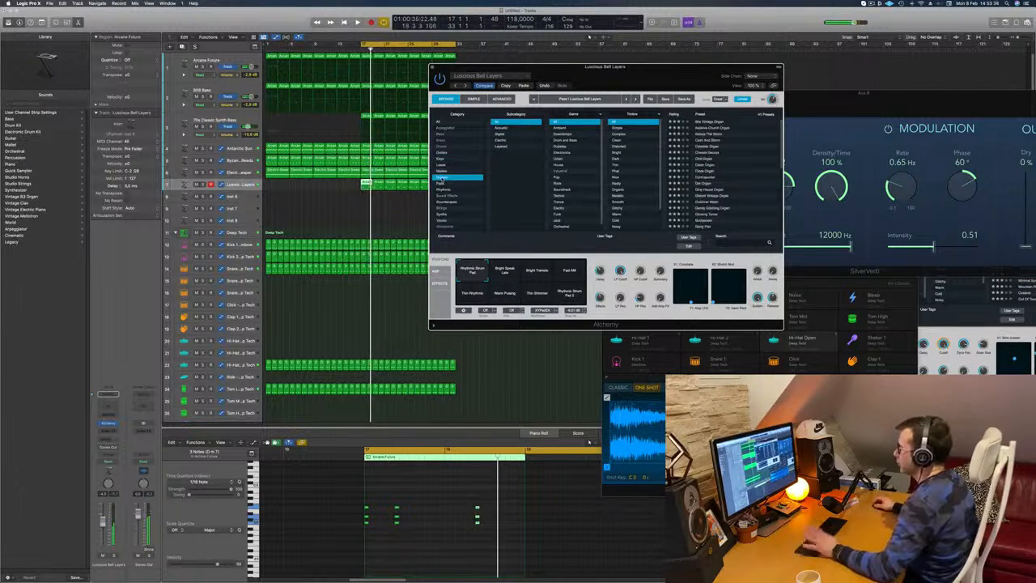
pyautogui.click(702, 170)
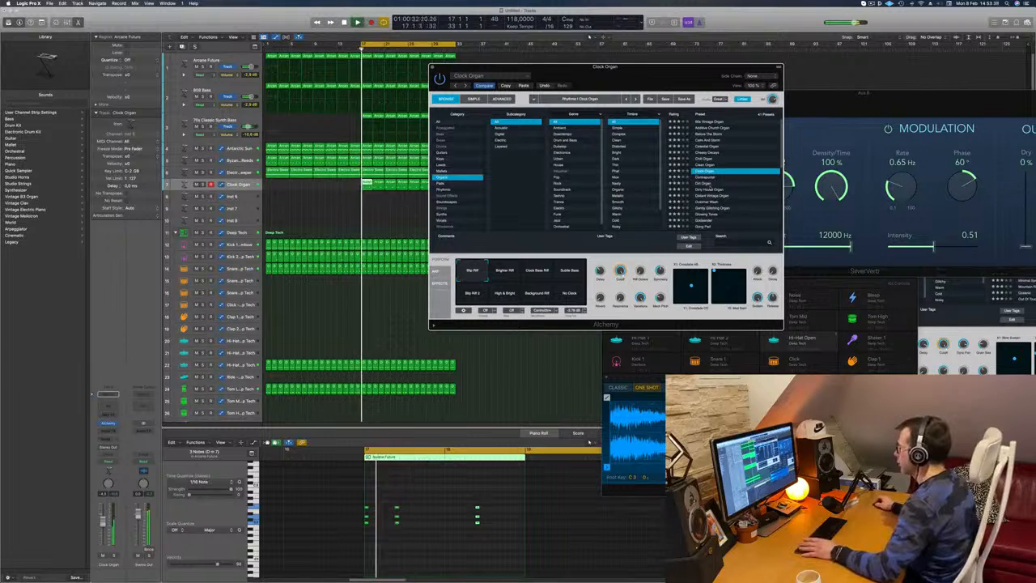
pyautogui.scroll(-3, 720, 170)
pyautogui.click(709, 178)
pyautogui.press('space')
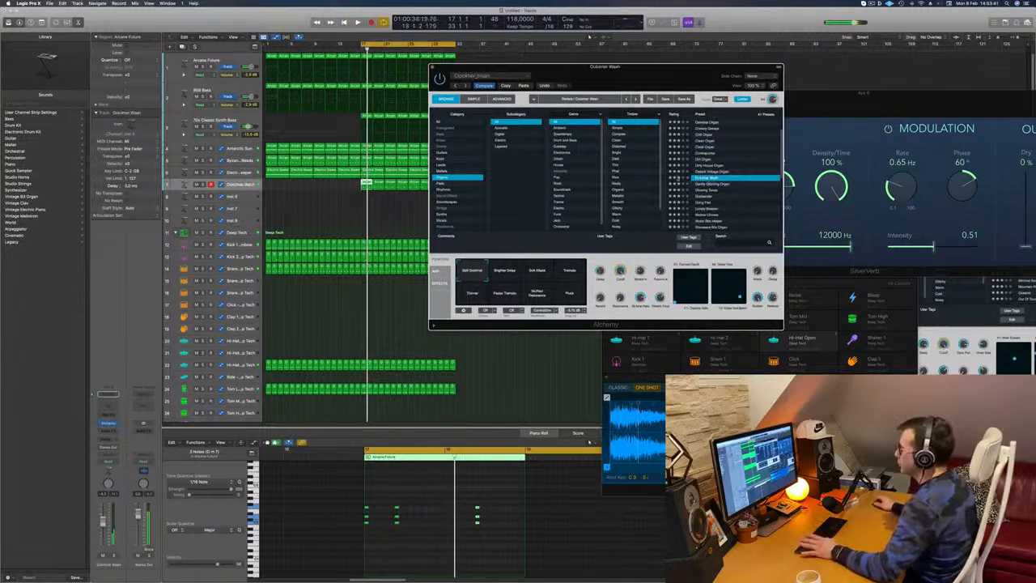
pyautogui.press('space')
pyautogui.press('space')
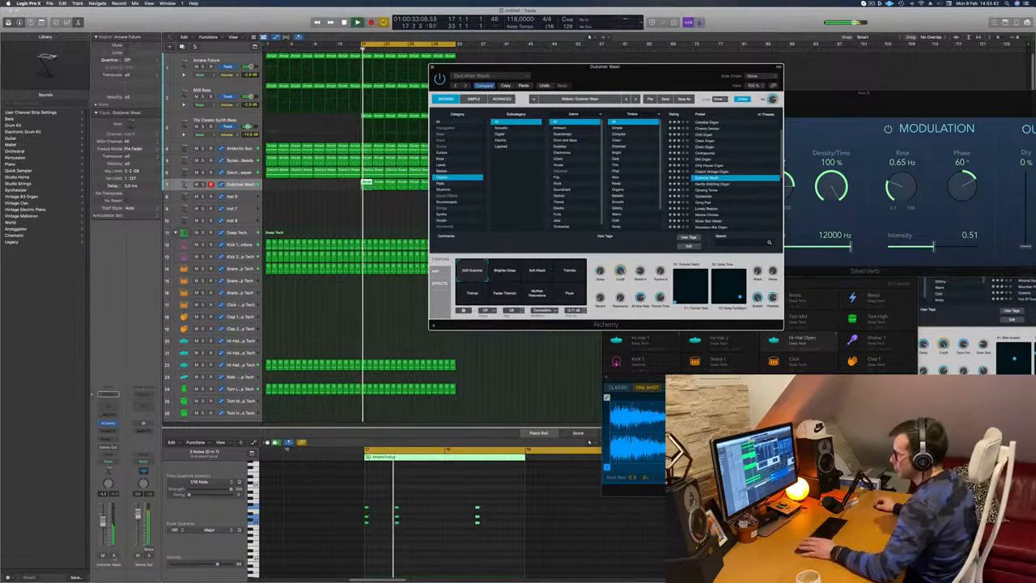
pyautogui.click(114, 556)
pyautogui.click(114, 556)
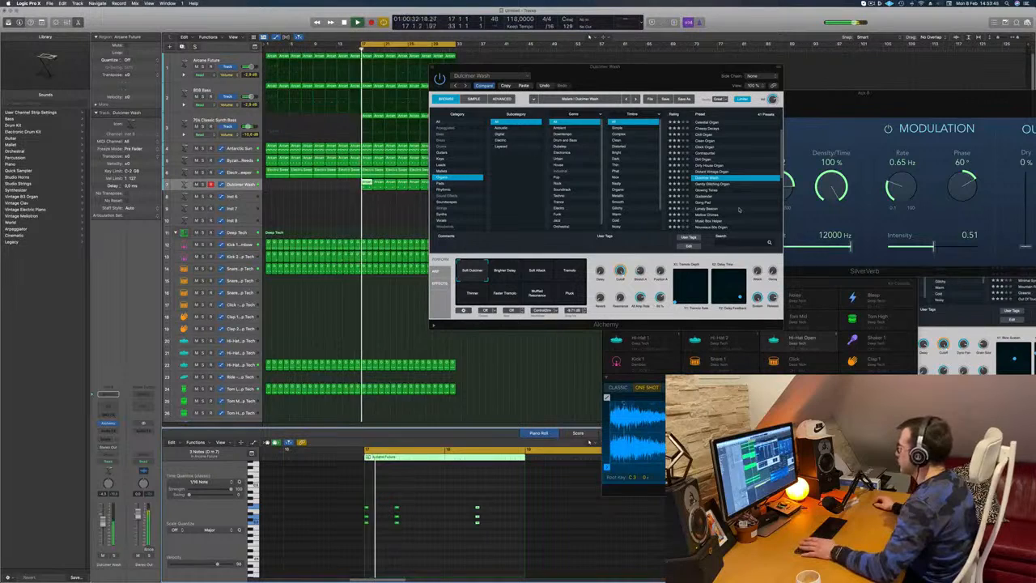
# Step: Move the Alchemy window away from the arrangement and listen to the Dulcimer Wash track briefly in solo
pyautogui.scroll(-5, 738, 210)
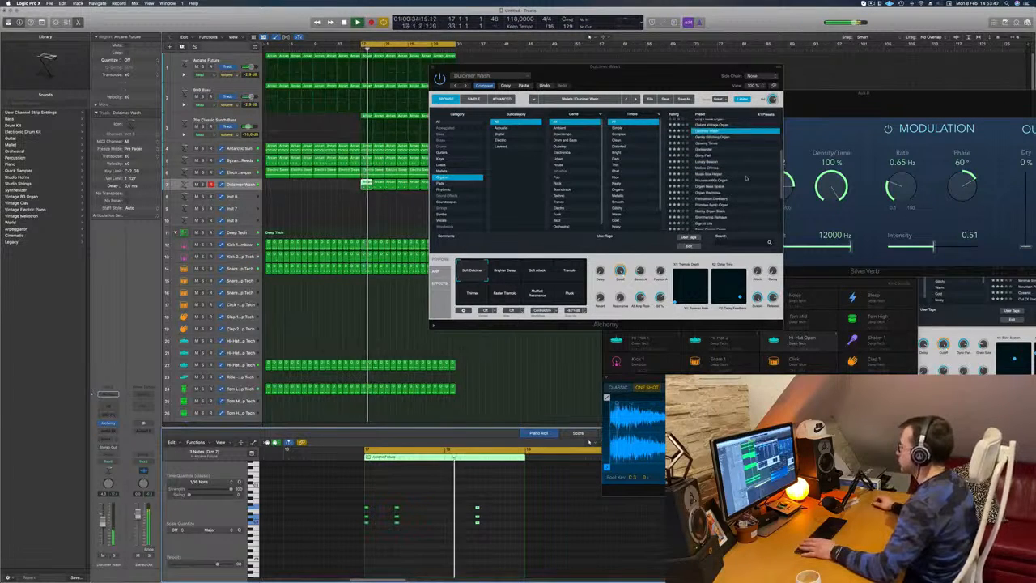
pyautogui.scroll(-2, 745, 180)
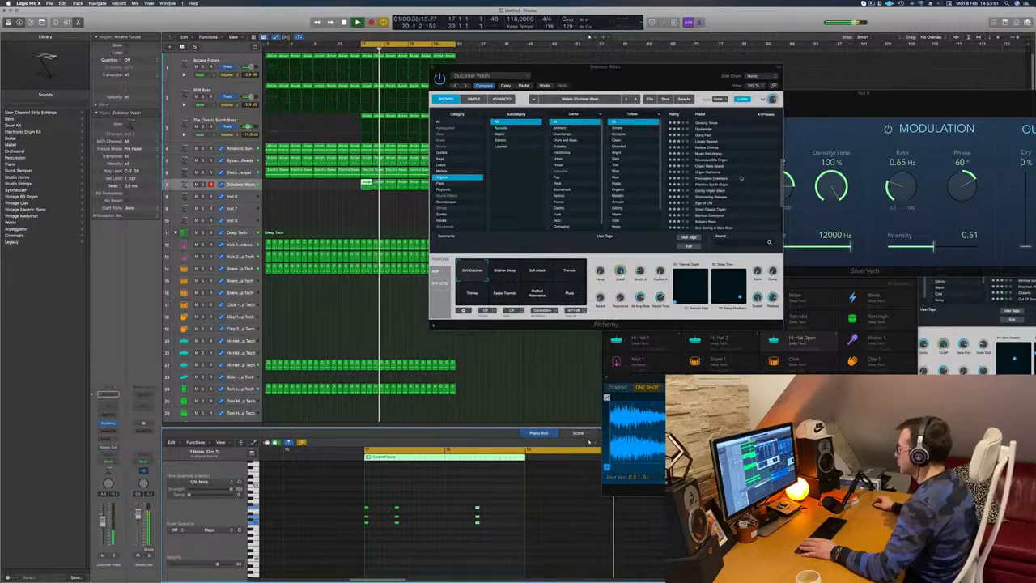
pyautogui.moveTo(639, 73); pyautogui.dragTo(885, 58)
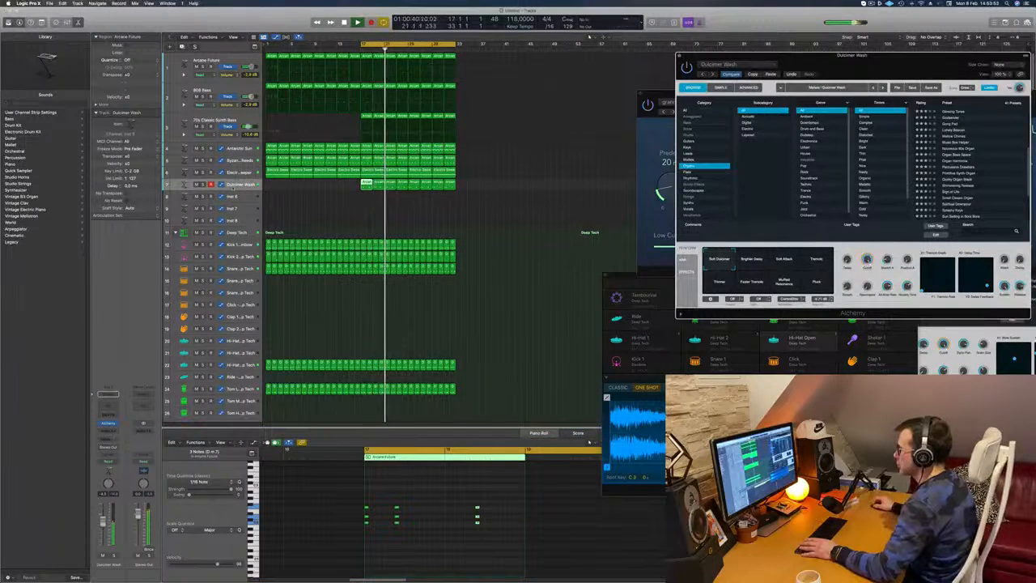
pyautogui.press('s')
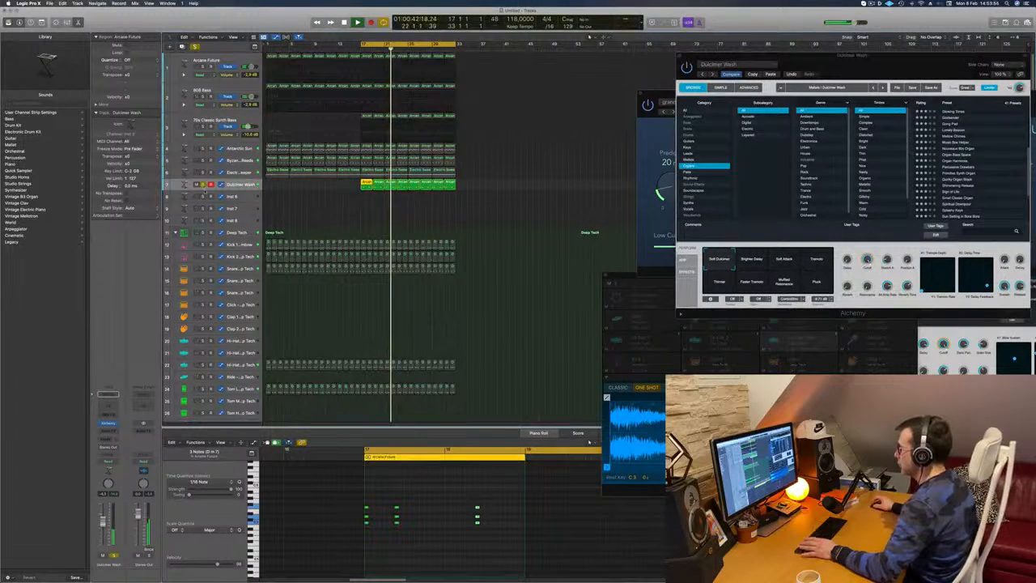
pyautogui.press('s')
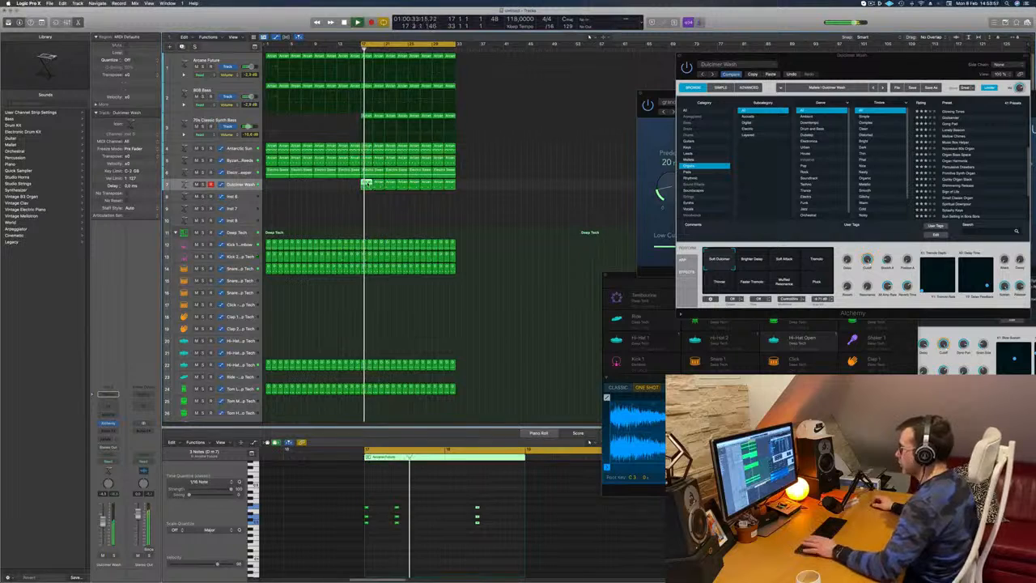
# Step: Delete the edited chord region at bar 17 and replace it with a copy of the chord region at bar 19
pyautogui.press('Delete')
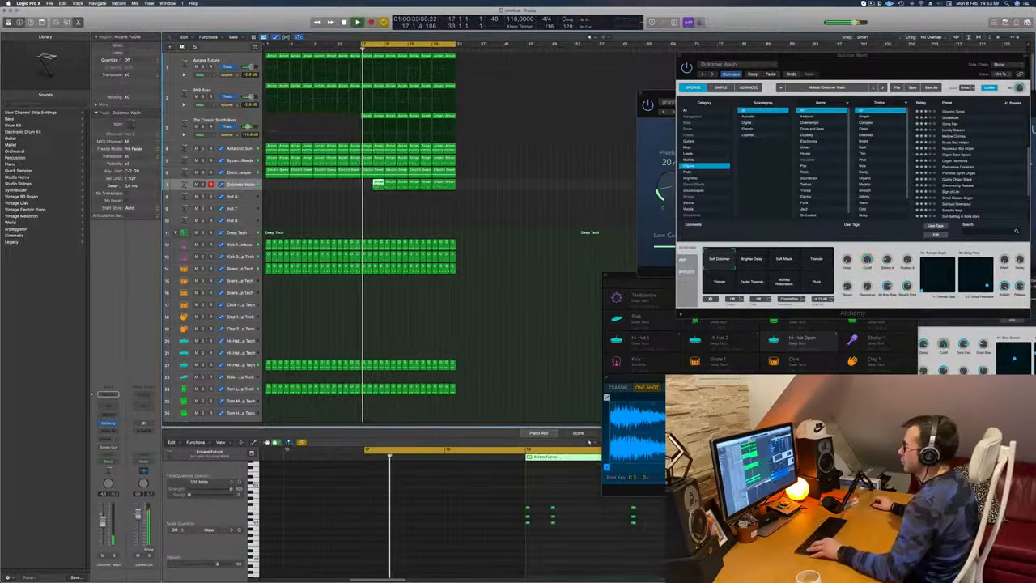
pyautogui.moveTo(378, 184); pyautogui.dragTo(367, 184)
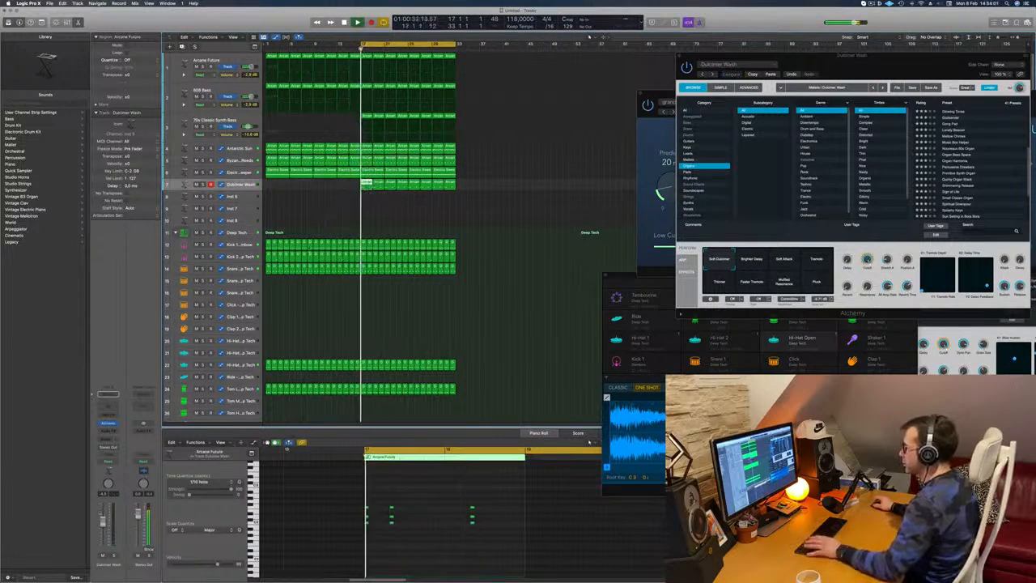
pyautogui.click(303, 224)
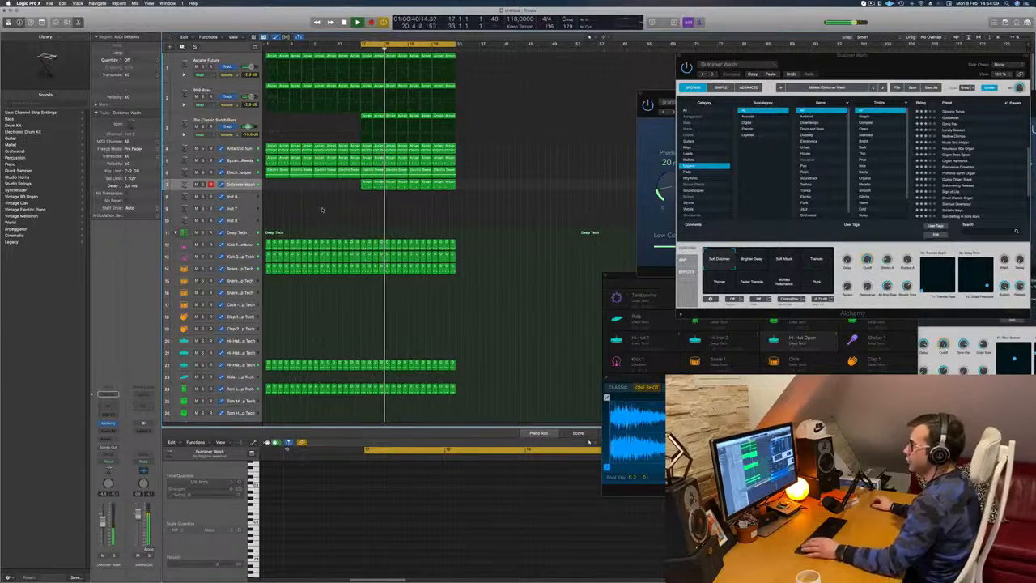
# Step: Repeat the bar 17 to 33 regions on all tracks twice to extend the arrangement to bar 65
pyautogui.press('super+Up')
pyautogui.press('super+Up')
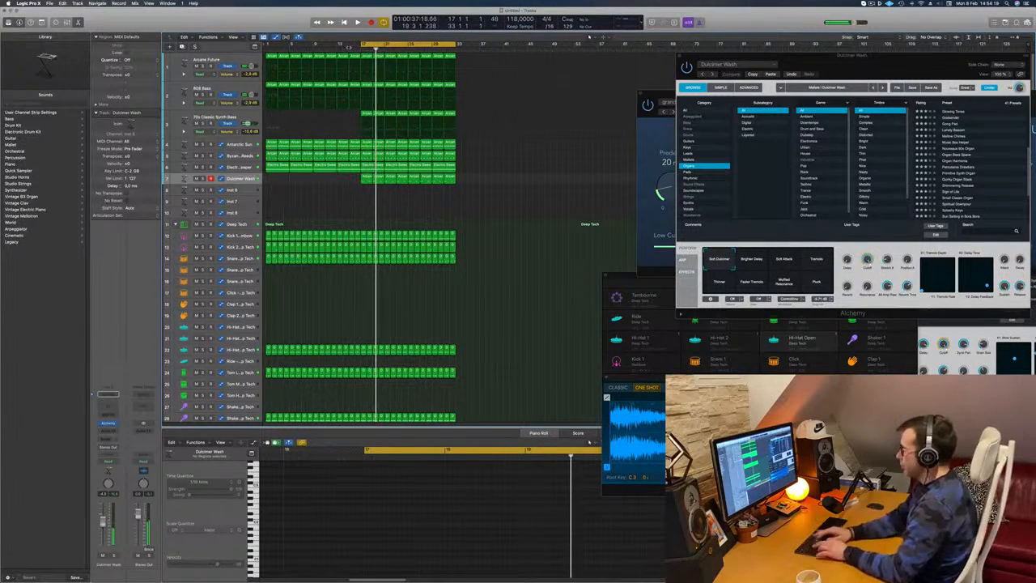
pyautogui.press('super+r')
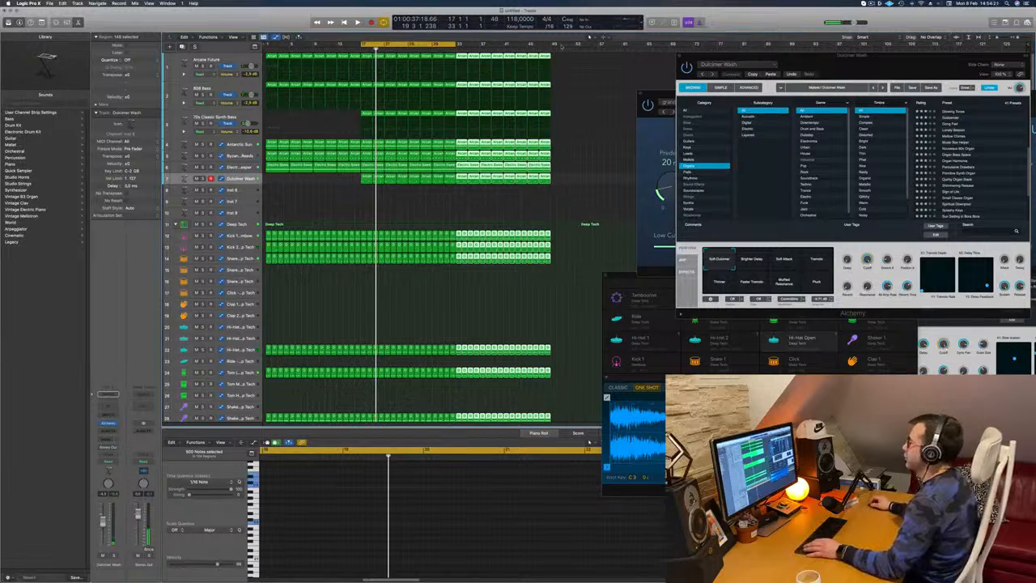
pyautogui.press('super+r')
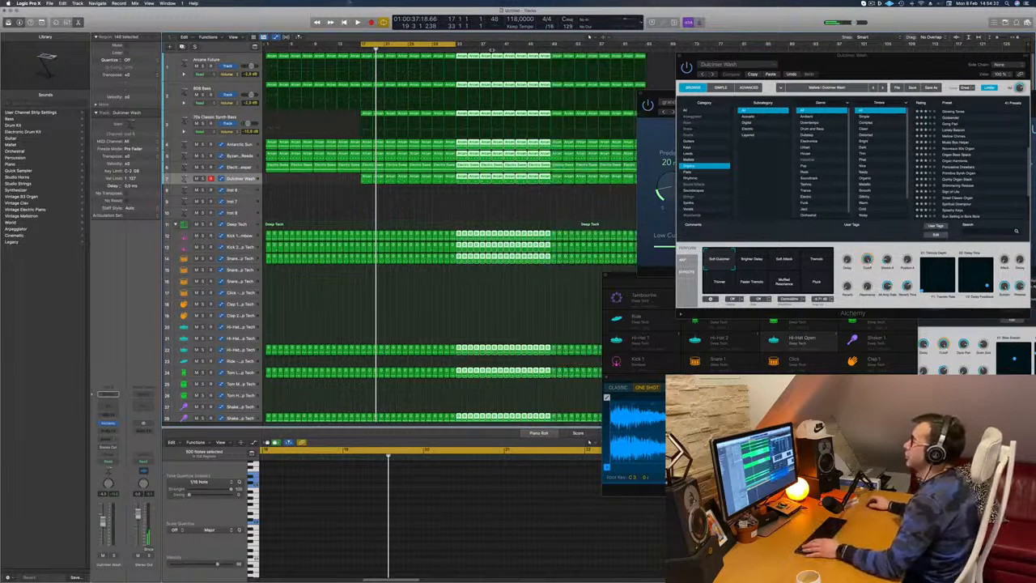
# Step: Show the secondary ruler and extend the cycle range to cover the whole arrangement from bar 1 to bar 65
pyautogui.click(235, 37)
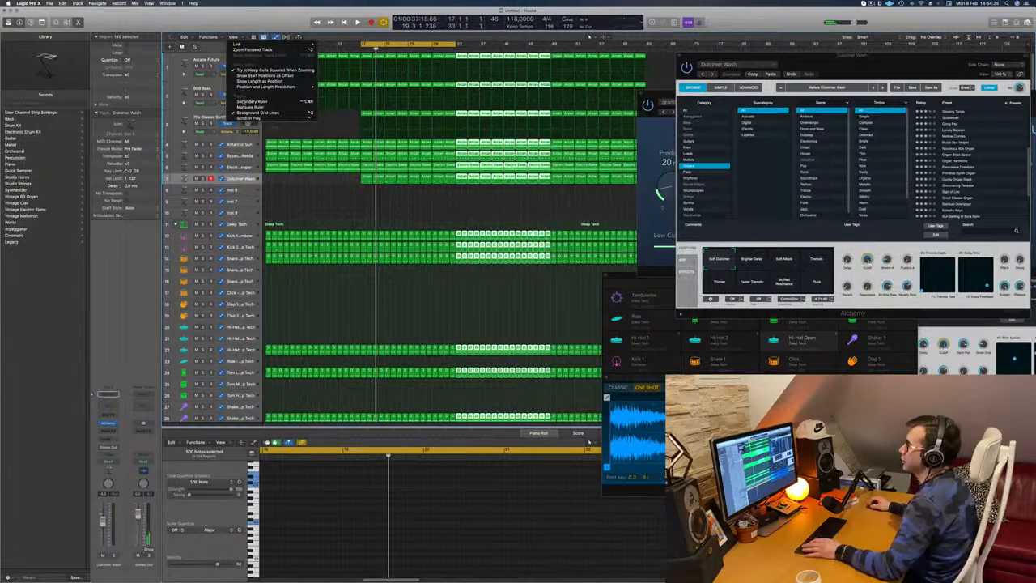
pyautogui.click(251, 101)
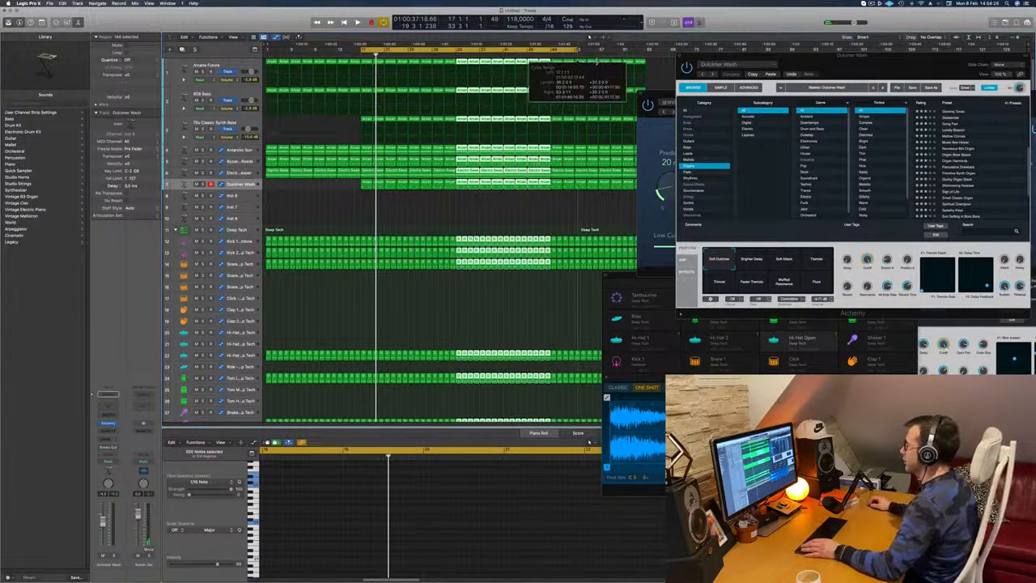
pyautogui.click(589, 37)
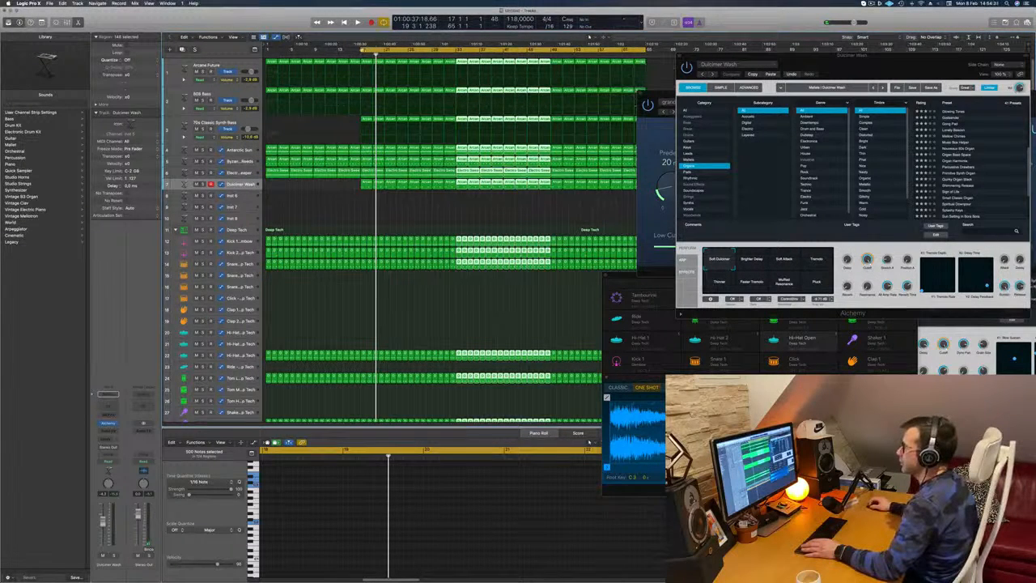
pyautogui.moveTo(363, 51); pyautogui.dragTo(267, 50)
# Step: Play the arrangement from bar 1, soloing track 5 and the Dulcimer Wash track briefly in turn
pyautogui.press('space')
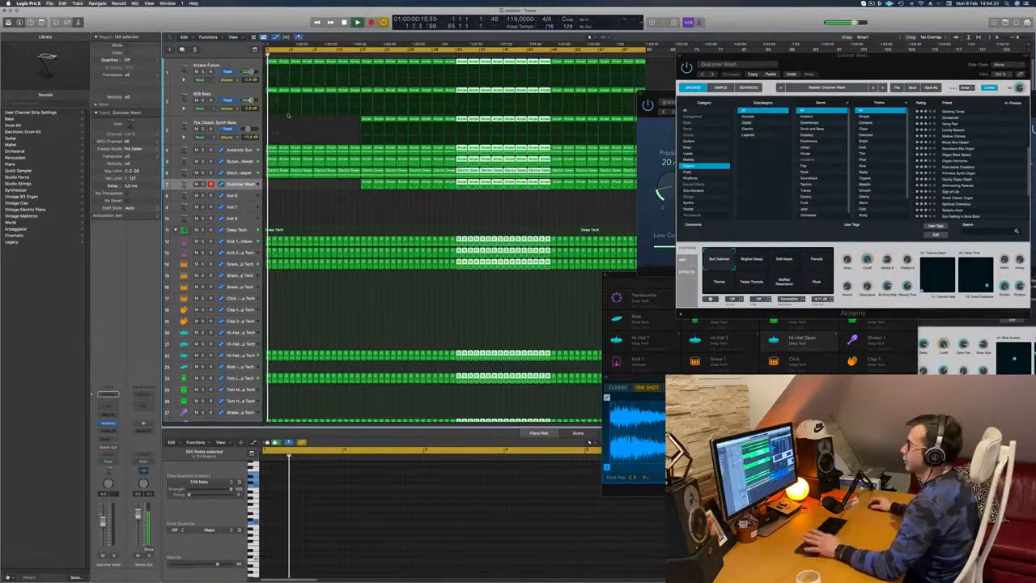
pyautogui.press('space')
pyautogui.click(203, 161)
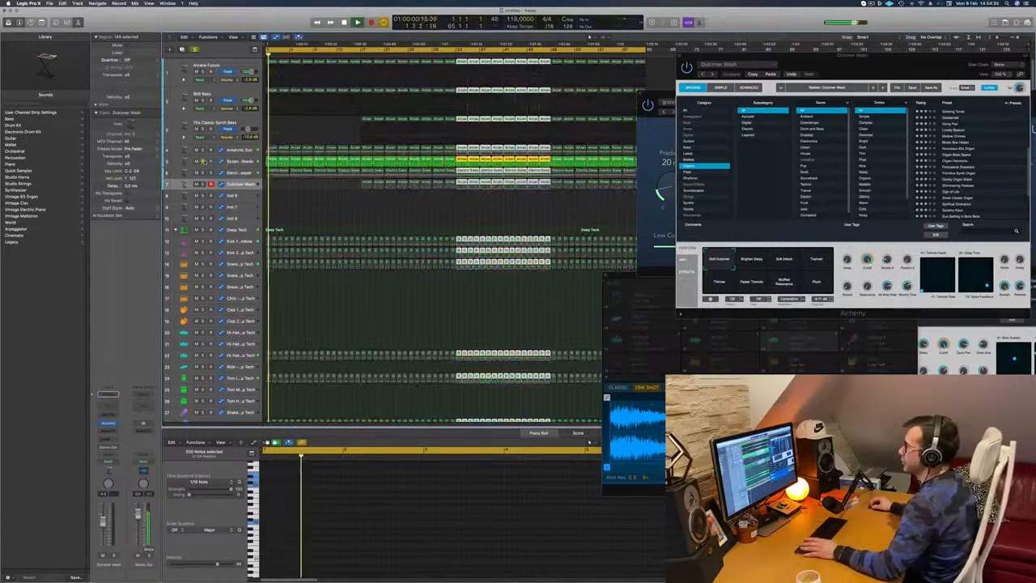
pyautogui.click(204, 161)
pyautogui.press('space')
pyautogui.click(871, 3)
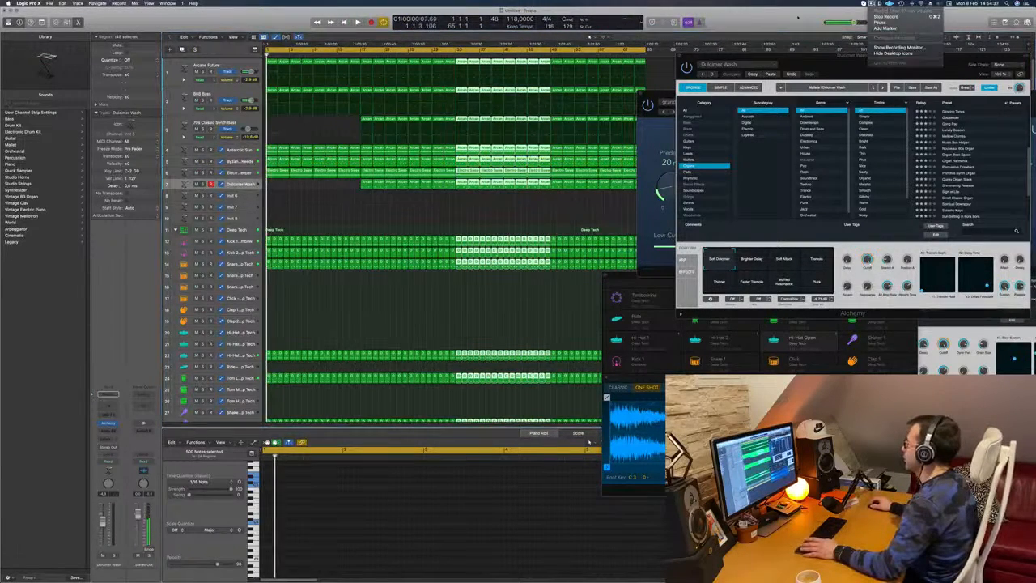
pyautogui.click(681, 35)
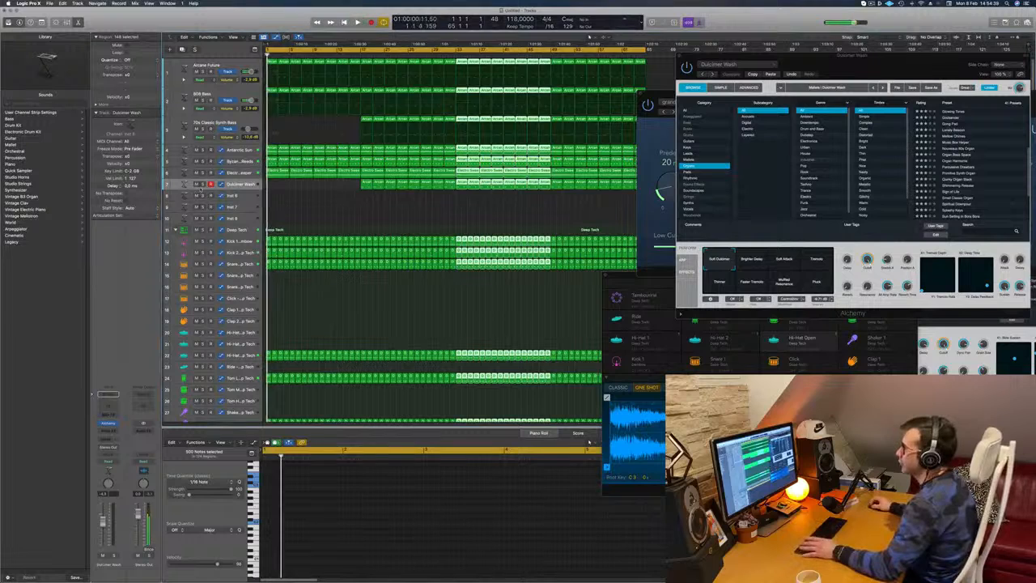
pyautogui.click(203, 184)
pyautogui.press('space')
pyautogui.click(203, 184)
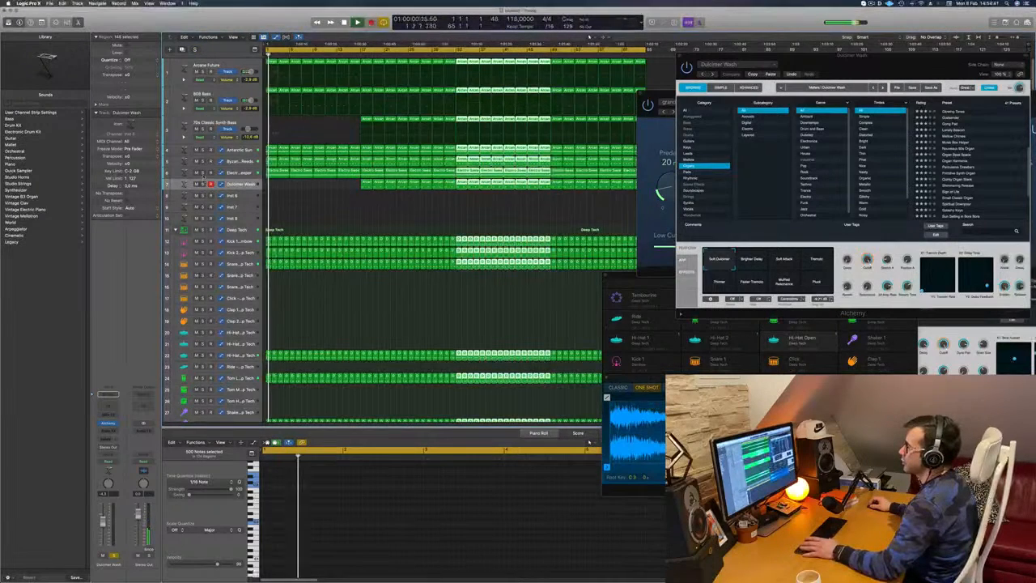
# Step: Stop playback and turn off solo on the Dulcimer Wash track
pyautogui.press('space')
pyautogui.press('space')
pyautogui.click(203, 173)
pyautogui.click(203, 173)
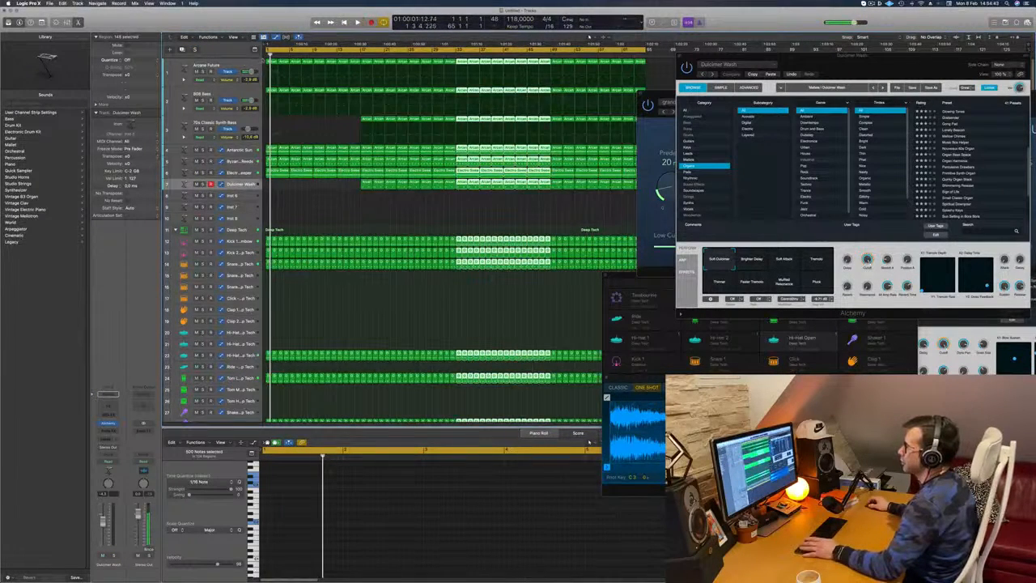
# Step: Delete the 808 Bass region at bar 1 so the bass enters at bar 3, and restart playback
pyautogui.click(260, 63)
pyautogui.click(273, 91)
pyautogui.press('Delete')
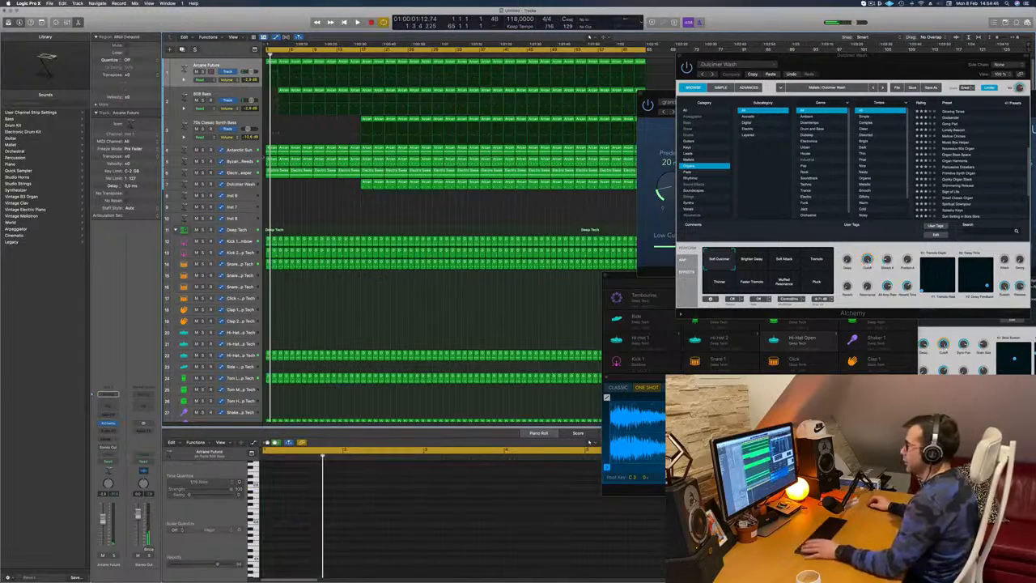
pyautogui.press('space')
# Step: Delete all Antarctic Sun regions before bar 17
pyautogui.click(273, 150)
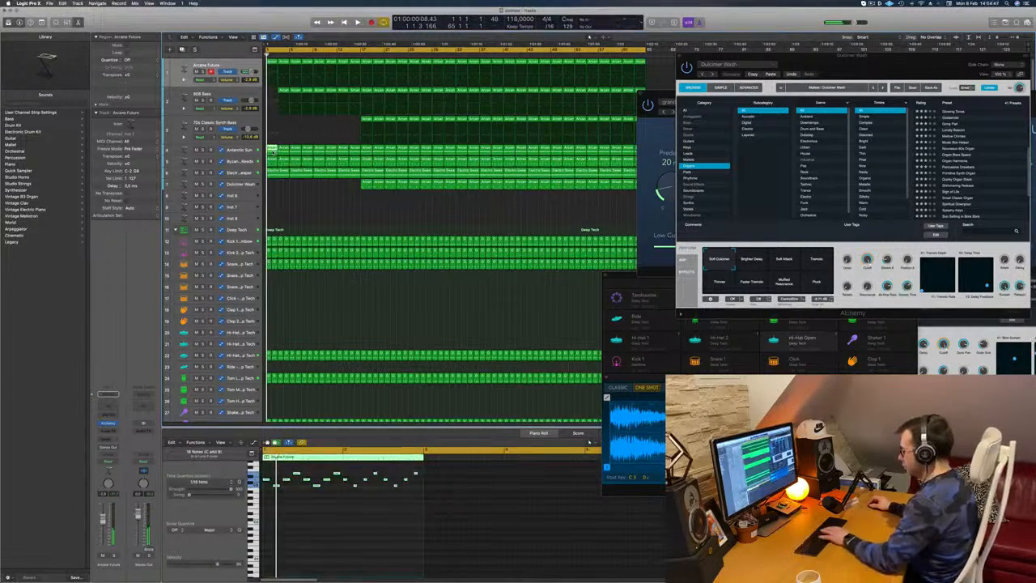
pyautogui.press('Delete')
pyautogui.click(353, 151)
pyautogui.press('Delete')
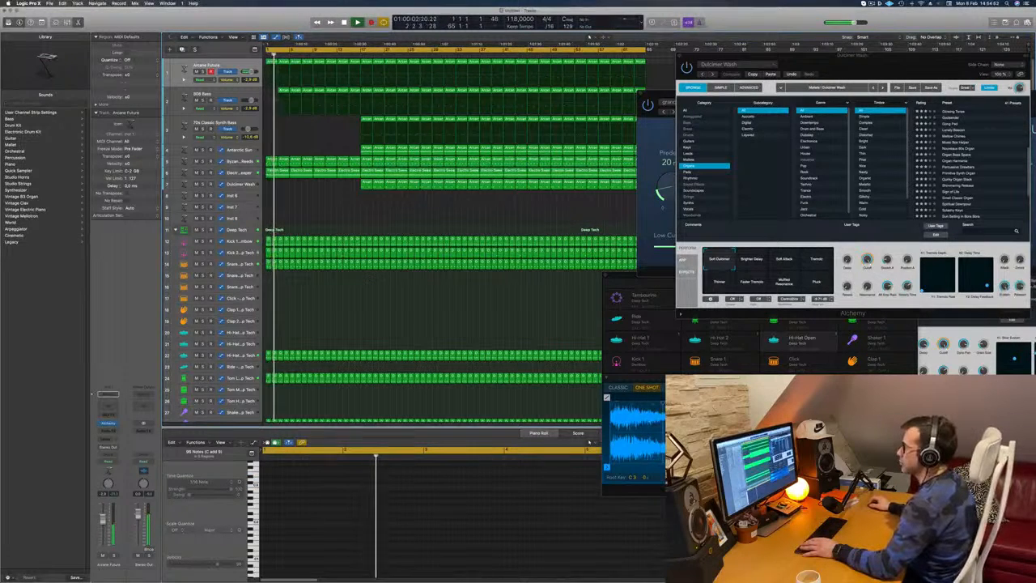
# Step: Delete the Electric Sweeper regions on track 6 before bar 17
pyautogui.click(283, 172)
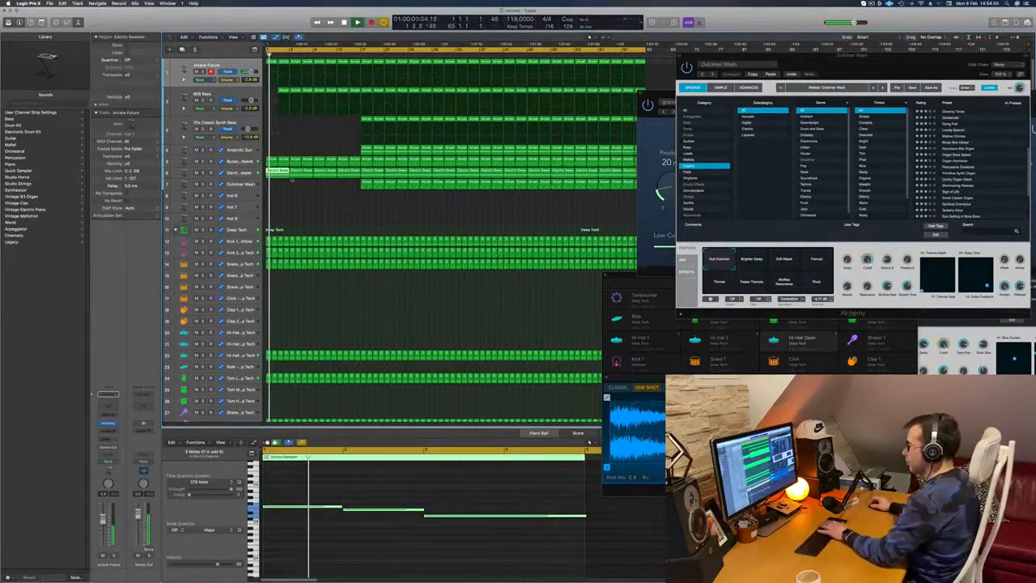
pyautogui.moveTo(291, 178); pyautogui.dragTo(378, 178)
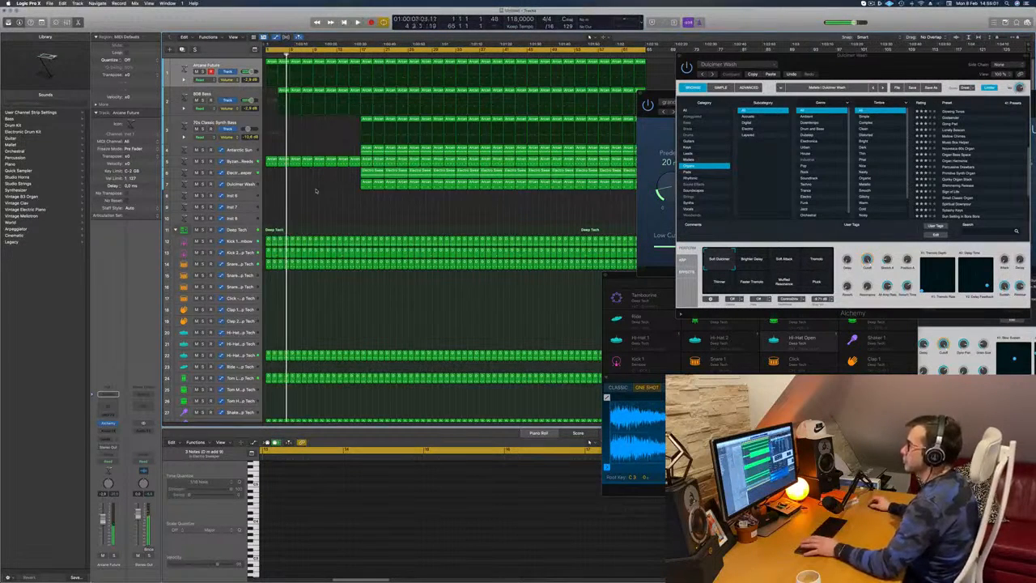
pyautogui.press('space')
# Step: Delete the track 5 regions from bars 1 to 5 and the 808 Bass region at bar 3
pyautogui.scroll(5, 316, 191)
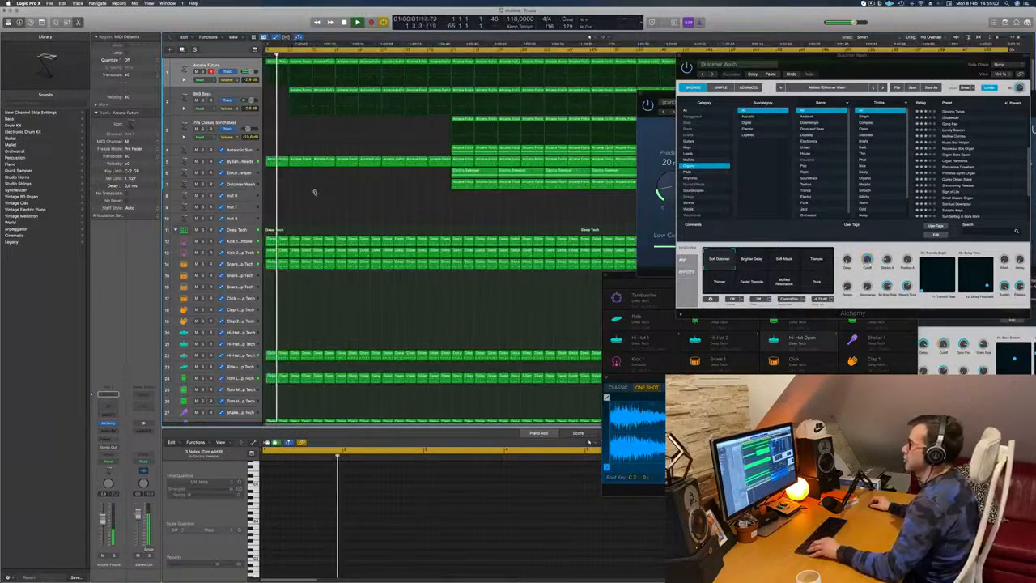
pyautogui.scroll(-2, 315, 192)
pyautogui.click(277, 161)
pyautogui.press('Delete')
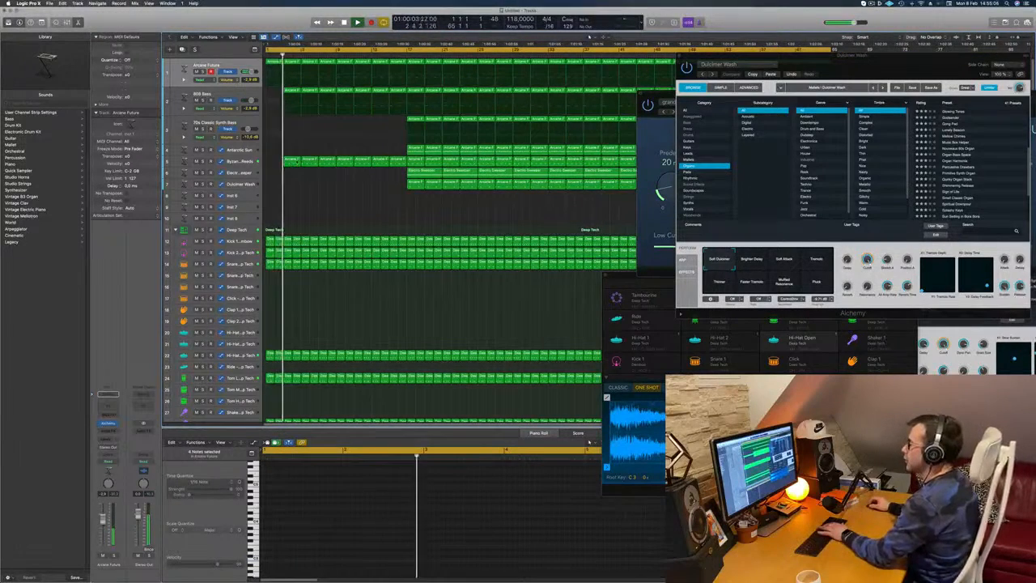
pyautogui.click(295, 162)
pyautogui.press('Delete')
pyautogui.click(290, 90)
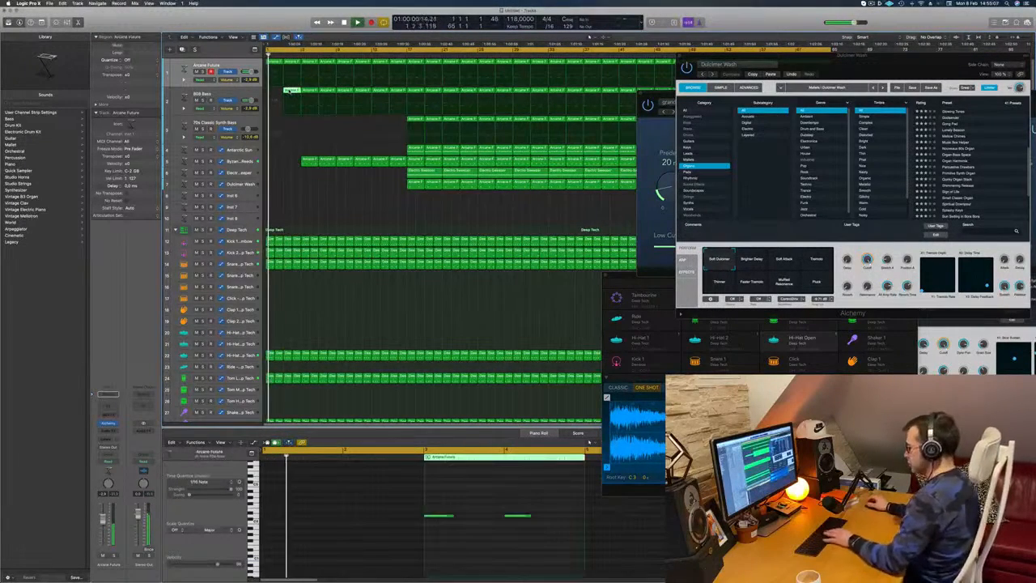
pyautogui.press('Delete')
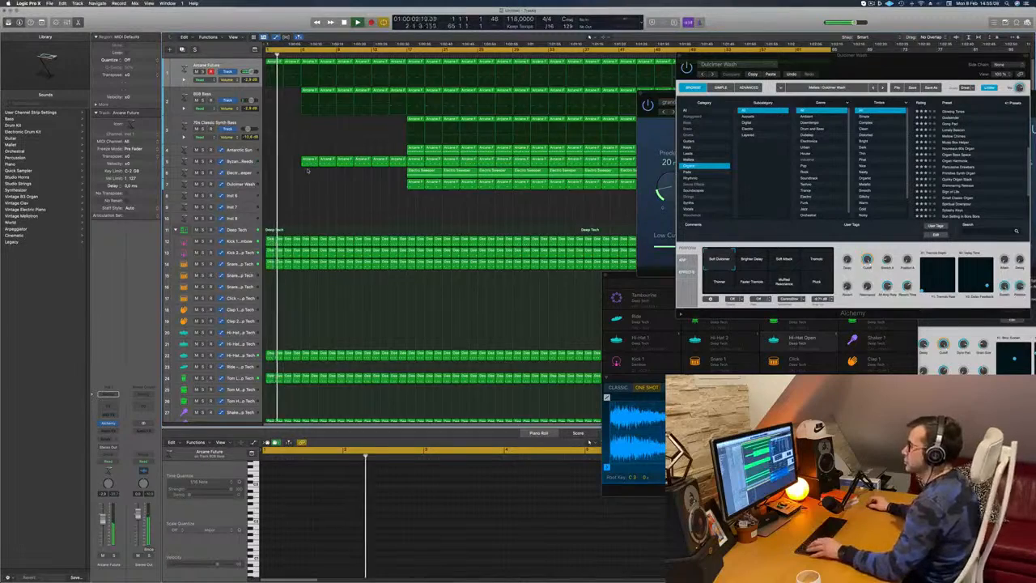
# Step: Delete the Shaker regions from bar 1 up to bar 9 in the Deep Tech drum kit
pyautogui.scroll(-2, 307, 170)
pyautogui.scroll(-3, 308, 226)
pyautogui.press('Return')
pyautogui.scroll(-2, 308, 243)
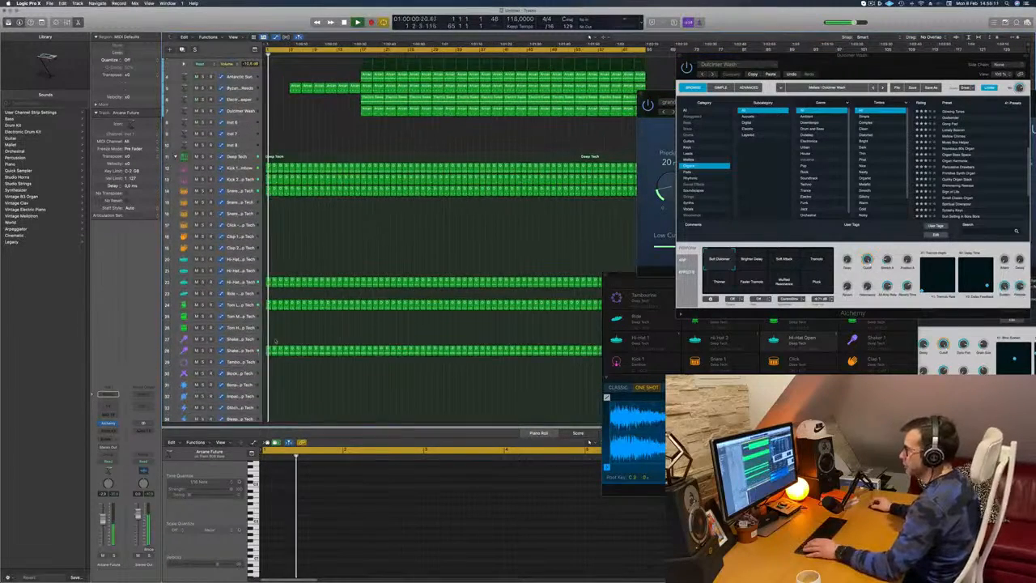
pyautogui.moveTo(267, 343); pyautogui.dragTo(312, 349)
pyautogui.press('Delete')
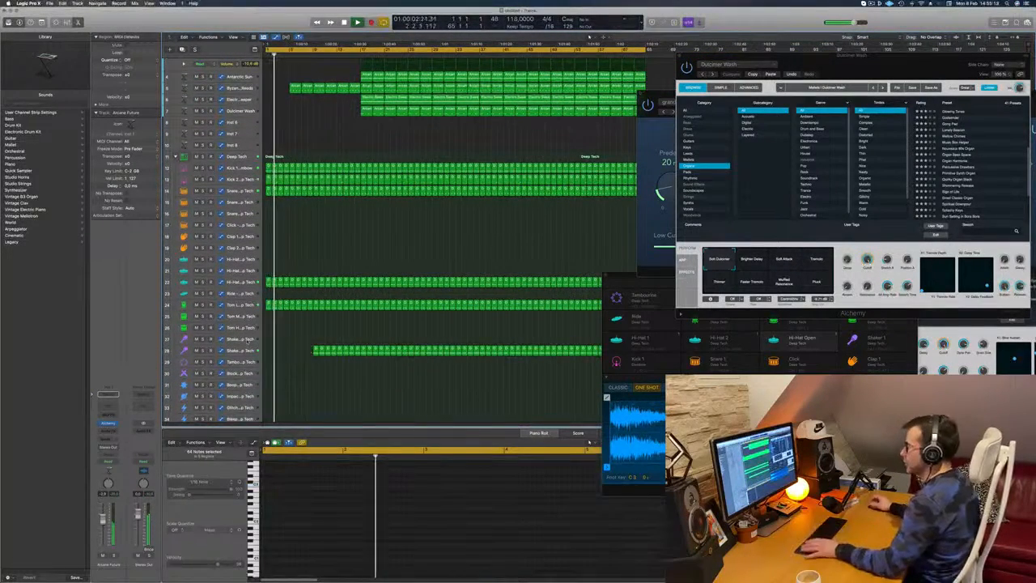
# Step: Delete the Hi-Hat regions on track 22 from bar 1 up to bar 10
pyautogui.scroll(2, 445, 243)
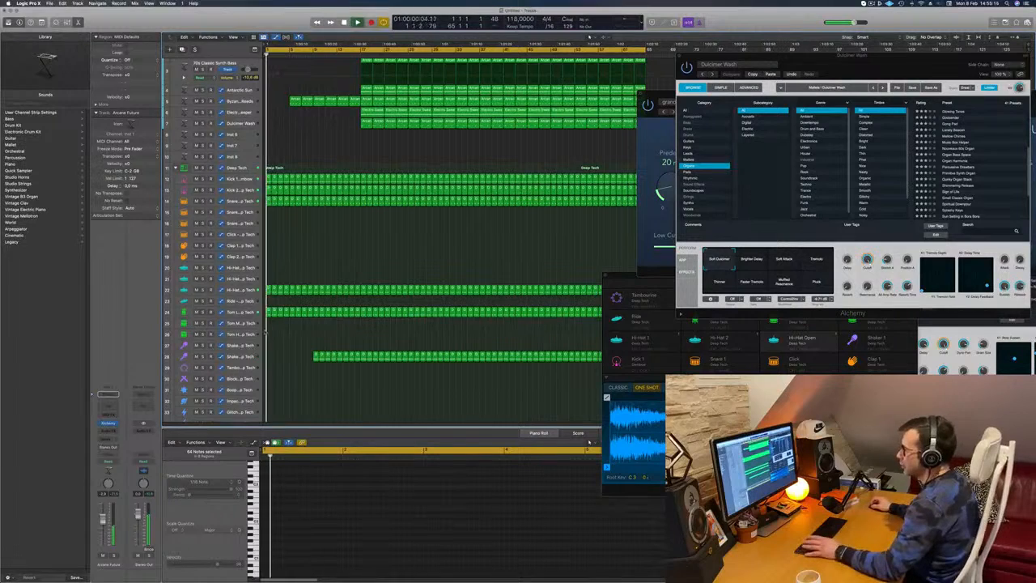
pyautogui.scroll(3, 279, 222)
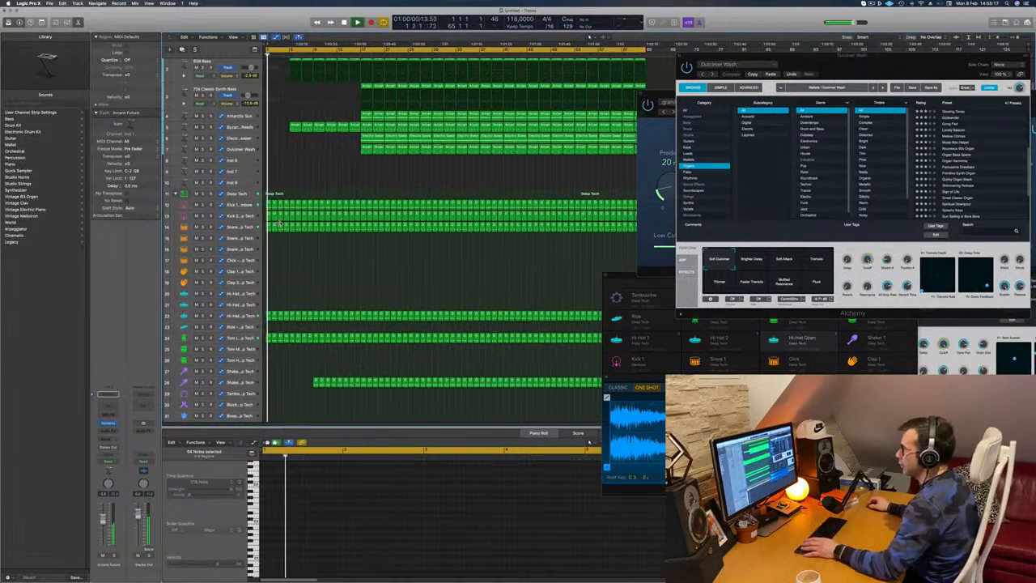
pyautogui.moveTo(268, 307); pyautogui.dragTo(314, 314)
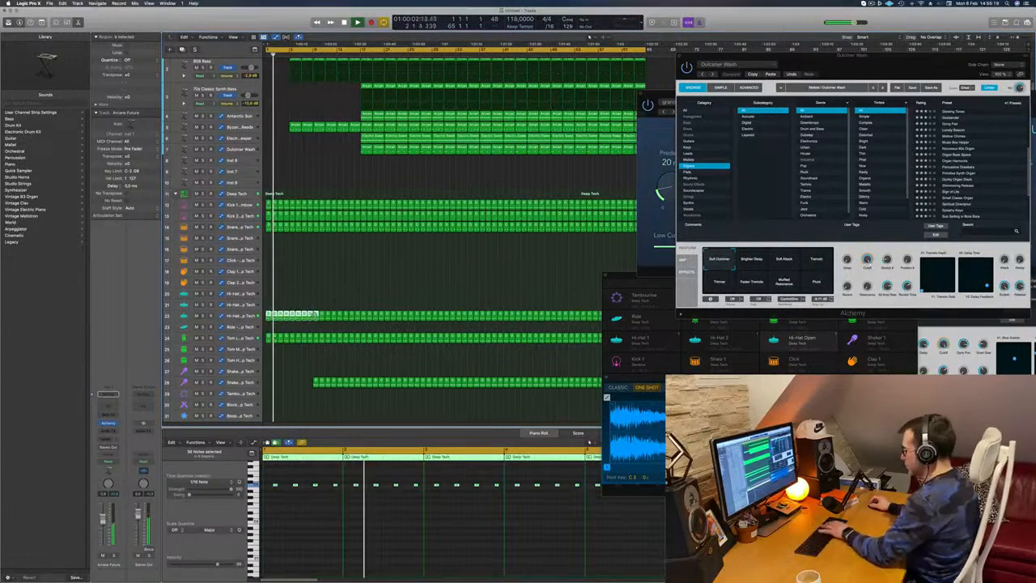
pyautogui.press('Delete')
pyautogui.press('super+Right')
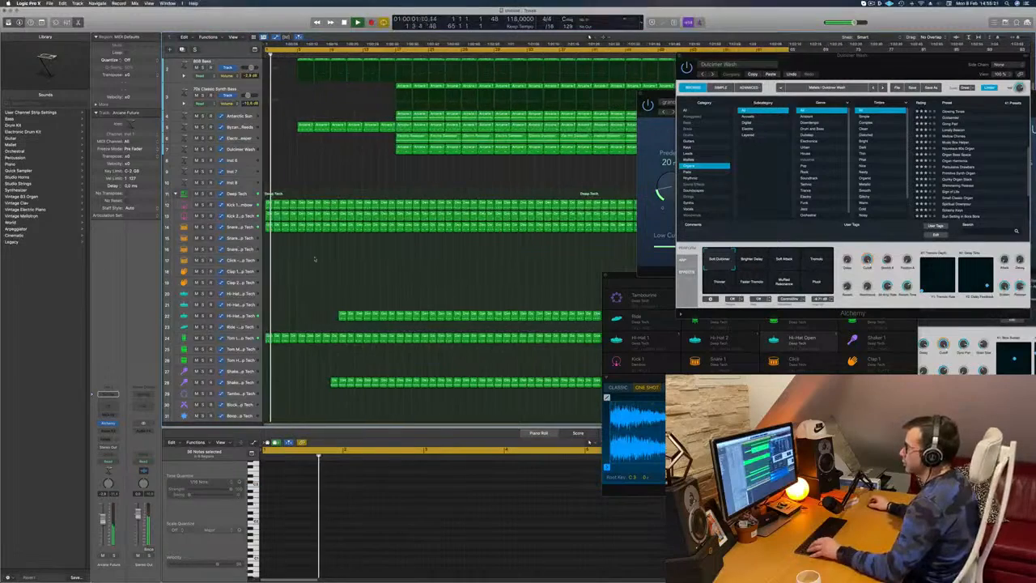
# Step: Delete the 808 Bass regions between bars 5 and 9 and save the project
pyautogui.scroll(3, 311, 242)
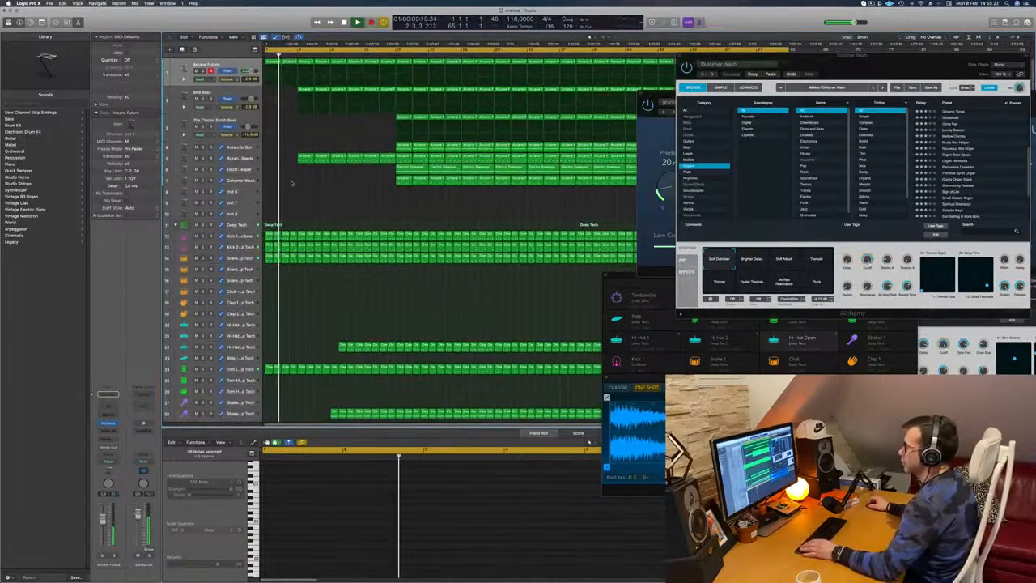
pyautogui.press('super+Left')
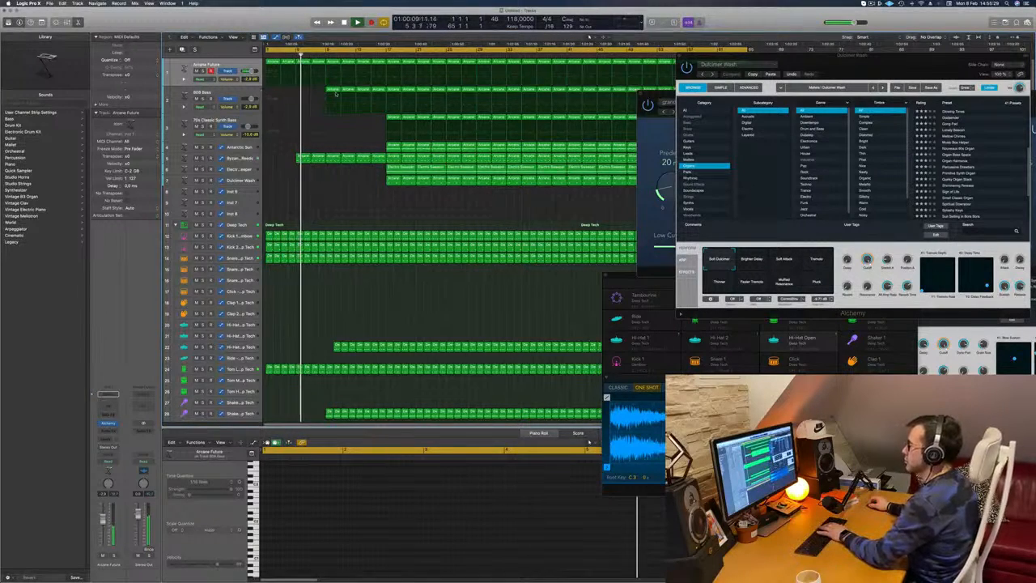
pyautogui.press('super+Down')
pyautogui.press('super+Down')
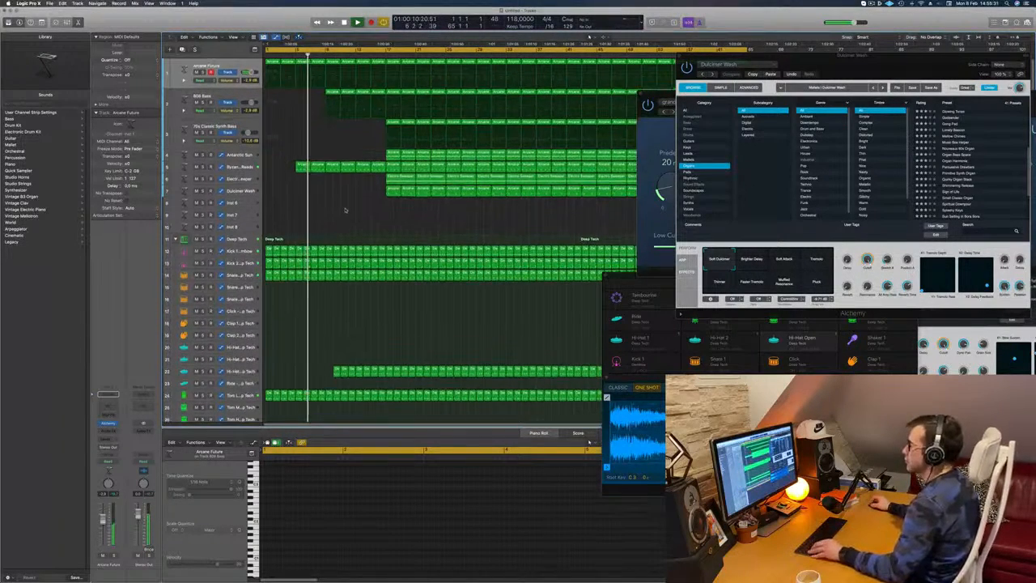
pyautogui.press('super+Right')
pyautogui.press('super+Left')
pyautogui.press('super+Left')
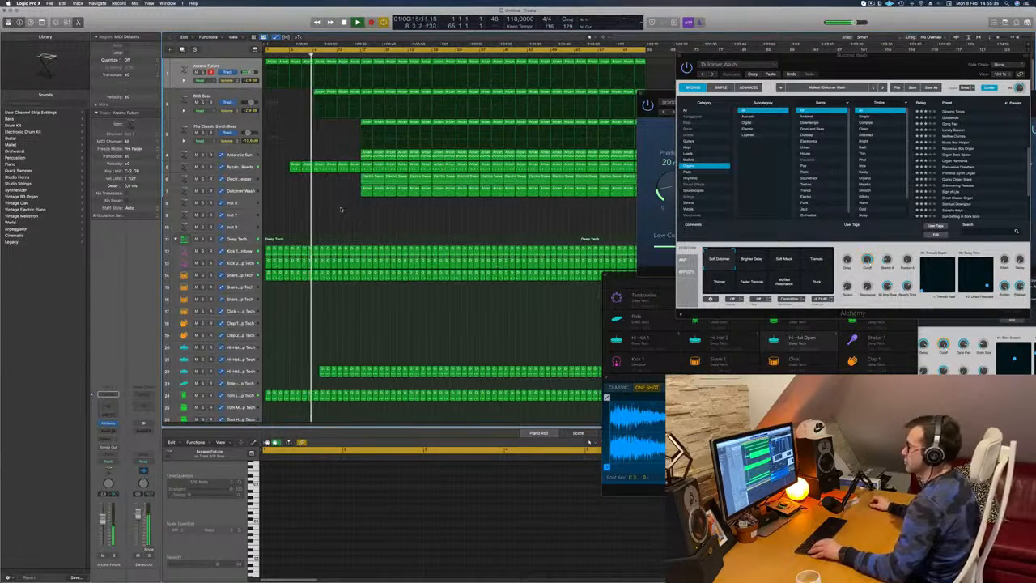
pyautogui.press('super+s')
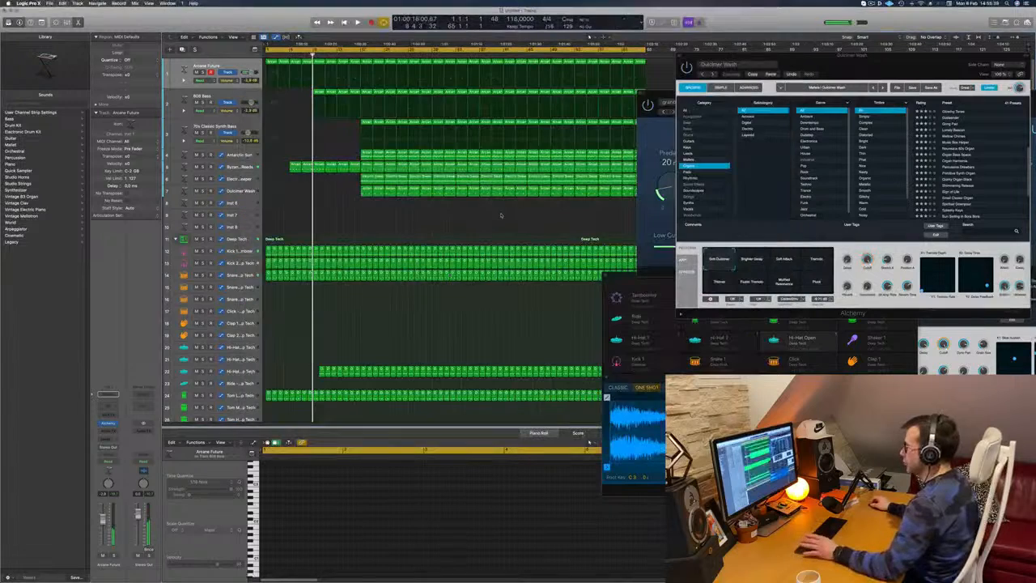
# Step: Copy the Dulcimer Wash chord regions back from bar 17 to fill bars 1 to 17
pyautogui.press('space')
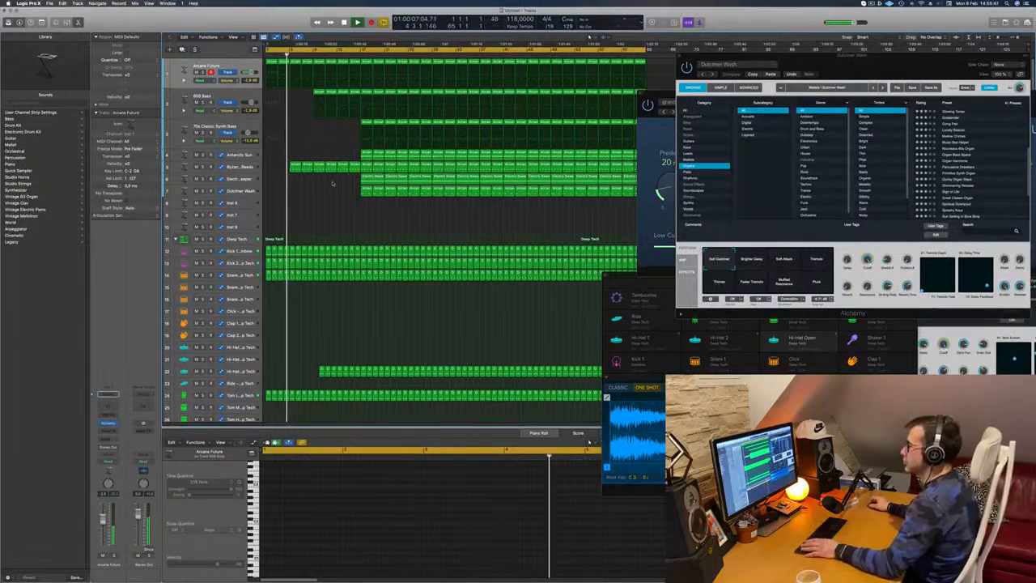
pyautogui.click(366, 191)
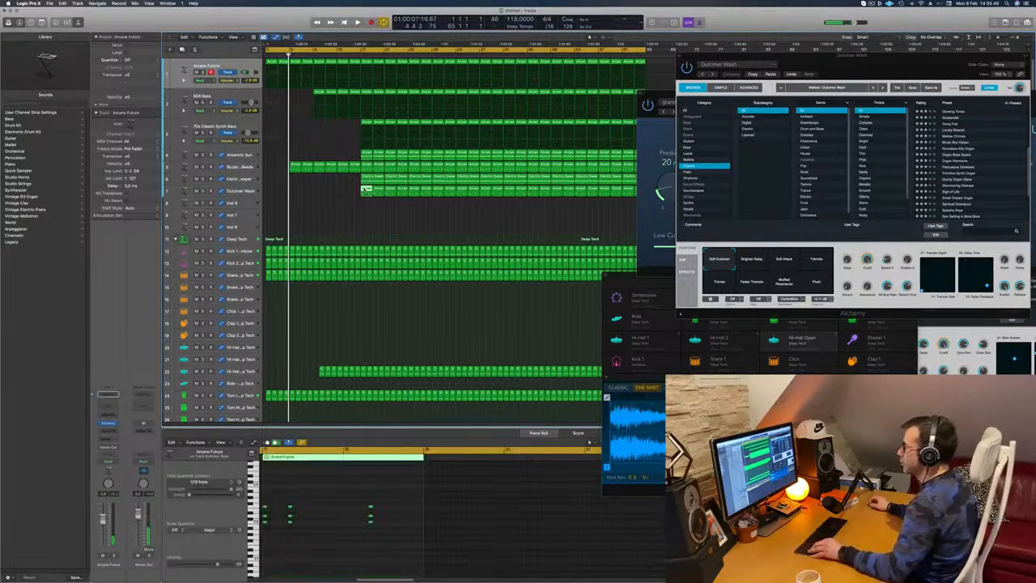
pyautogui.moveTo(366, 191)
pyautogui.mouseDown()
pyautogui.moveTo(272, 194)
pyautogui.moveTo(349, 195)
pyautogui.mouseUp()
pyautogui.press('space')
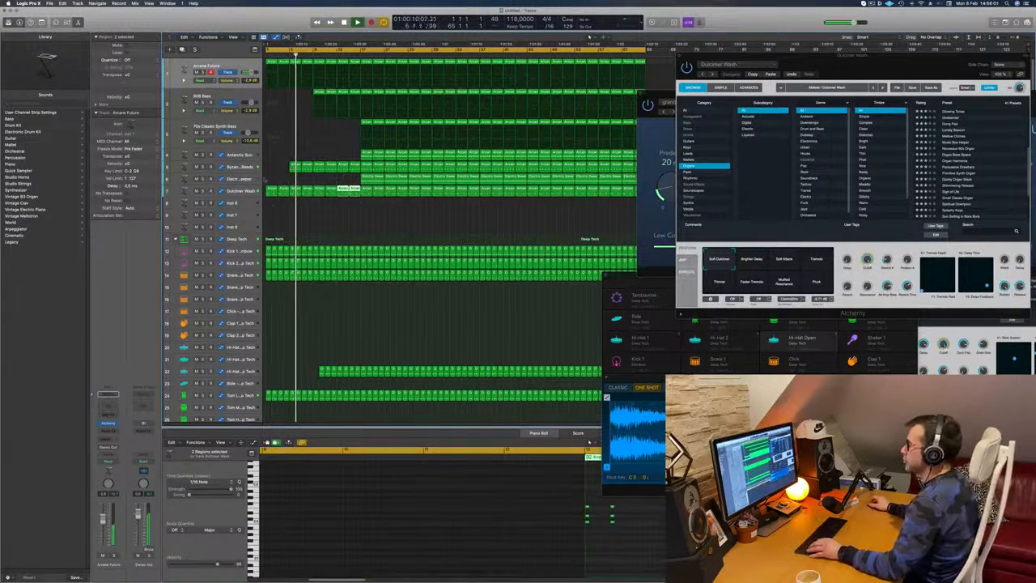
# Step: Copy the first Hi-Hat region on track 22 one bar earlier, to bar 9
pyautogui.scroll(-5, 295, 219)
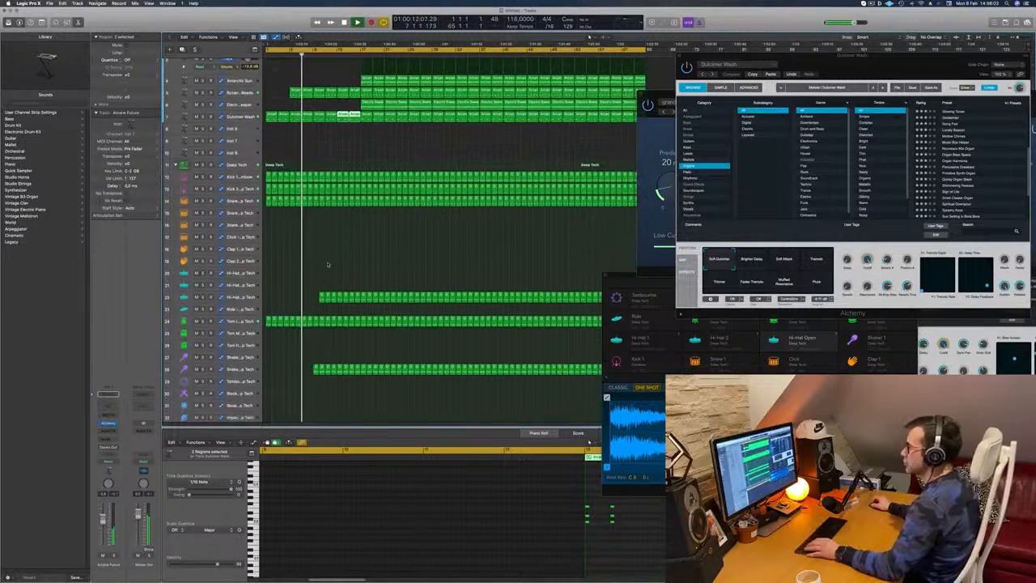
pyautogui.click(276, 220)
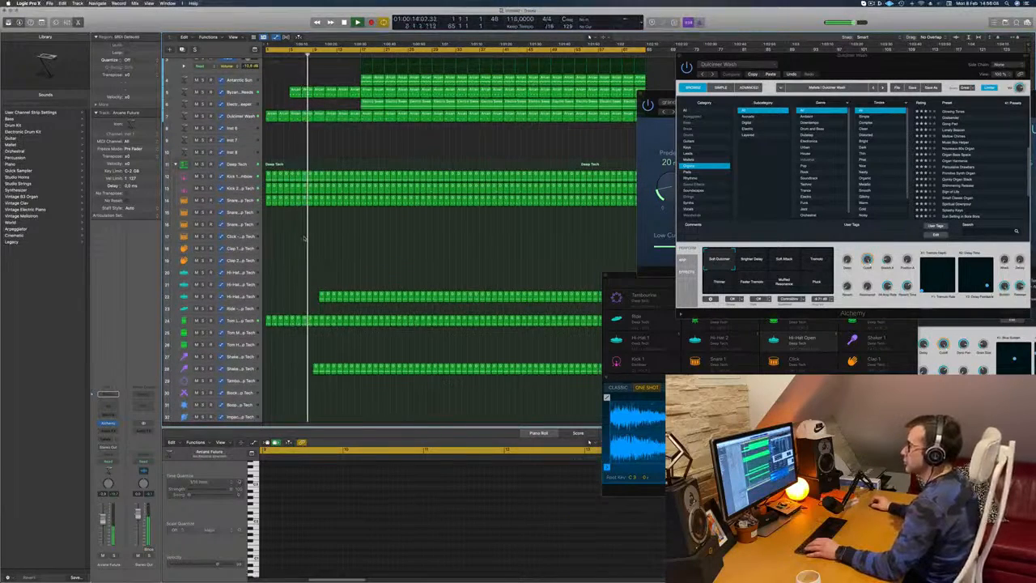
pyautogui.scroll(-3, 299, 237)
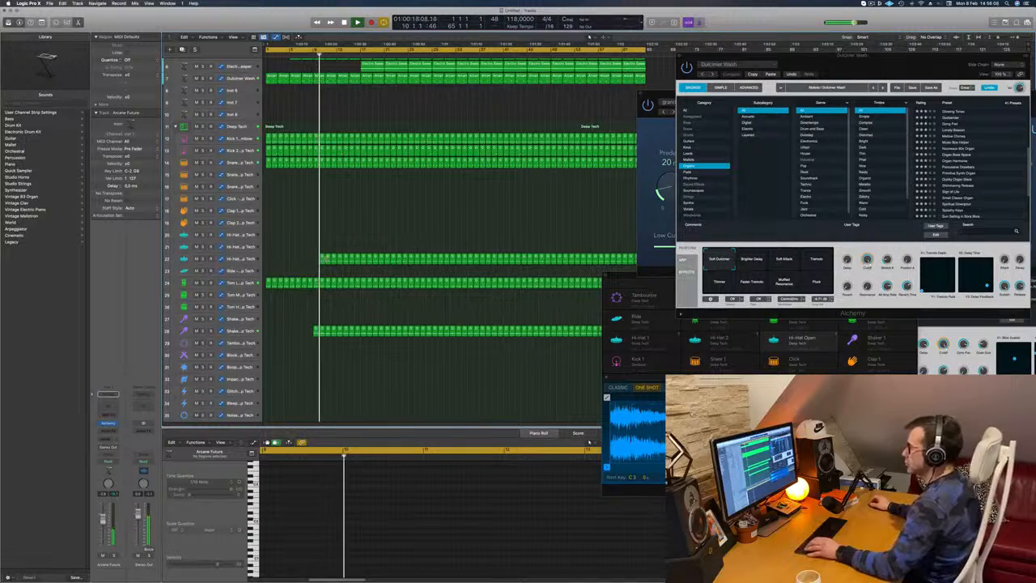
pyautogui.moveTo(322, 259); pyautogui.dragTo(315, 260)
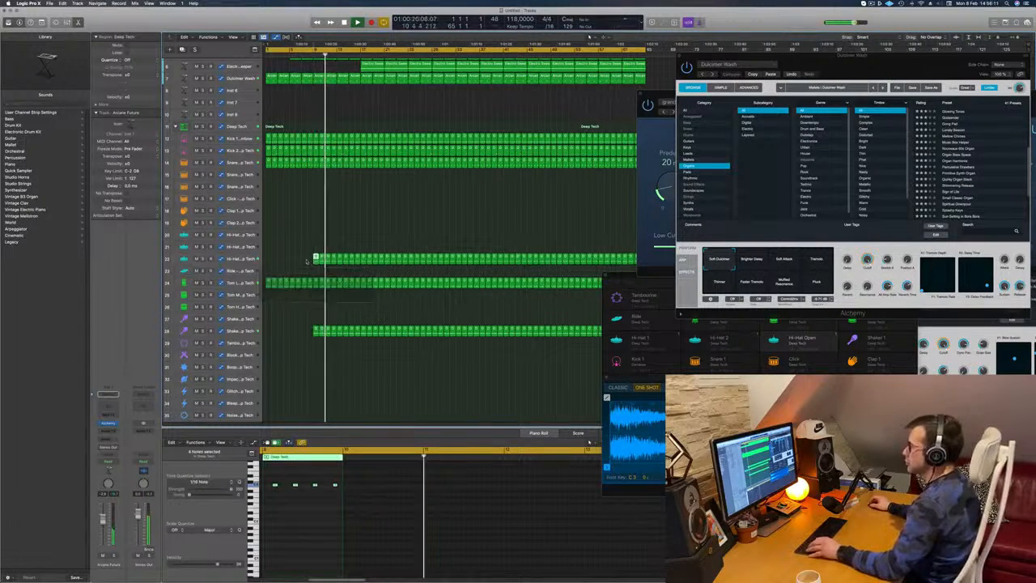
# Step: Delete the regions between bars 9 and 13 on track 5 and the Dulcimer Wash track
pyautogui.scroll(5, 319, 118)
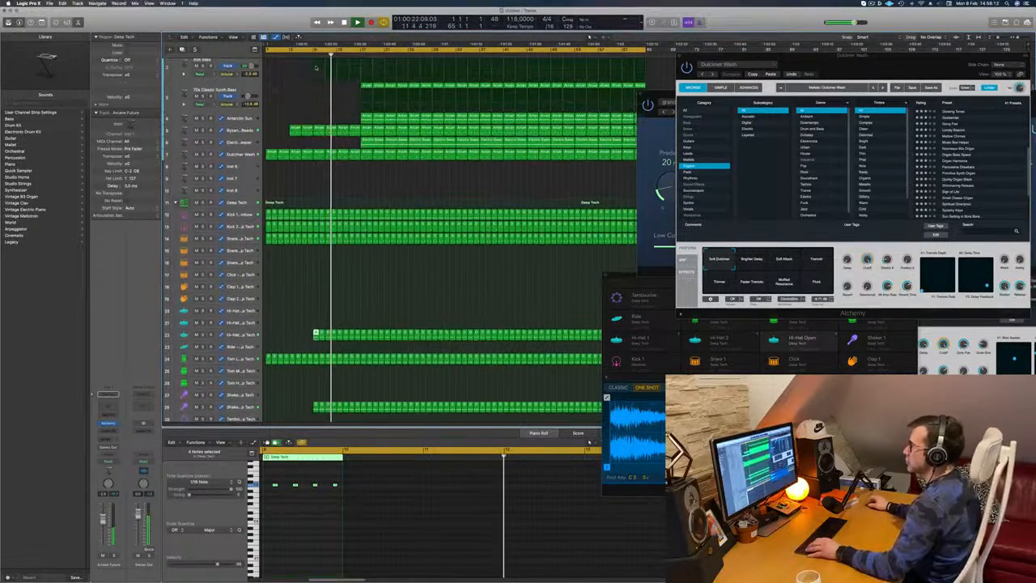
pyautogui.click(318, 129)
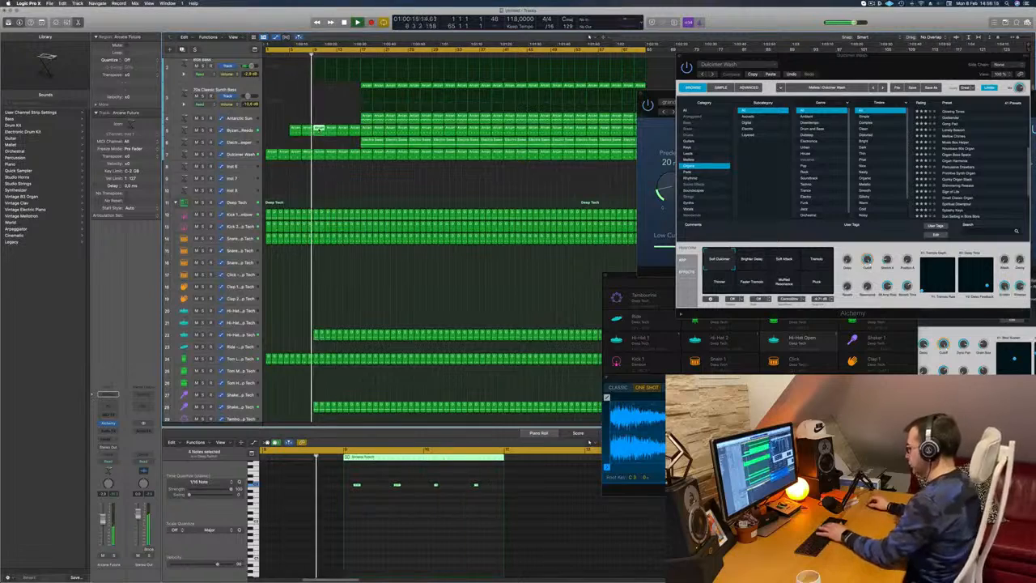
pyautogui.press('Delete')
pyautogui.click(319, 153)
pyautogui.press('Delete')
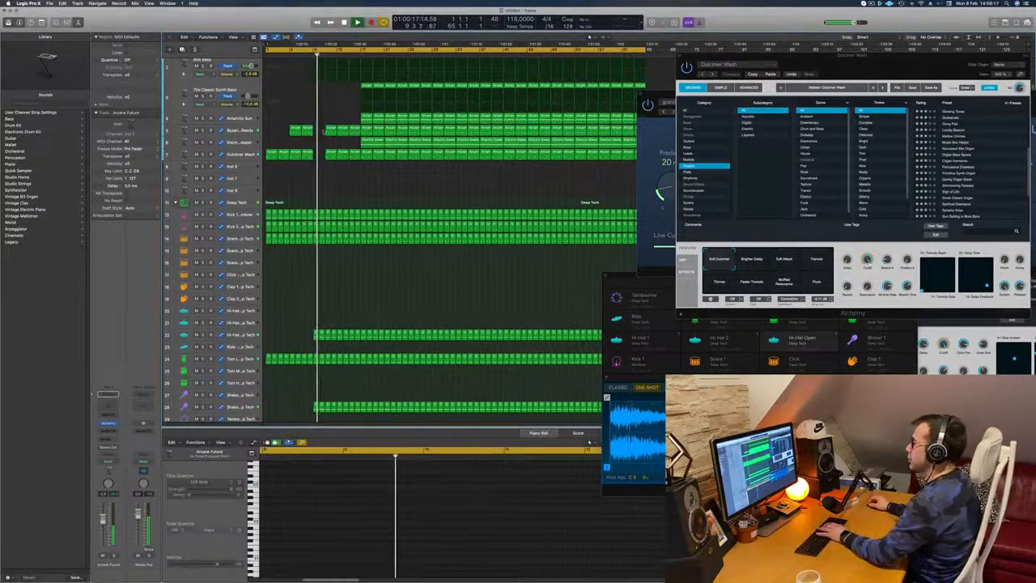
# Step: Play the arrangement from bar 8 through the new gap and save the project
pyautogui.scroll(3, 349, 84)
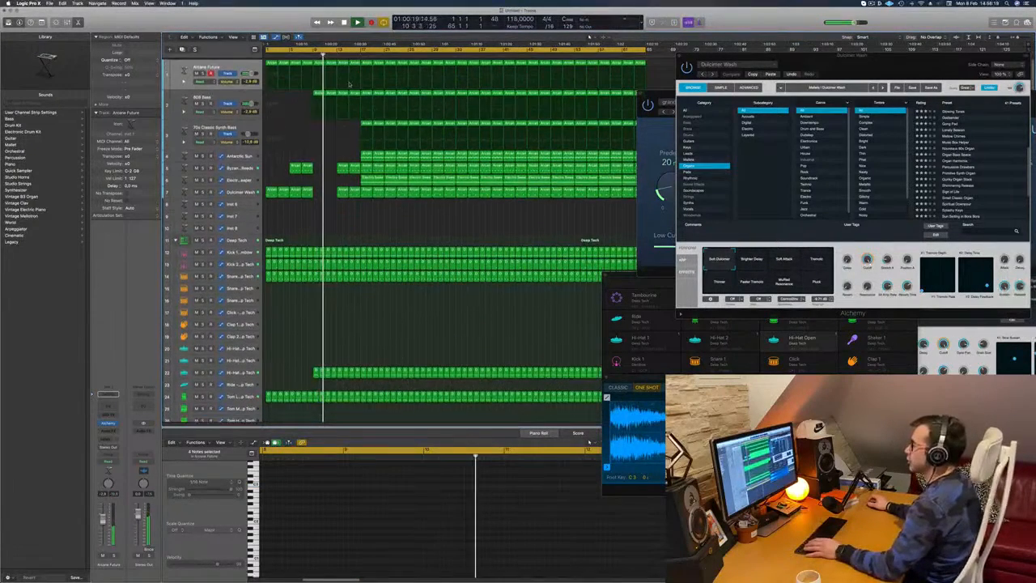
pyautogui.click(308, 56)
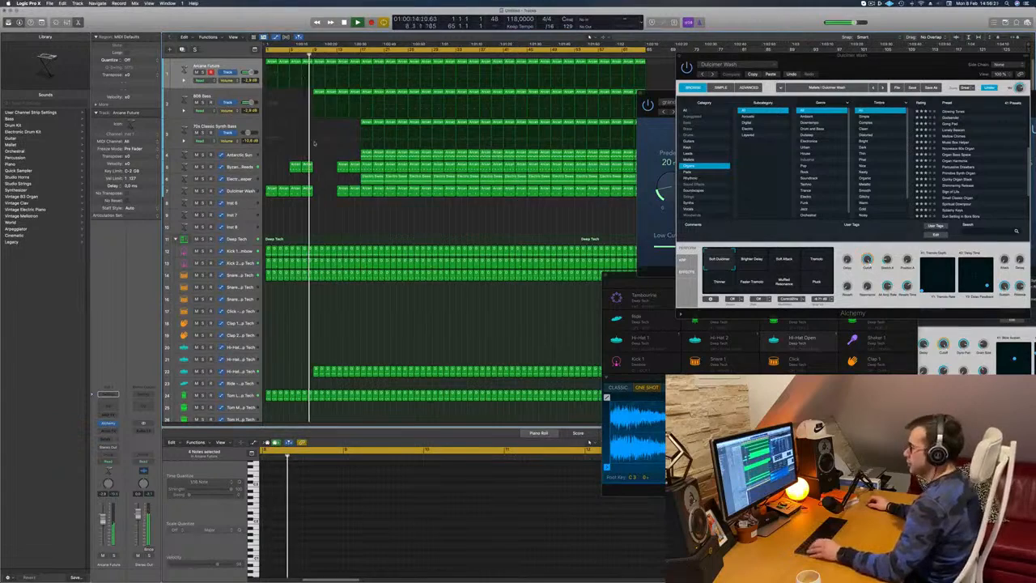
pyautogui.press('super+s')
pyautogui.press('Escape')
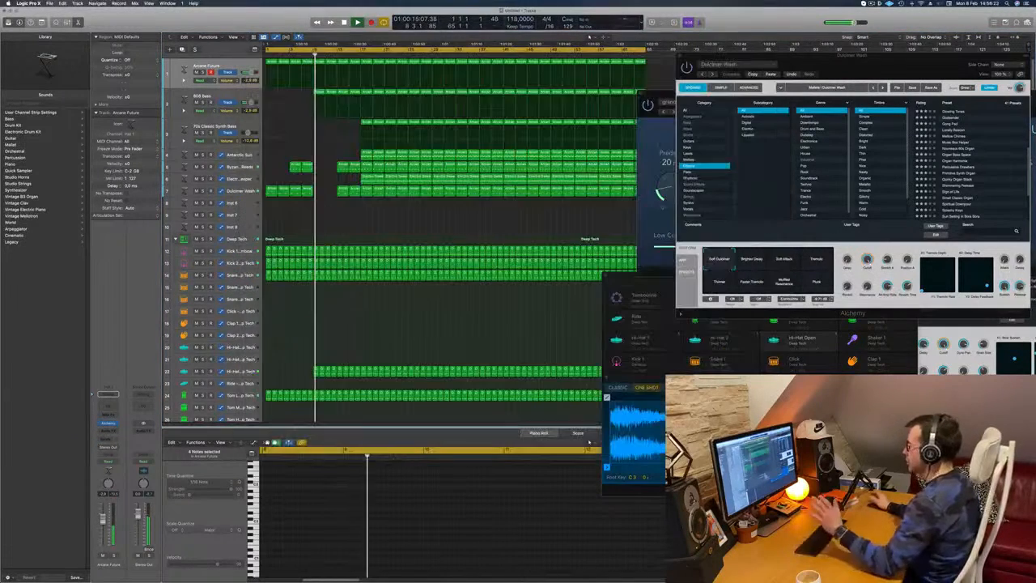
pyautogui.press('space')
pyautogui.press('space')
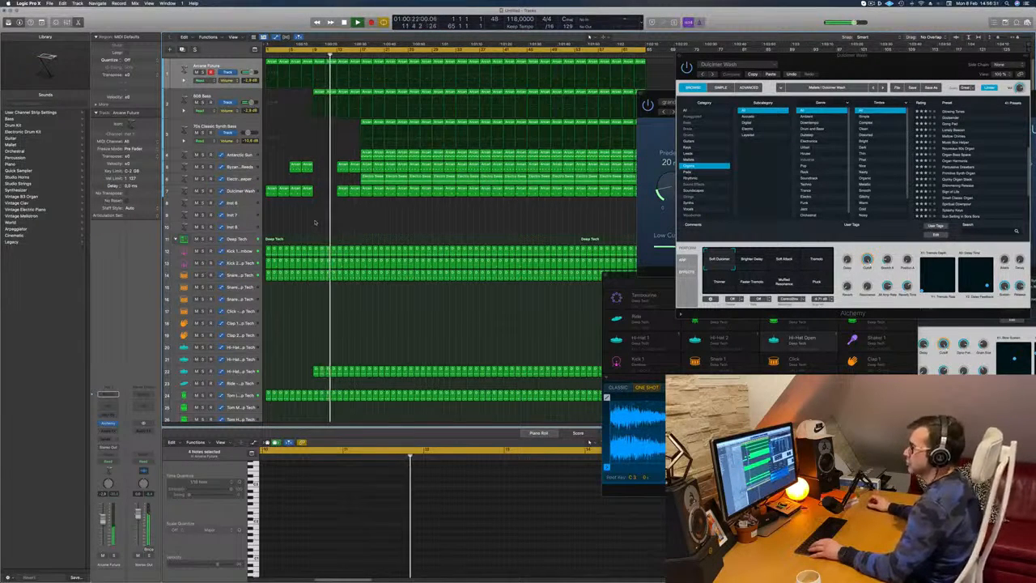
# Step: Delete the Dulcimer Wash regions between bars 13 and 17 and the 70s Classic Synth Bass regions between bars 17 and 25
pyautogui.click(354, 193)
pyautogui.press('Delete')
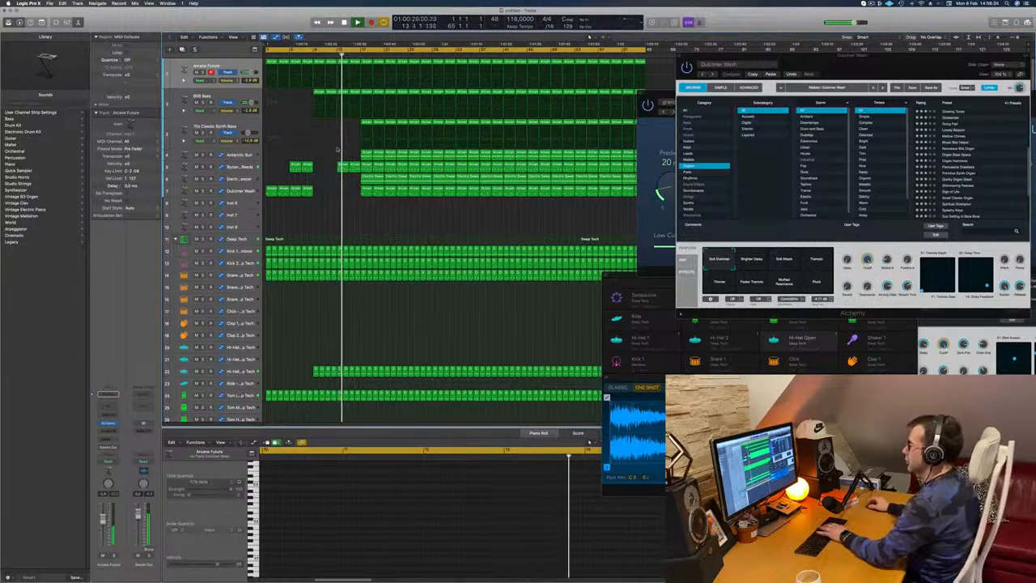
pyautogui.click(365, 131)
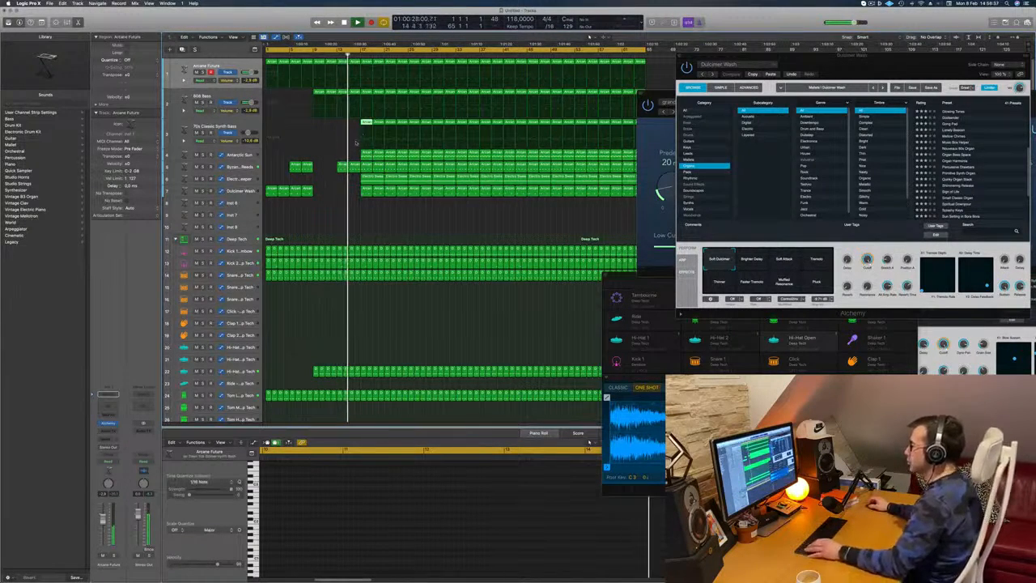
pyautogui.press('Delete')
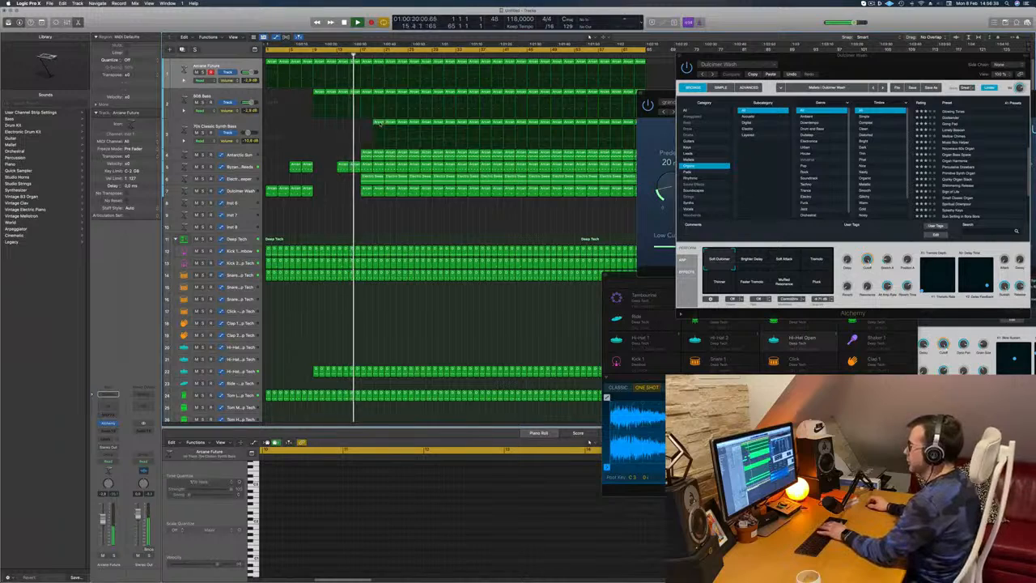
pyautogui.click(381, 123)
pyautogui.press('Delete')
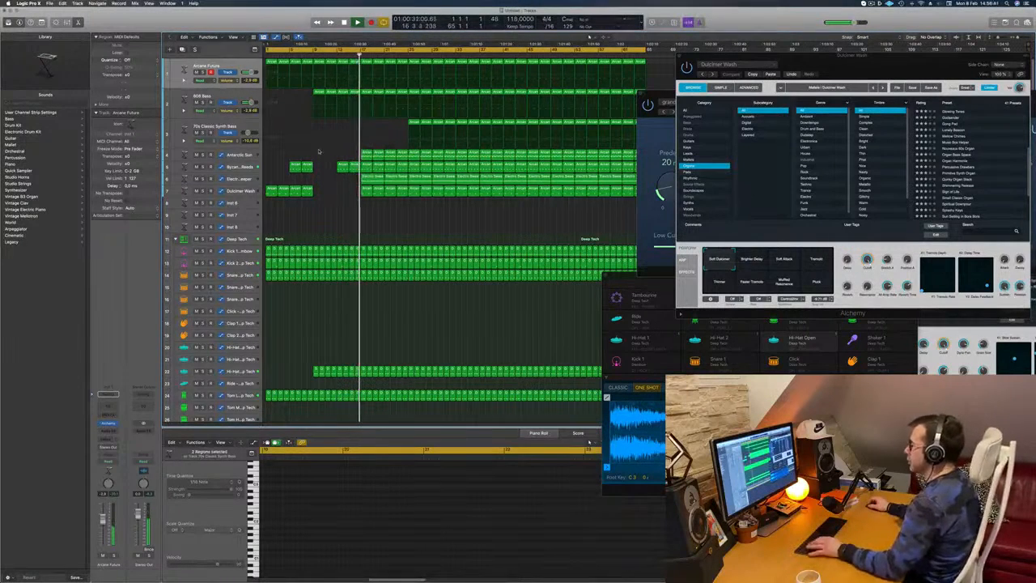
# Step: Delete the regions on track 6 and the Dulcimer Wash track between bars 17 and 25
pyautogui.click(368, 177)
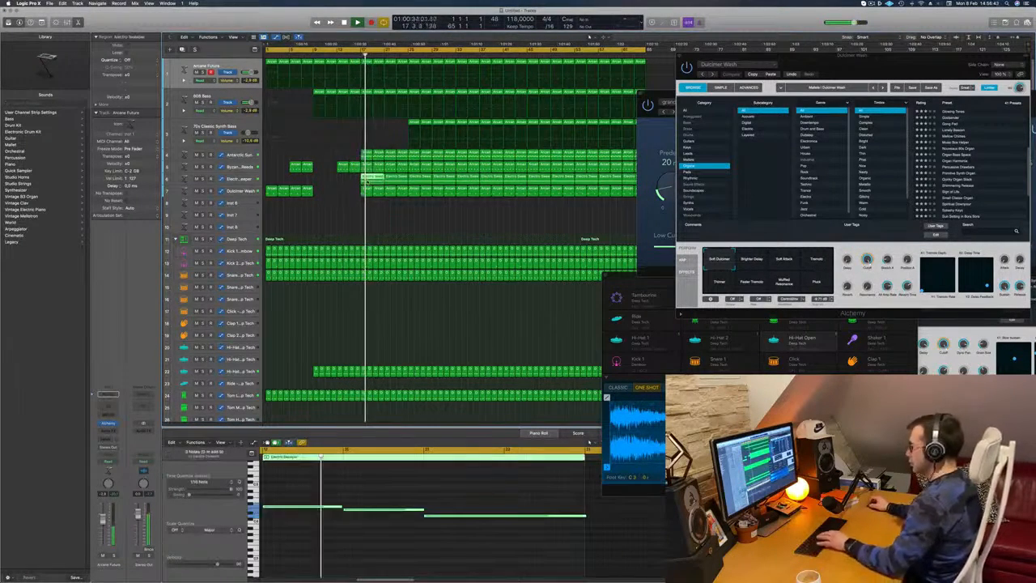
pyautogui.press('Delete')
pyautogui.moveTo(367, 183); pyautogui.dragTo(379, 192)
pyautogui.press('Delete')
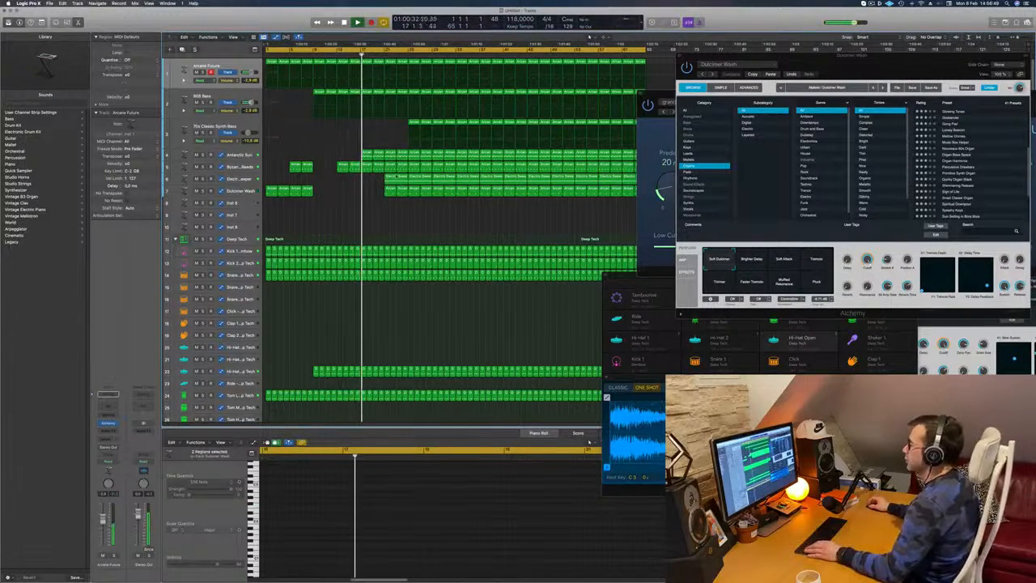
pyautogui.click(396, 177)
pyautogui.press('Delete')
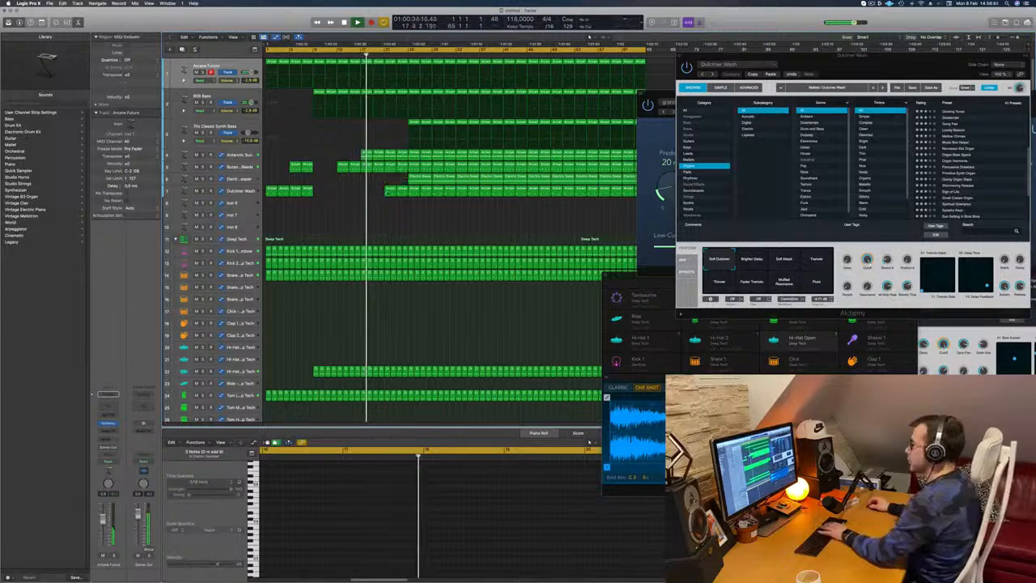
pyautogui.click(390, 190)
pyautogui.press('Delete')
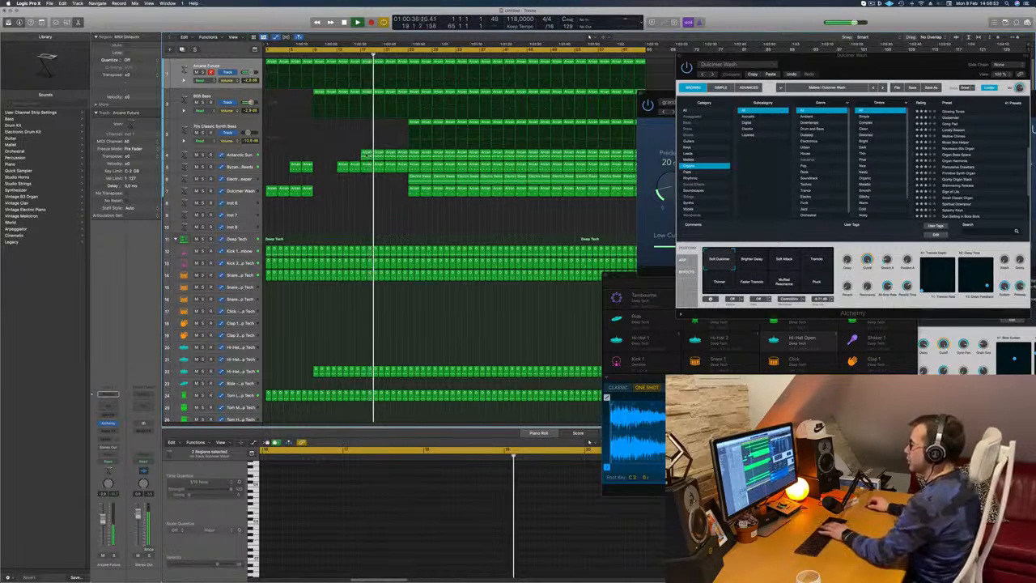
# Step: Try removing the Antarctic Sun region at bar 17 and the Arcane Future and 808 Bass regions between bars 17 and 25
pyautogui.click(367, 153)
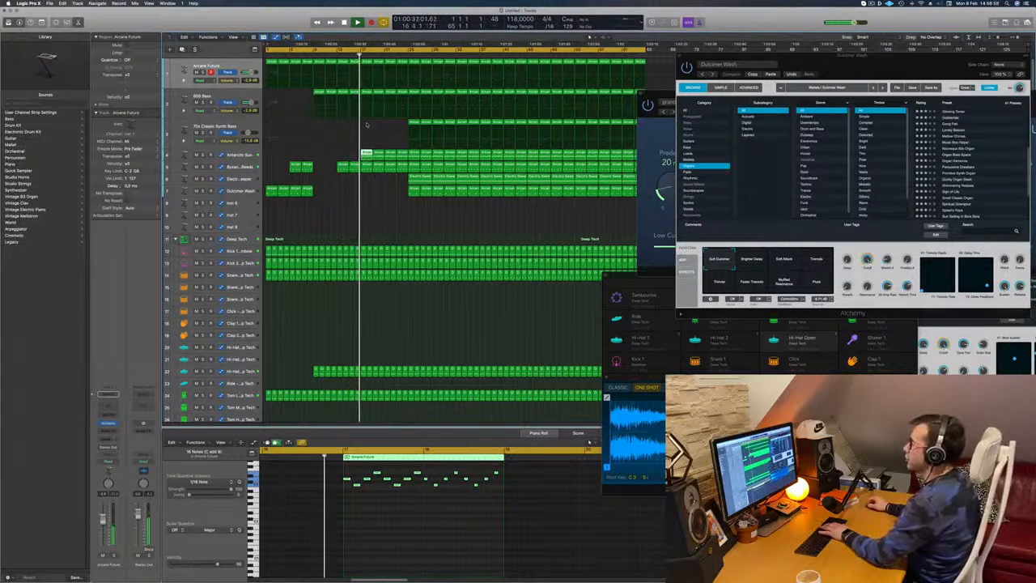
pyautogui.press('Delete')
pyautogui.moveTo(404, 68); pyautogui.dragTo(370, 119)
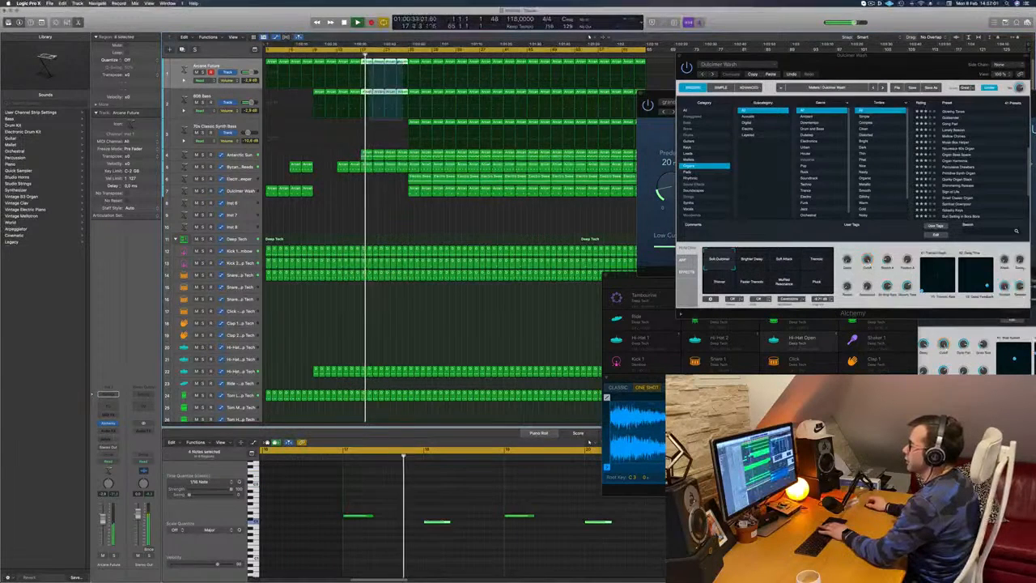
pyautogui.press('Delete')
pyautogui.moveTo(377, 63); pyautogui.dragTo(370, 97)
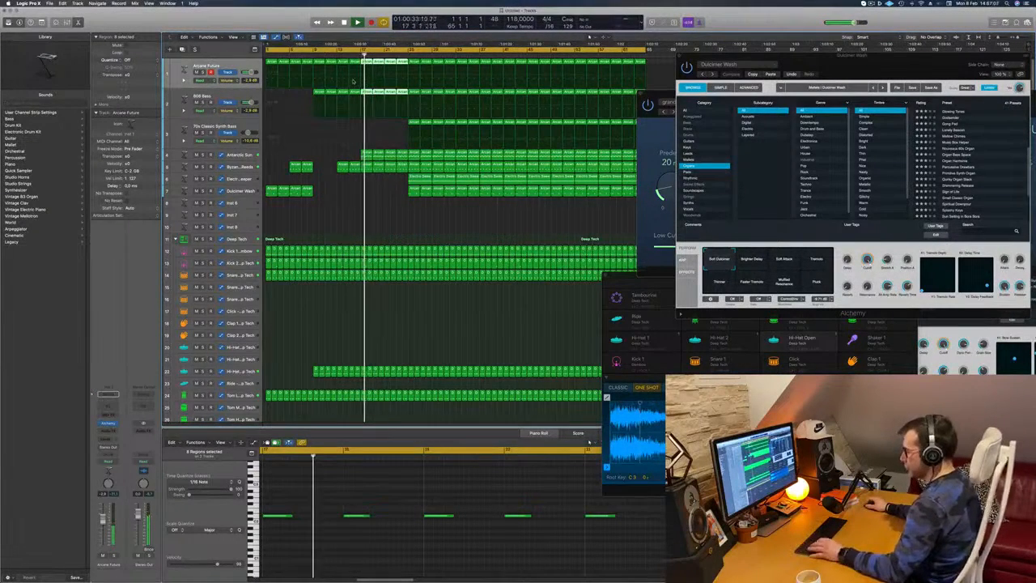
# Step: Save the project and play the thinned arrangement from bar 17
pyautogui.press('super+s')
pyautogui.click(271, 207)
pyautogui.press('Return')
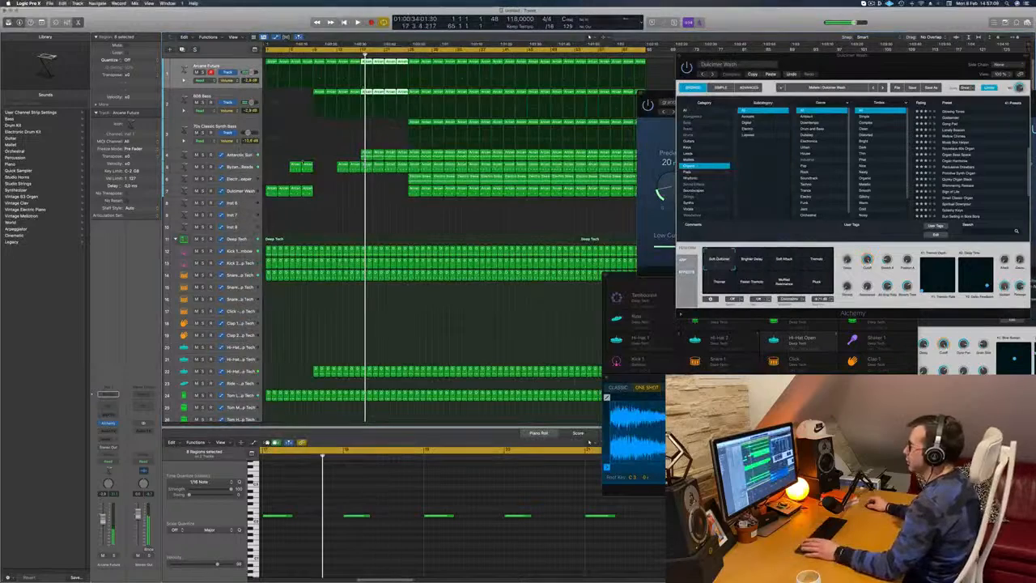
pyautogui.press('space')
pyautogui.click(361, 55)
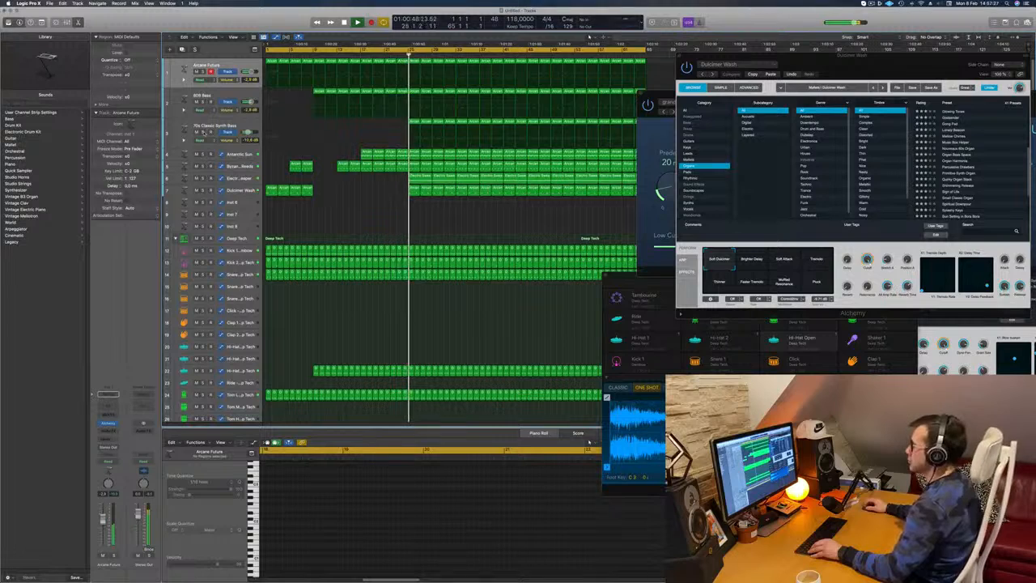
# Step: Delete the regions on track 6 and the Dulcimer Wash track between bars 25 and 33
pyautogui.click(422, 182)
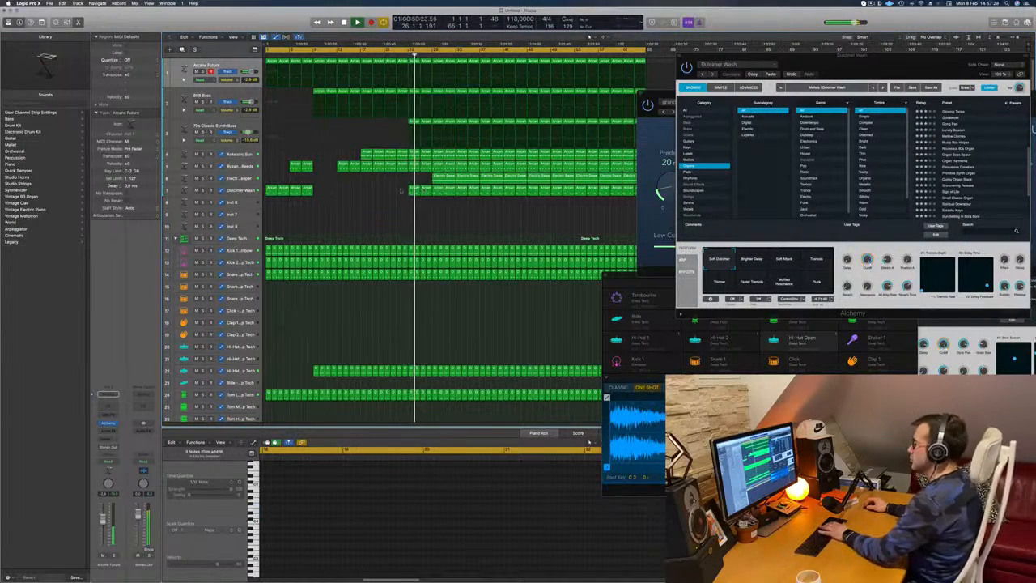
pyautogui.moveTo(441, 188); pyautogui.dragTo(447, 189)
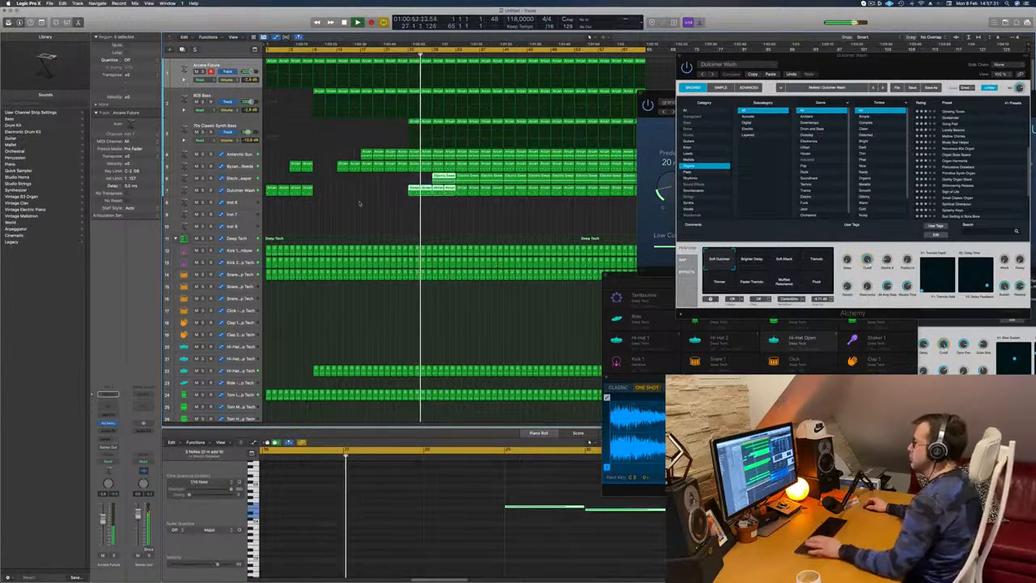
pyautogui.press('Delete')
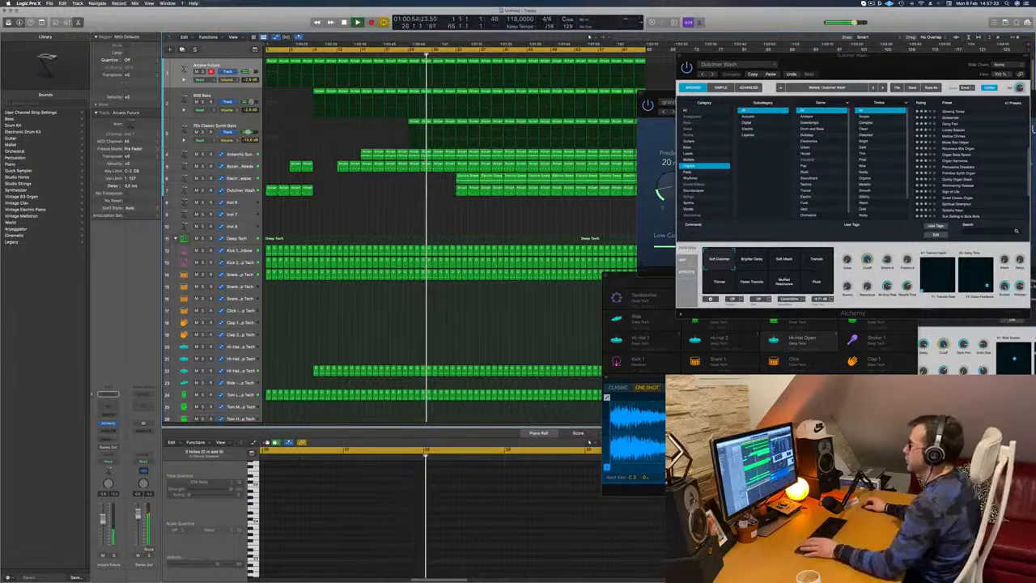
# Step: Move playback back to just before bar 25 and delete the Antarctic Sun regions between bars 25 and 33
pyautogui.click(396, 53)
pyautogui.click(413, 154)
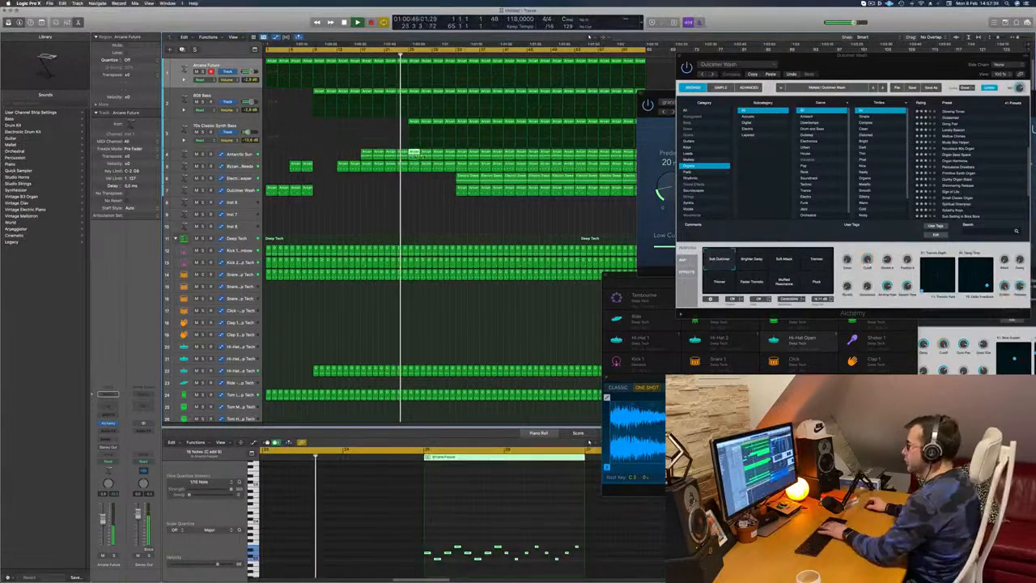
pyautogui.press('Delete')
pyautogui.click(426, 154)
pyautogui.press('Delete')
pyautogui.press('Delete')
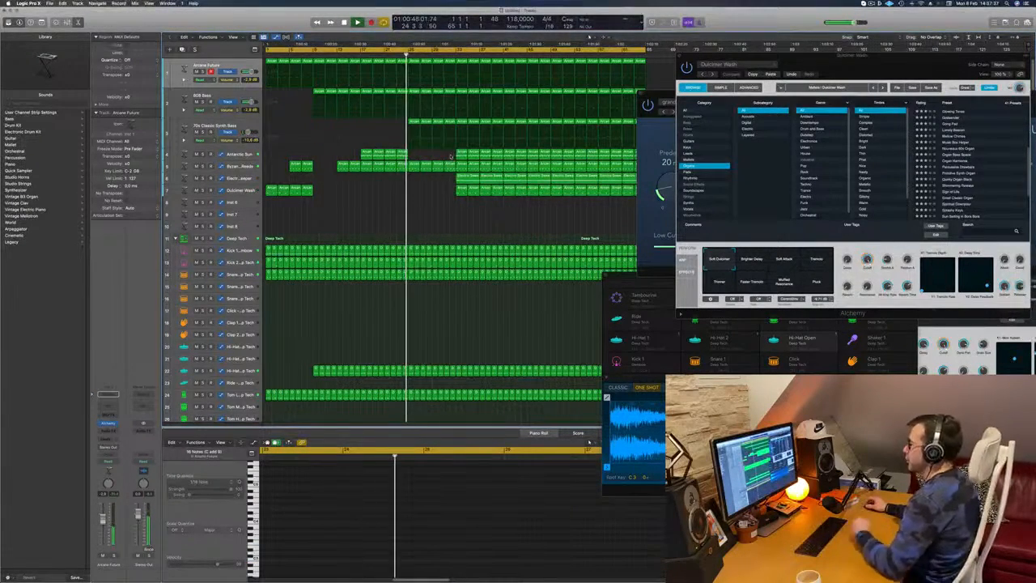
# Step: Delete the Arcane Future regions between bars 25 and 29
pyautogui.click(417, 62)
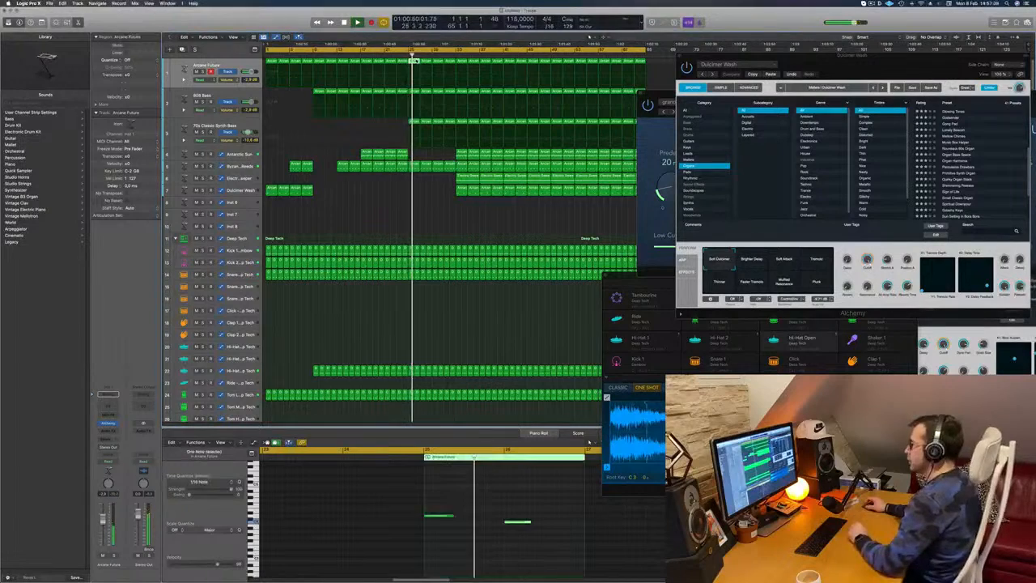
pyautogui.press('Delete')
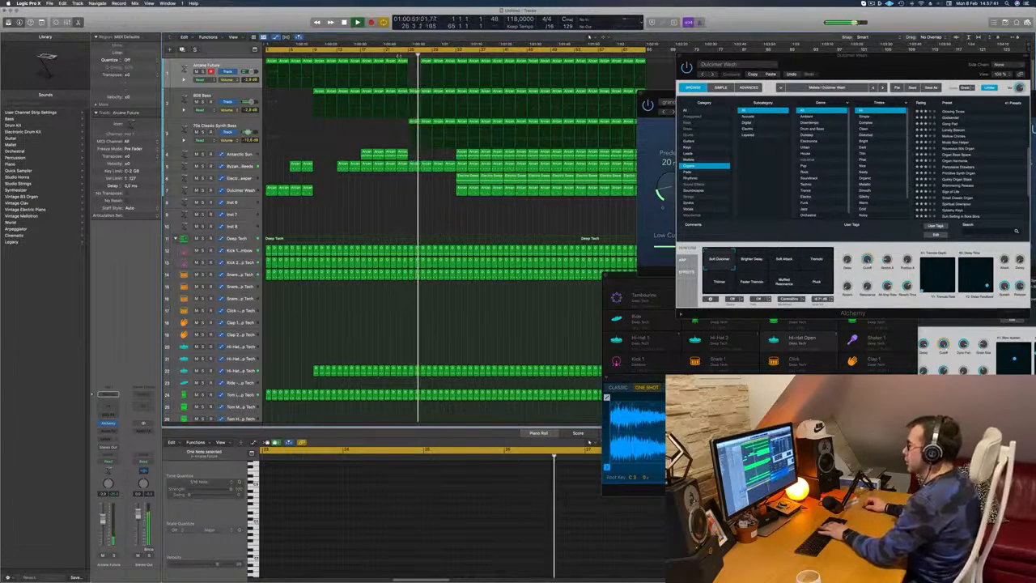
pyautogui.click(426, 61)
pyautogui.press('Delete')
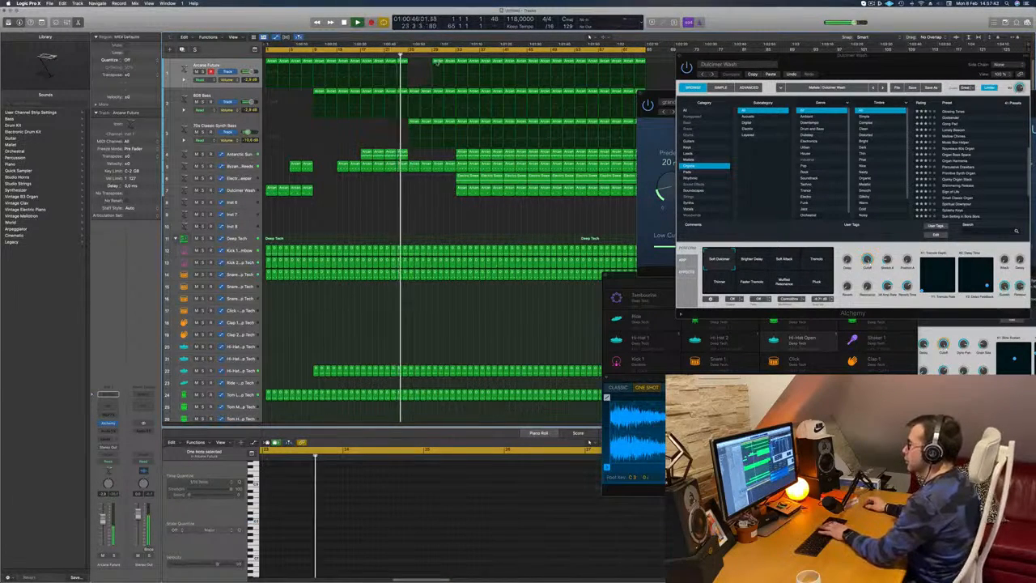
# Step: Save the project and play the arrangement through the Arcane Future gap at bar 25
pyautogui.click(438, 62)
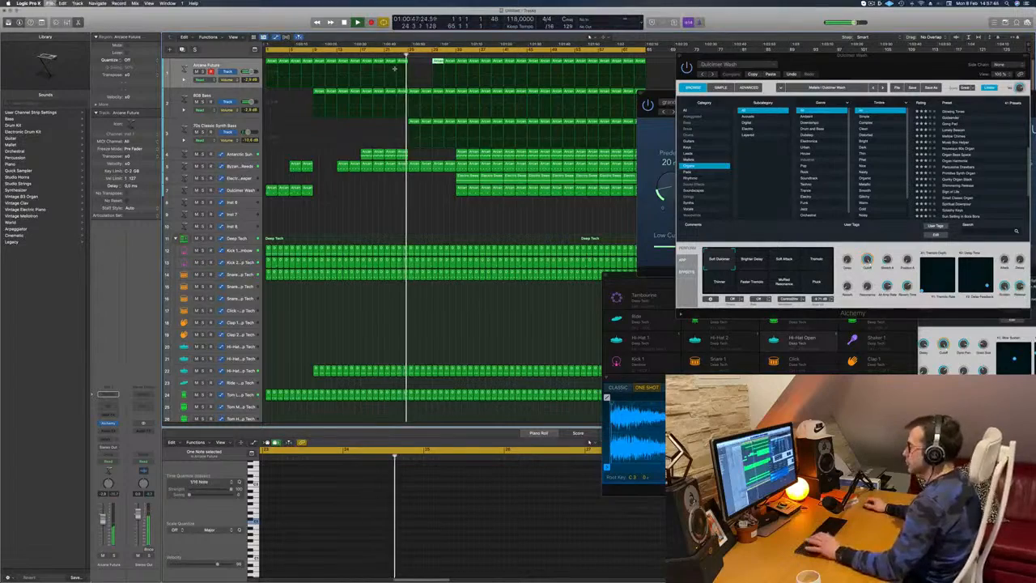
pyautogui.press('super+s')
pyautogui.press('Escape')
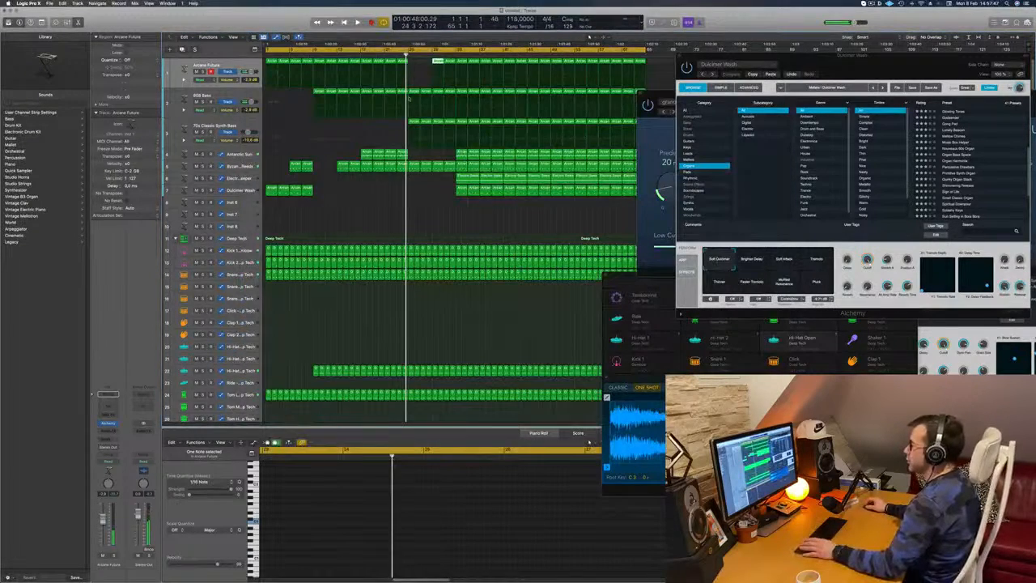
pyautogui.press('space')
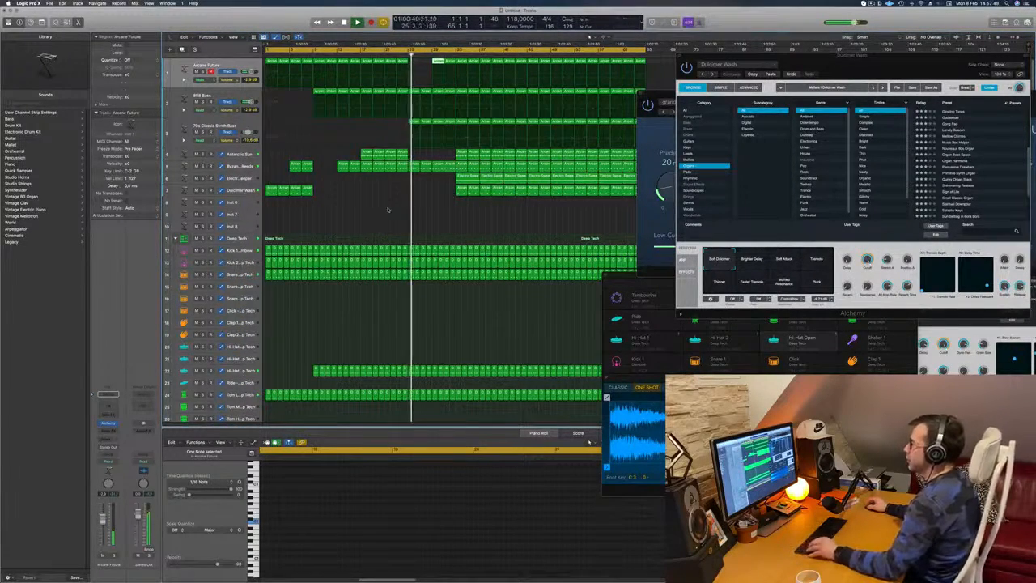